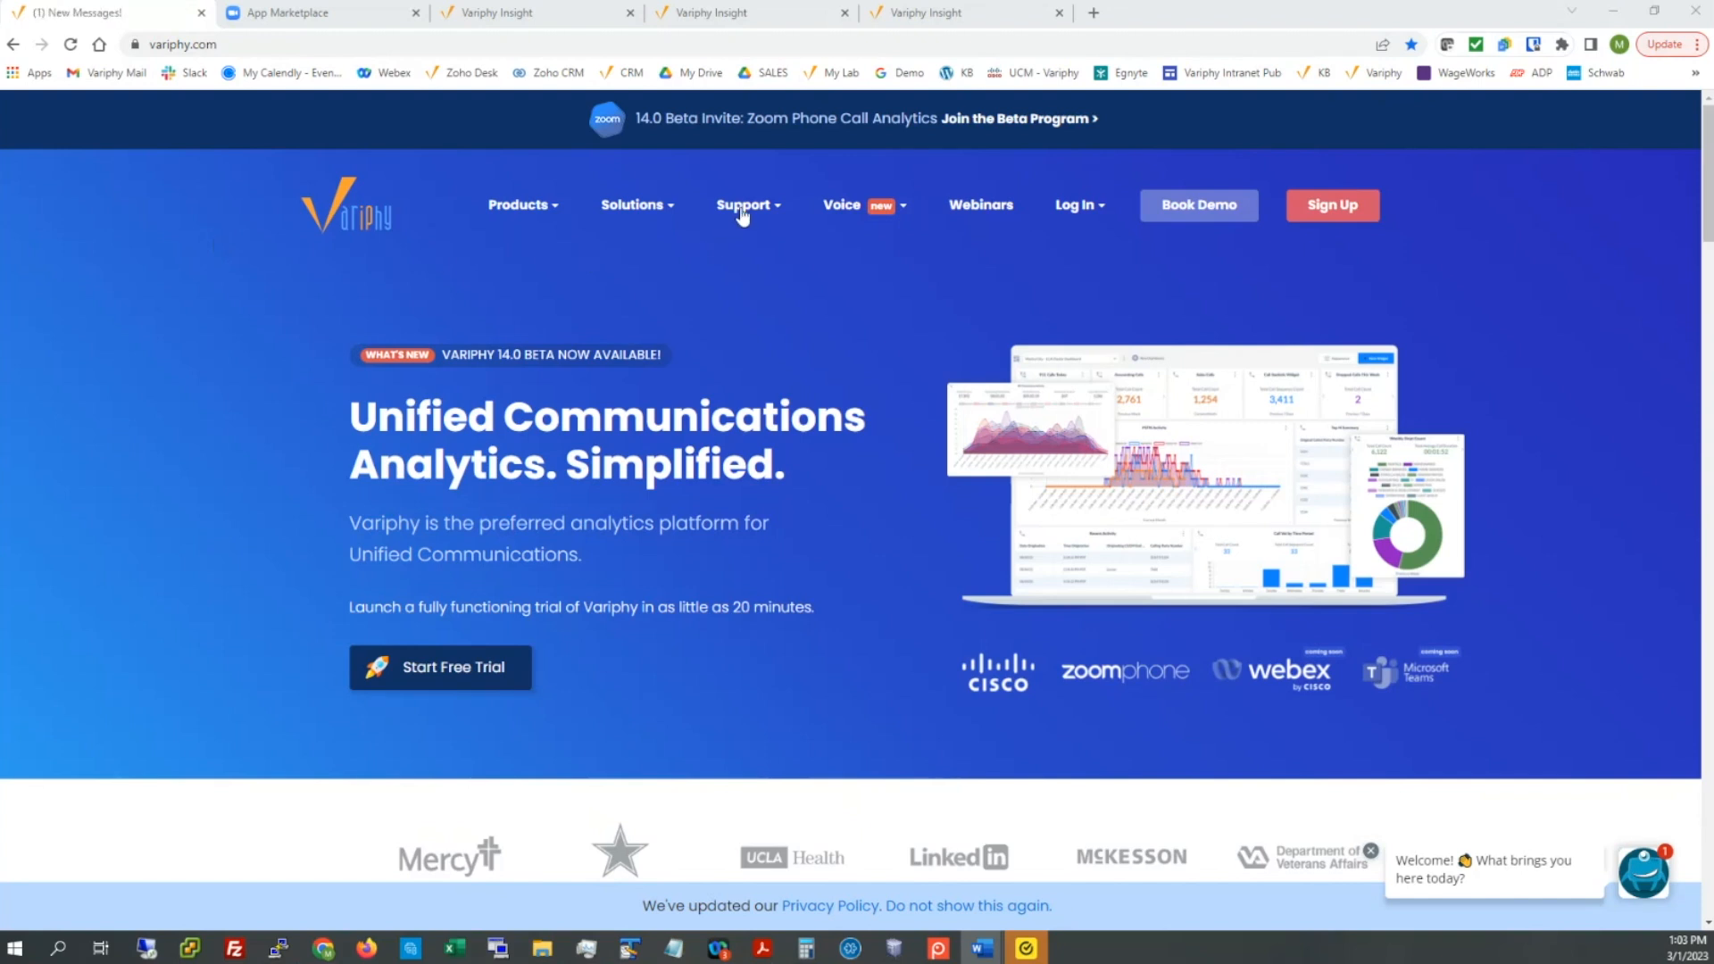
# Step: Bring up the Support dropdown in the Variphy homepage's top navigation
pyautogui.moveTo(742, 214)
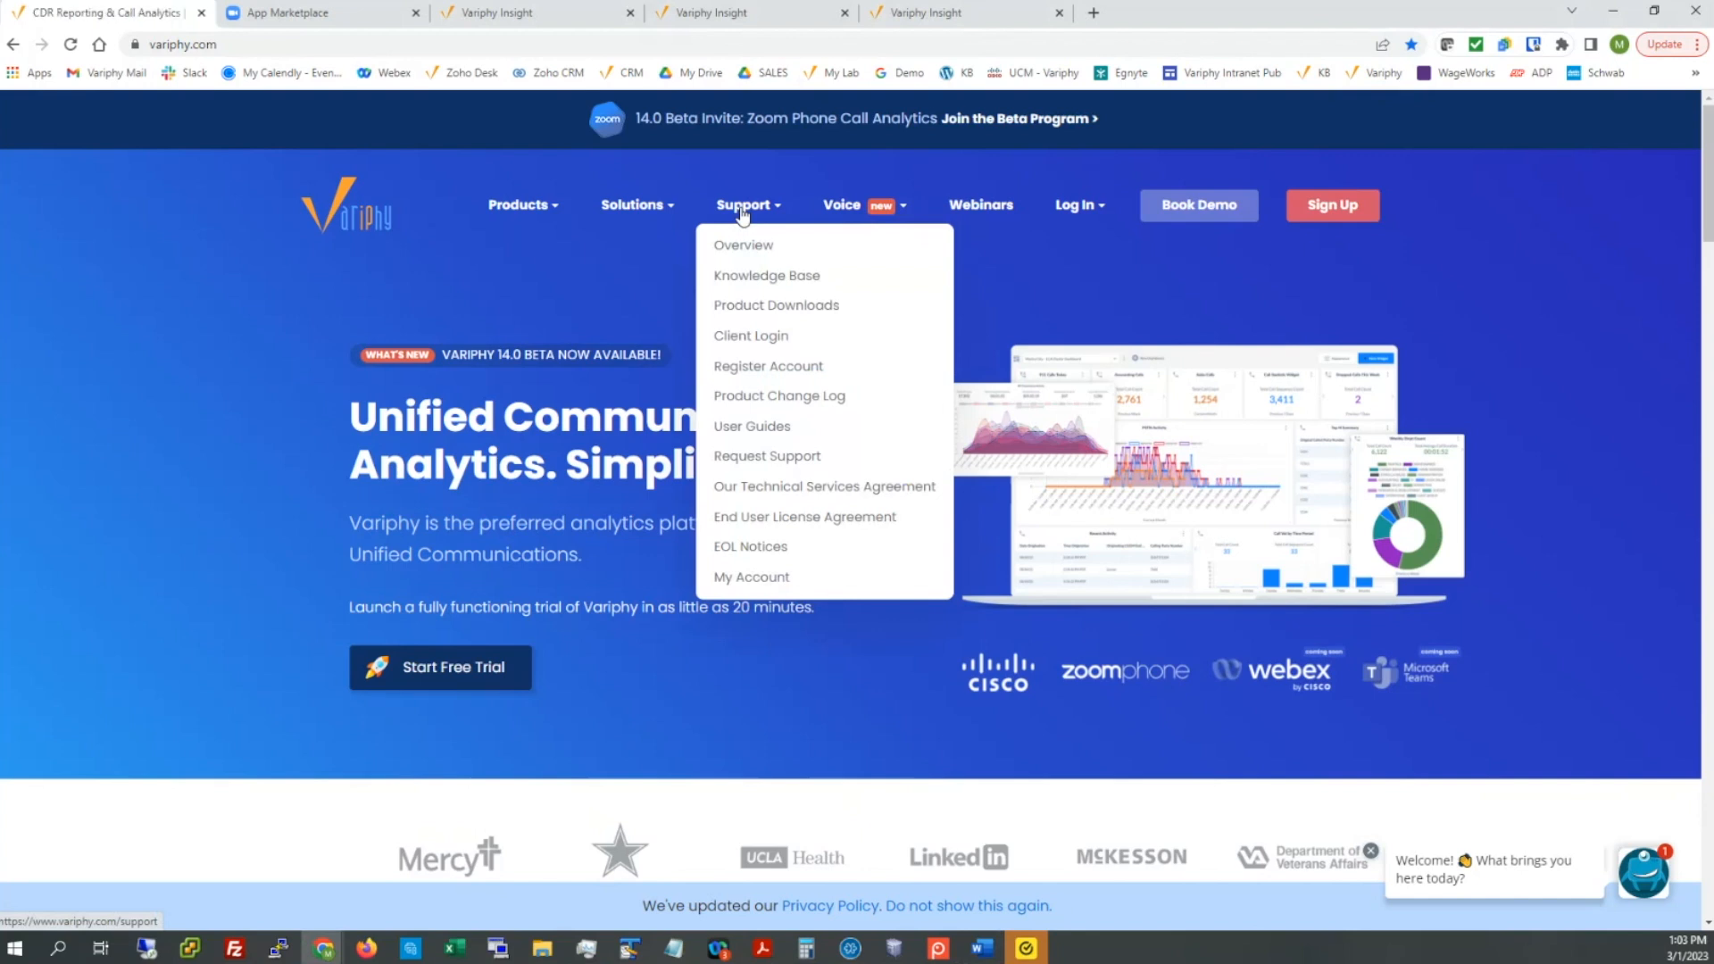
# Step: In the Knowledge Base, open the Zoom Private OAuth App configuration guide under Zoom Phone Reporting & Analytics
pyautogui.click(761, 276)
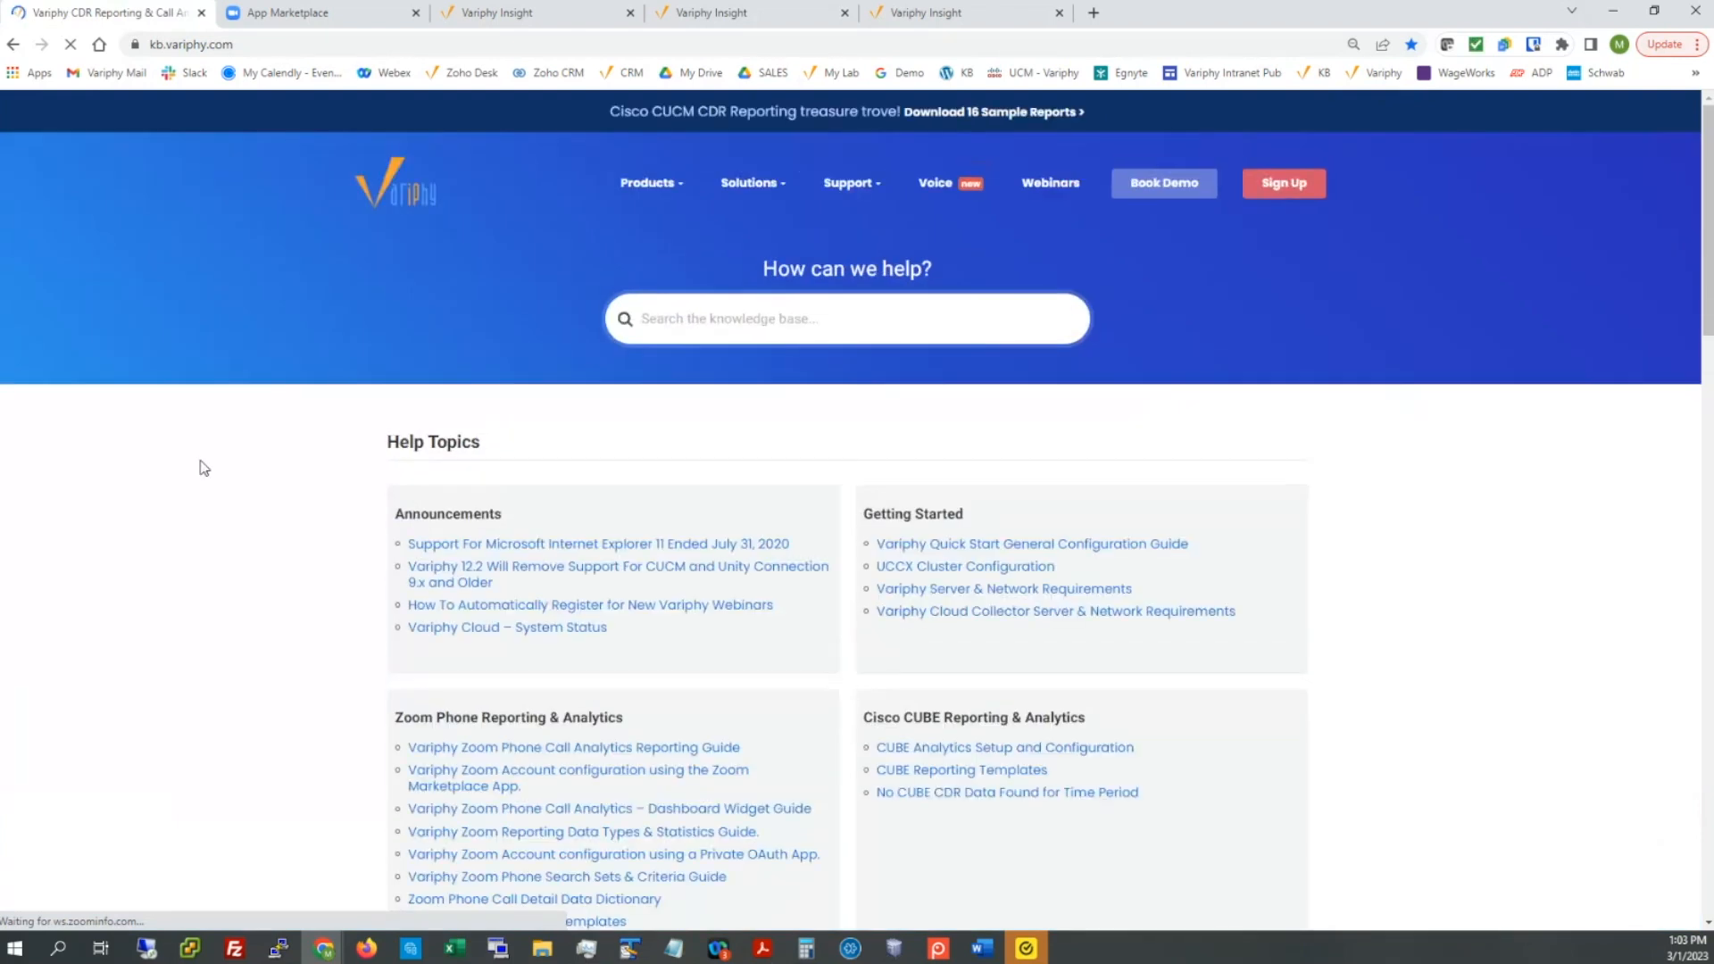
pyautogui.scroll(-2, 204, 467)
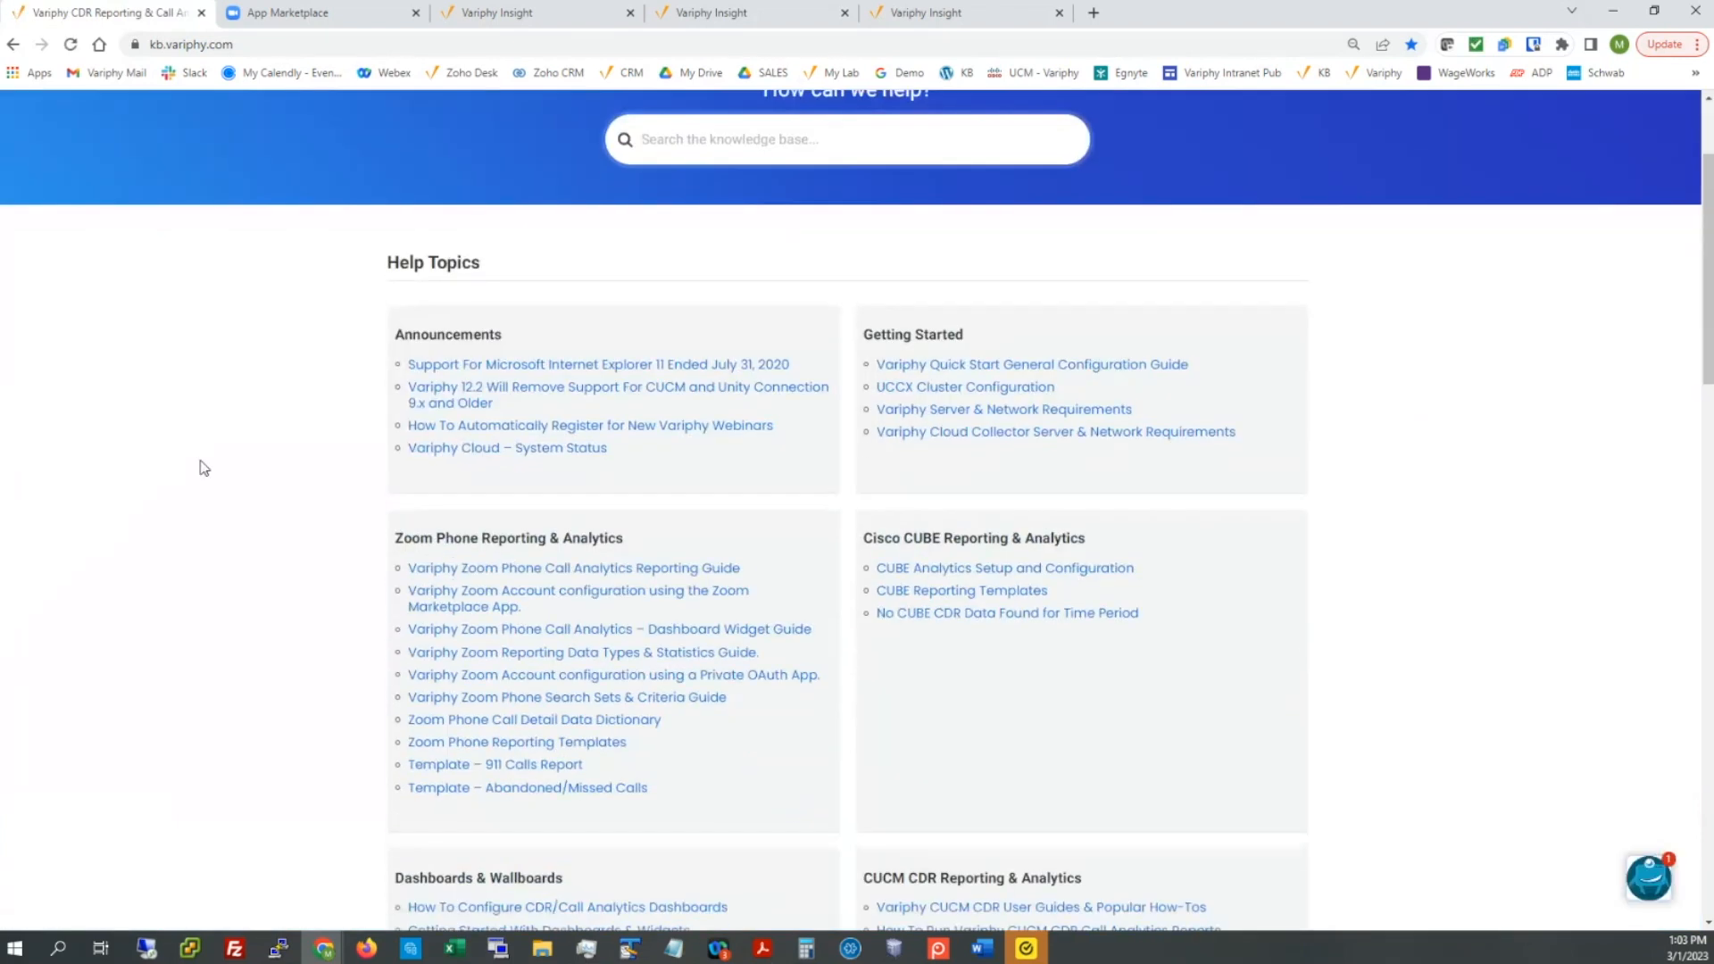
pyautogui.scroll(-1, 204, 467)
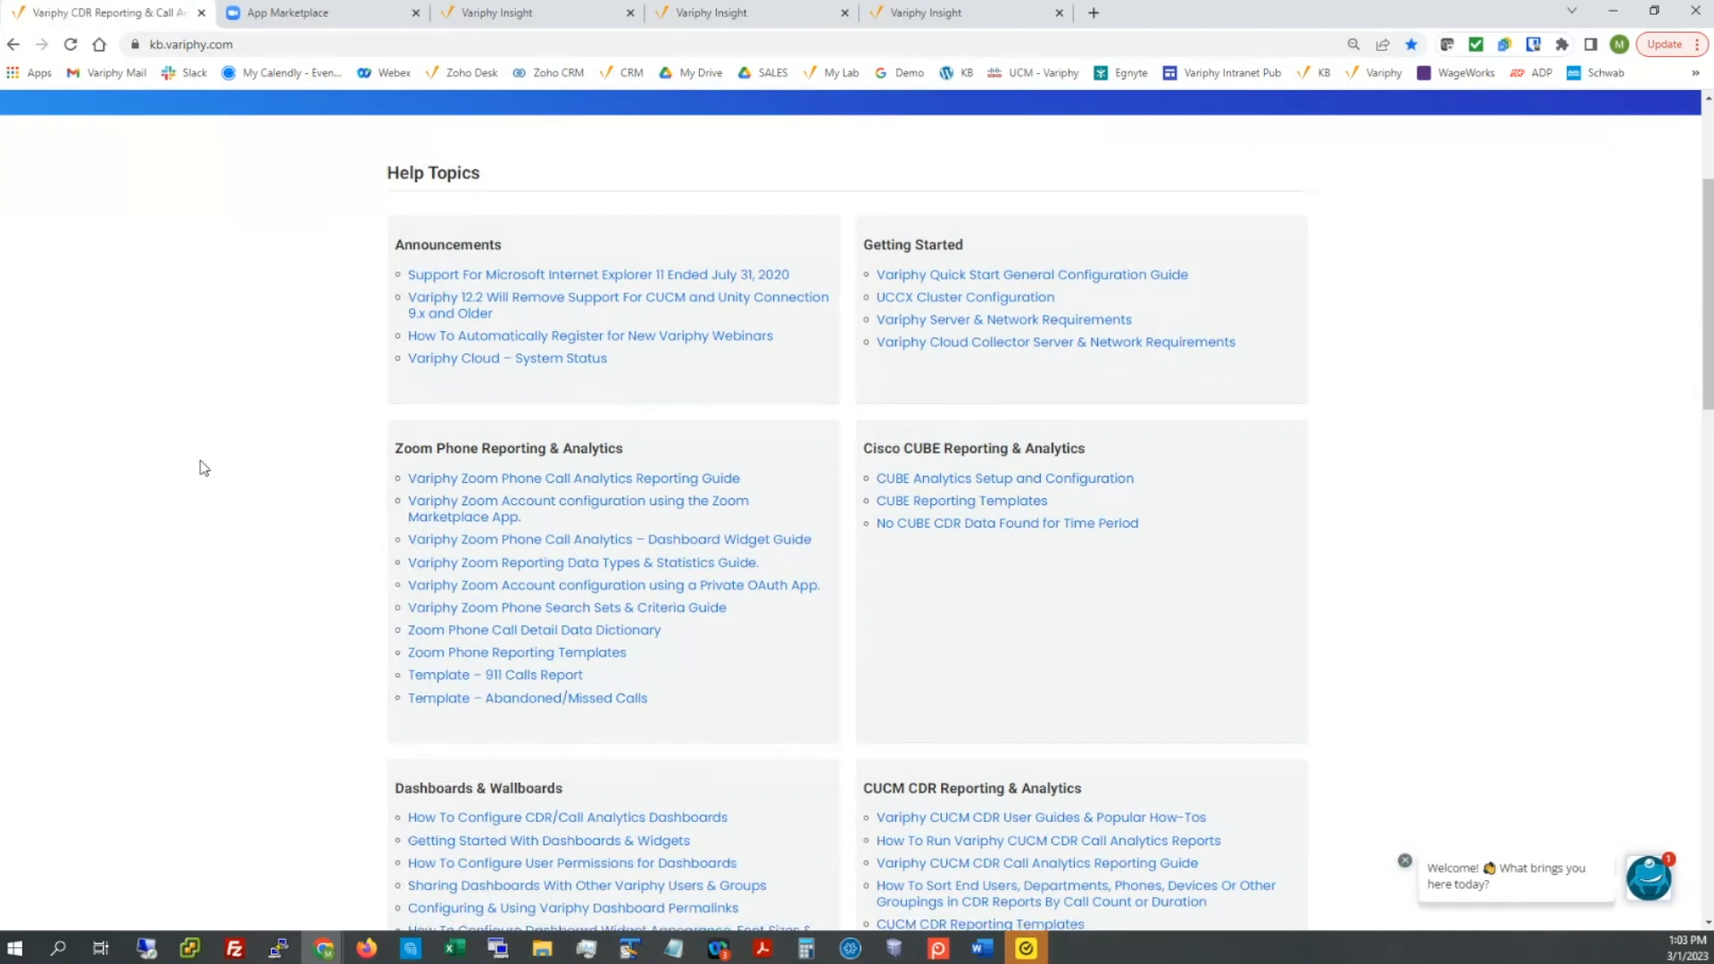
pyautogui.moveTo(384, 457); pyautogui.dragTo(616, 448)
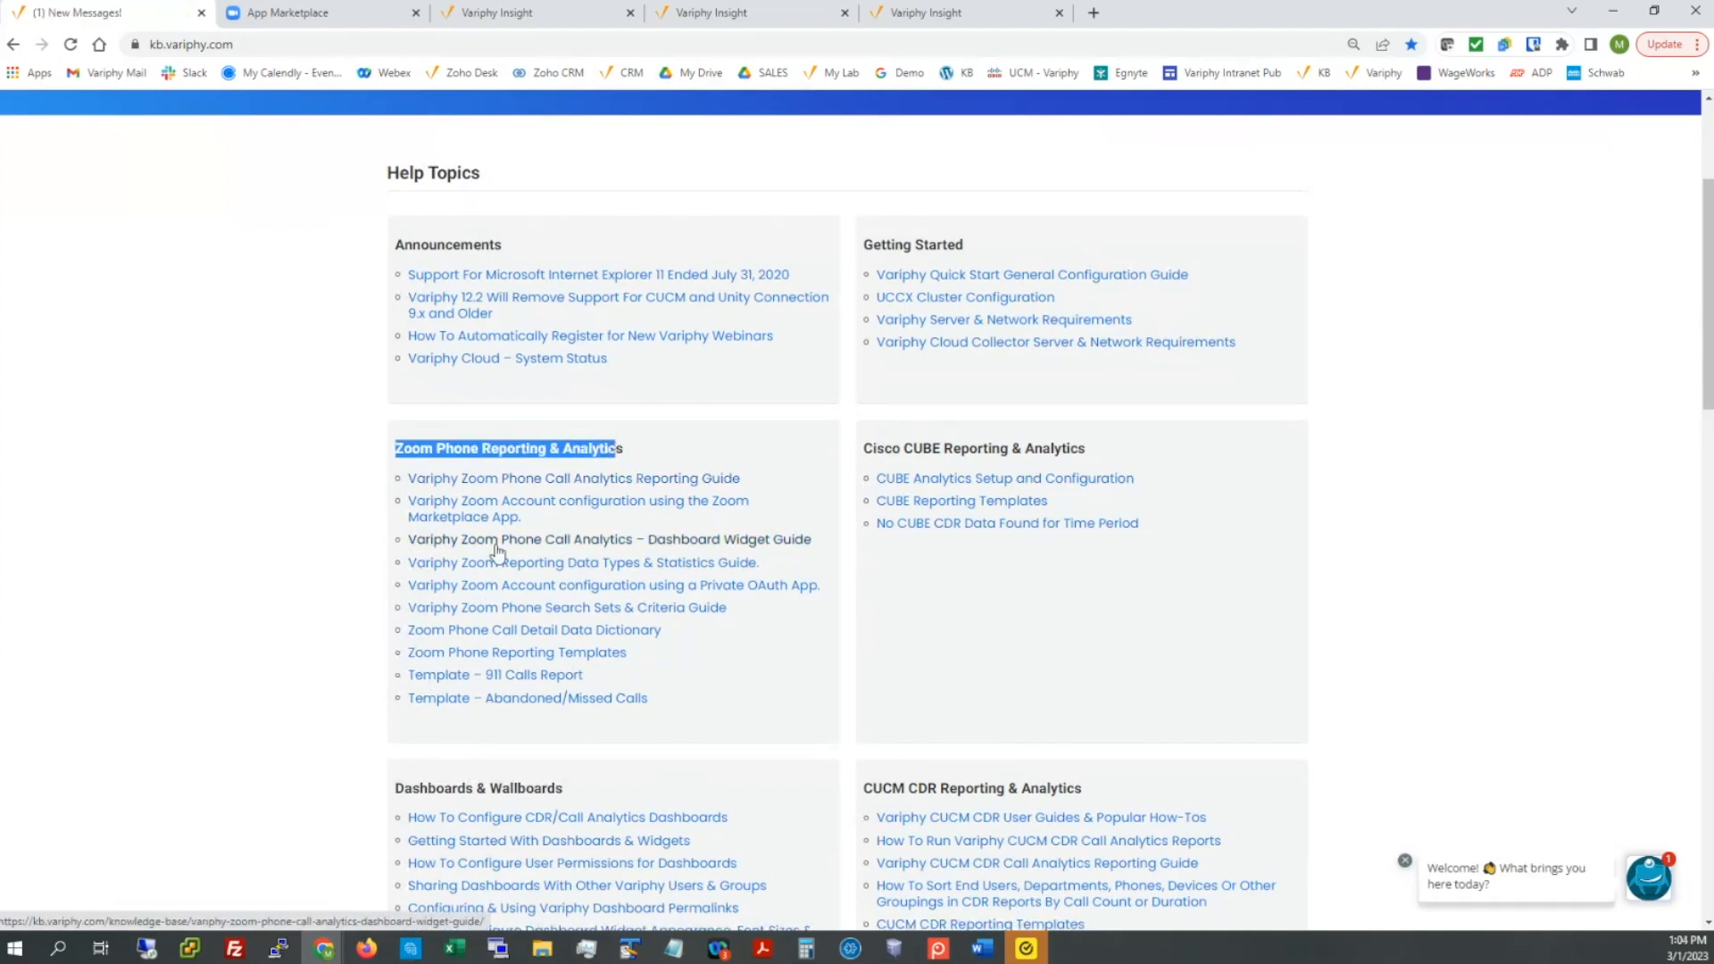
pyautogui.click(726, 597)
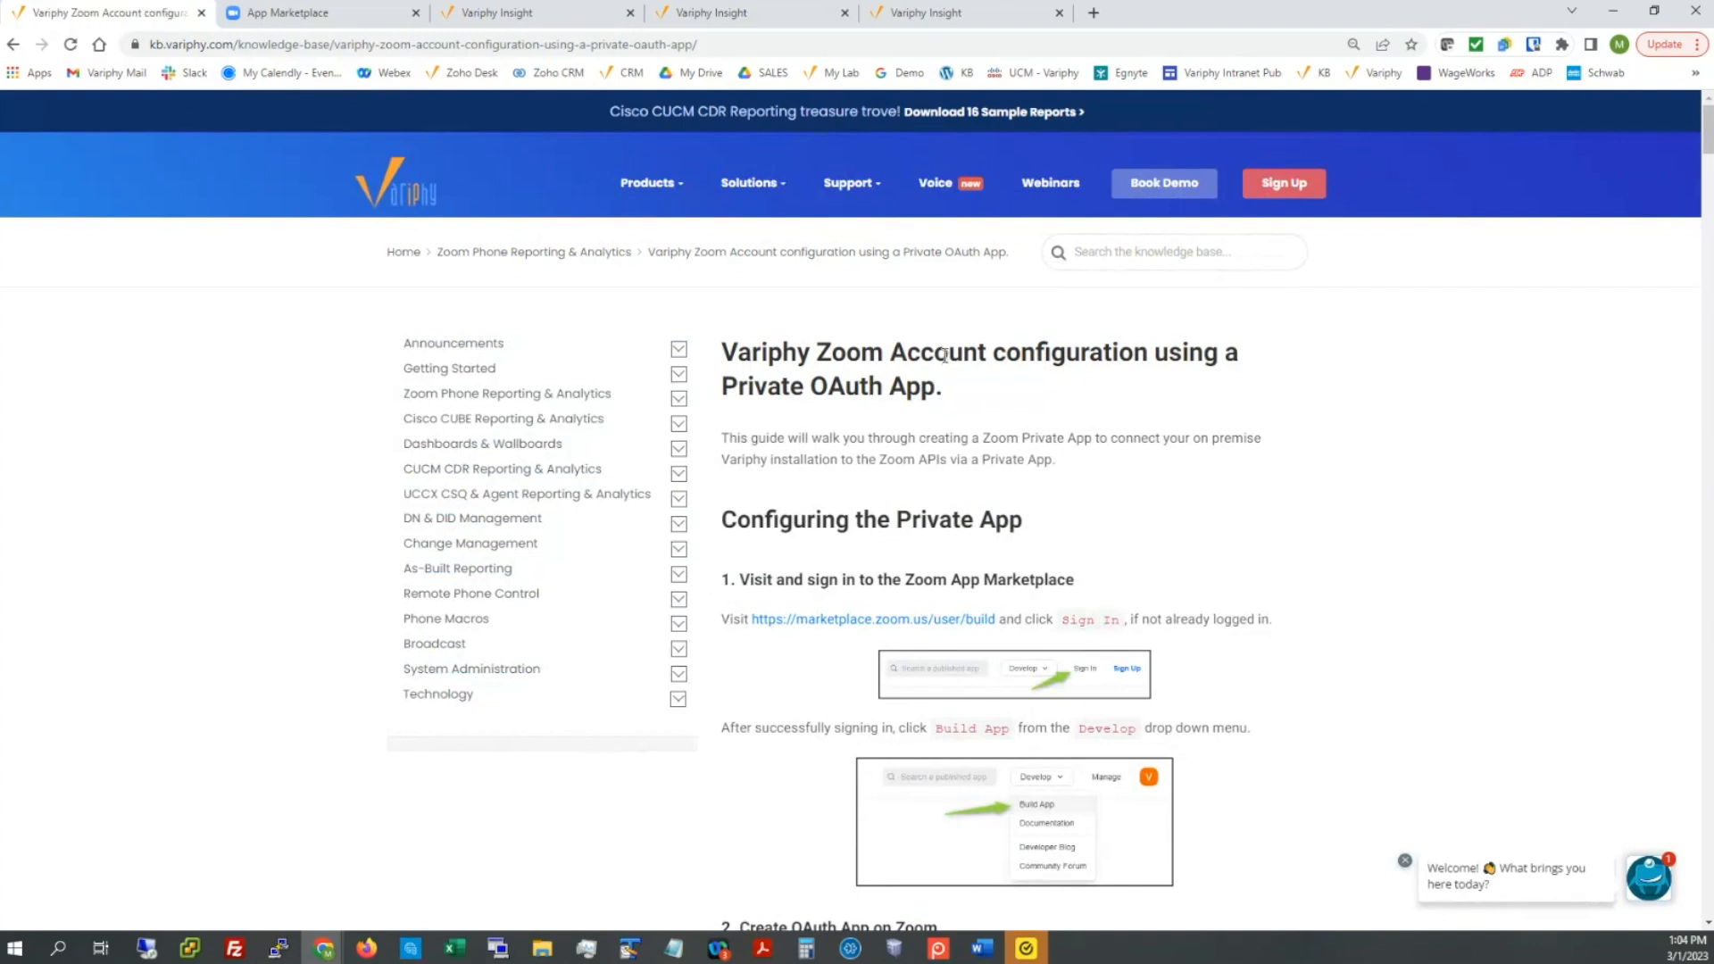
pyautogui.scroll(-4, 944, 356)
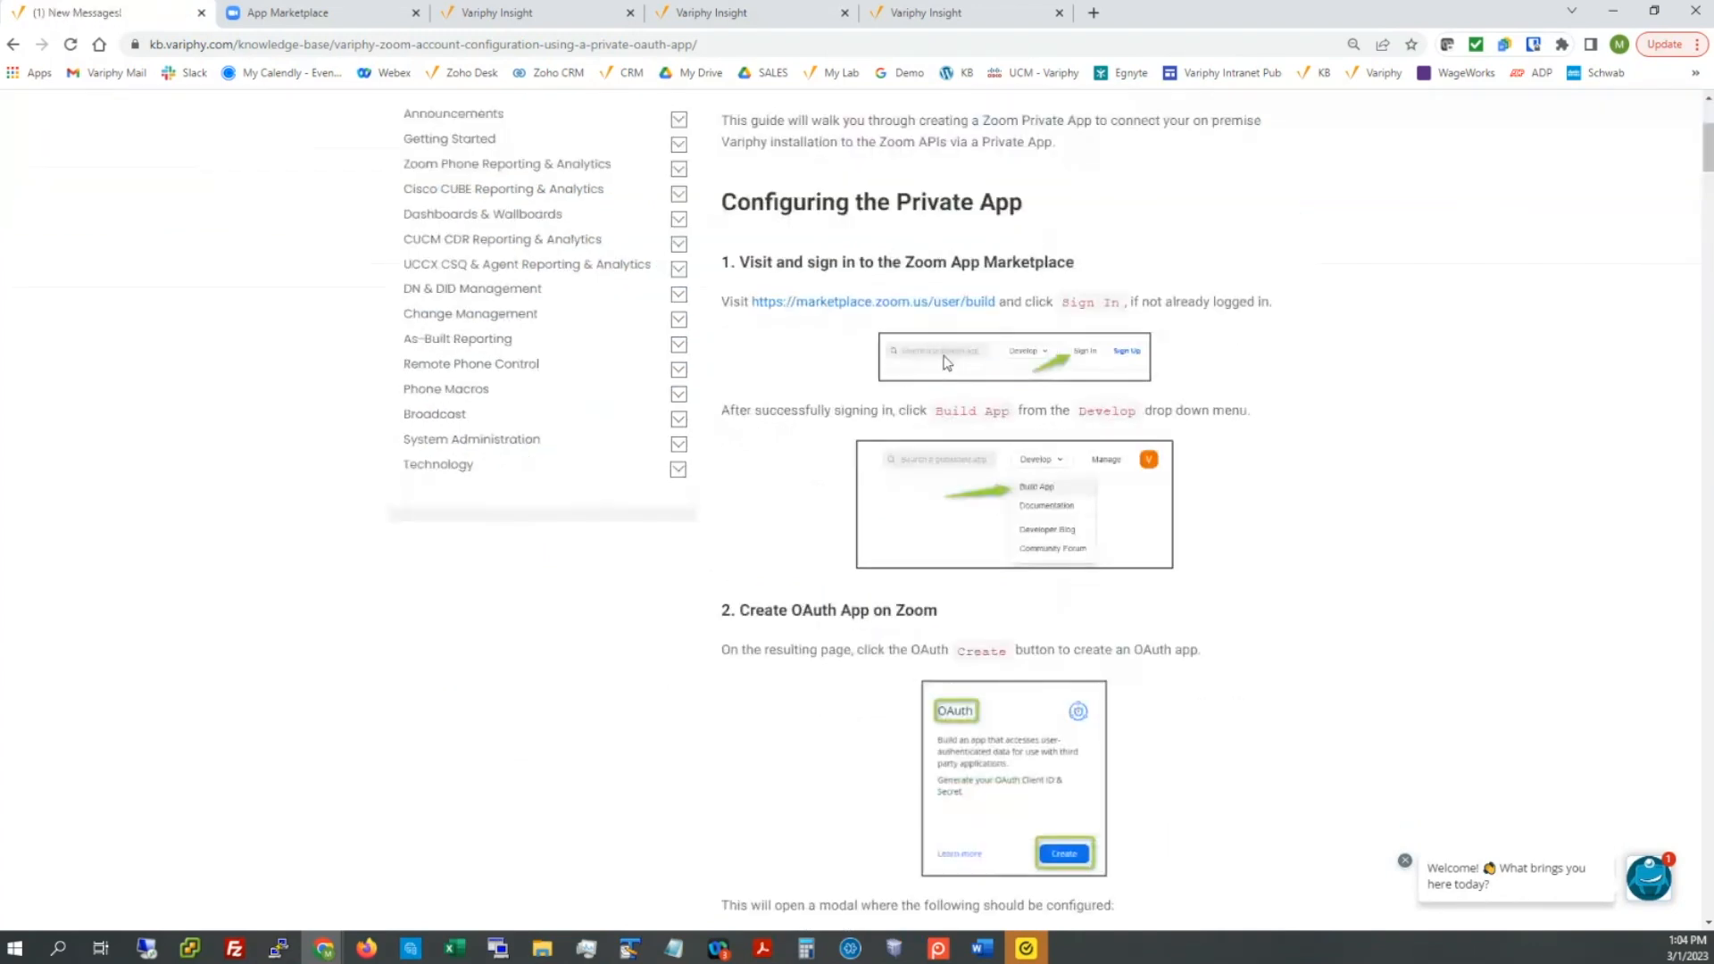
pyautogui.scroll(4, 947, 362)
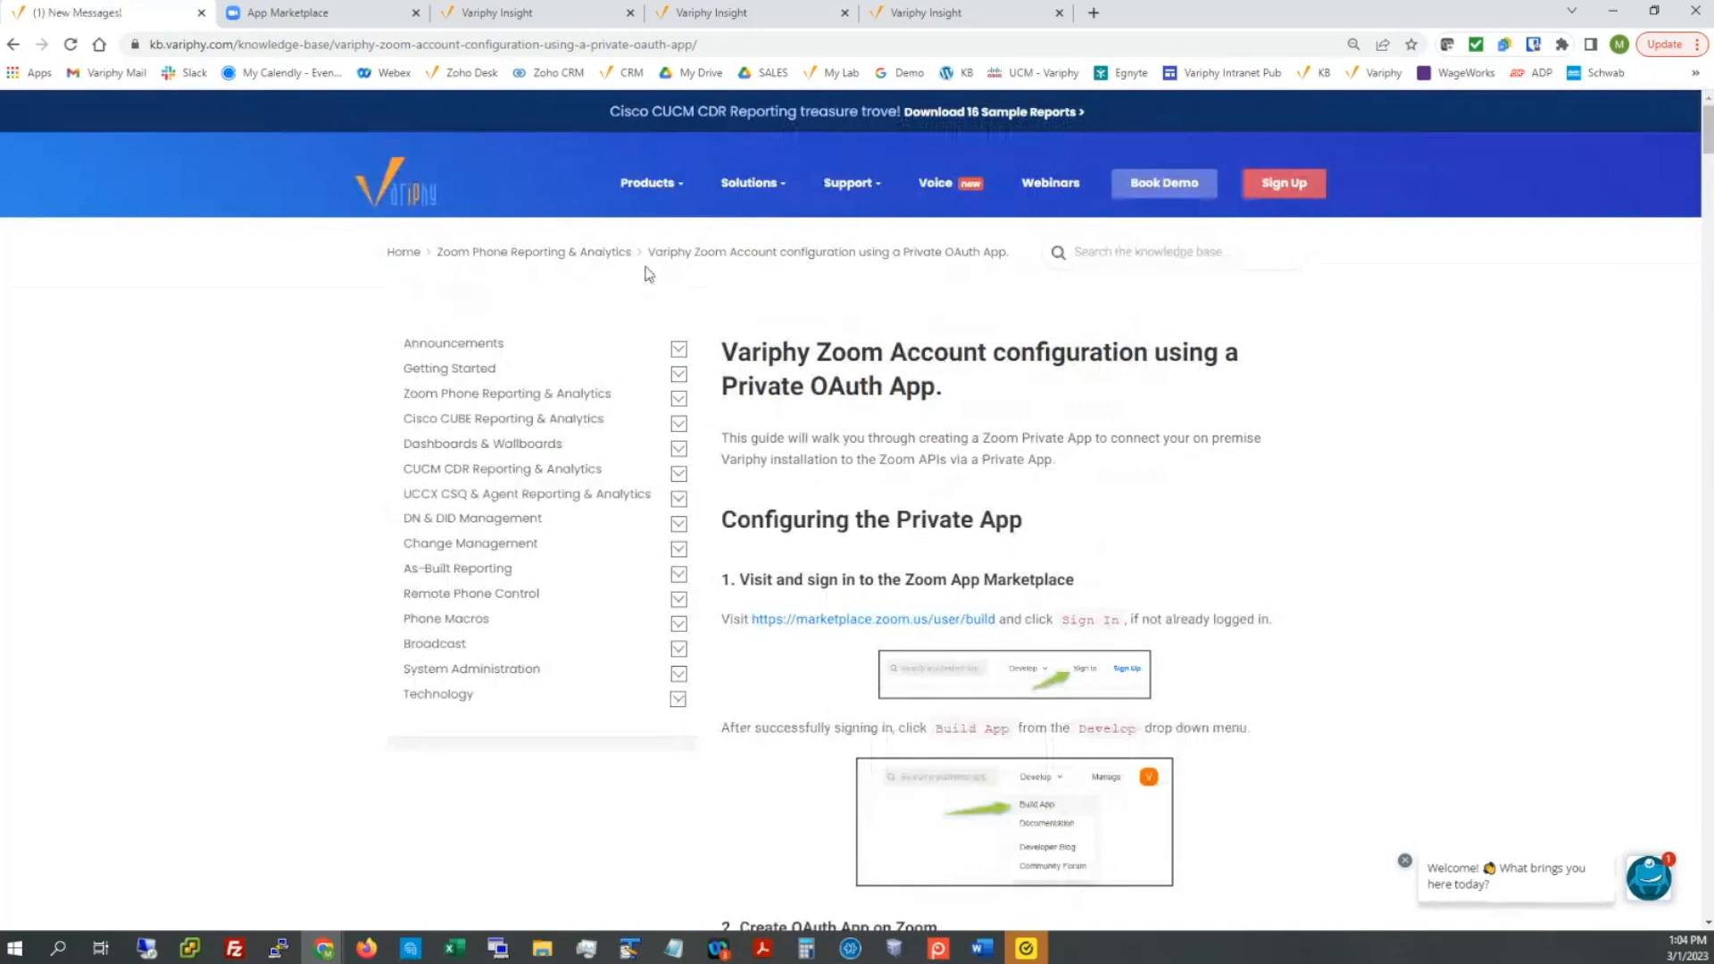
# Step: Switch to the Zoom App Marketplace and sign in with a Google account
pyautogui.click(266, 17)
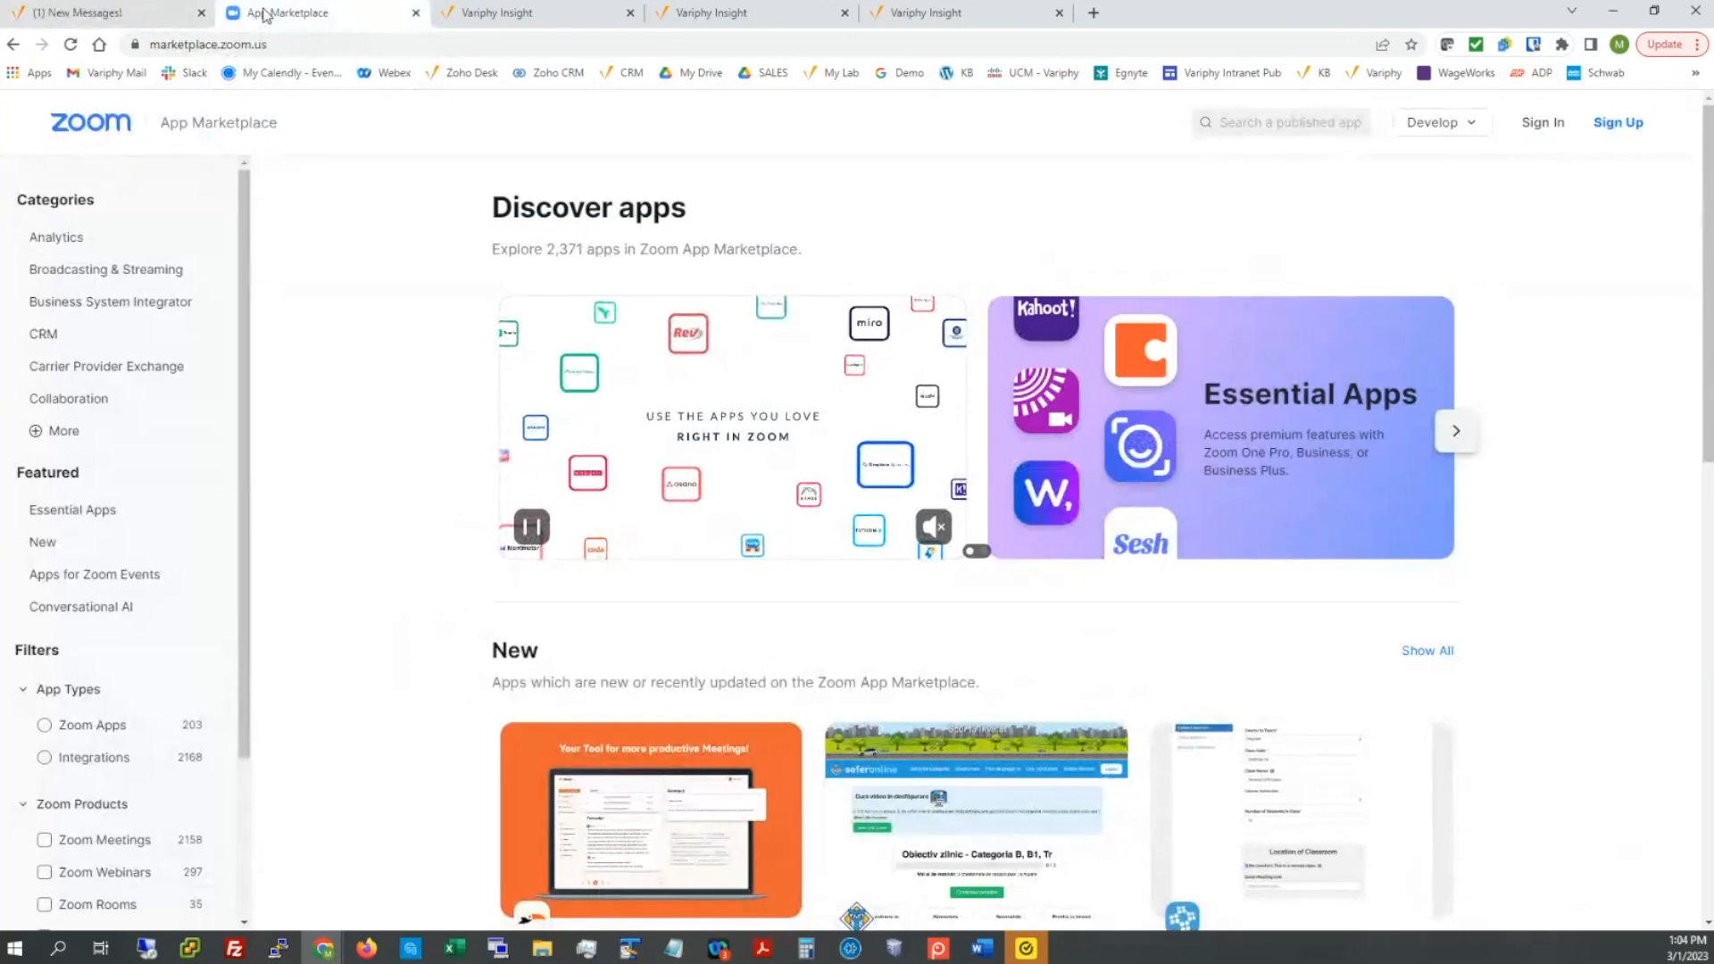
pyautogui.click(1554, 139)
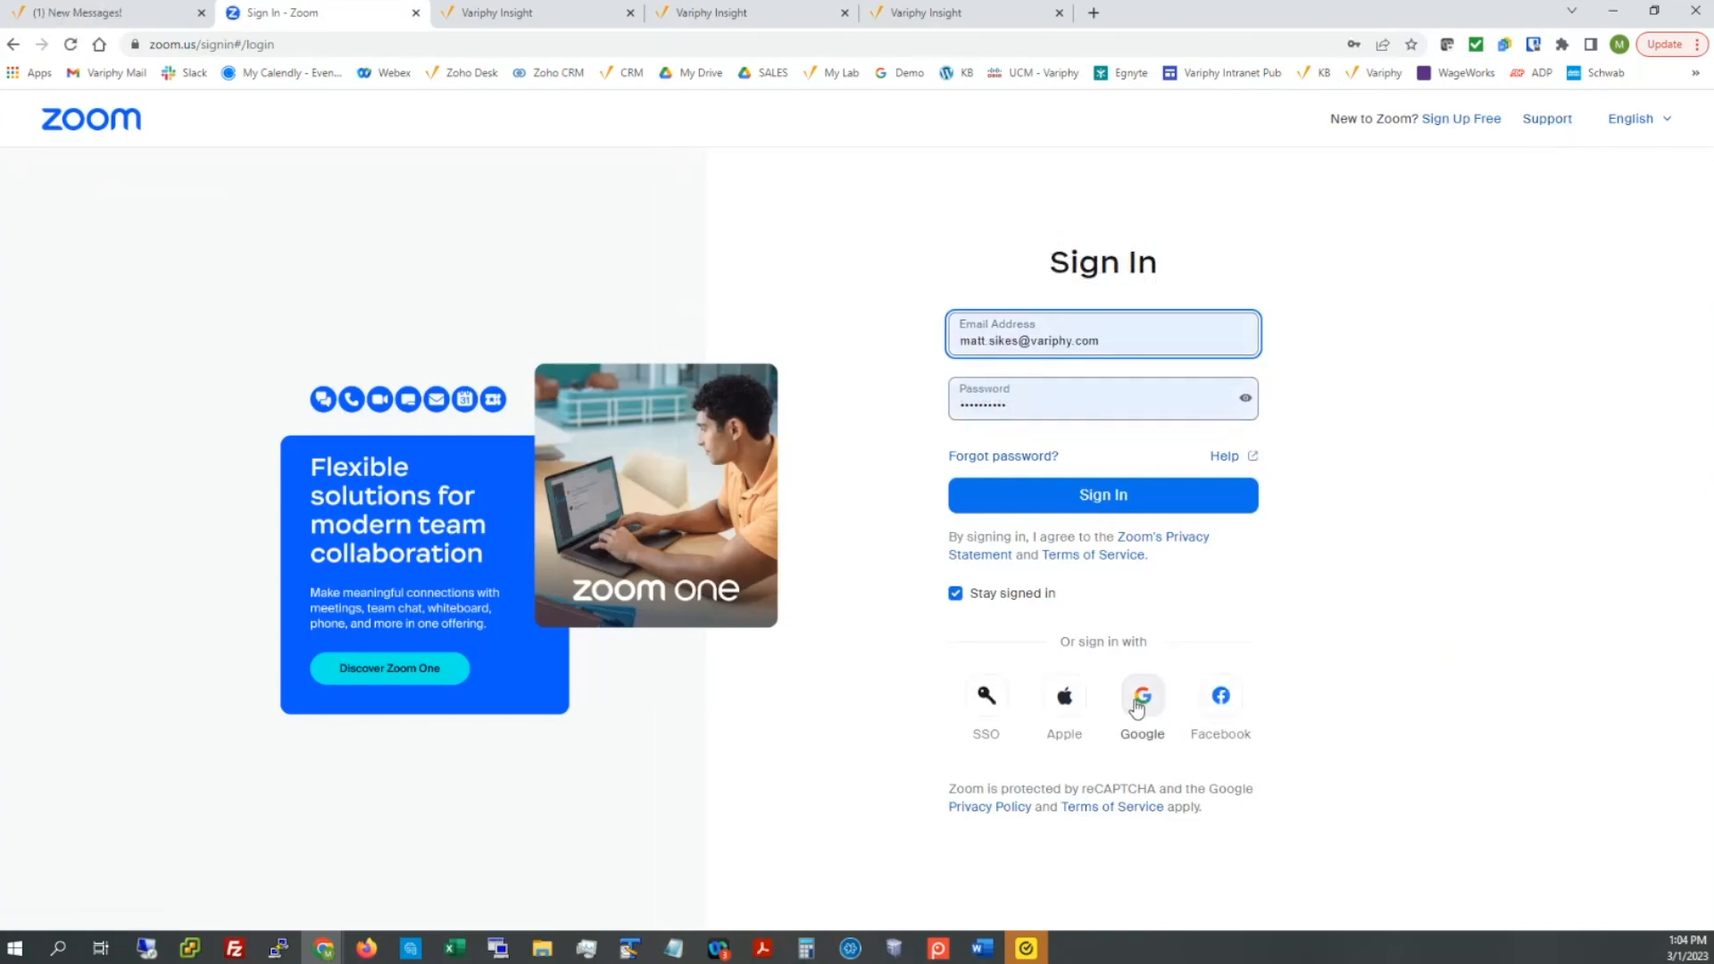
pyautogui.click(1136, 709)
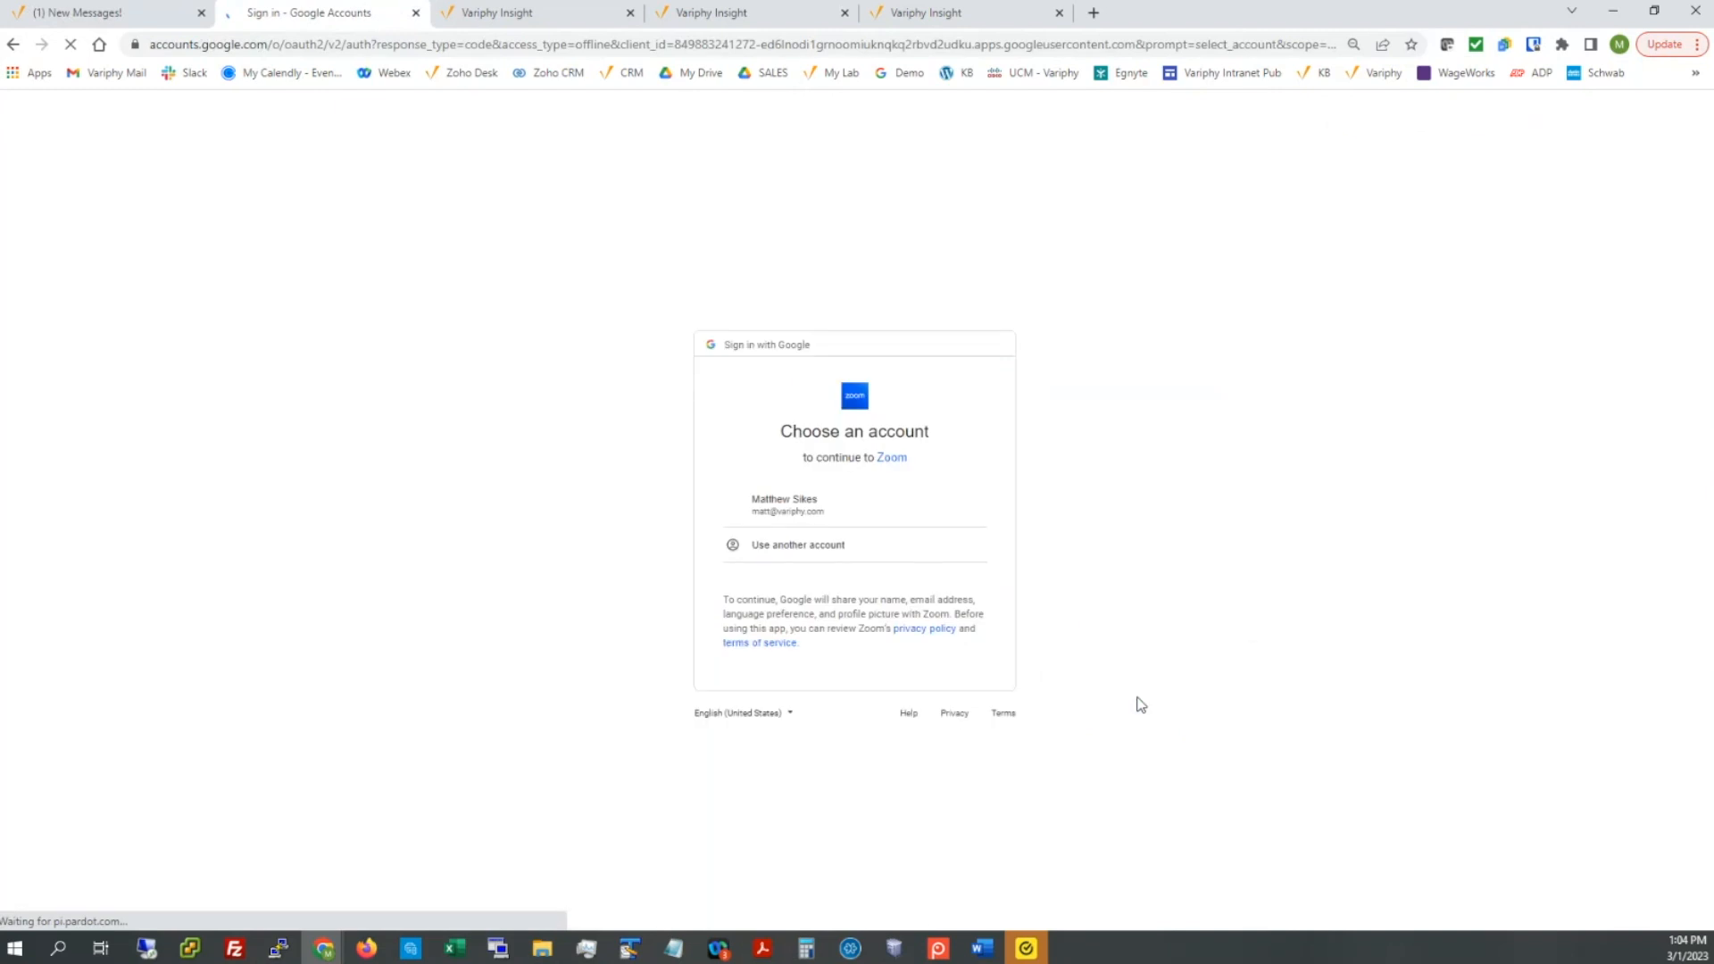
pyautogui.click(802, 500)
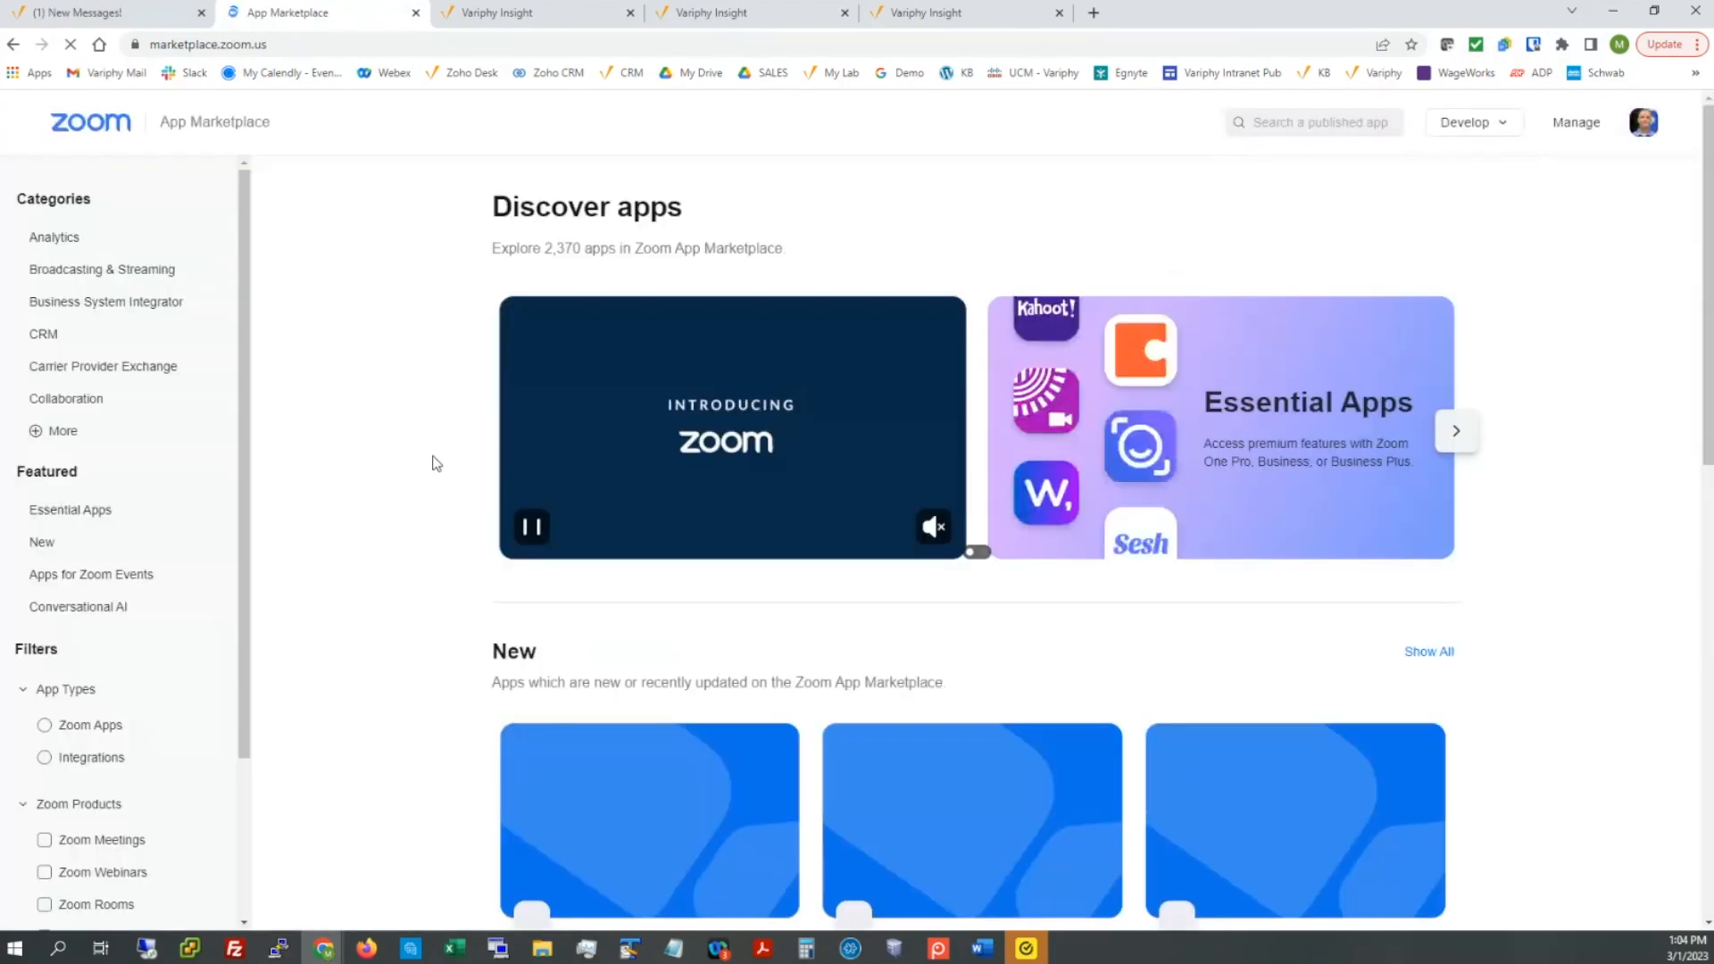
# Step: Start building a new app from the Develop menu
pyautogui.moveTo(1478, 129)
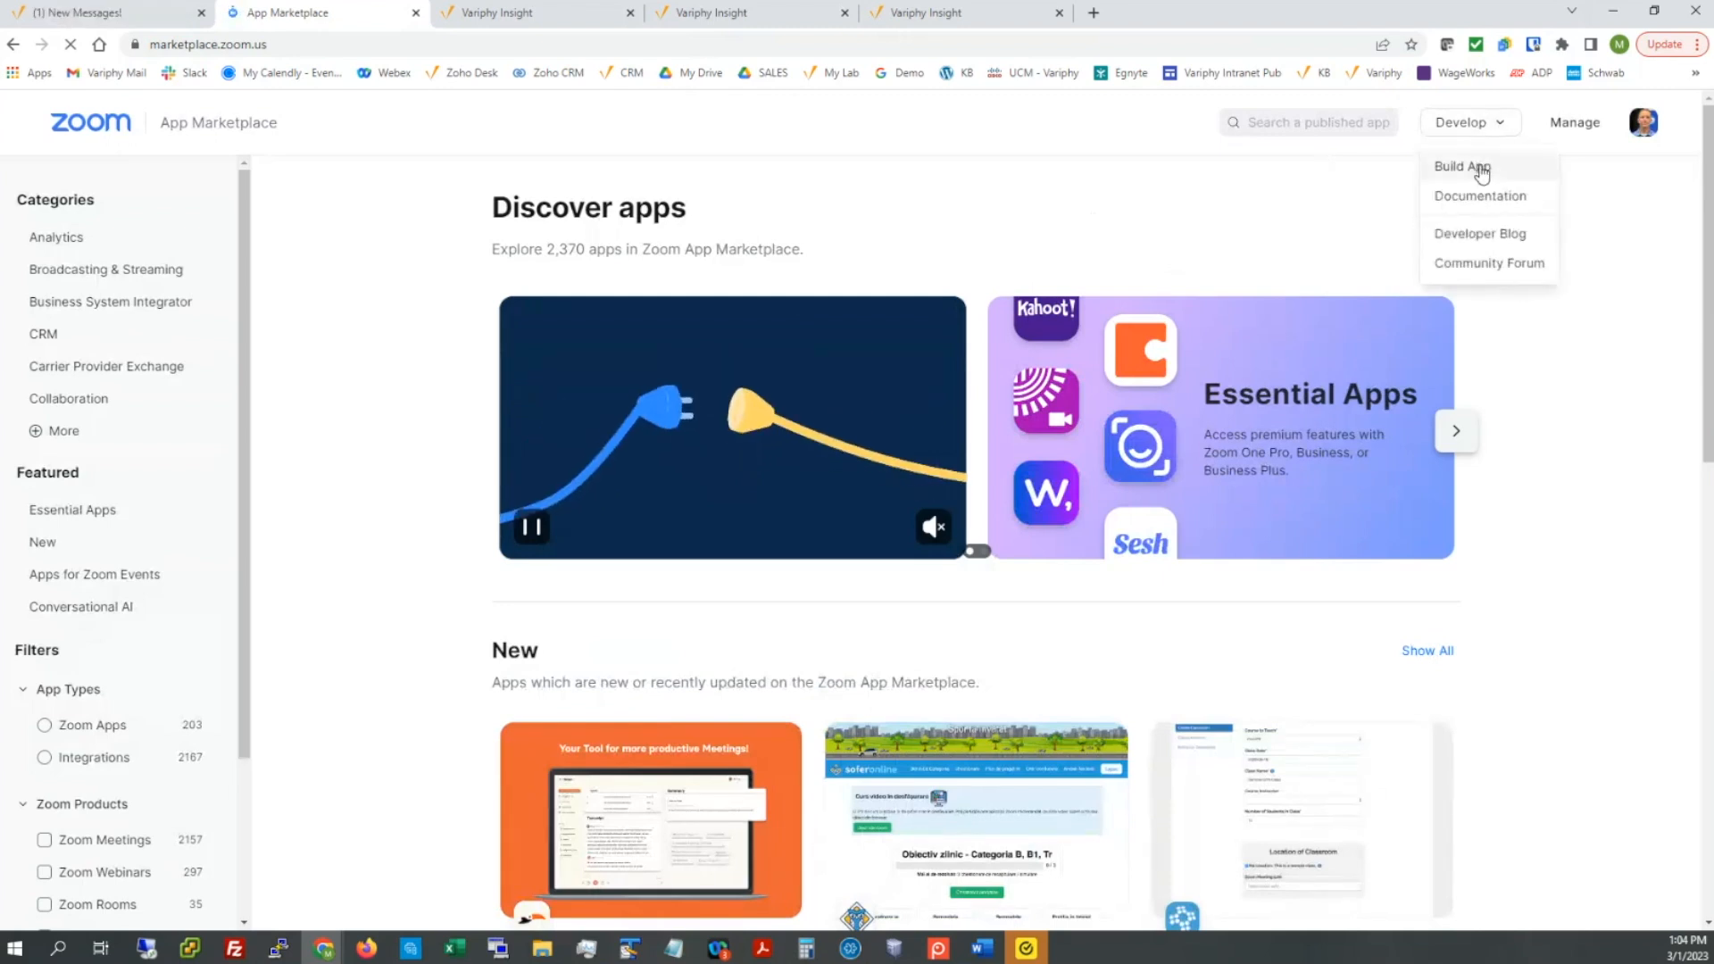
pyautogui.click(1482, 170)
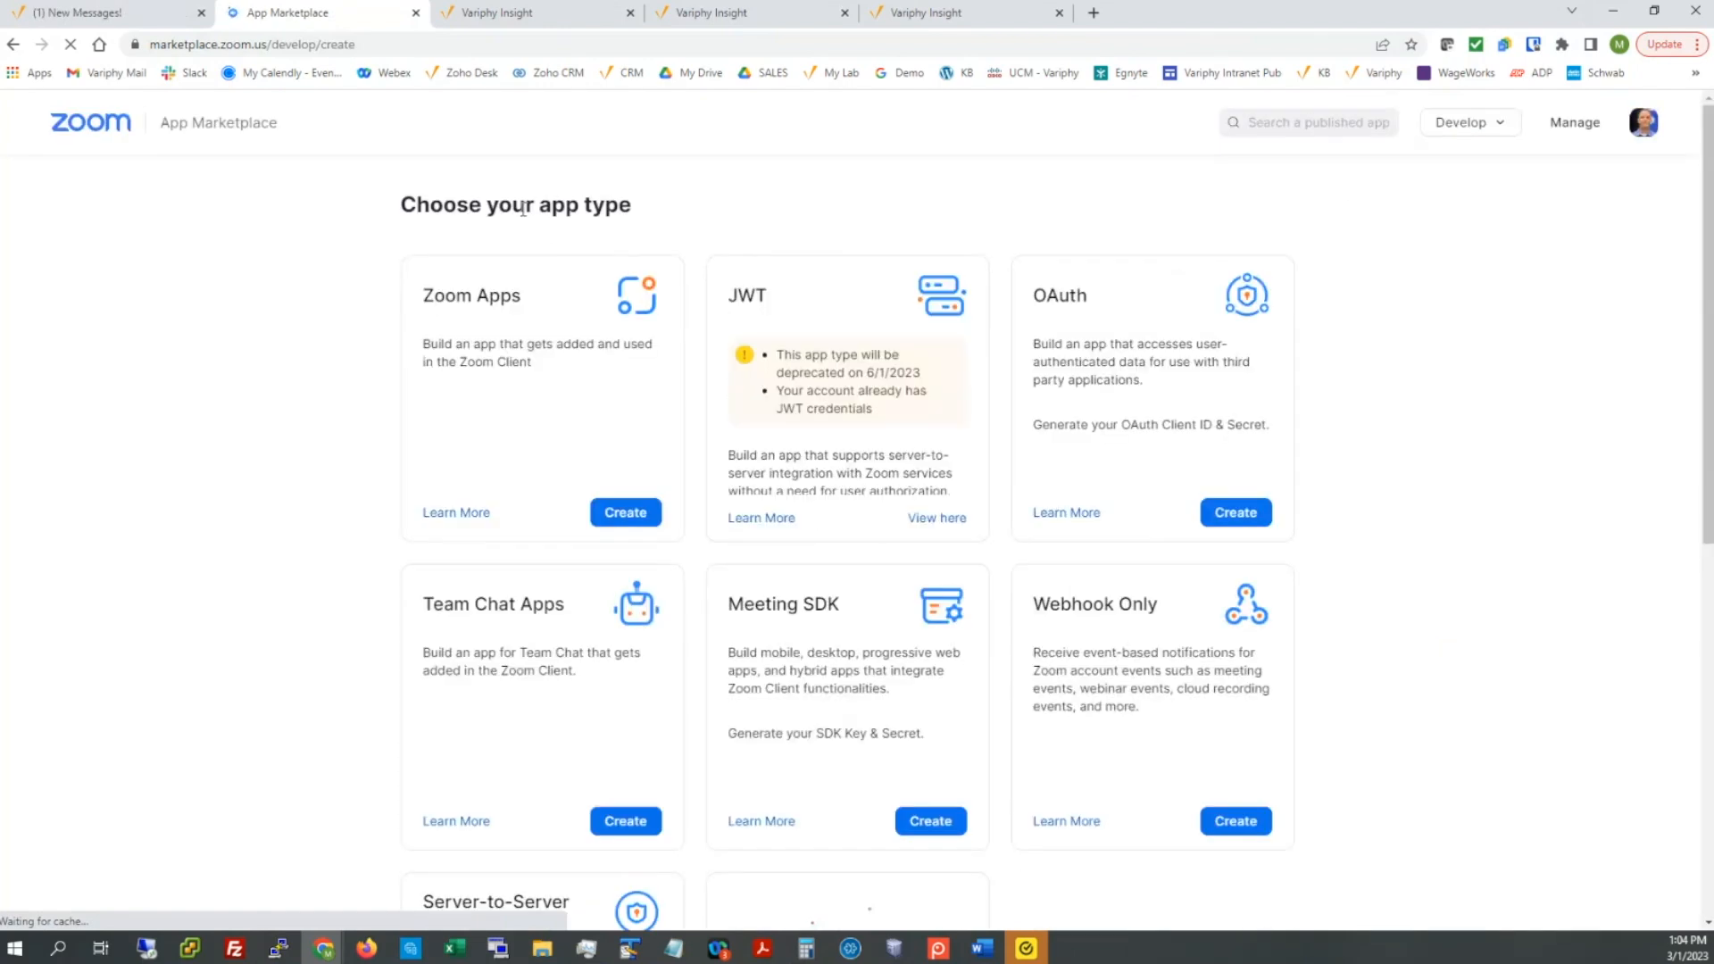
pyautogui.moveTo(522, 208); pyautogui.dragTo(632, 206)
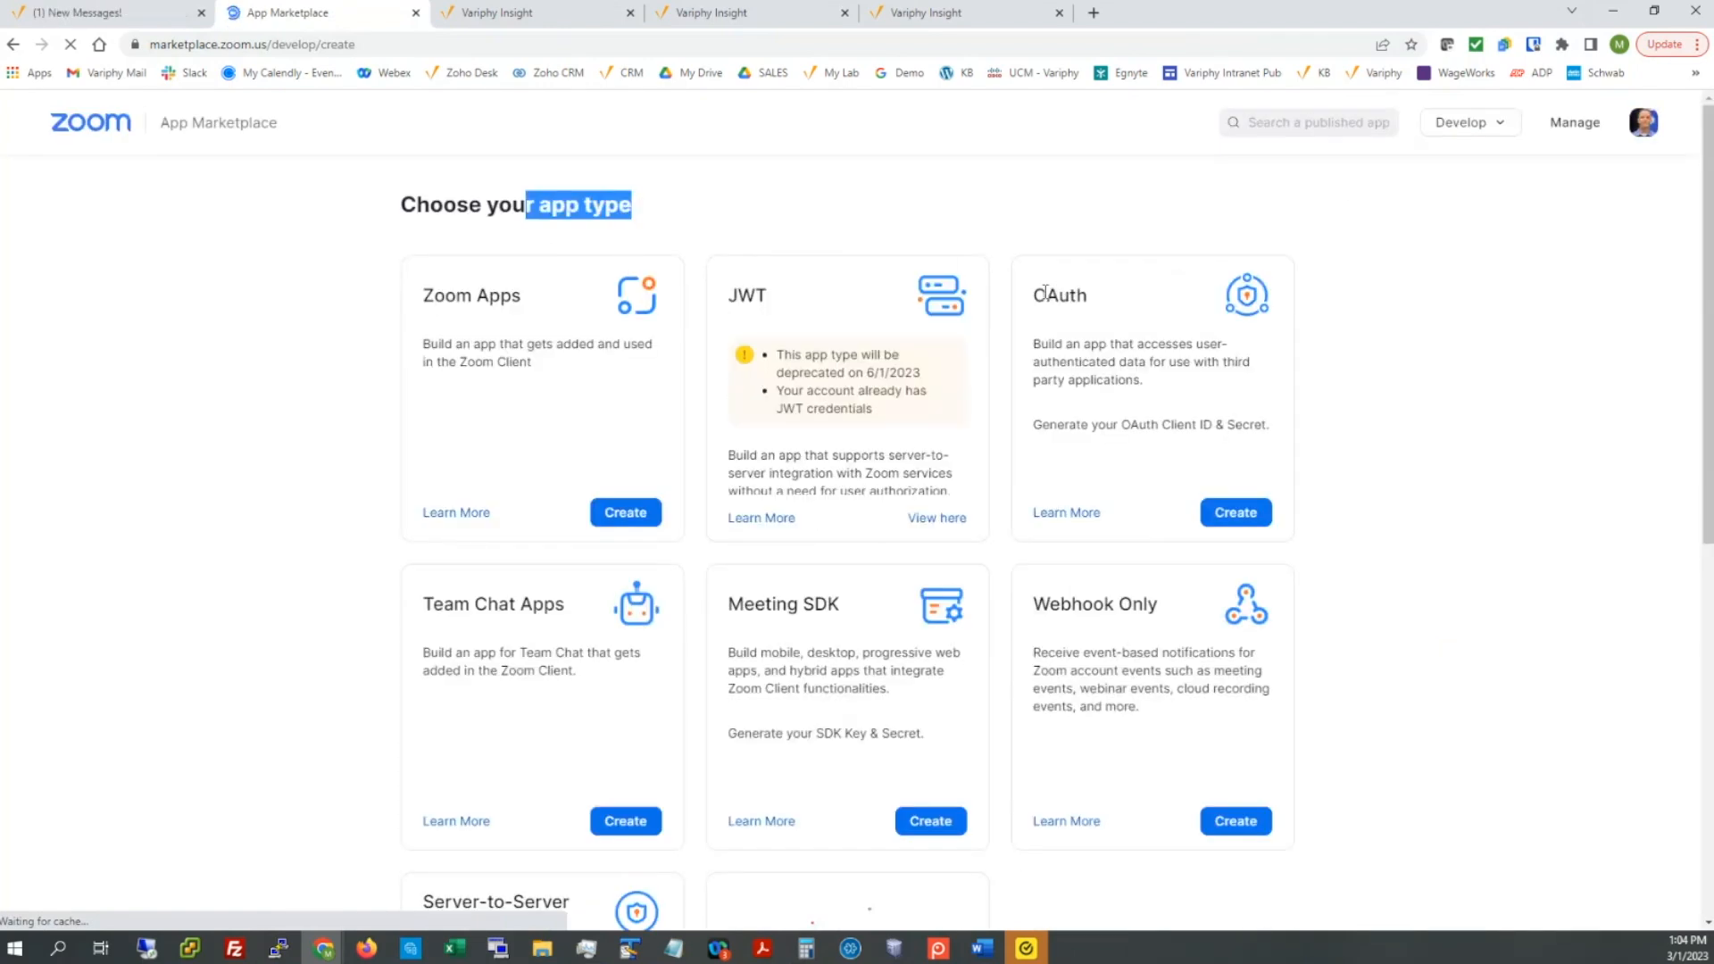
# Step: Create an OAuth app named 'My Oauth App for Variphy' with Marketplace publishing turned off
pyautogui.click(1228, 514)
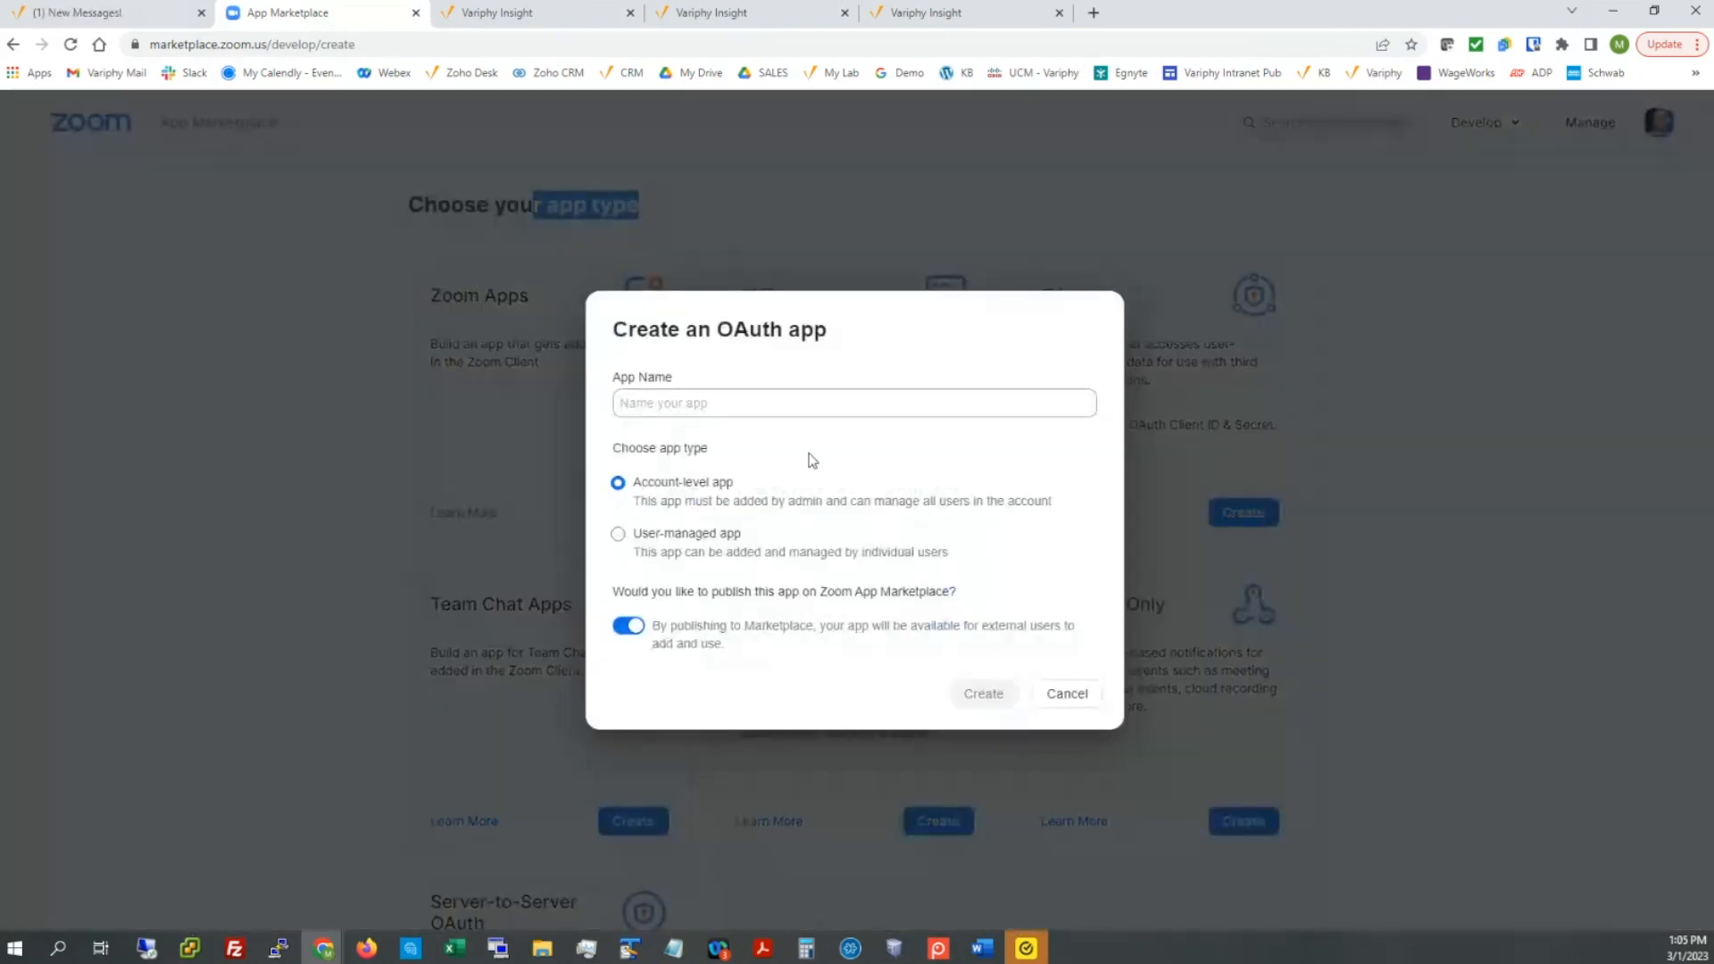
pyautogui.click(751, 402)
pyautogui.write('My')
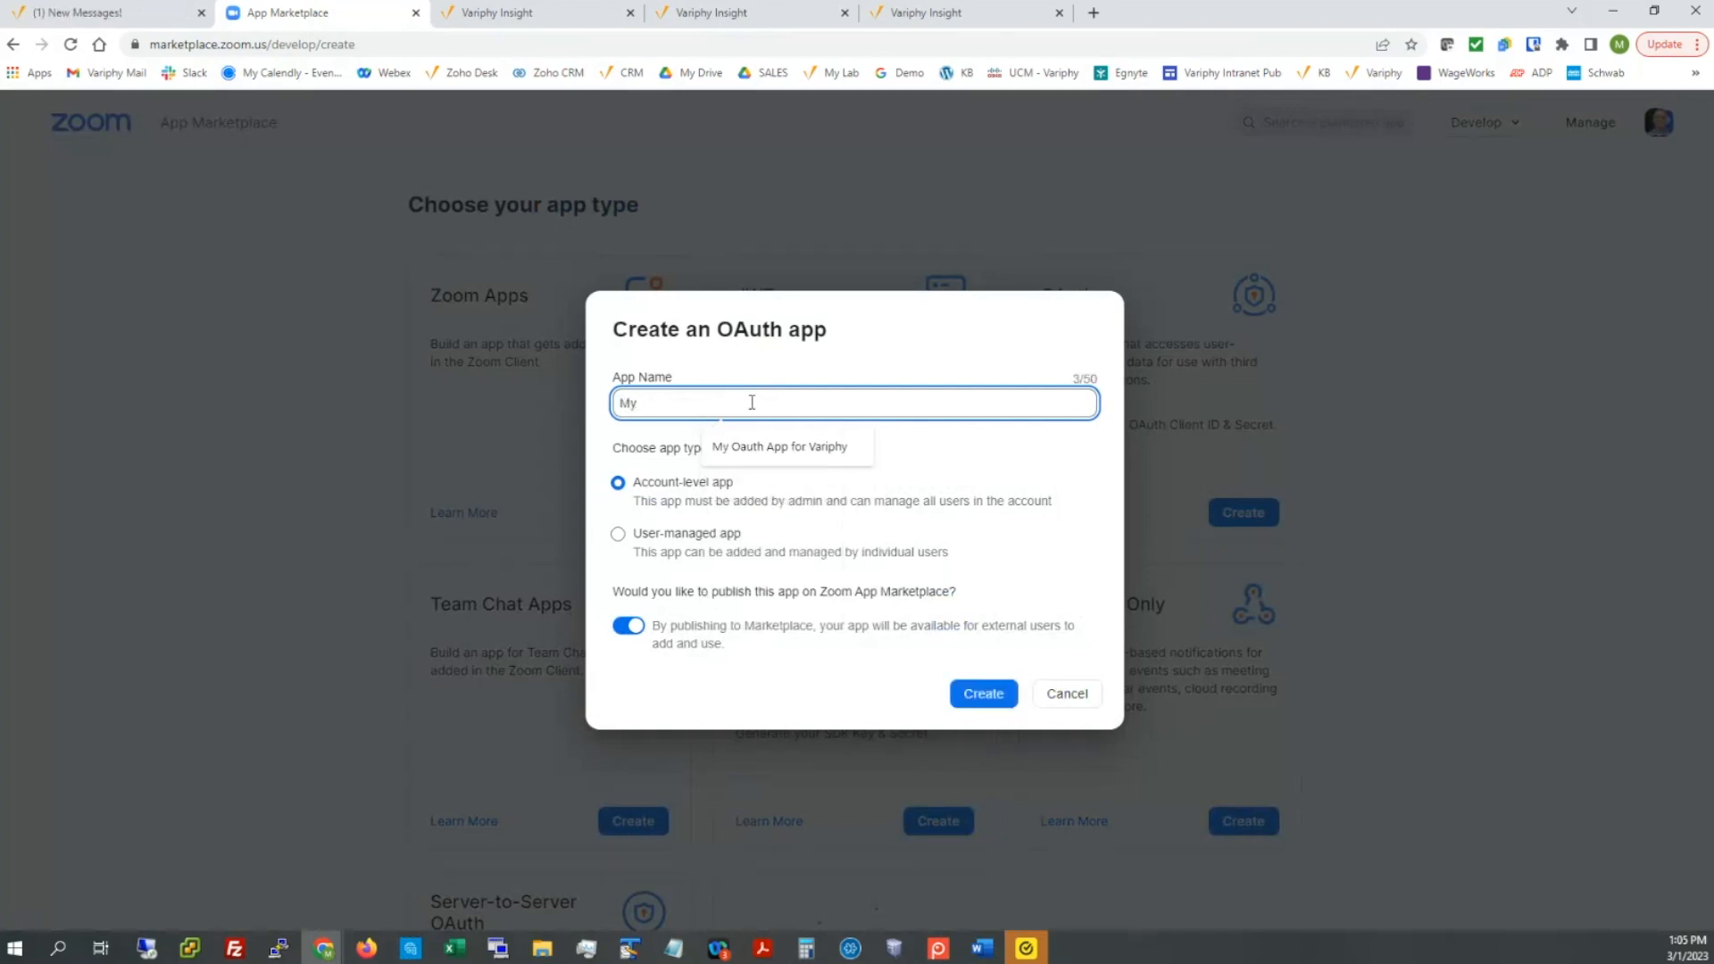
pyautogui.click(761, 459)
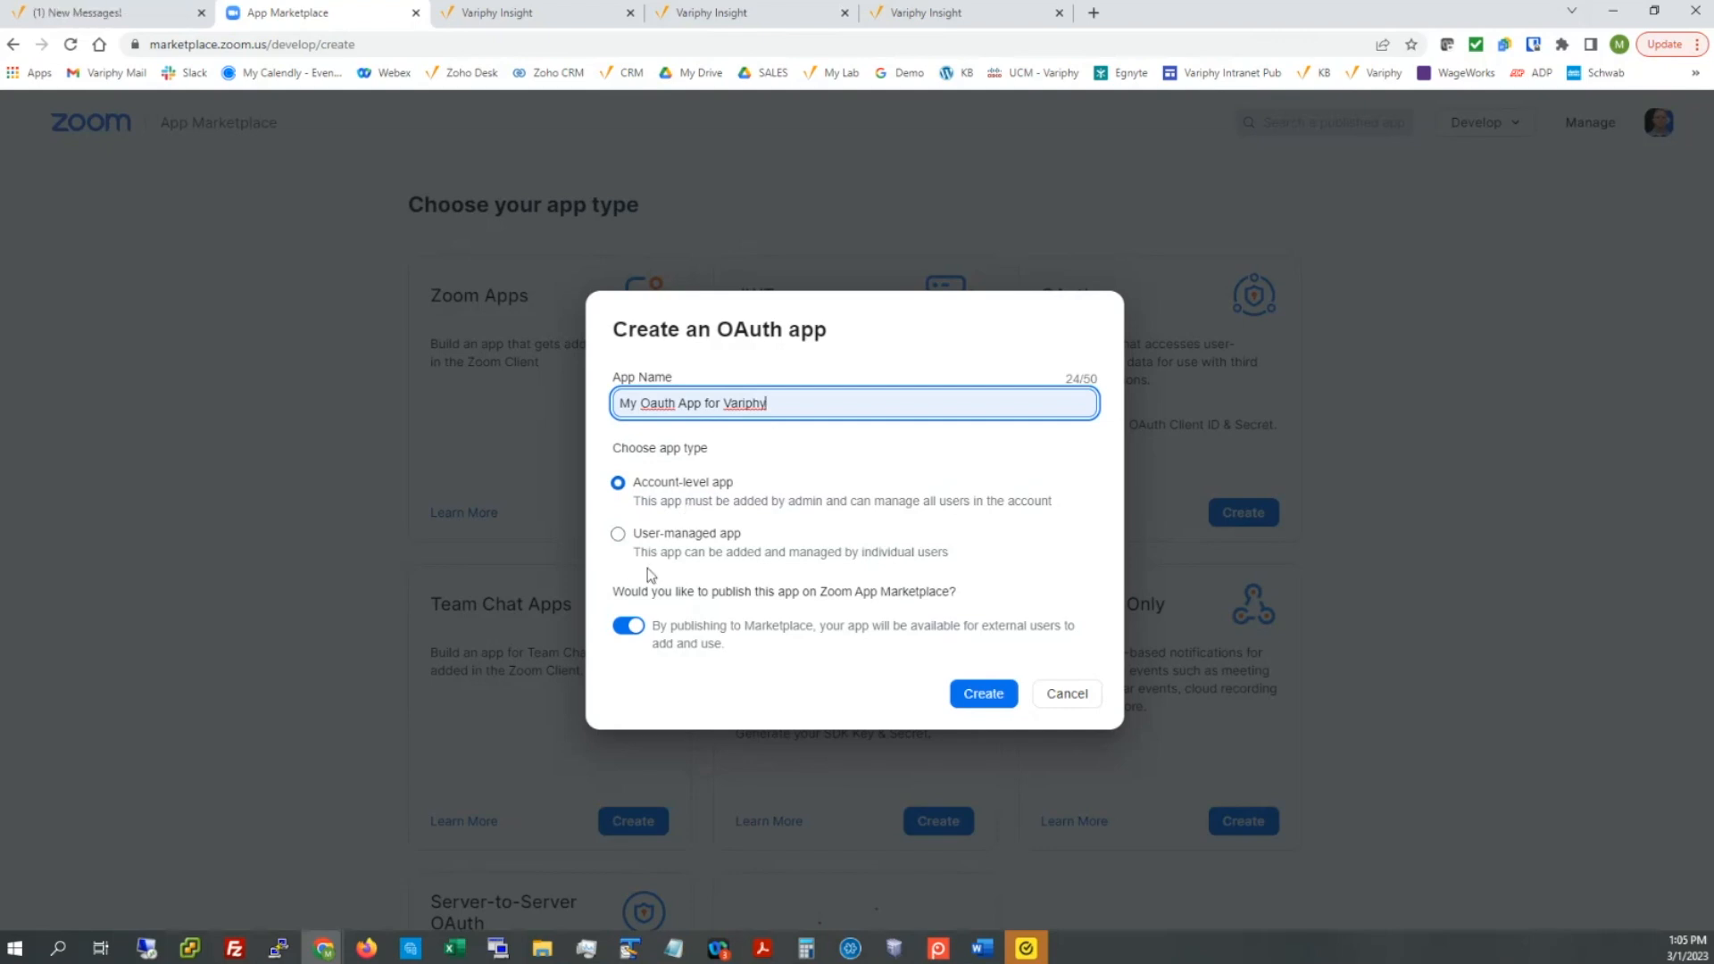
pyautogui.click(626, 628)
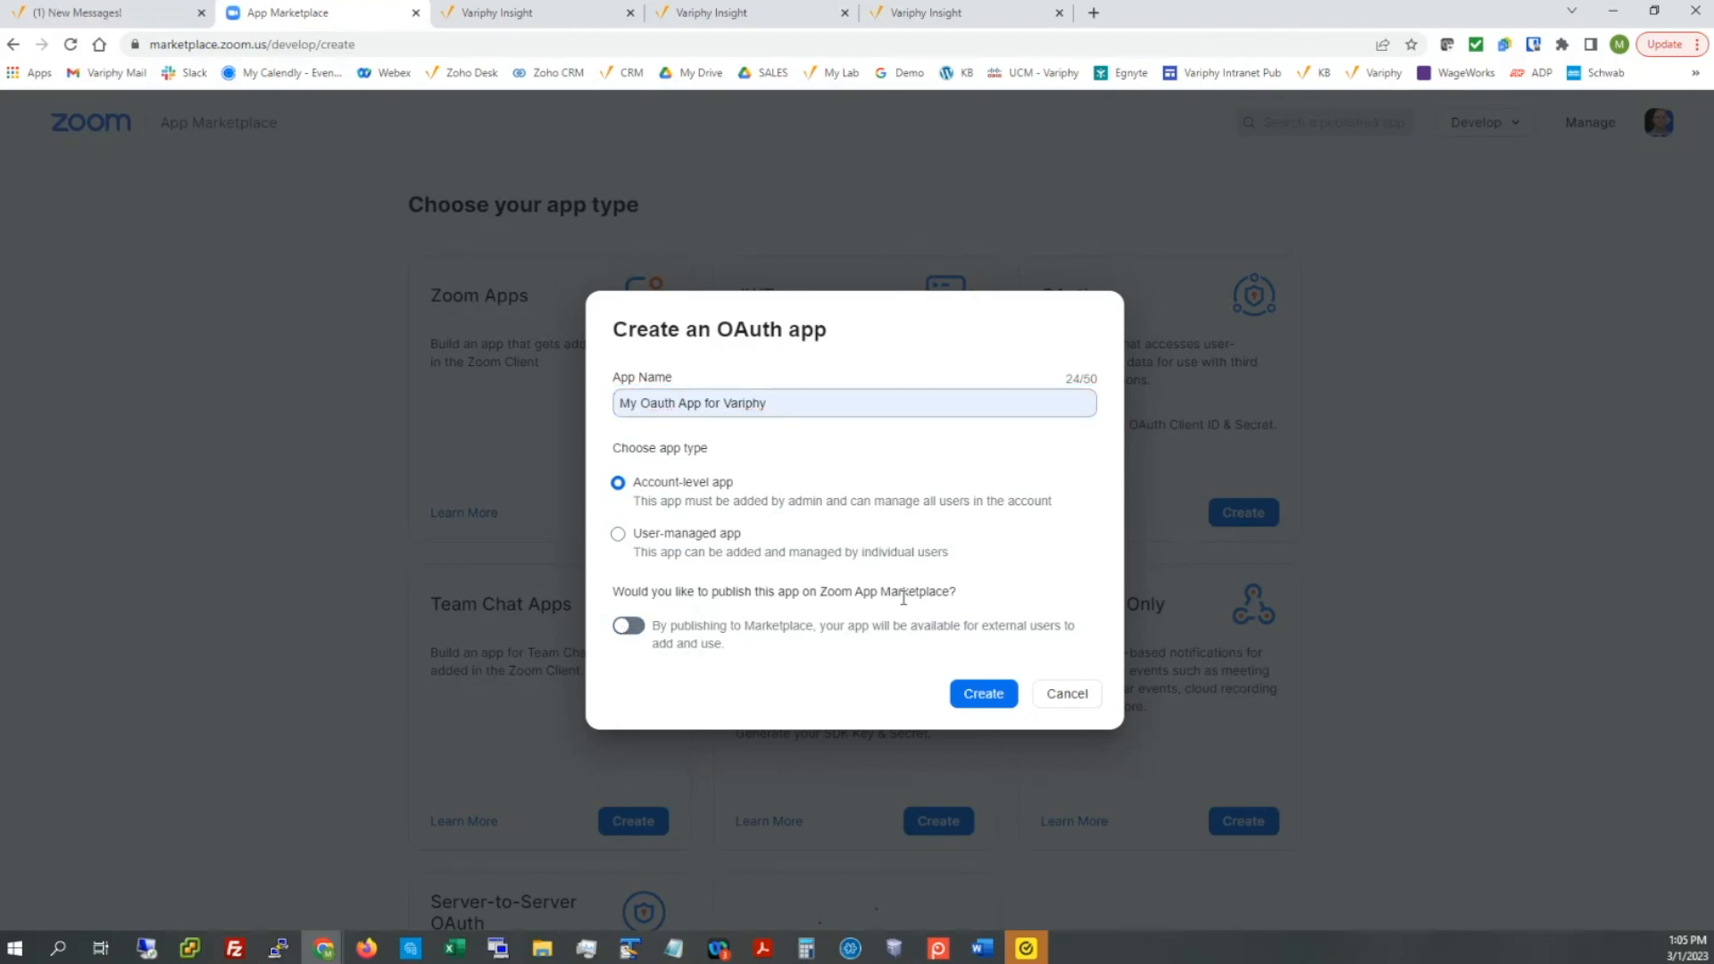
pyautogui.click(982, 694)
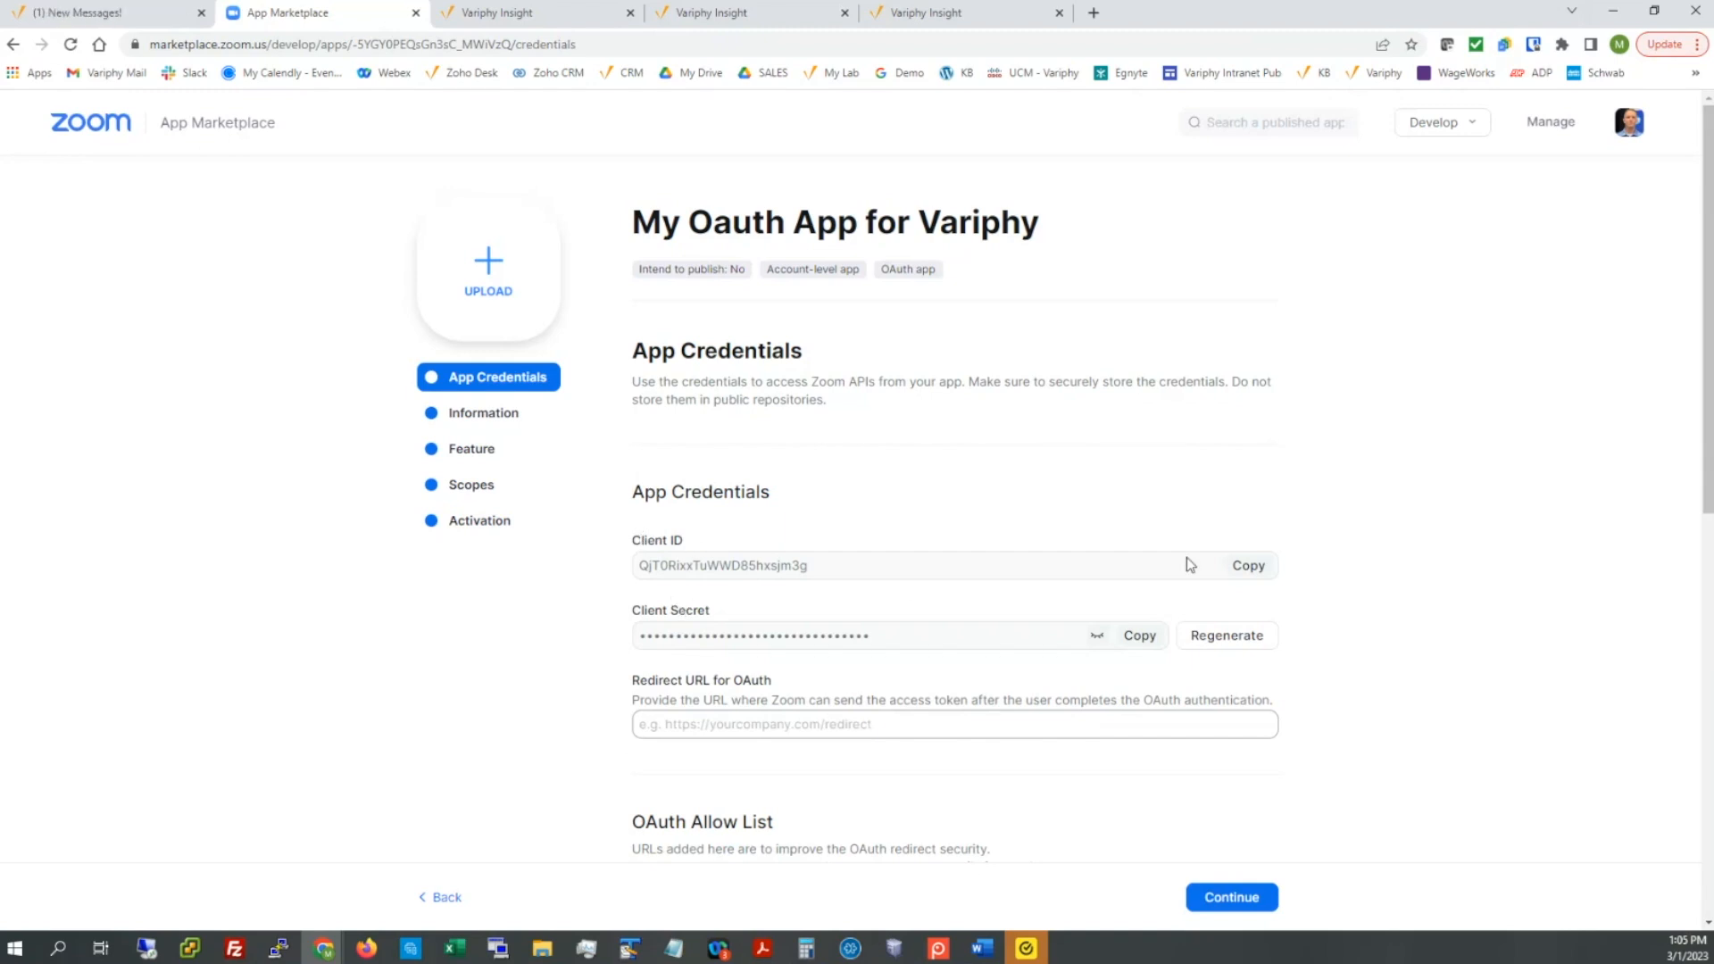
# Step: Copy the generated Client ID and Client Secret into the notes app
pyautogui.click(1249, 566)
pyautogui.hotkey('alt', 'Tab')
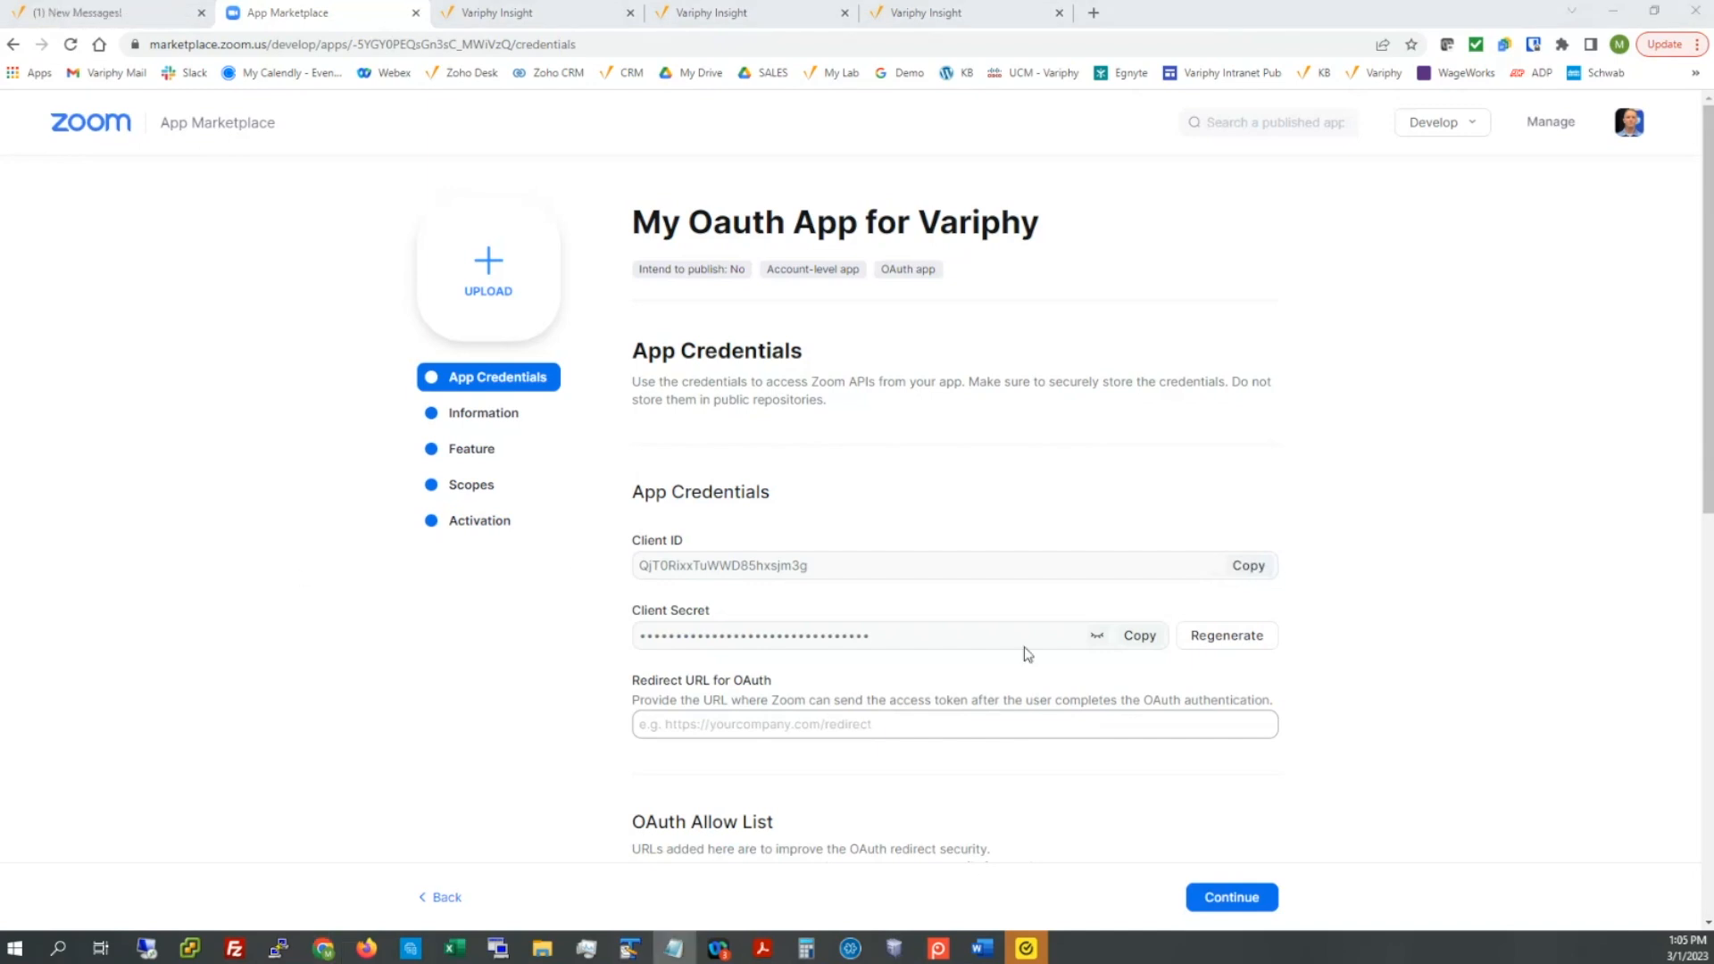
pyautogui.click(1134, 635)
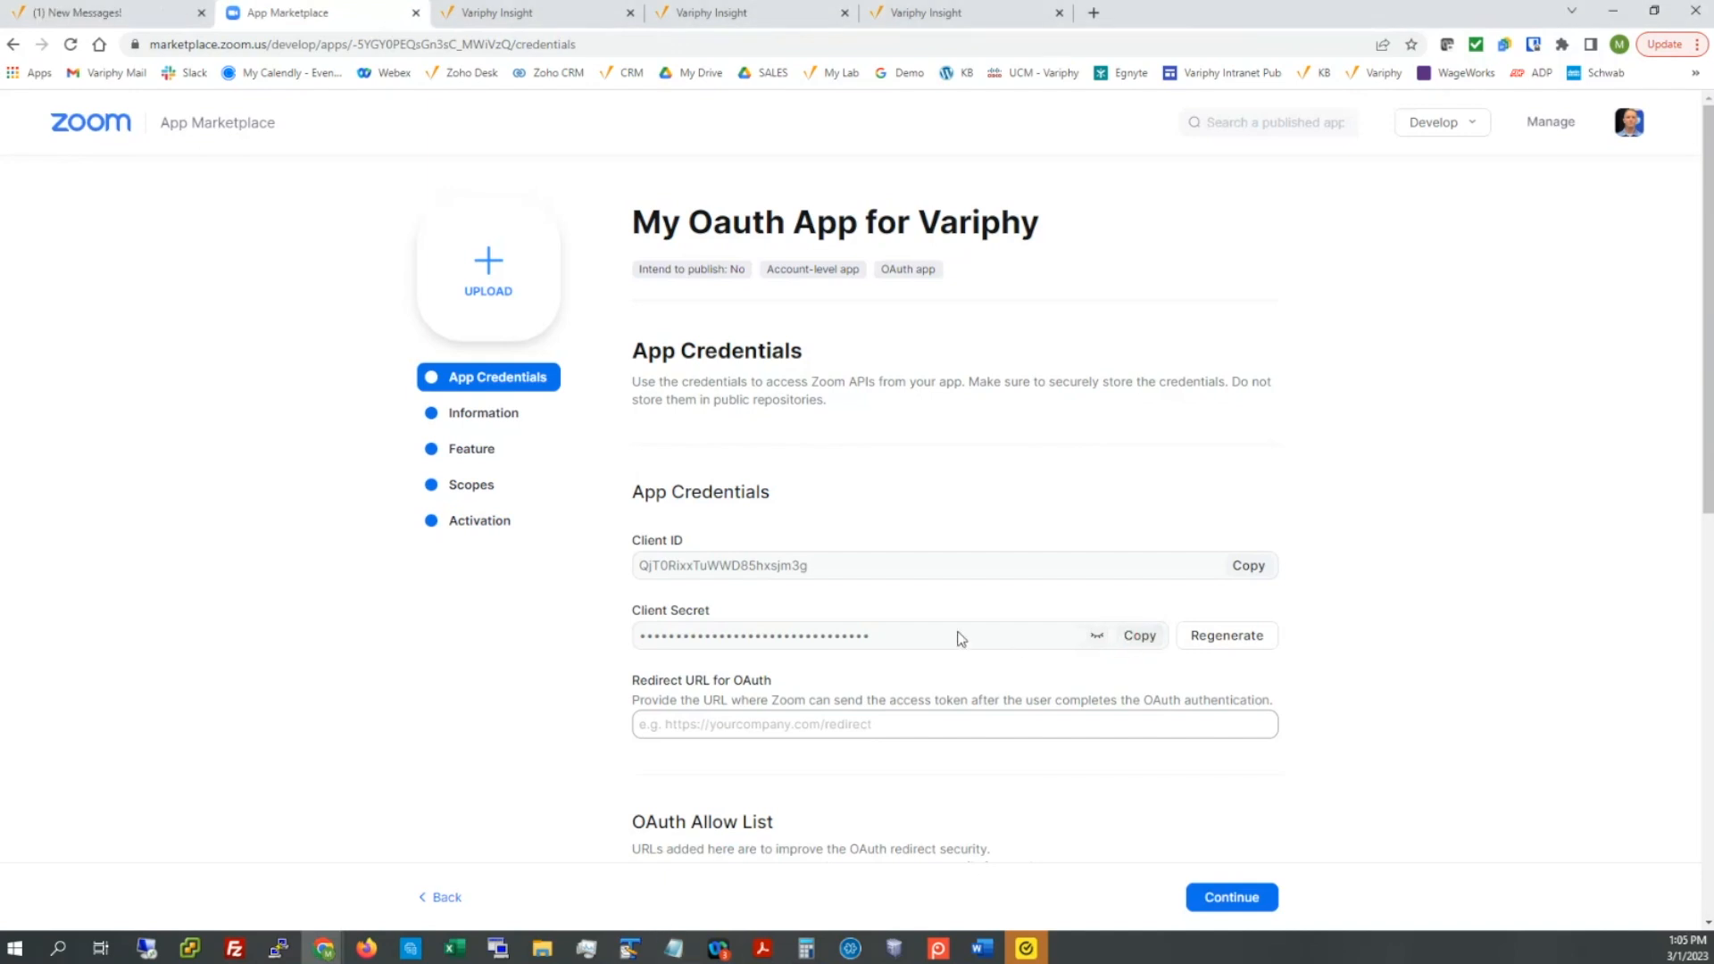
pyautogui.hotkey('alt', 'Tab')
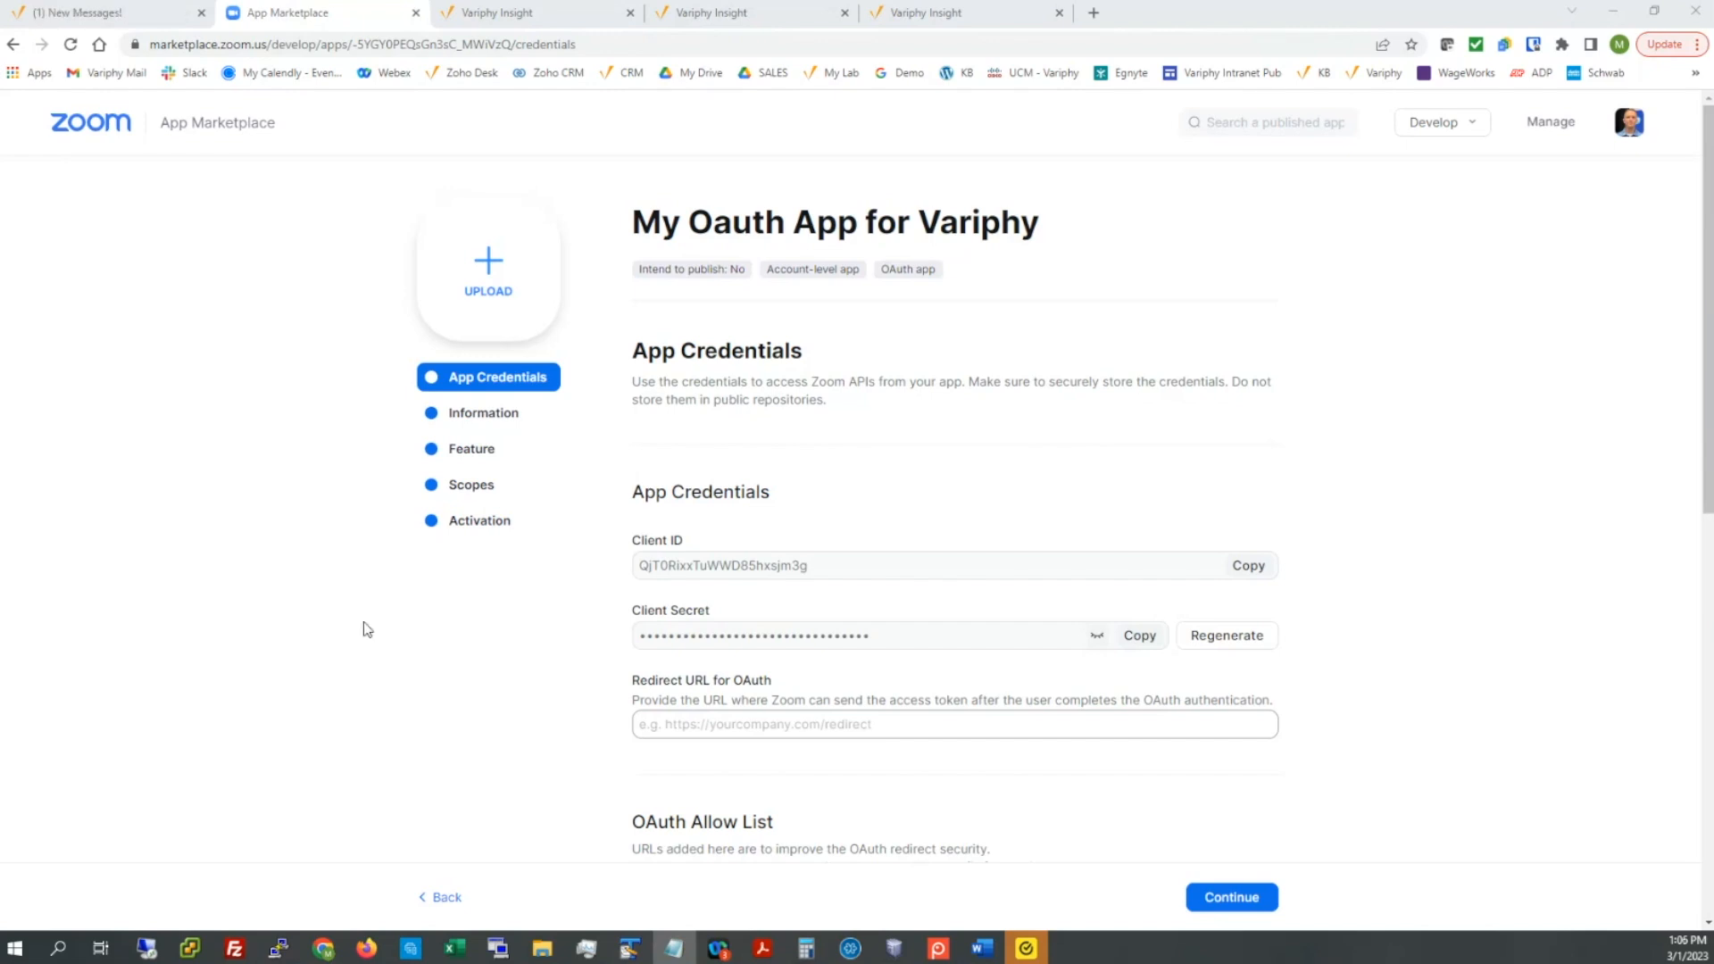
pyautogui.scroll(-2, 525, 629)
pyautogui.scroll(2, 506, 613)
pyautogui.scroll(-1, 607, 450)
pyautogui.scroll(-2, 606, 450)
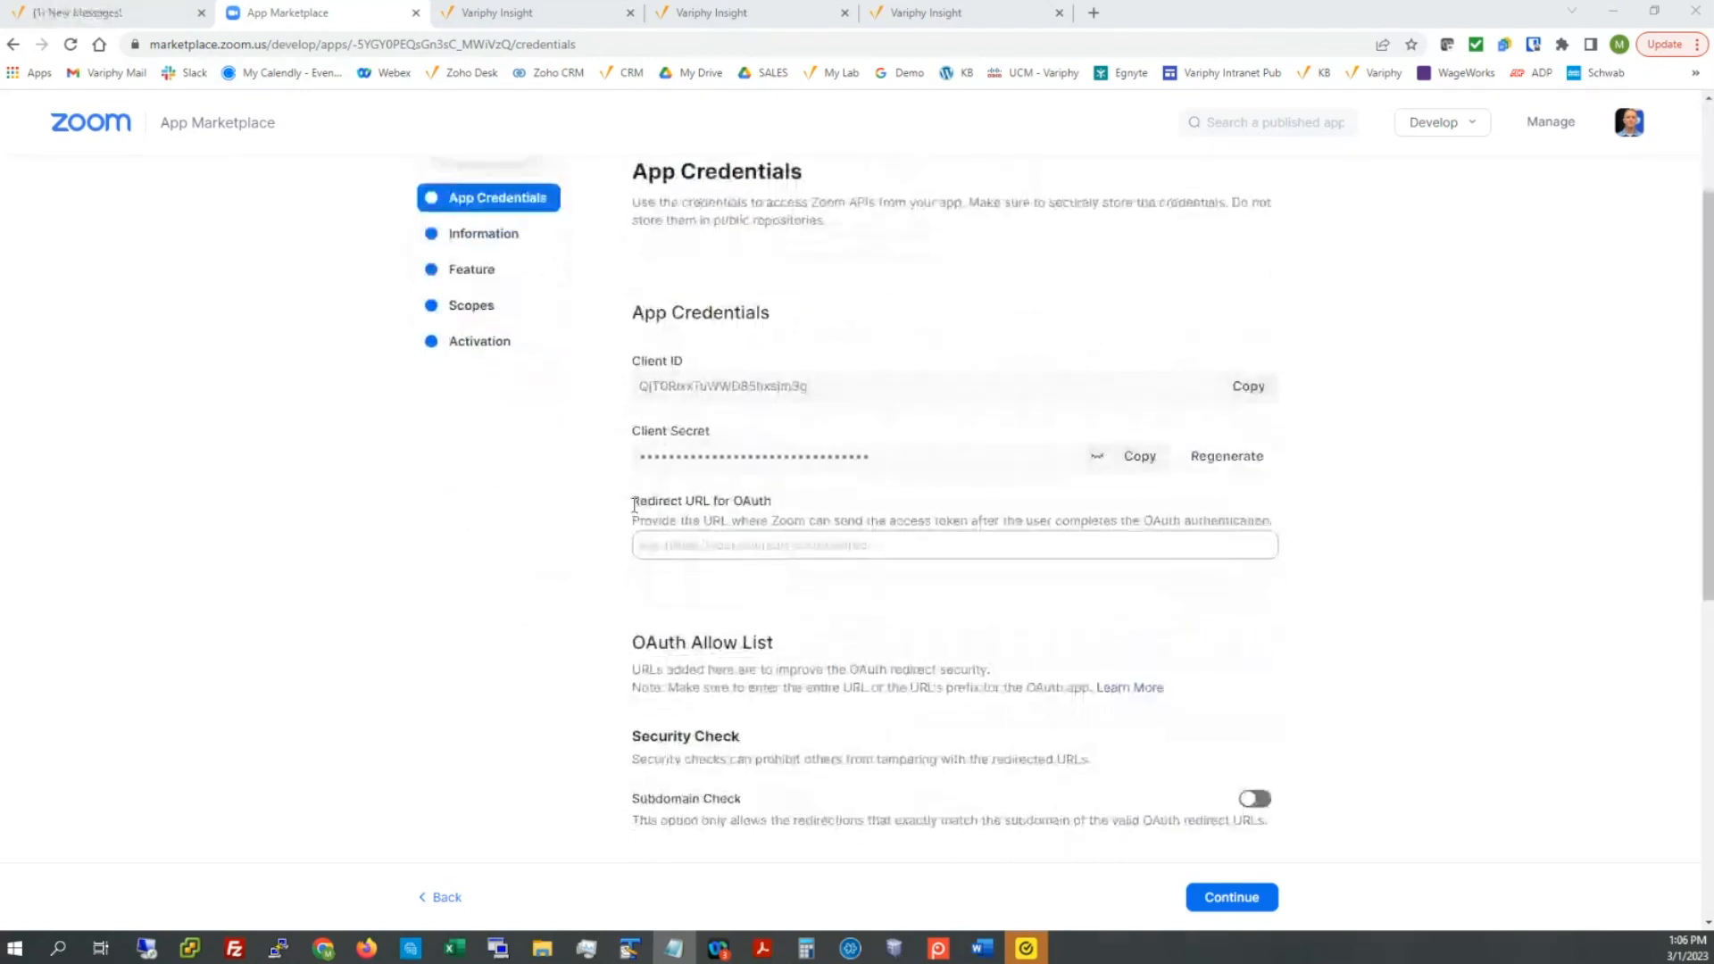
pyautogui.moveTo(632, 501); pyautogui.dragTo(782, 513)
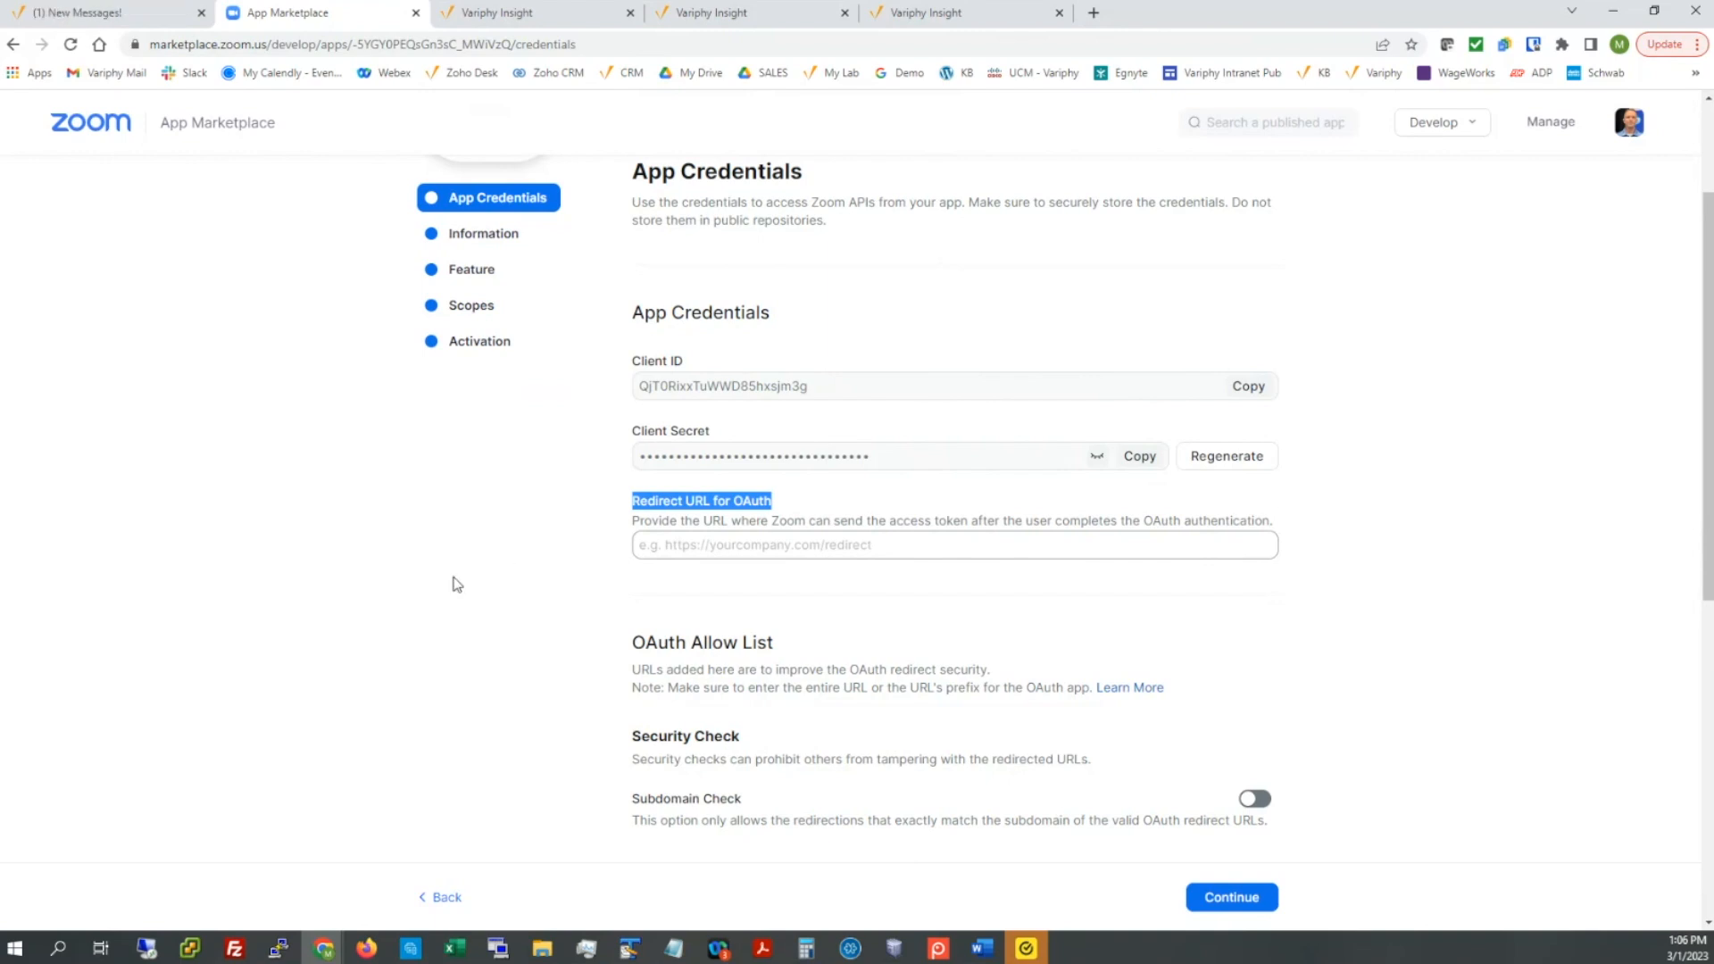
pyautogui.scroll(-4, 457, 585)
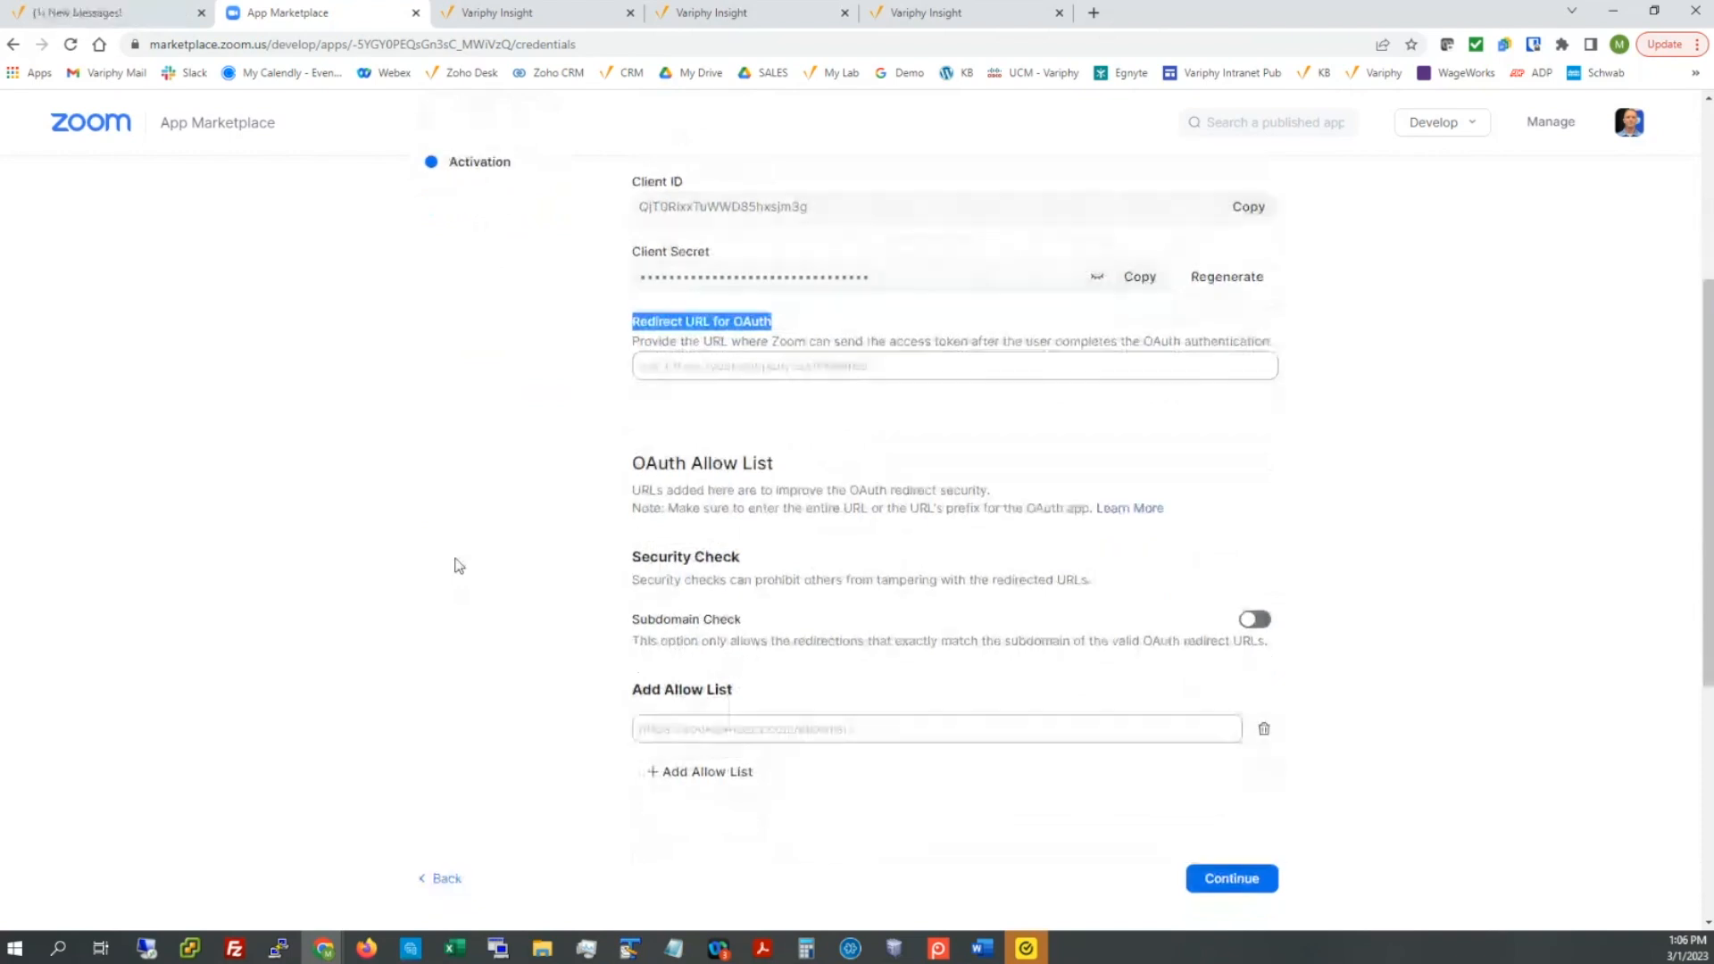
pyautogui.scroll(-1, 457, 566)
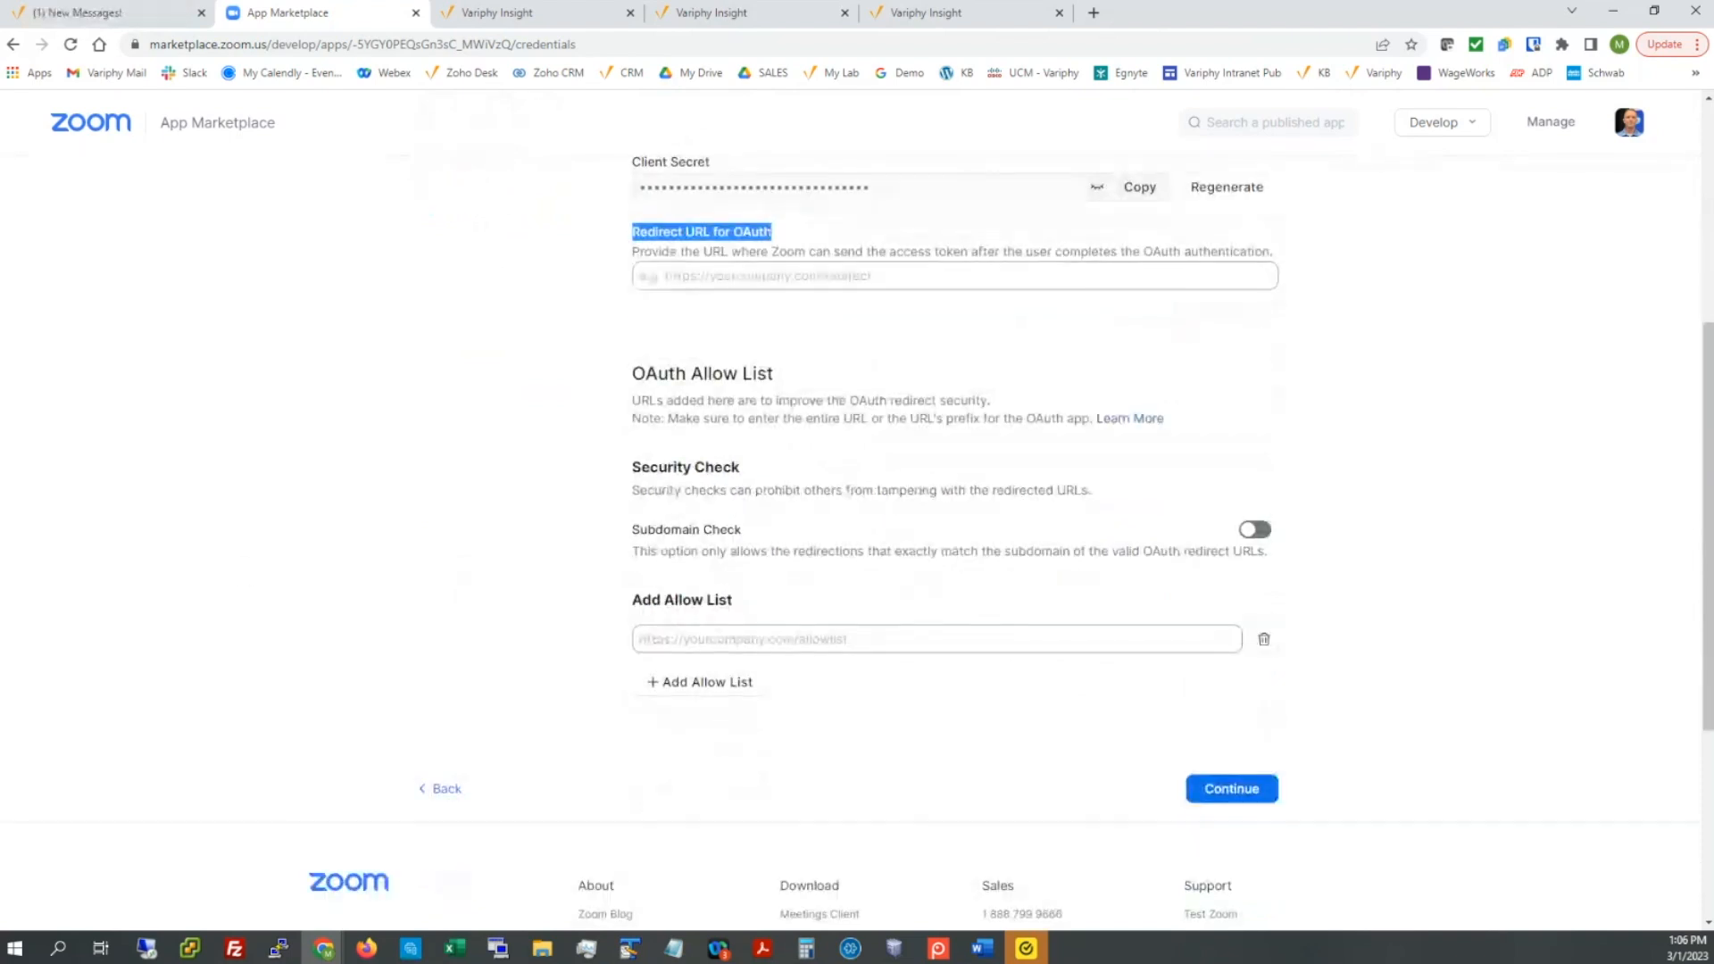
pyautogui.hotkey('alt', 'Tab')
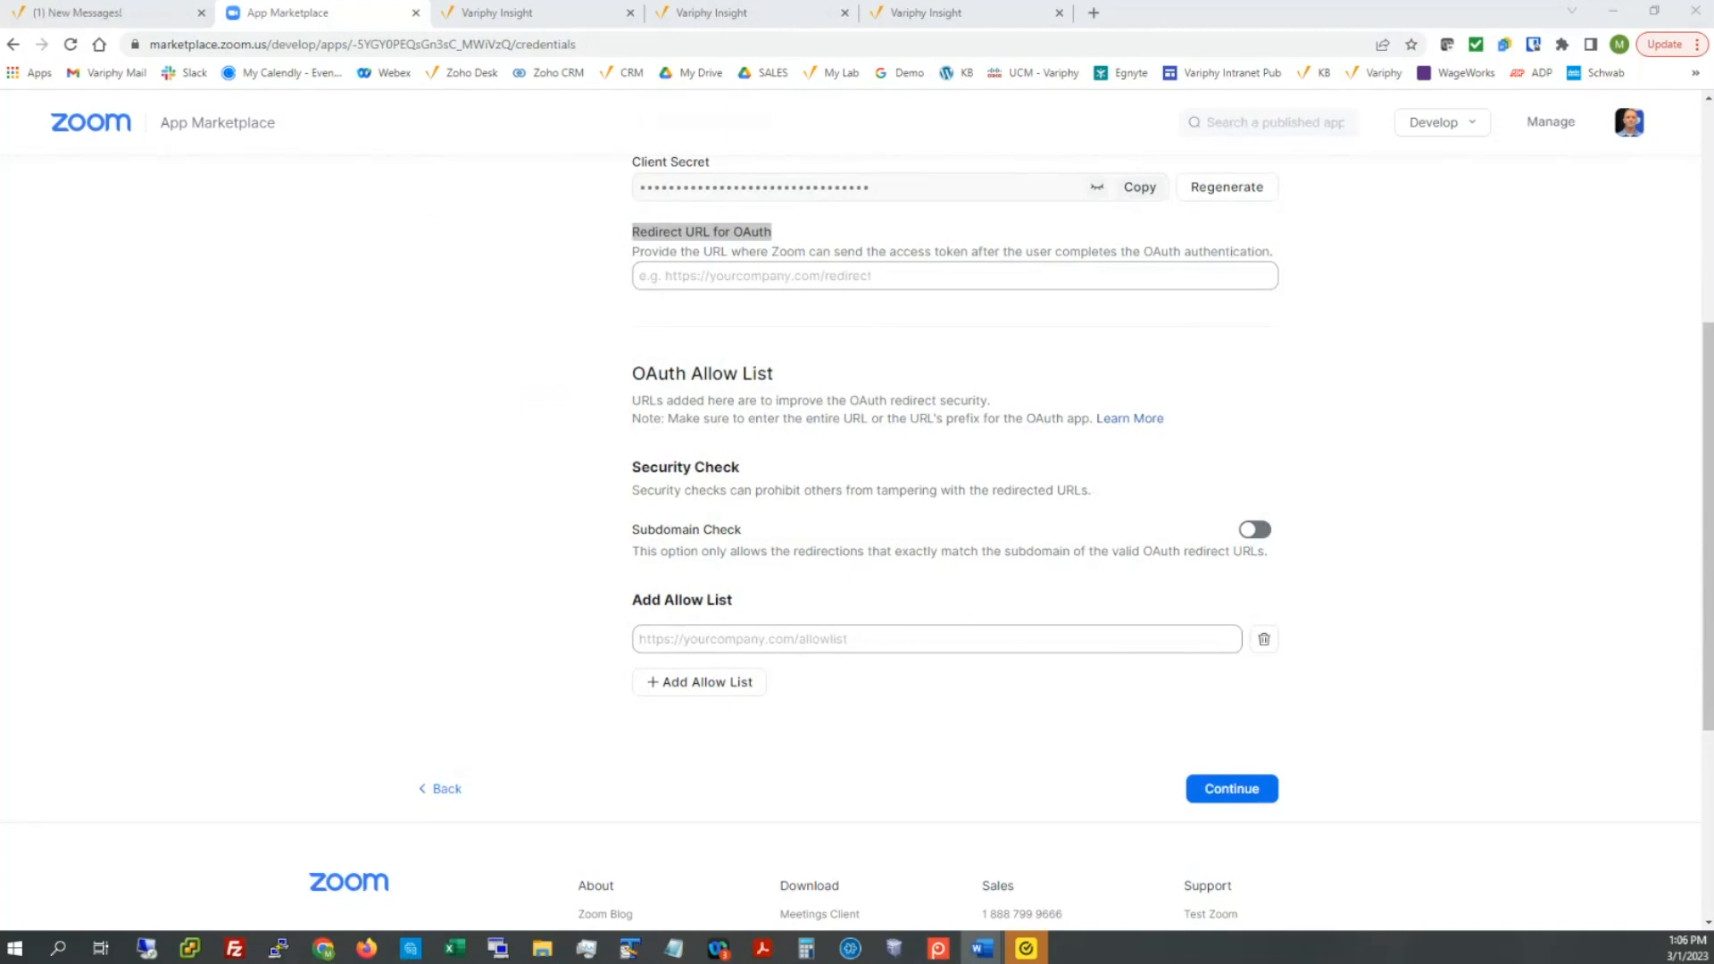
pyautogui.click(699, 276)
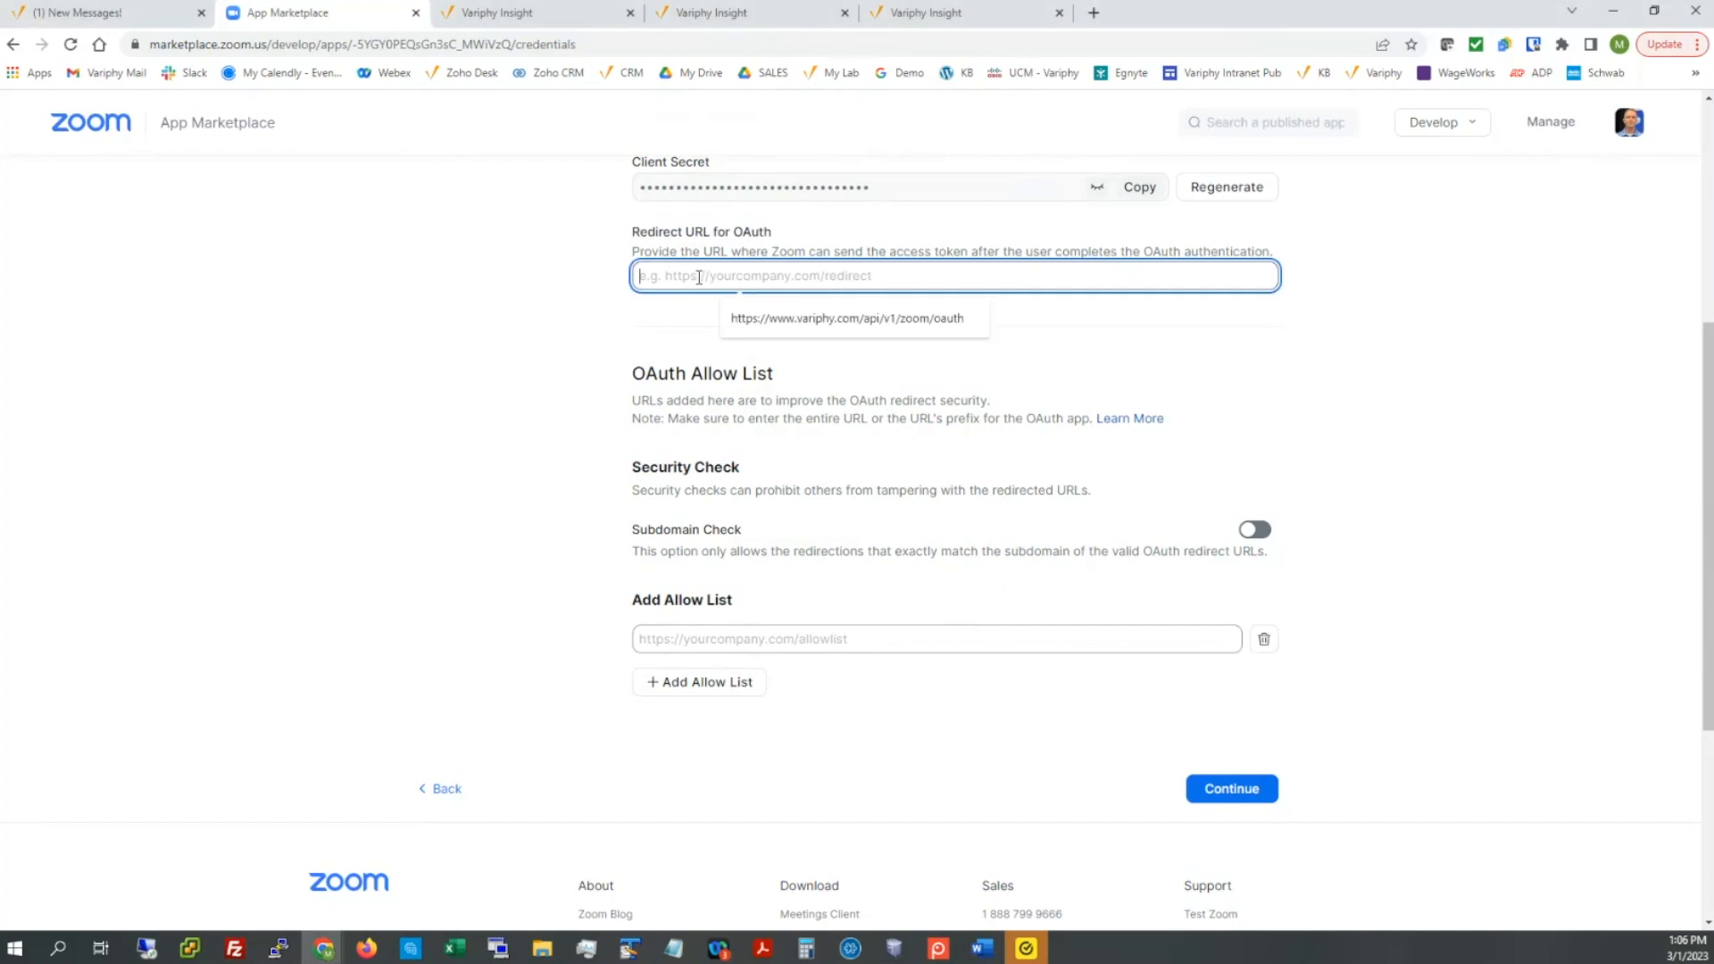
pyautogui.press('Down')
pyautogui.press('Return')
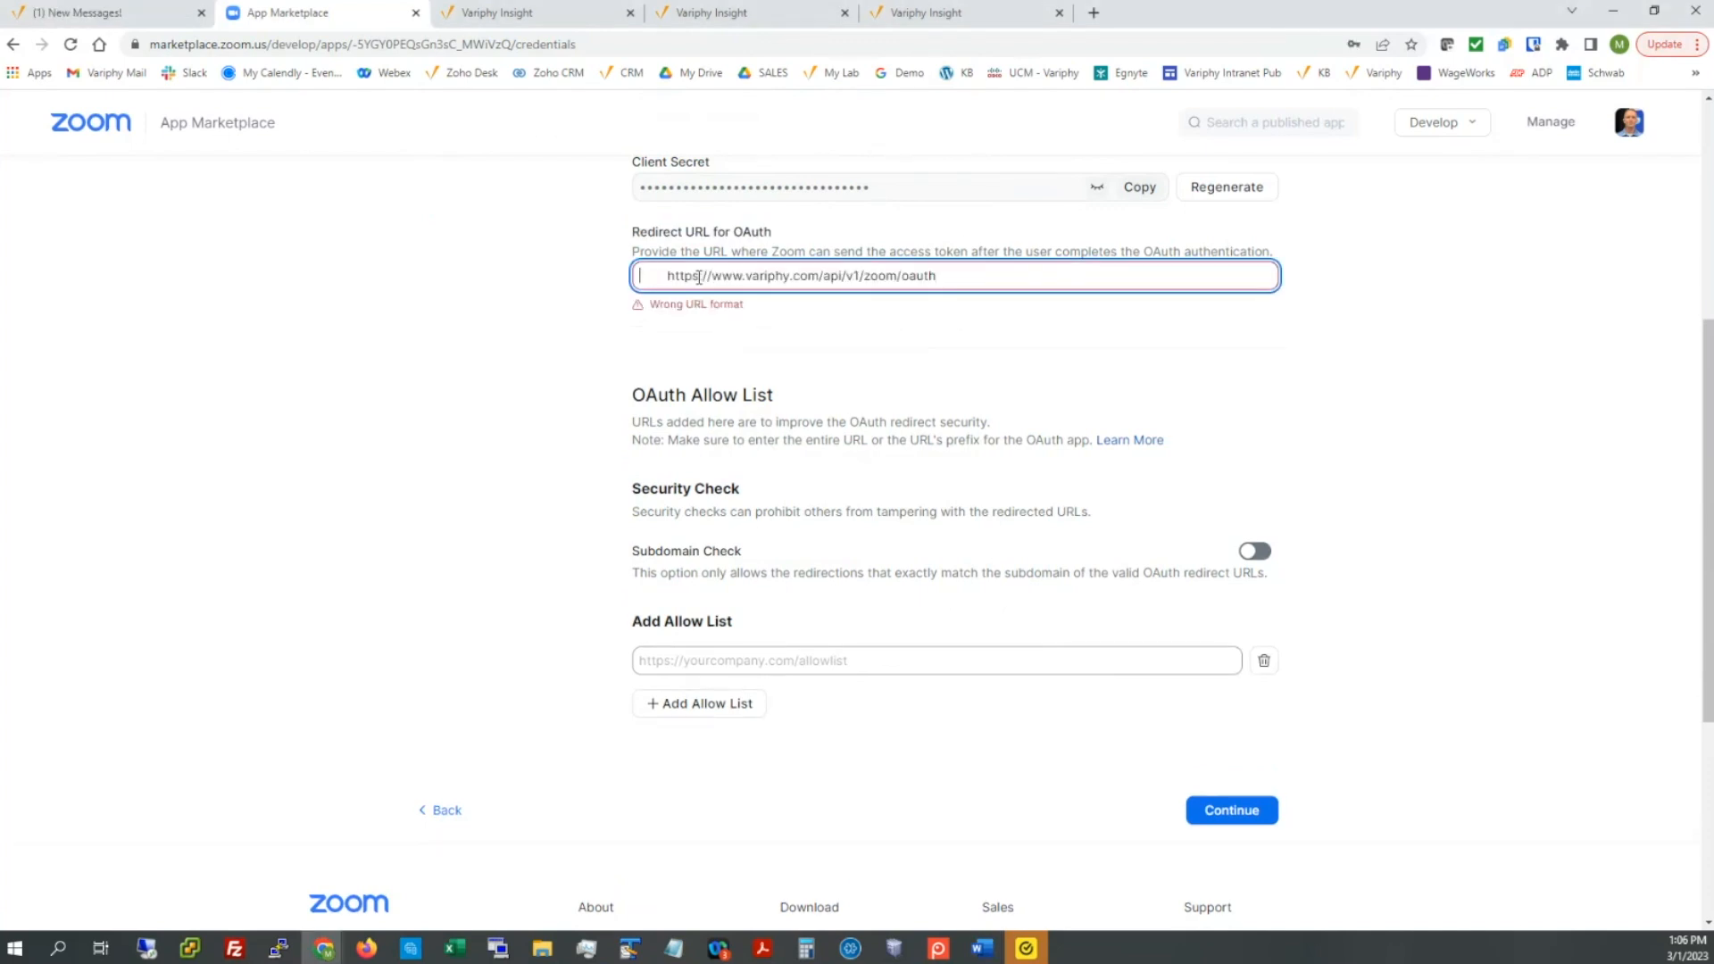
pyautogui.press('Delete')
pyautogui.press('Delete')
pyautogui.press('Delete')
pyautogui.press('Delete')
pyautogui.press('Delete')
pyautogui.press('Delete')
pyautogui.press('Delete')
pyautogui.press('Delete')
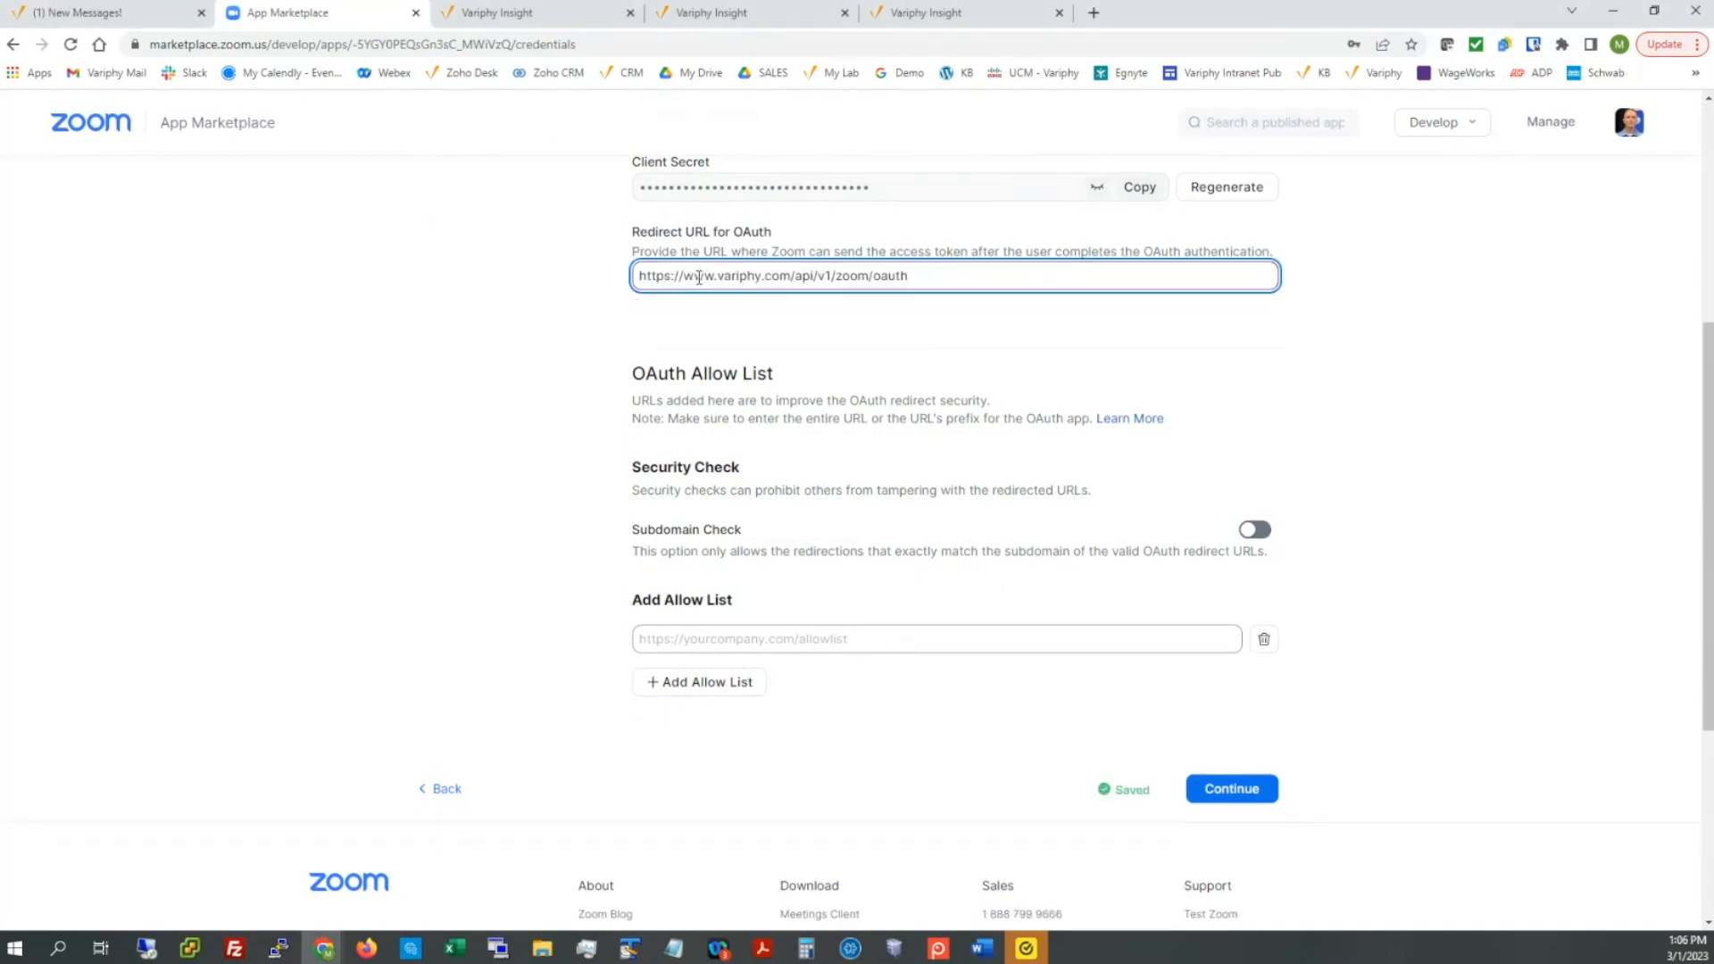
pyautogui.hotkey('ctrl', 'a')
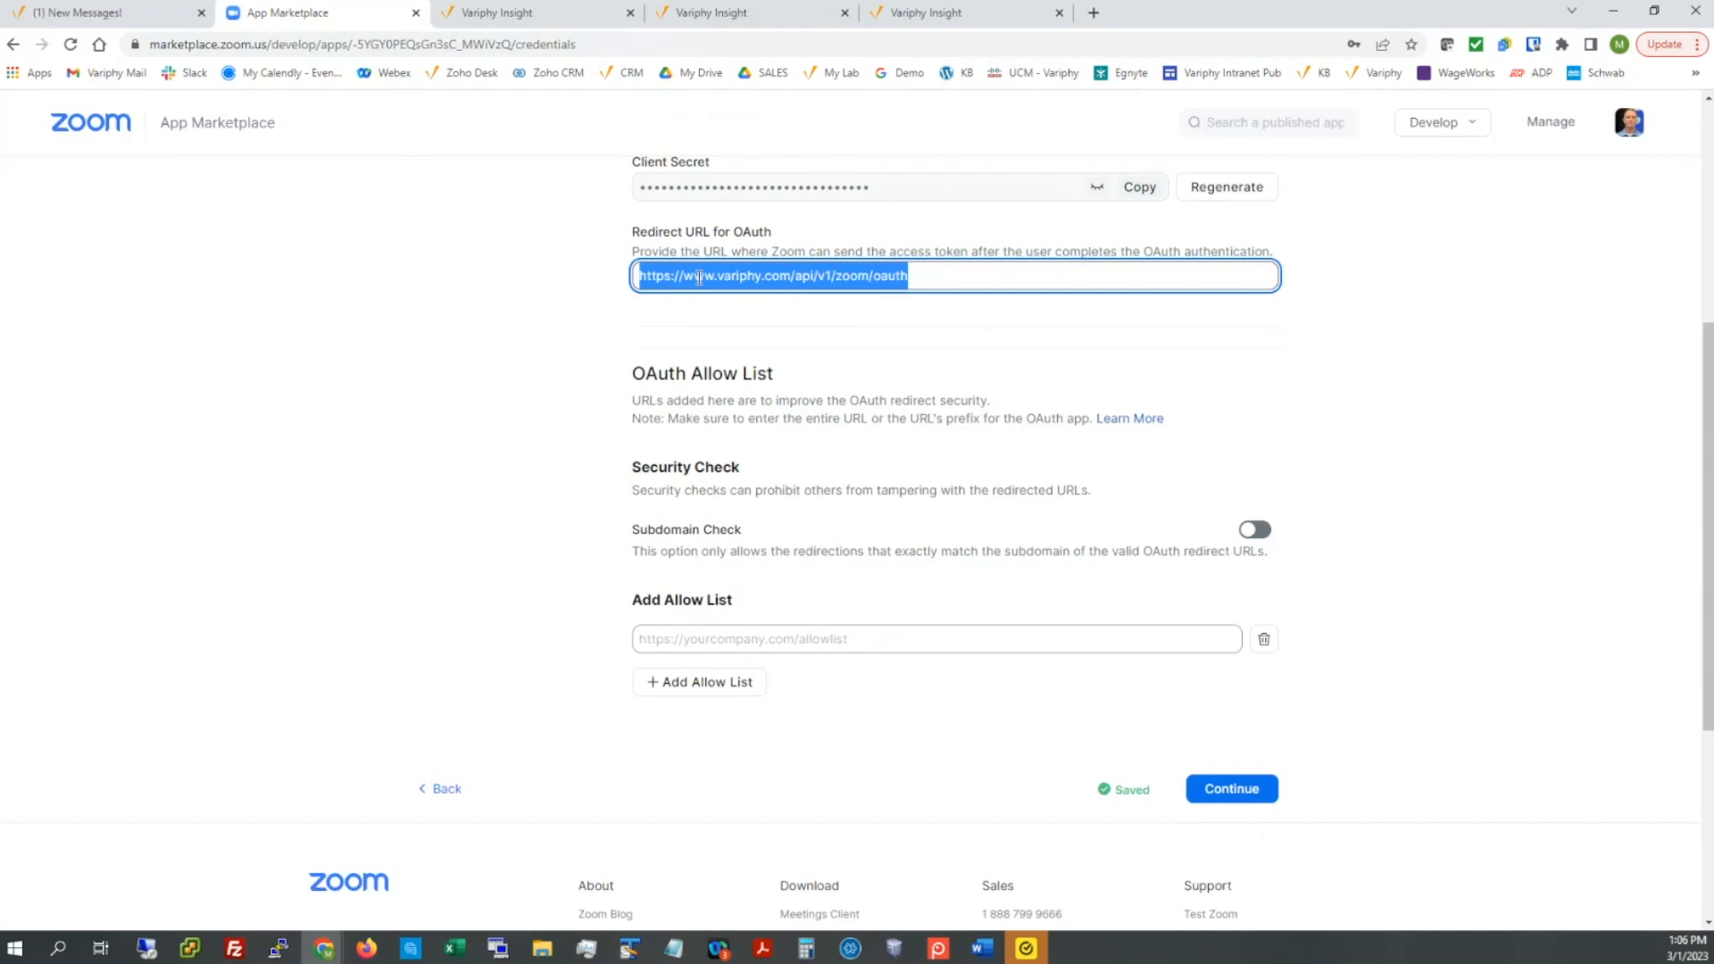
pyautogui.click(799, 635)
pyautogui.hotkey('ctrl', 'v')
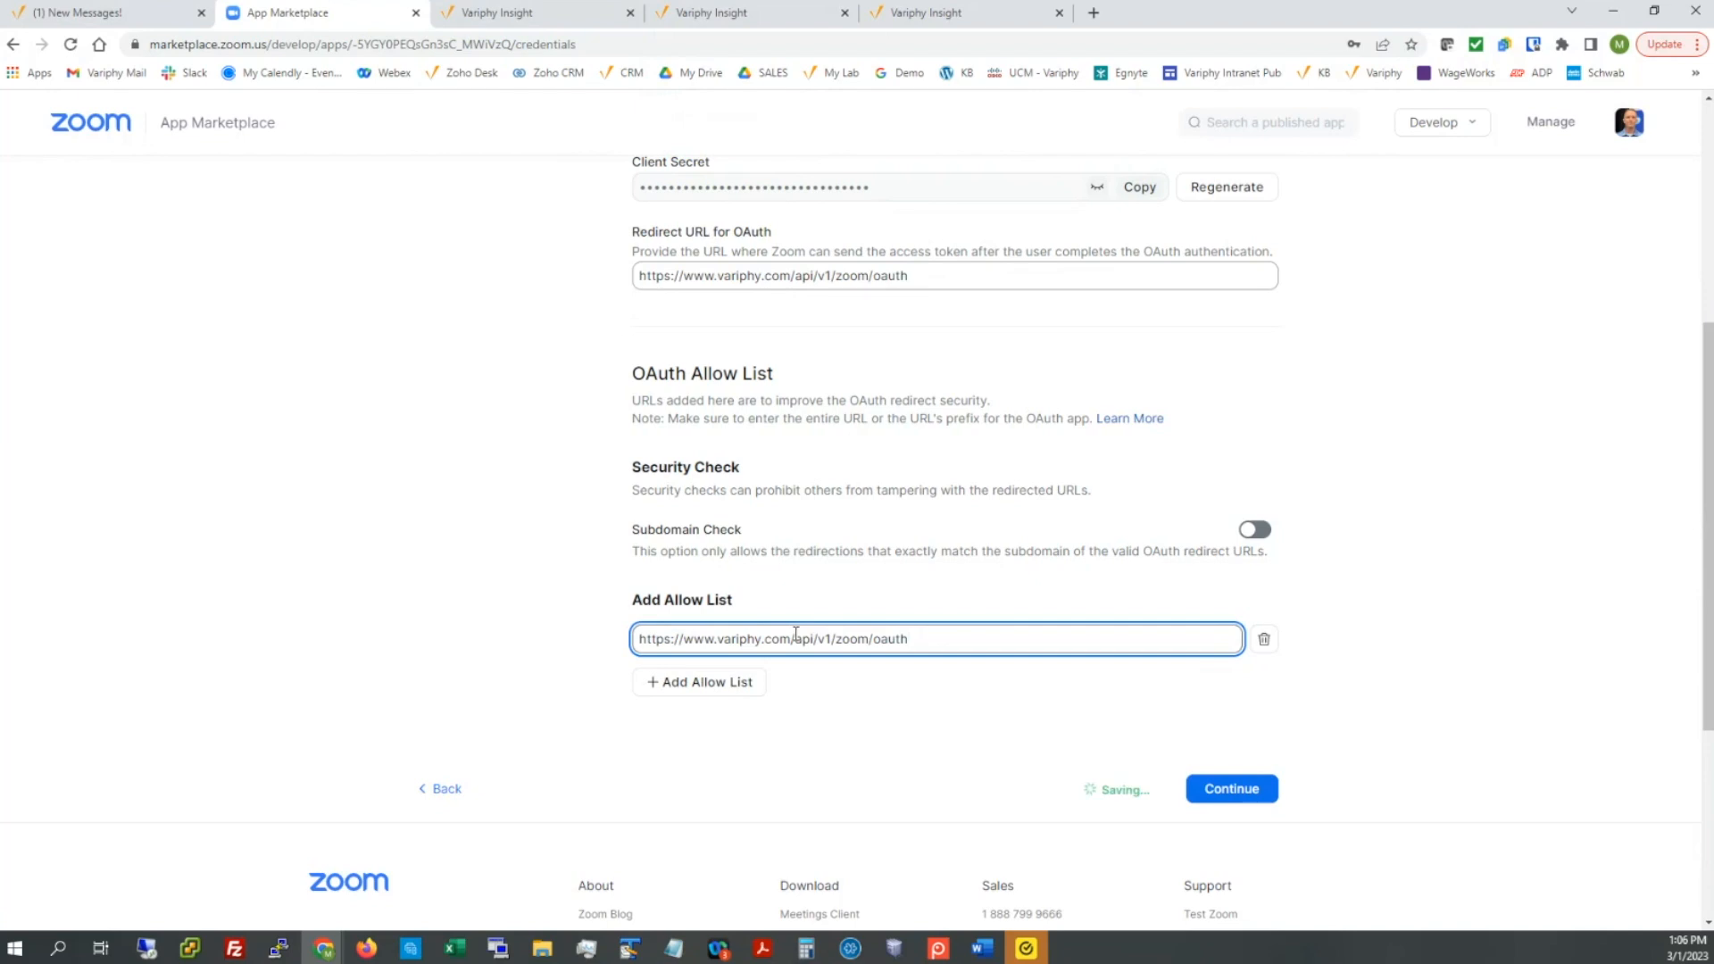
# Step: On the Information step, paste in the app's short and long descriptions
pyautogui.click(1216, 790)
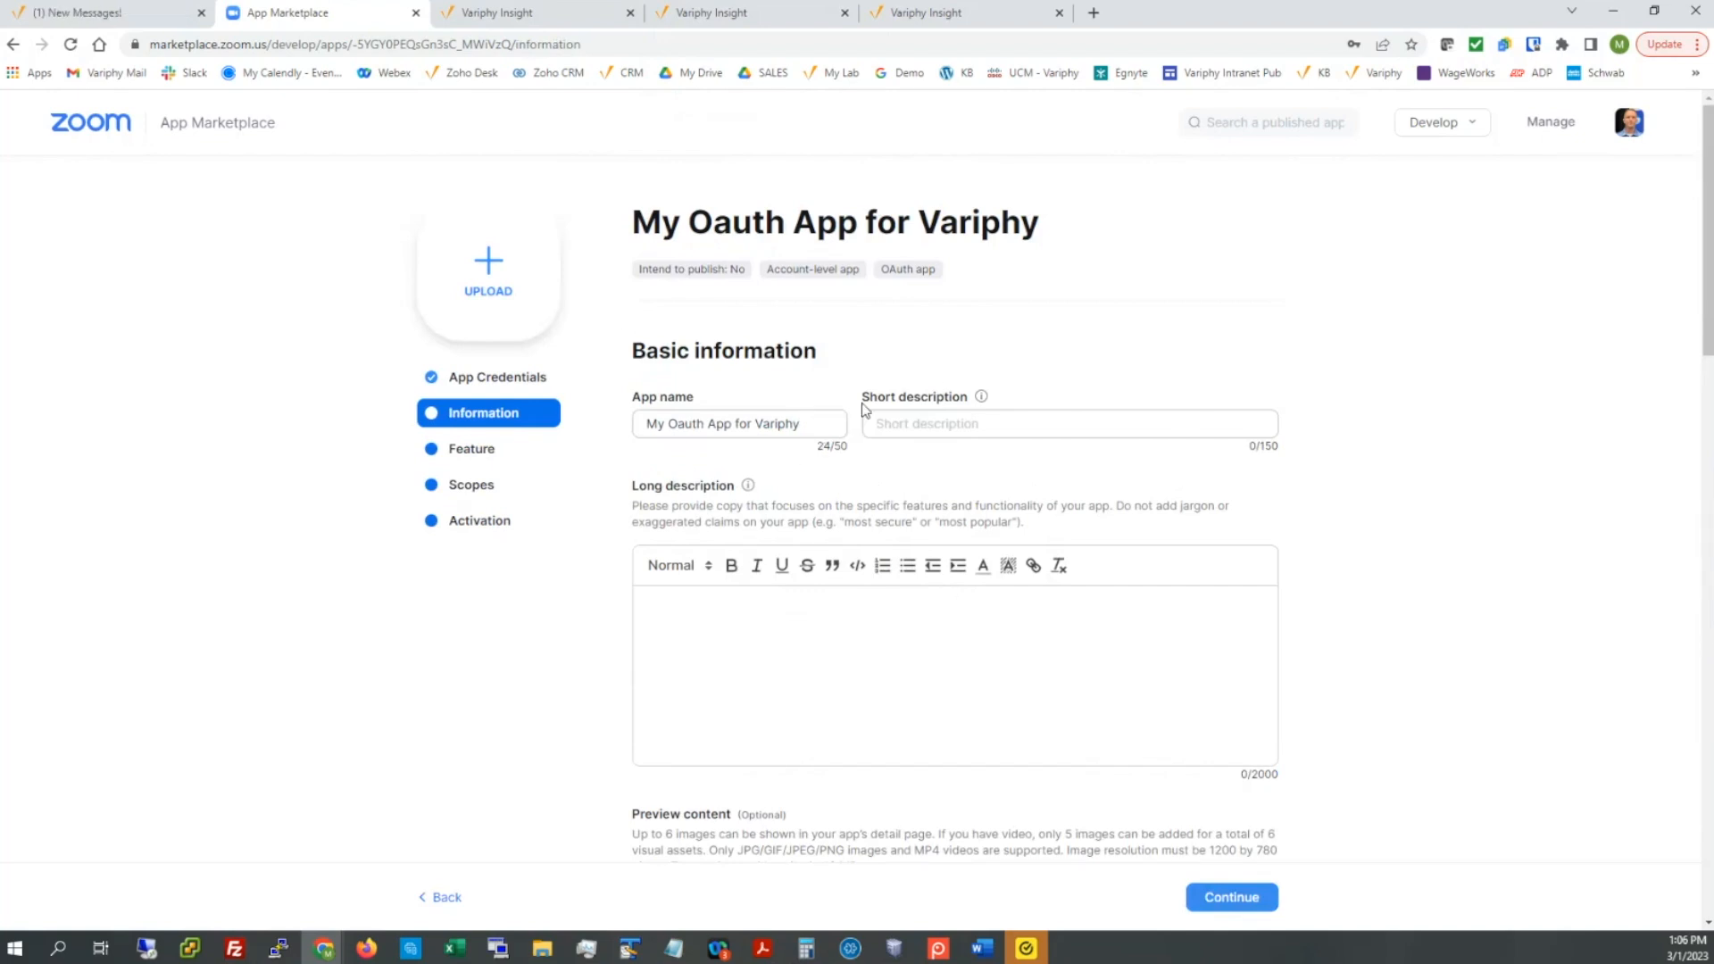
pyautogui.moveTo(864, 401); pyautogui.dragTo(969, 404)
pyautogui.moveTo(638, 487); pyautogui.dragTo(716, 476)
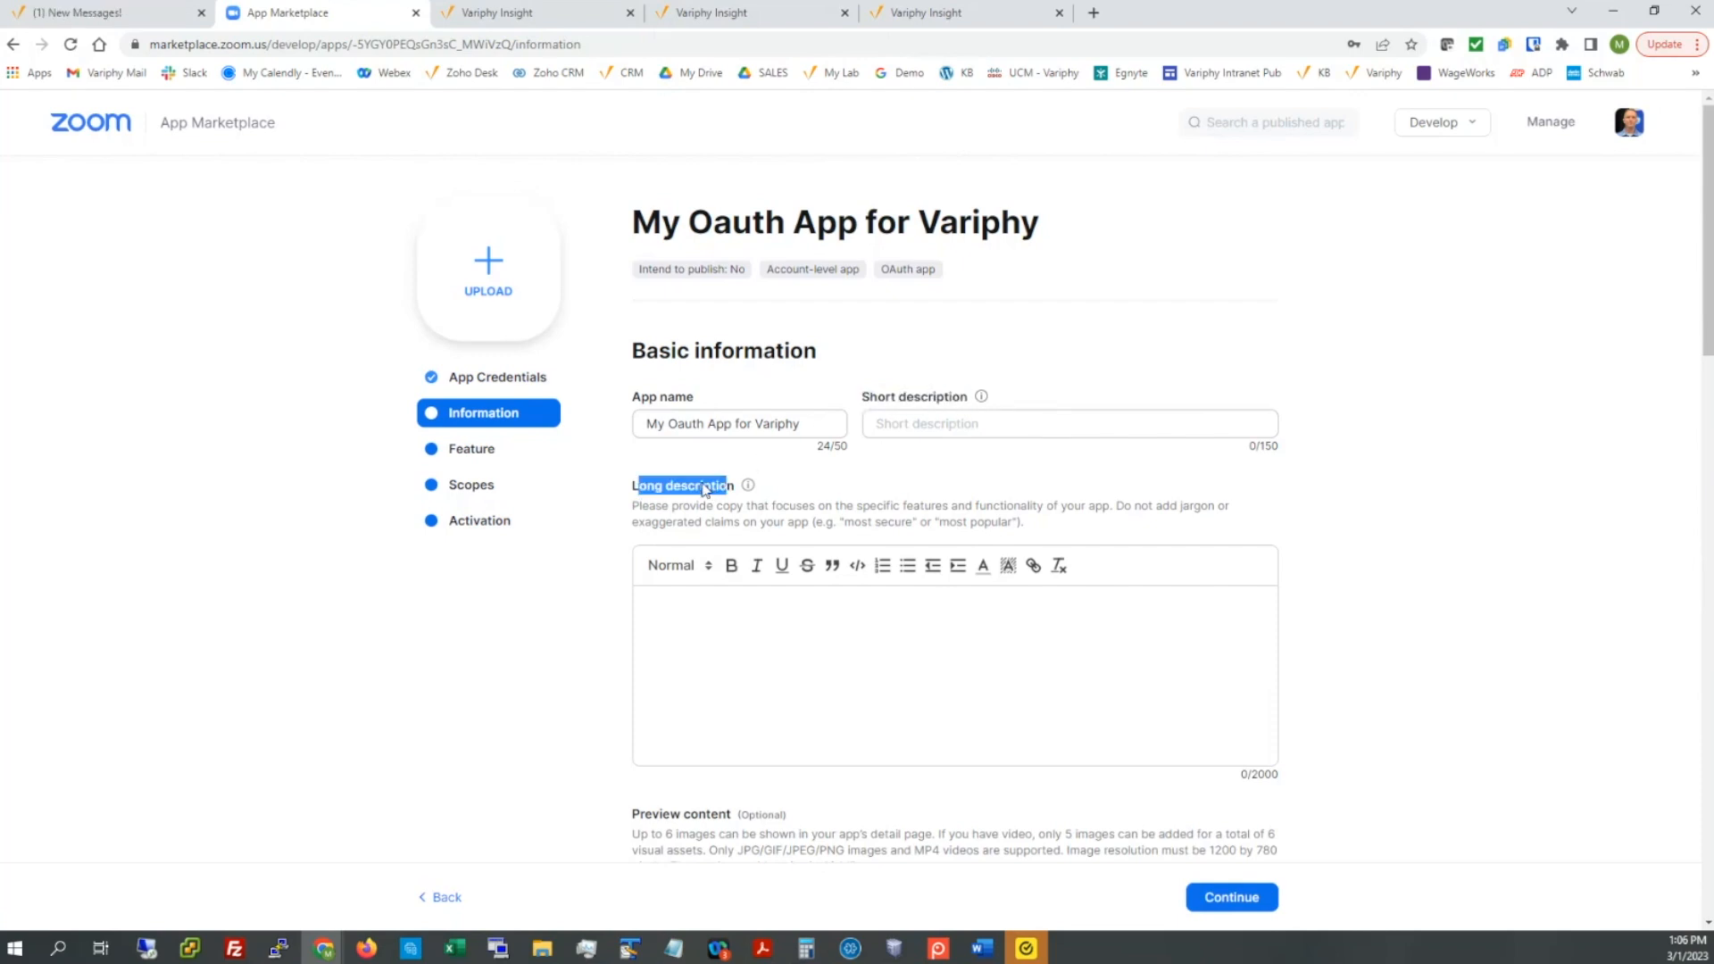
pyautogui.click(685, 525)
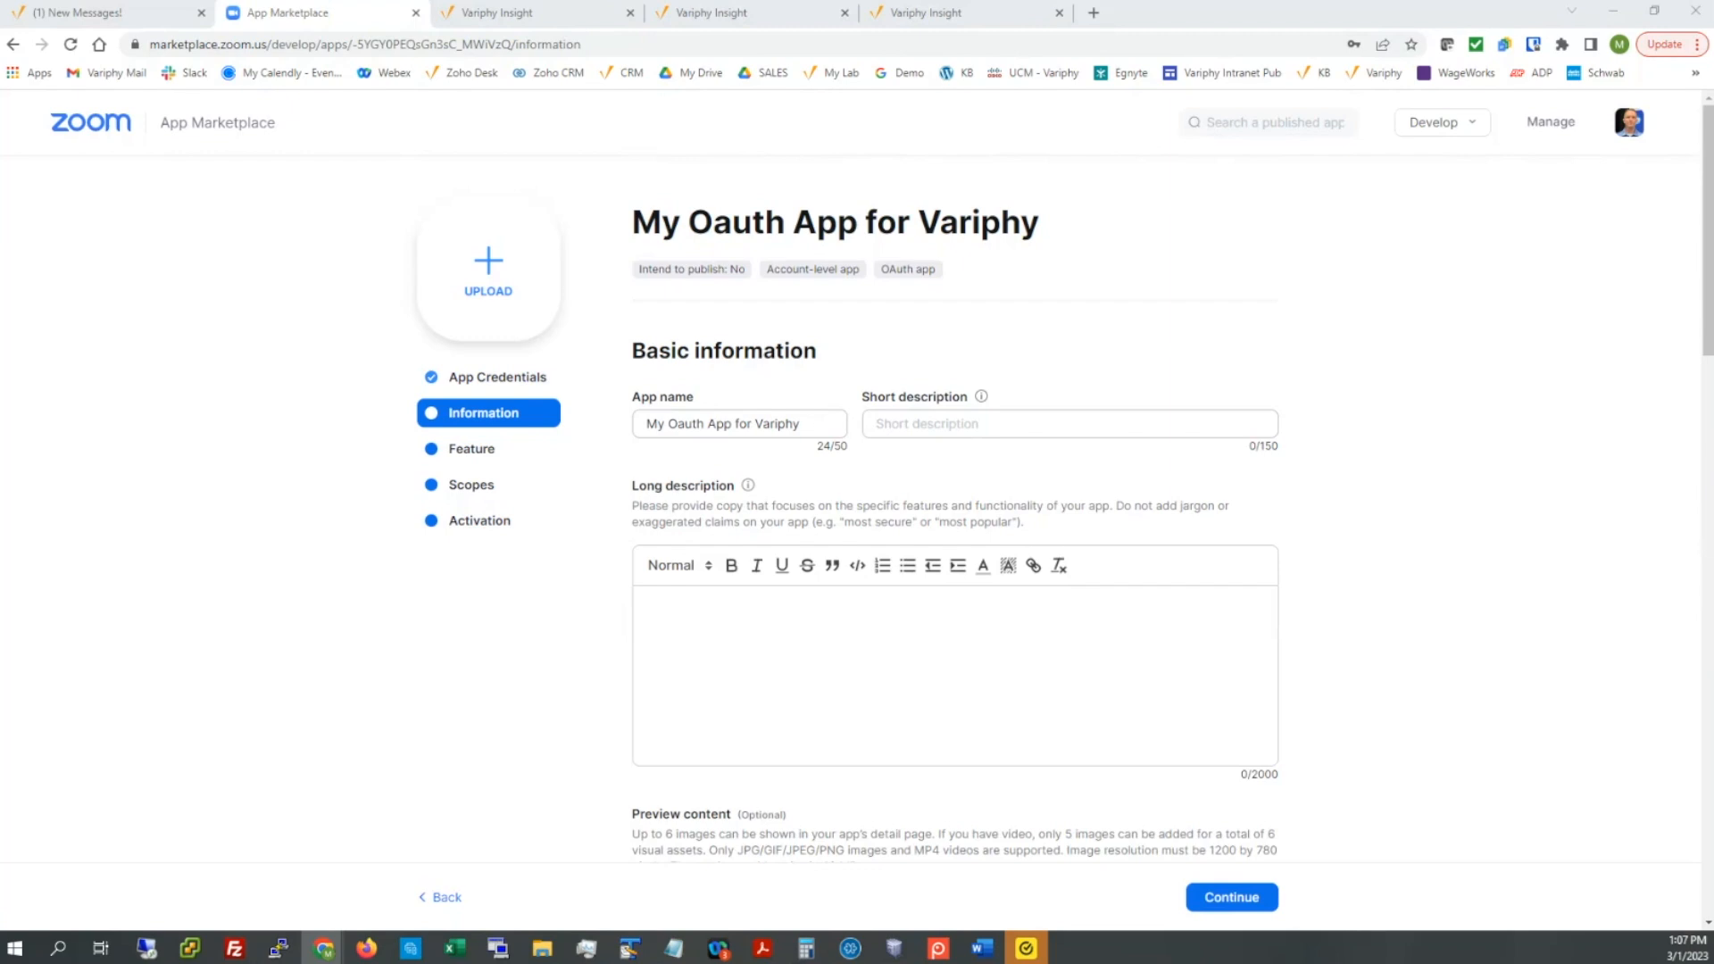
pyautogui.click(907, 426)
pyautogui.hotkey('ctrl', 'v')
pyautogui.click(750, 591)
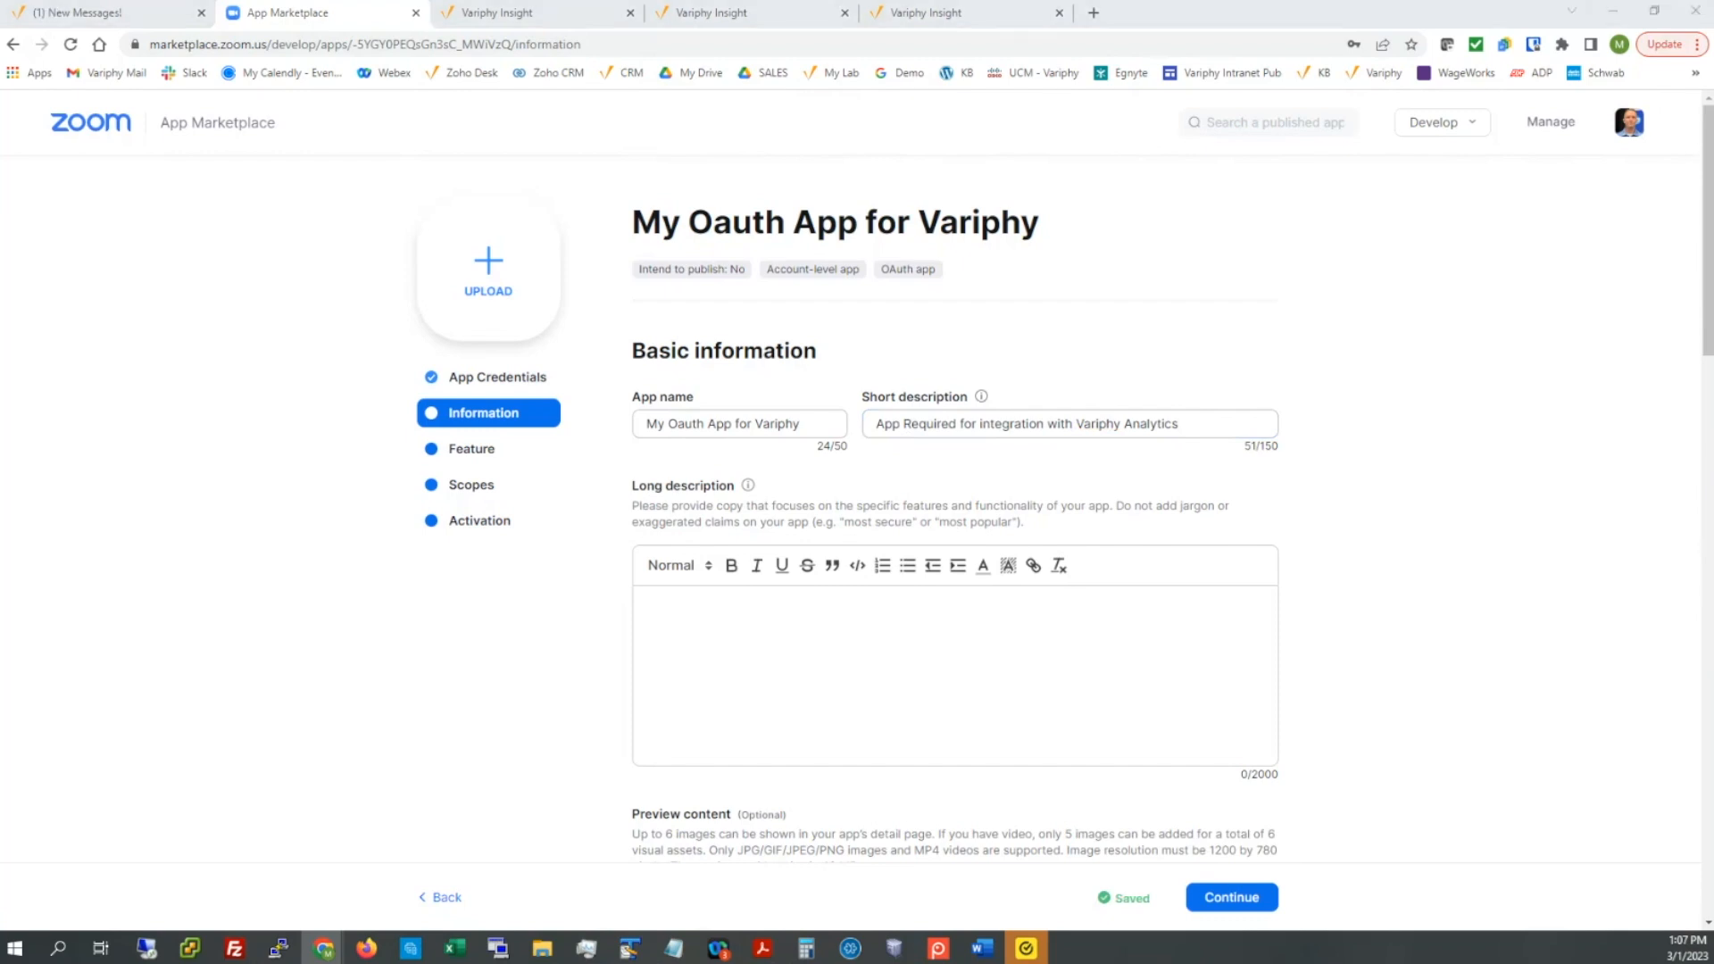
pyautogui.click(741, 613)
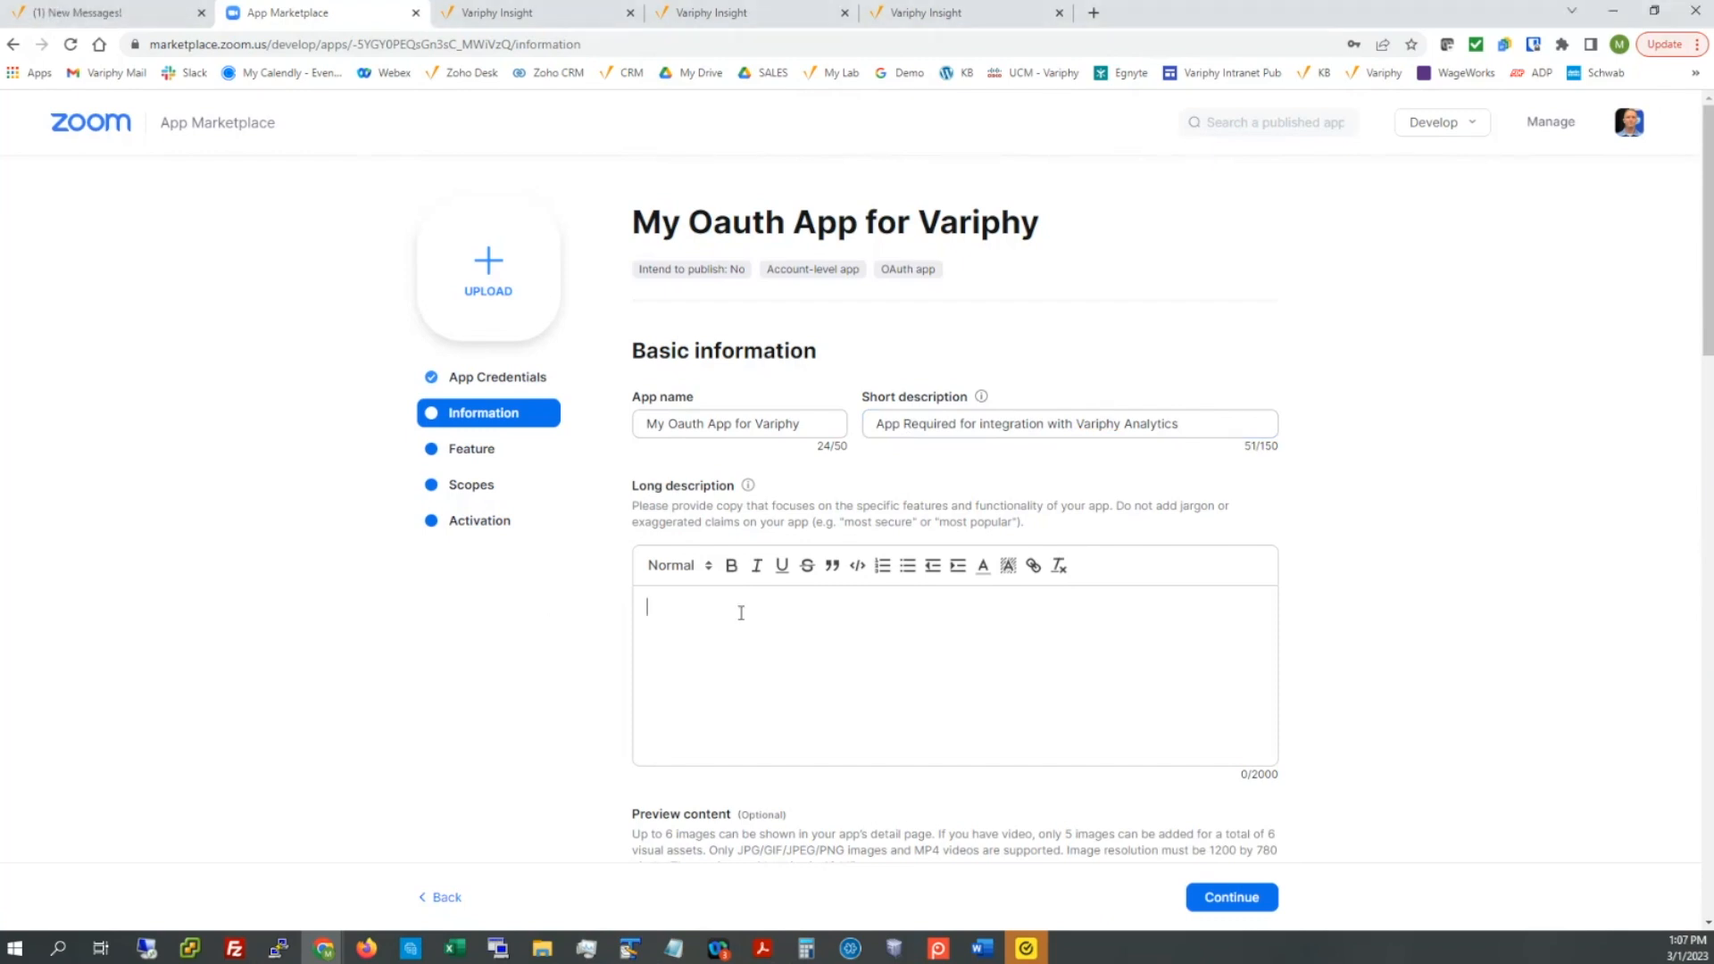
pyautogui.hotkey('ctrl', 'v')
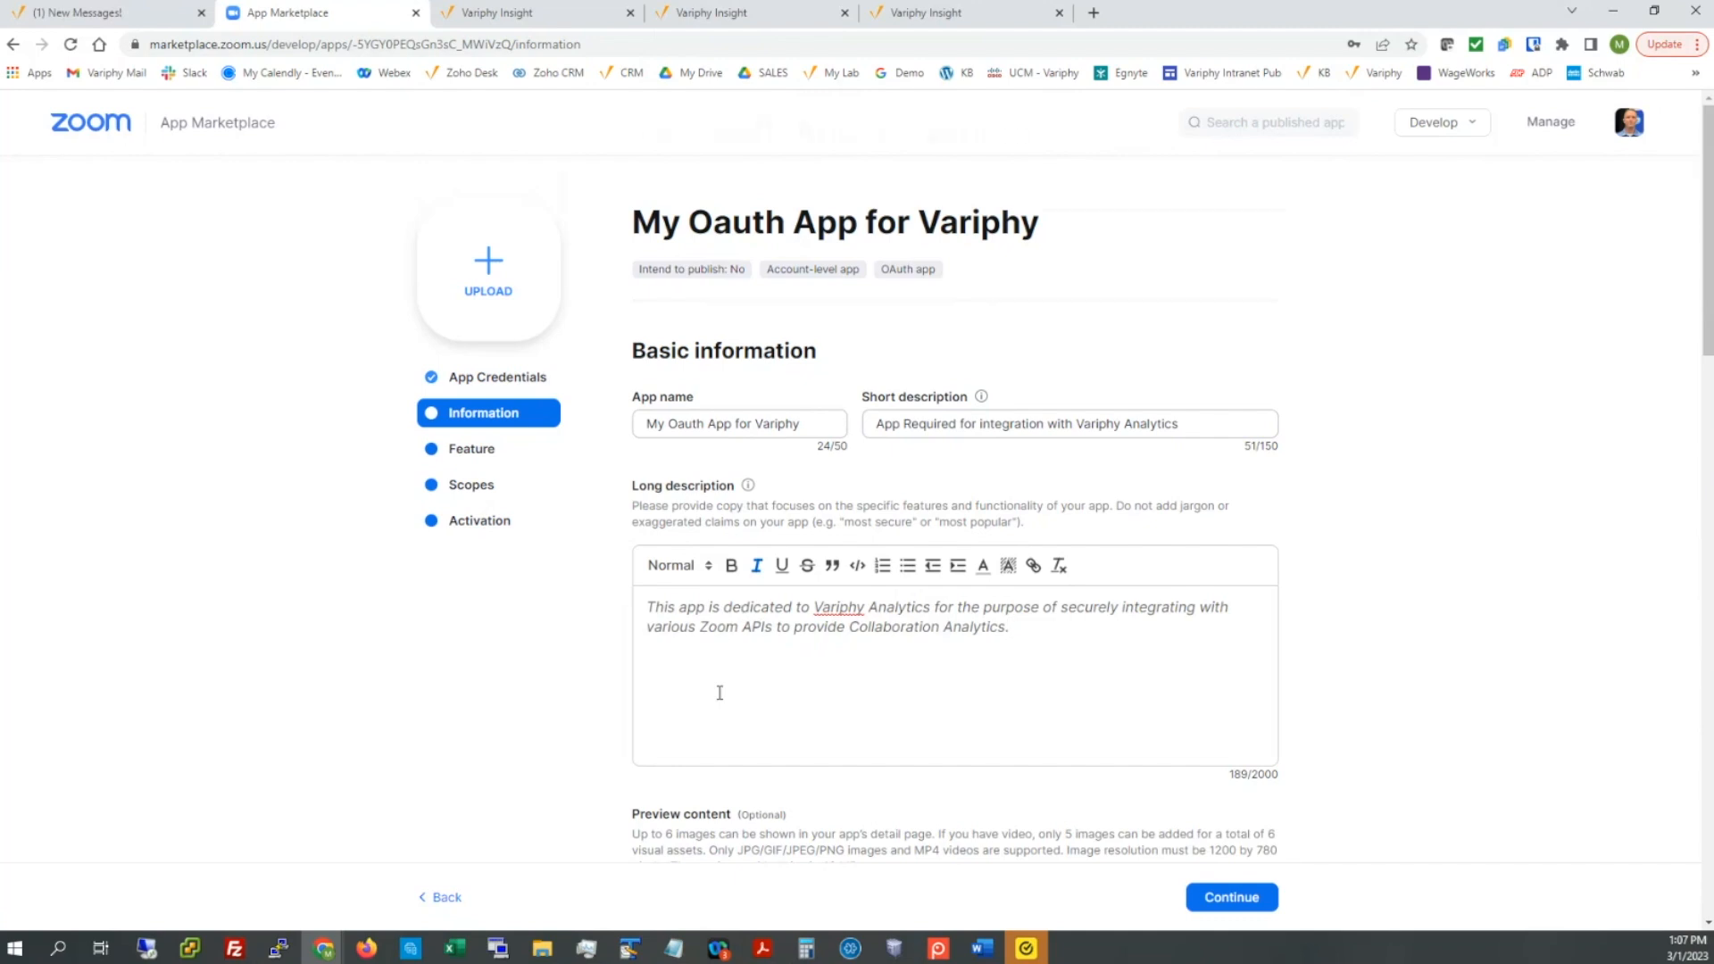
# Step: Enter the company name, fixing its misspelling
pyautogui.scroll(-5, 524, 604)
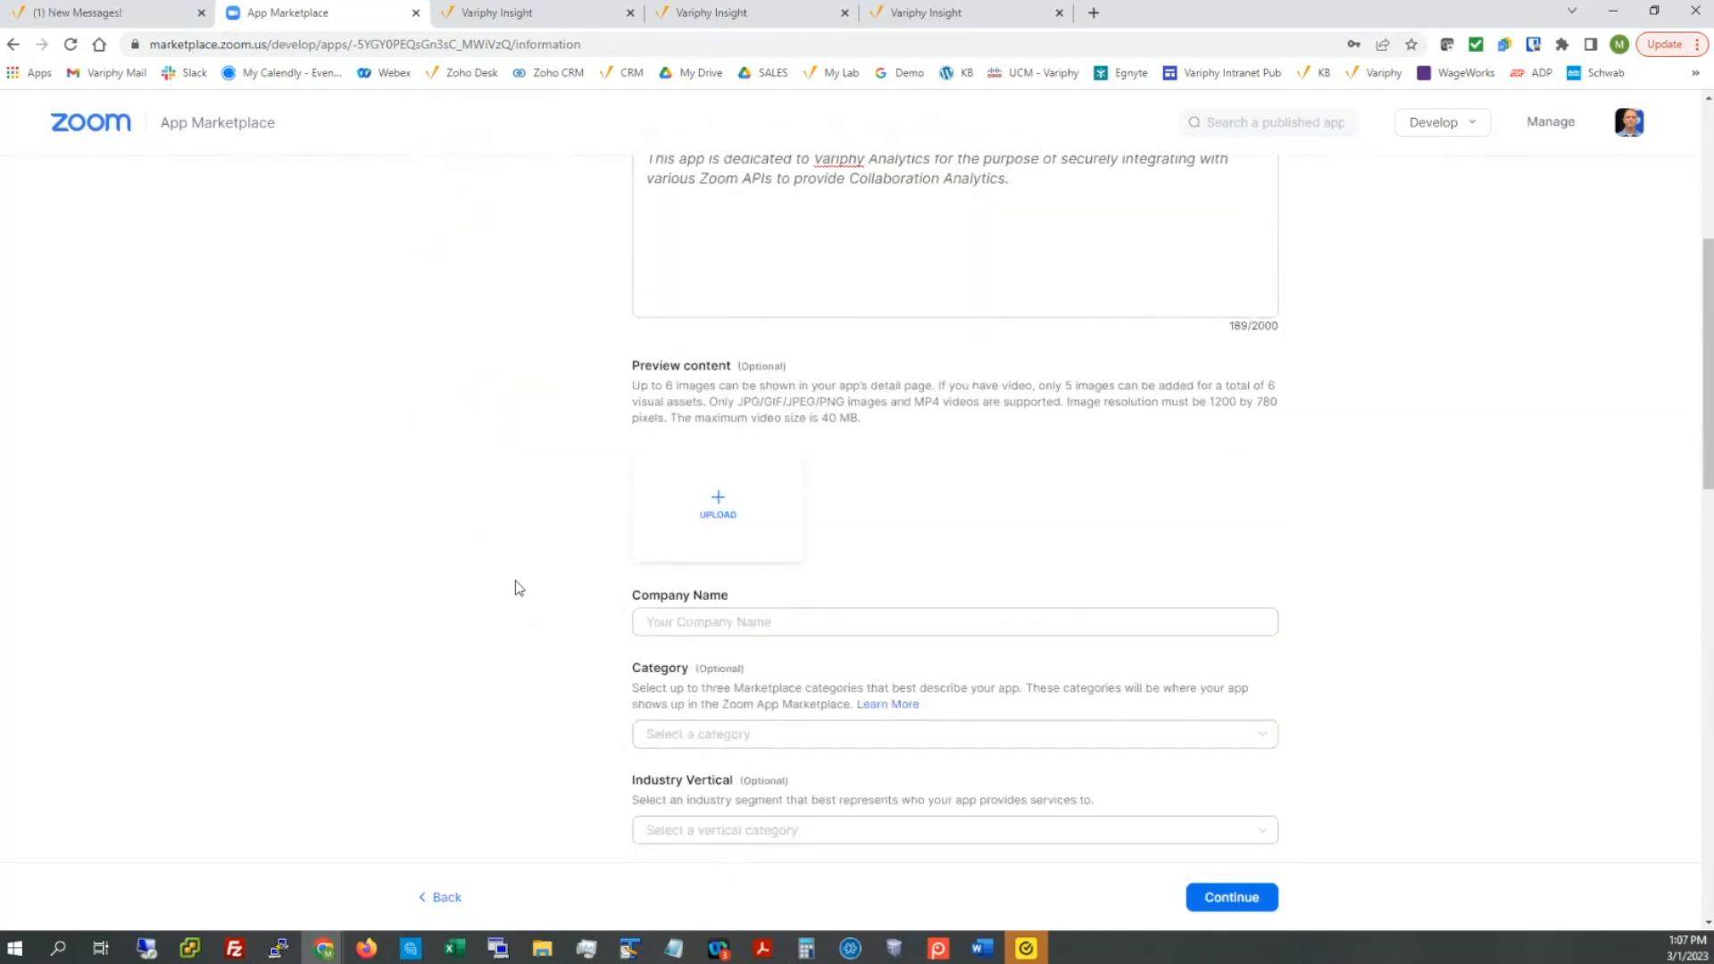
pyautogui.scroll(-1, 515, 587)
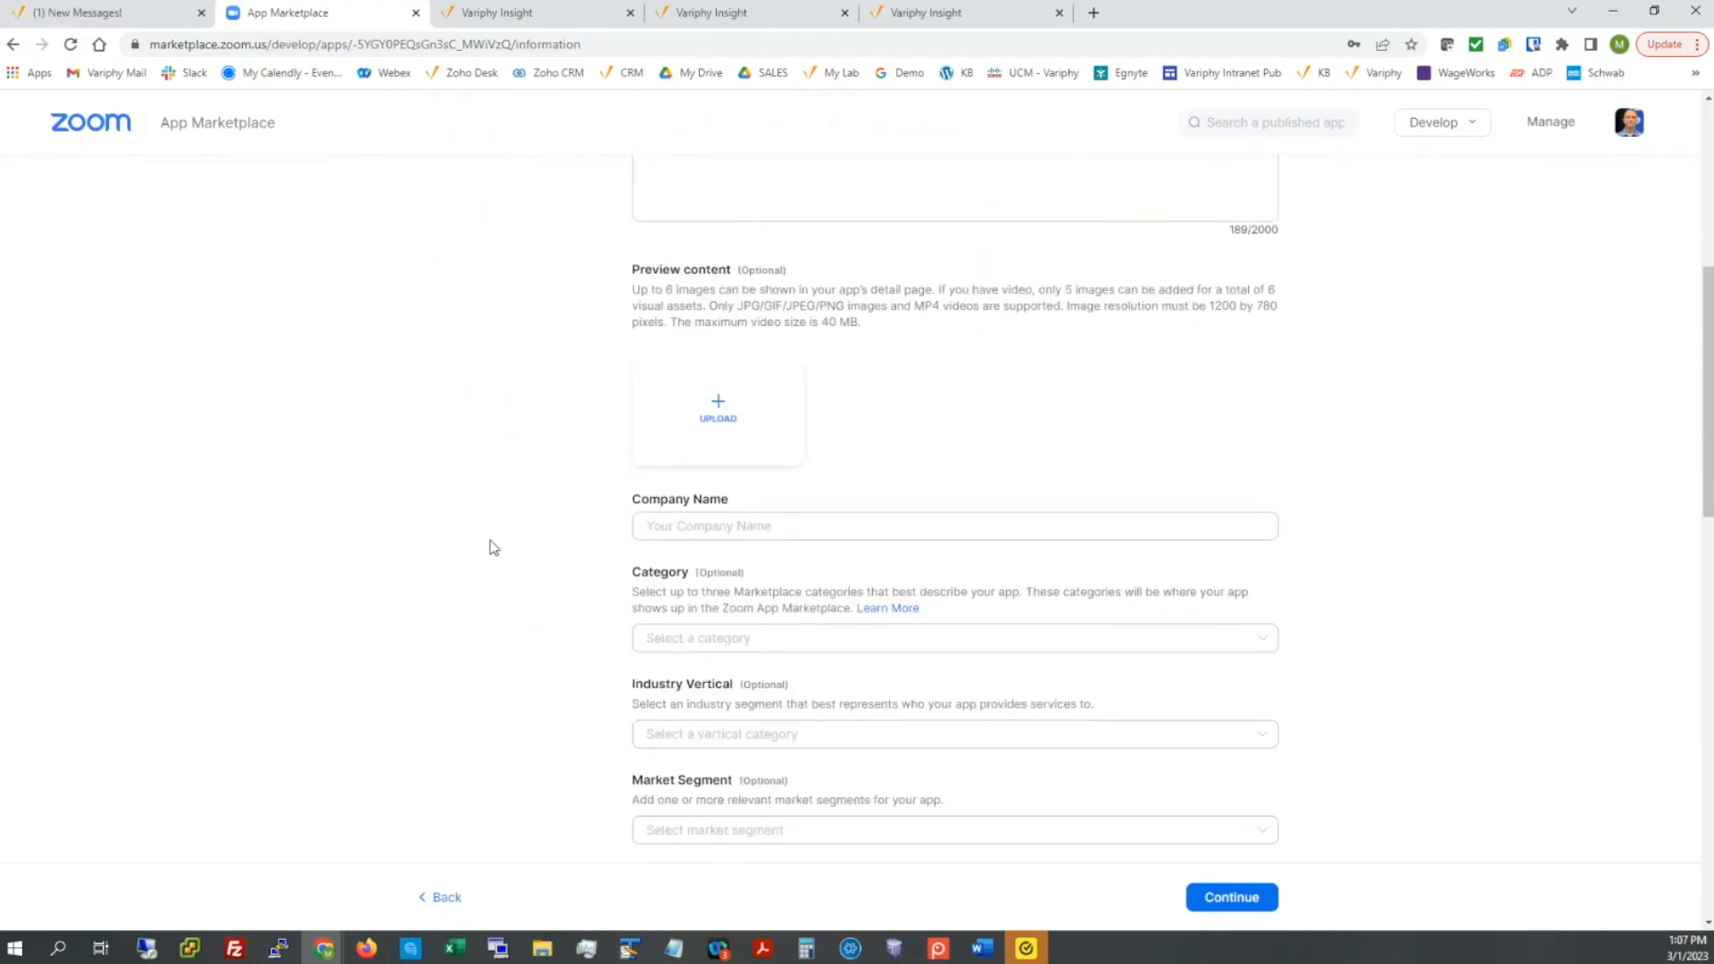
pyautogui.scroll(-2, 493, 547)
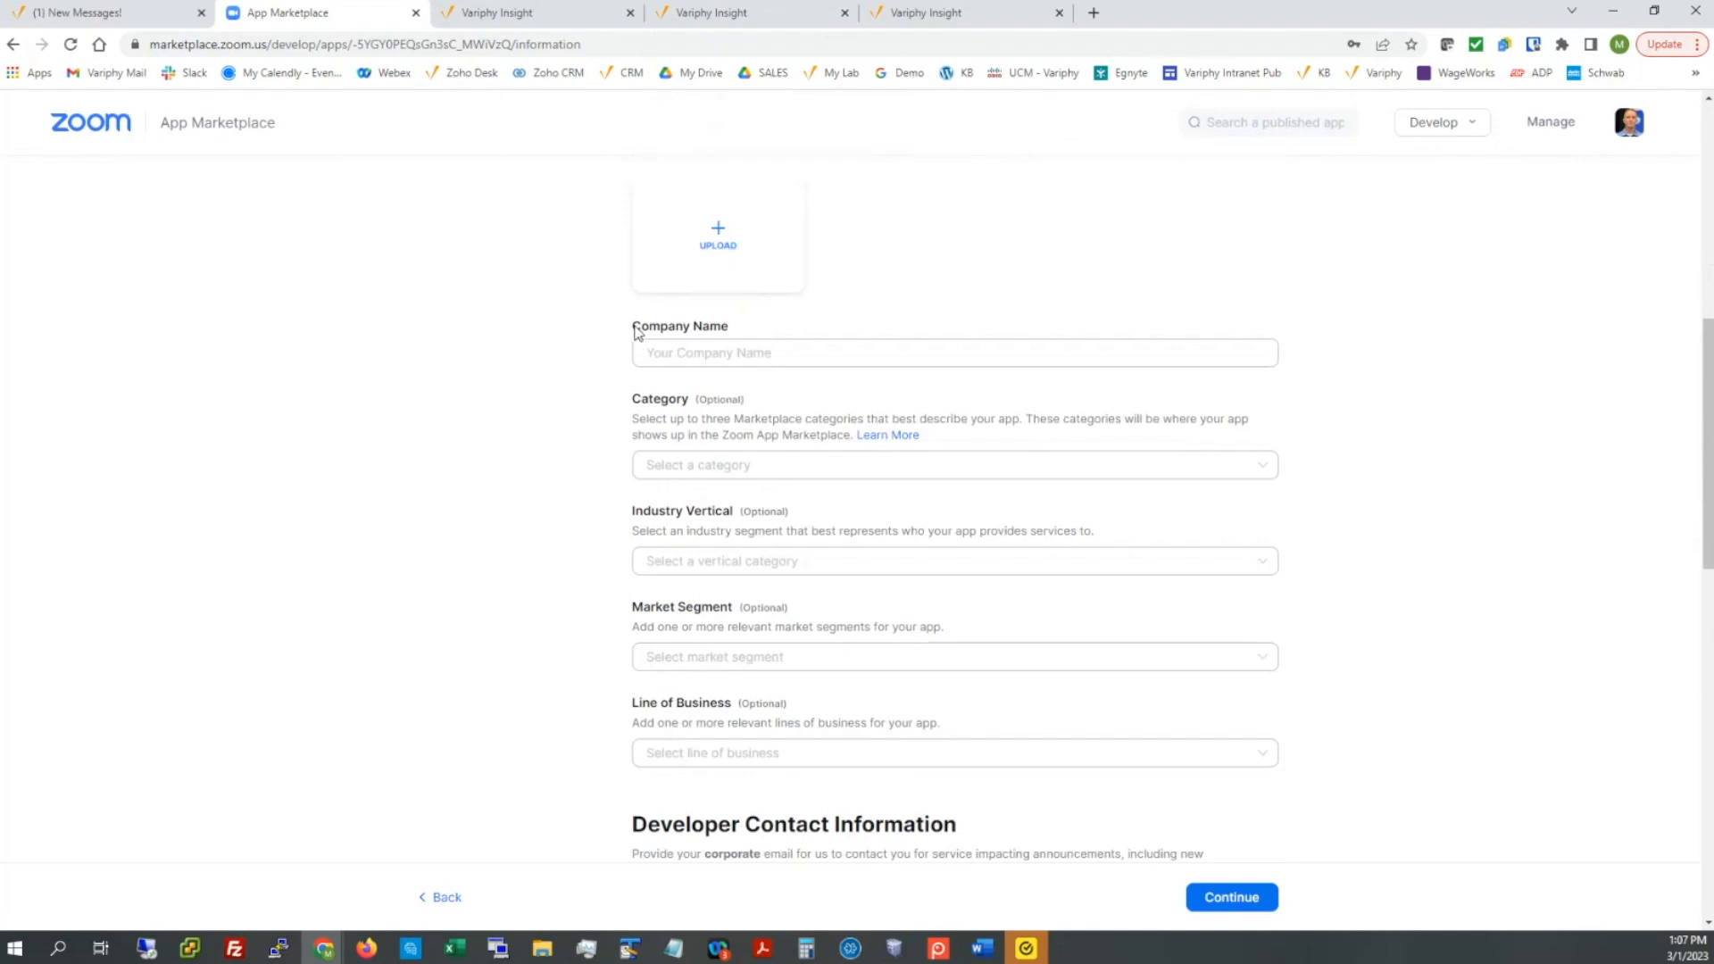
pyautogui.moveTo(636, 329); pyautogui.dragTo(735, 337)
pyautogui.scroll(-2, 563, 387)
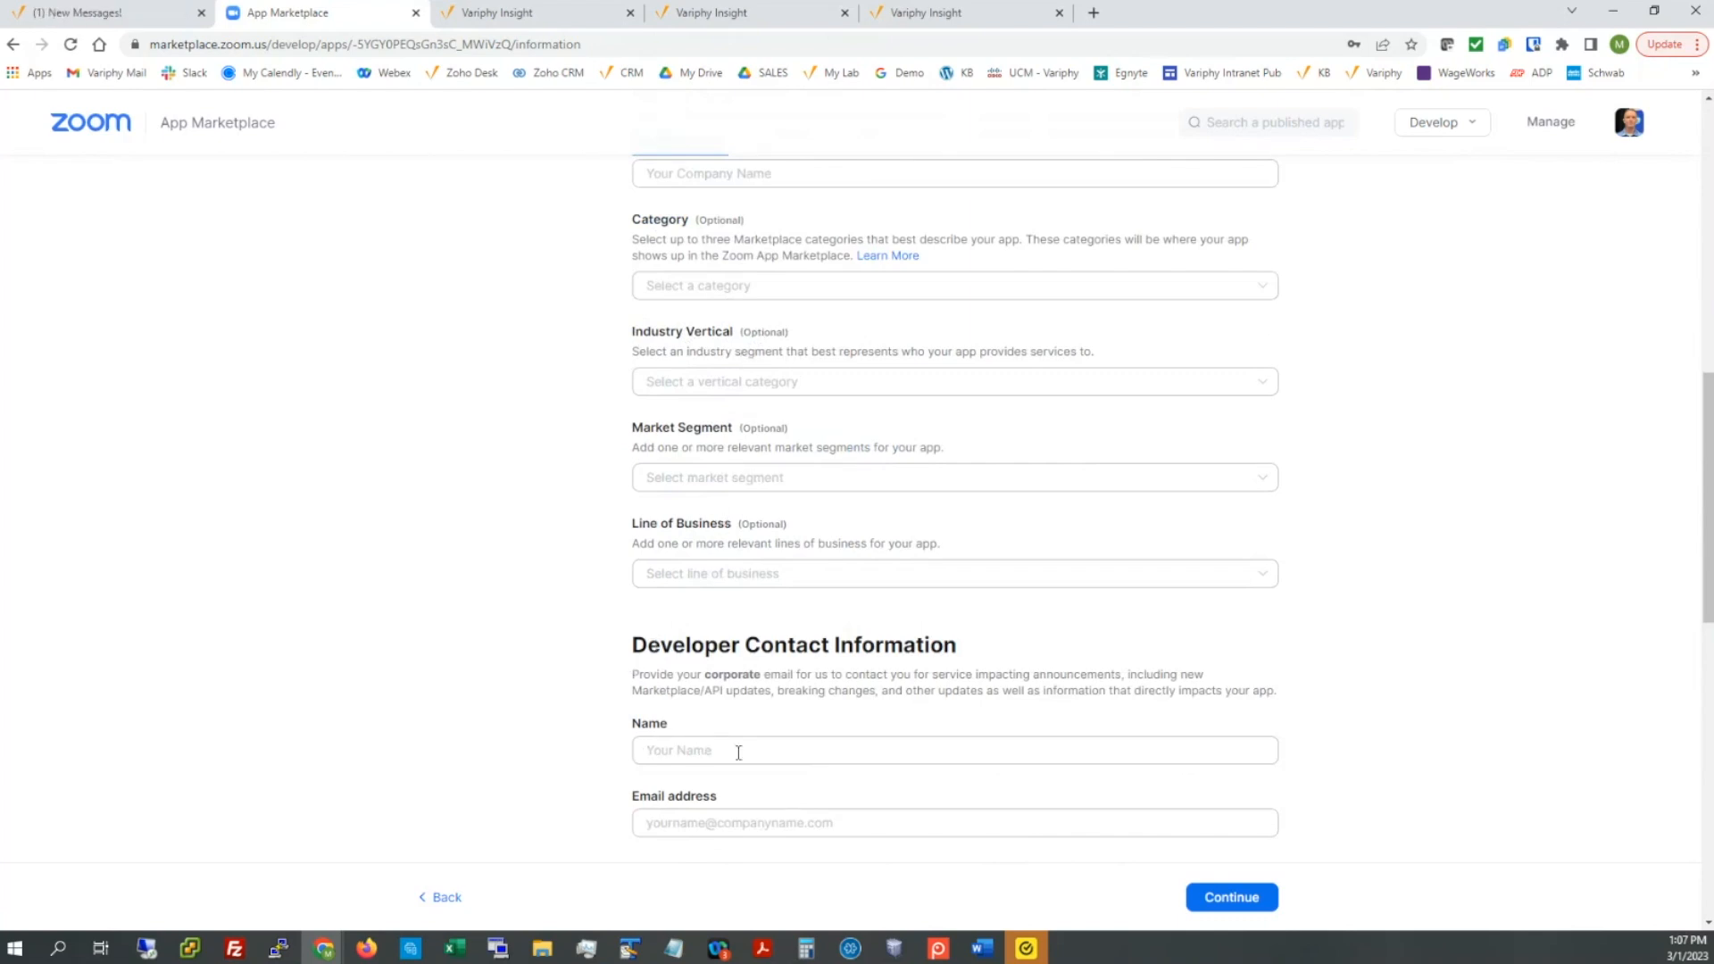
pyautogui.scroll(2, 567, 589)
pyautogui.click(764, 355)
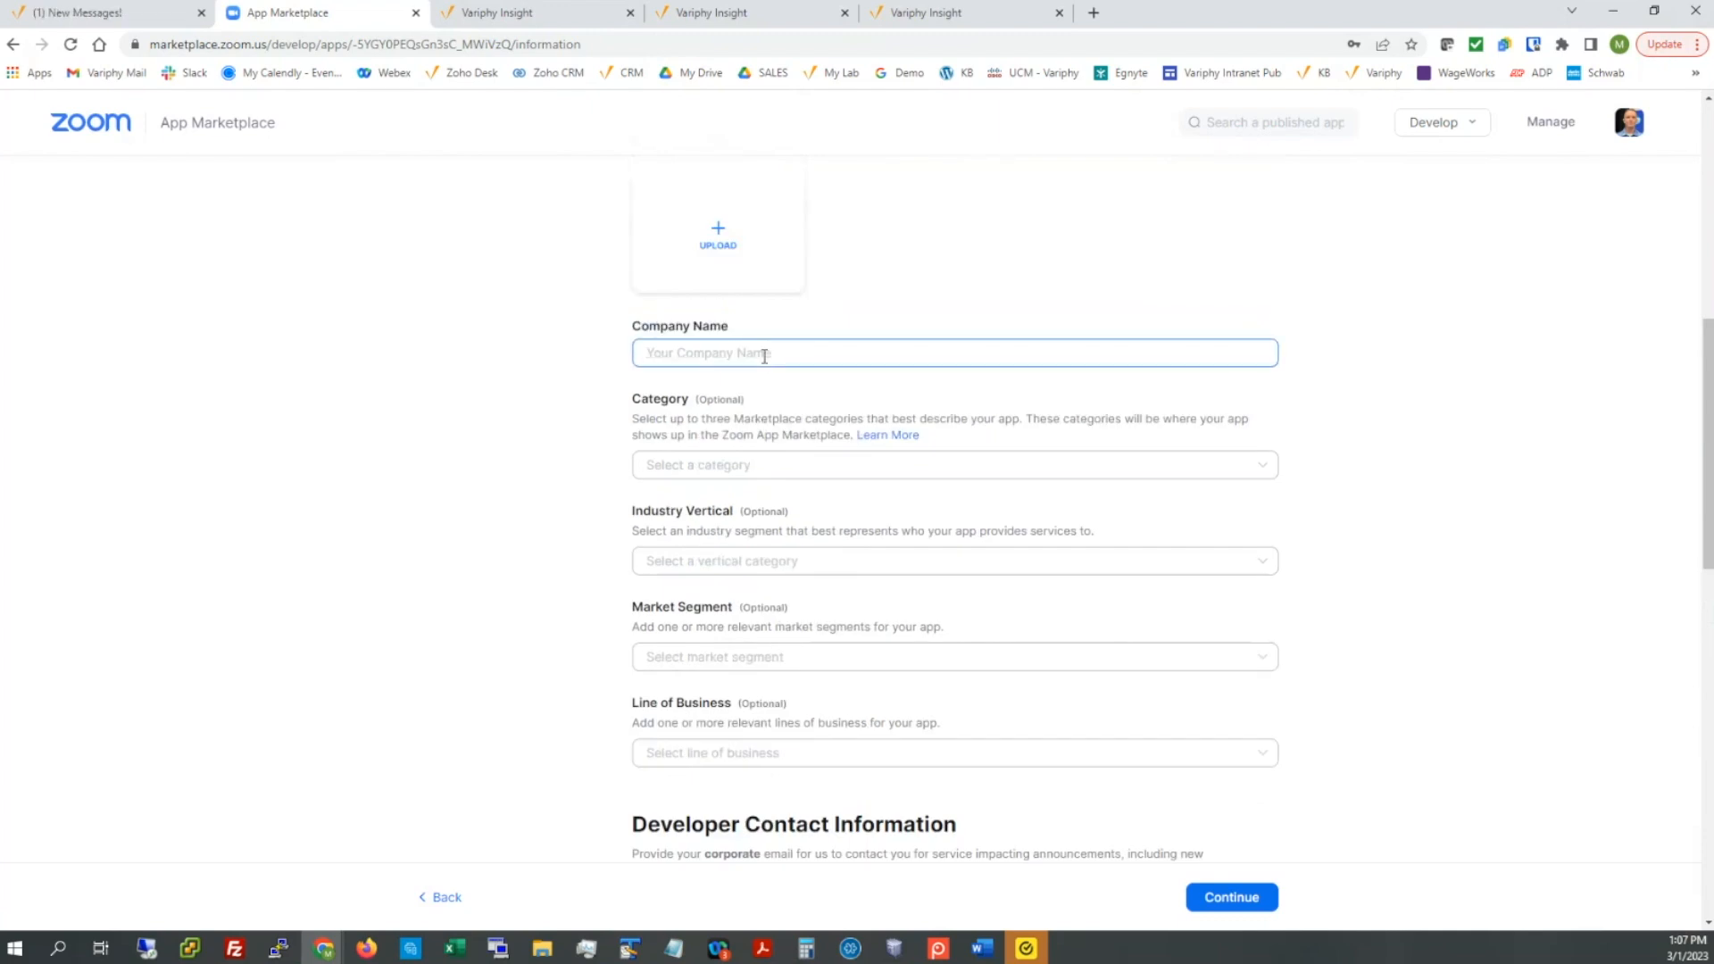
pyautogui.write('Matt Ca')
pyautogui.write('mpany')
pyautogui.press('BackSpace')
pyautogui.press('BackSpace')
pyautogui.press('BackSpace')
pyautogui.press('BackSpace')
pyautogui.press('BackSpace')
pyautogui.write('mpany')
# Step: Fill in the developer contact's name and work email, then continue to the Feature step
pyautogui.scroll(-2, 765, 402)
pyautogui.click(755, 748)
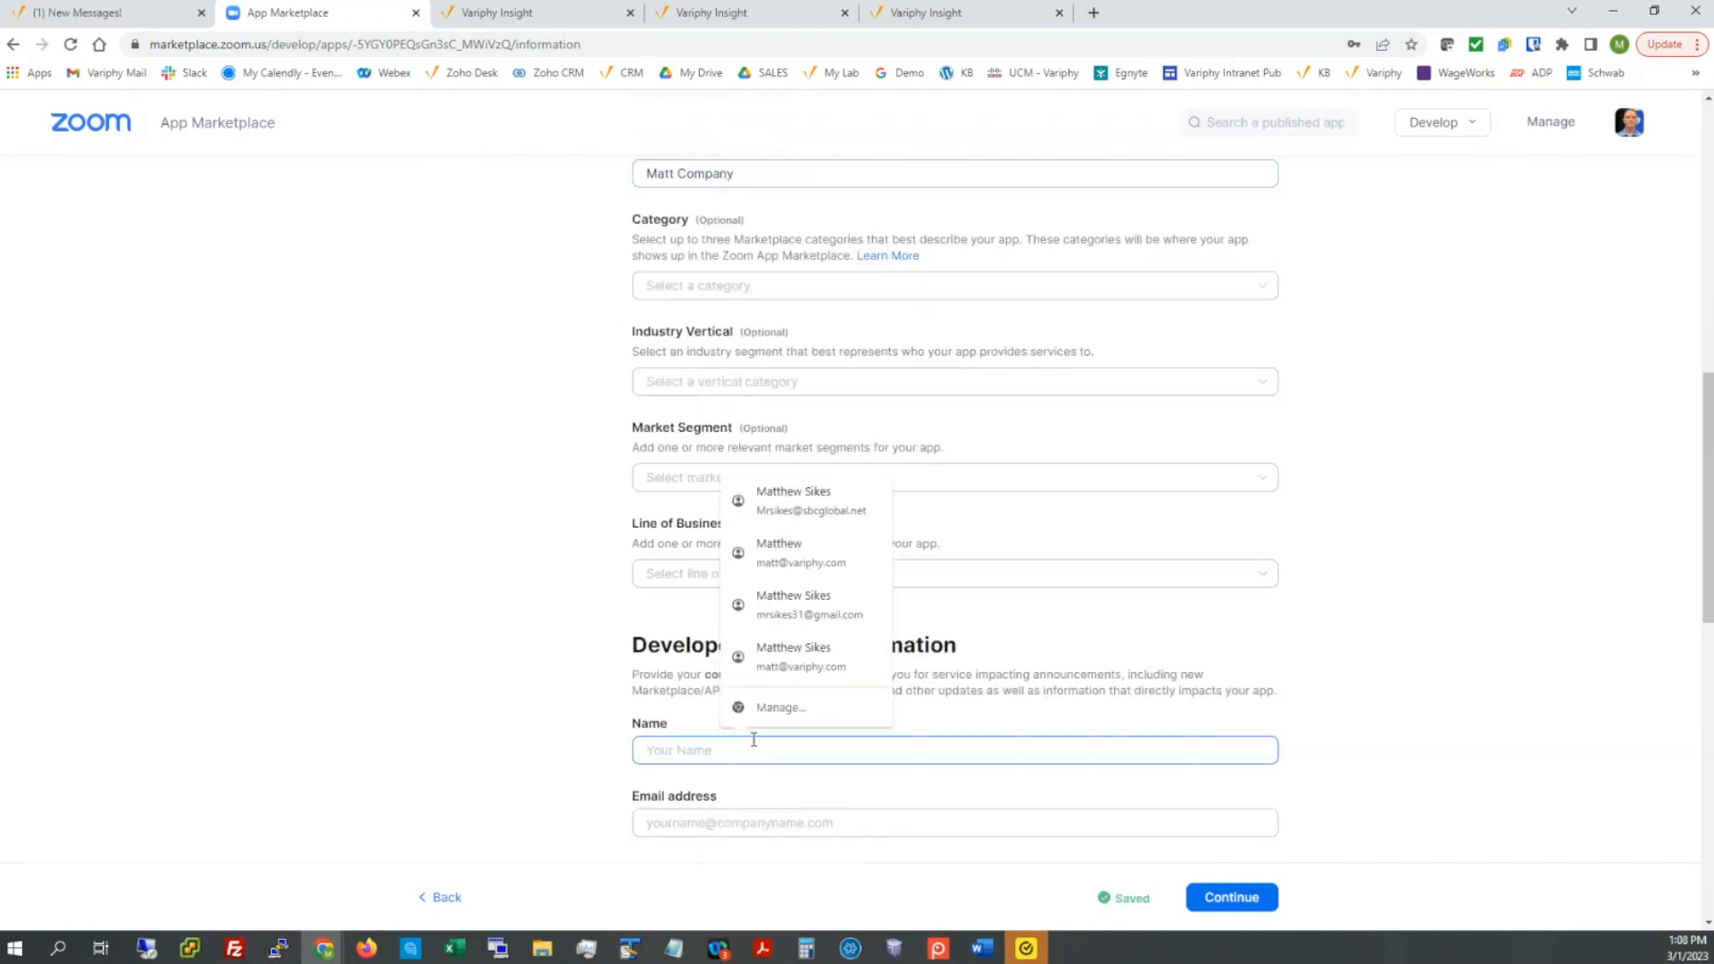
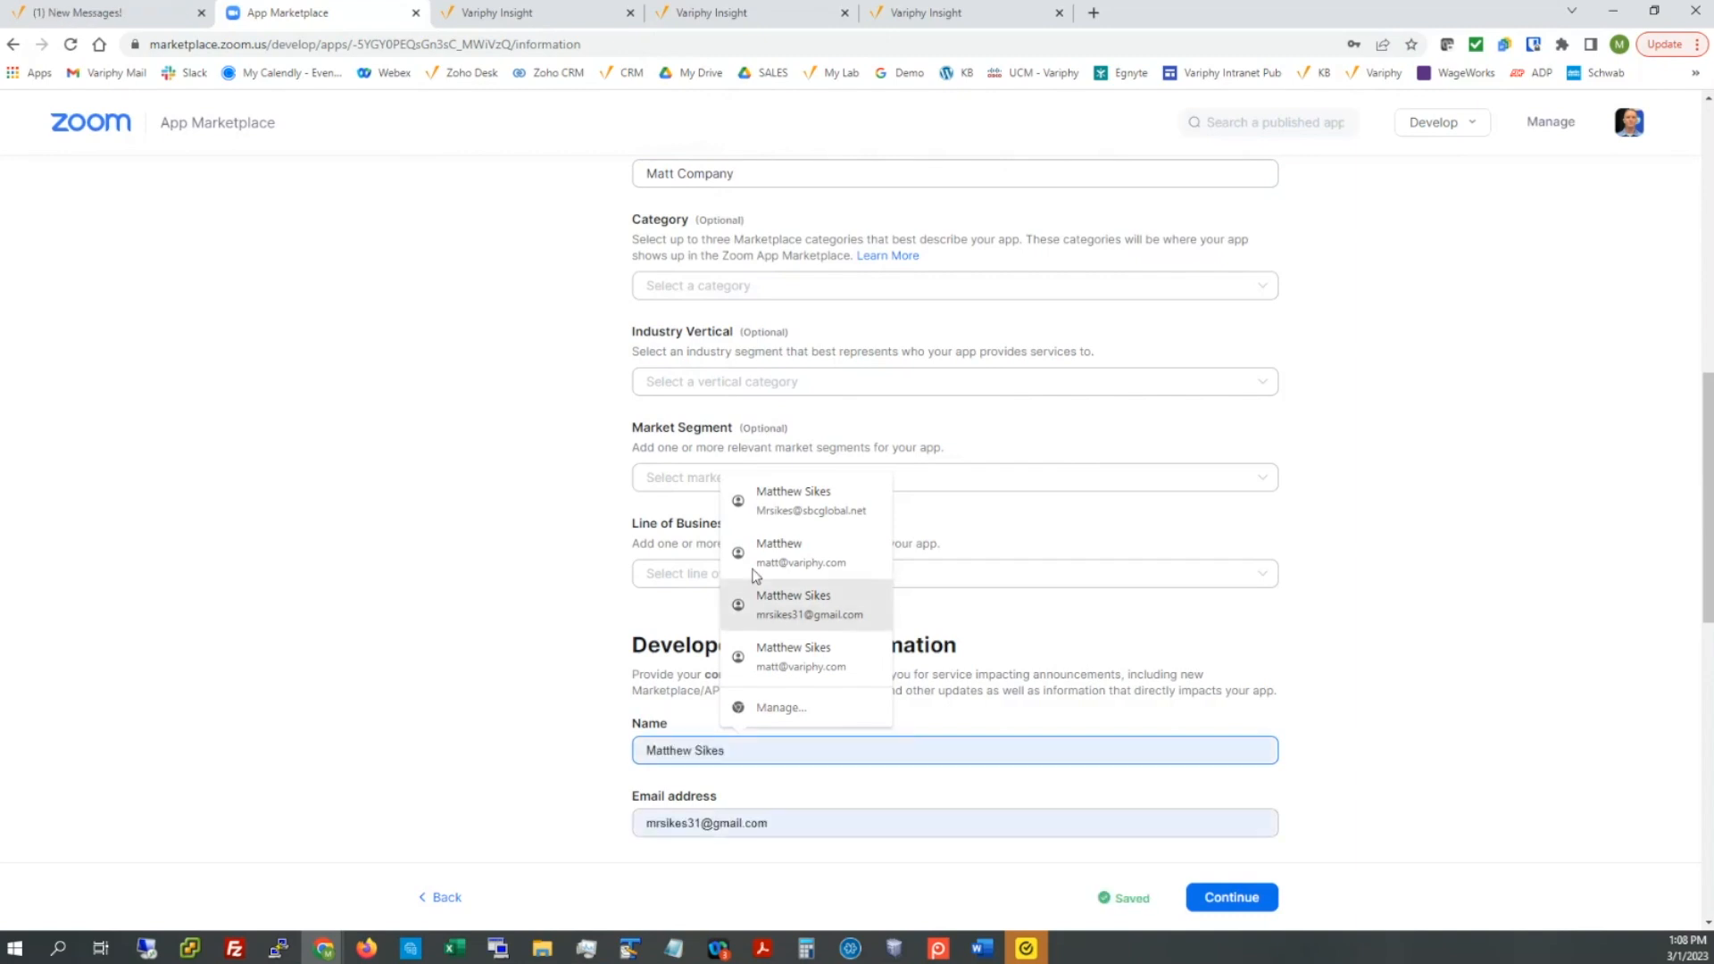
pyautogui.click(772, 505)
pyautogui.scroll(2, 505, 440)
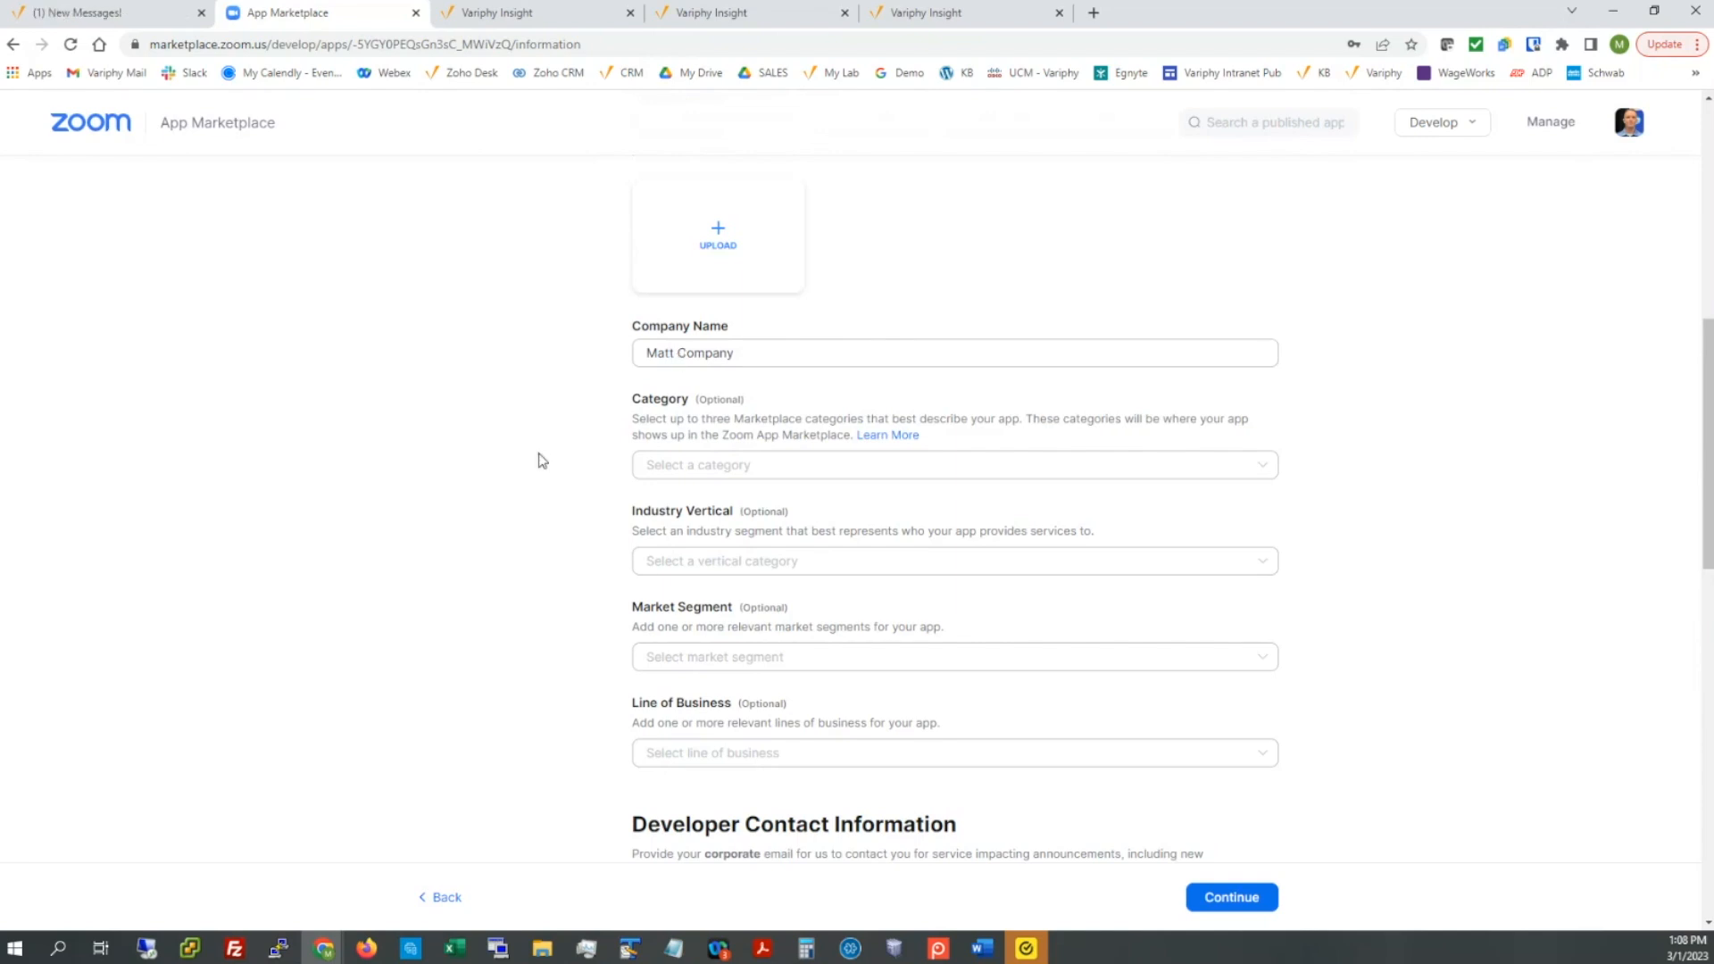
pyautogui.scroll(-5, 540, 460)
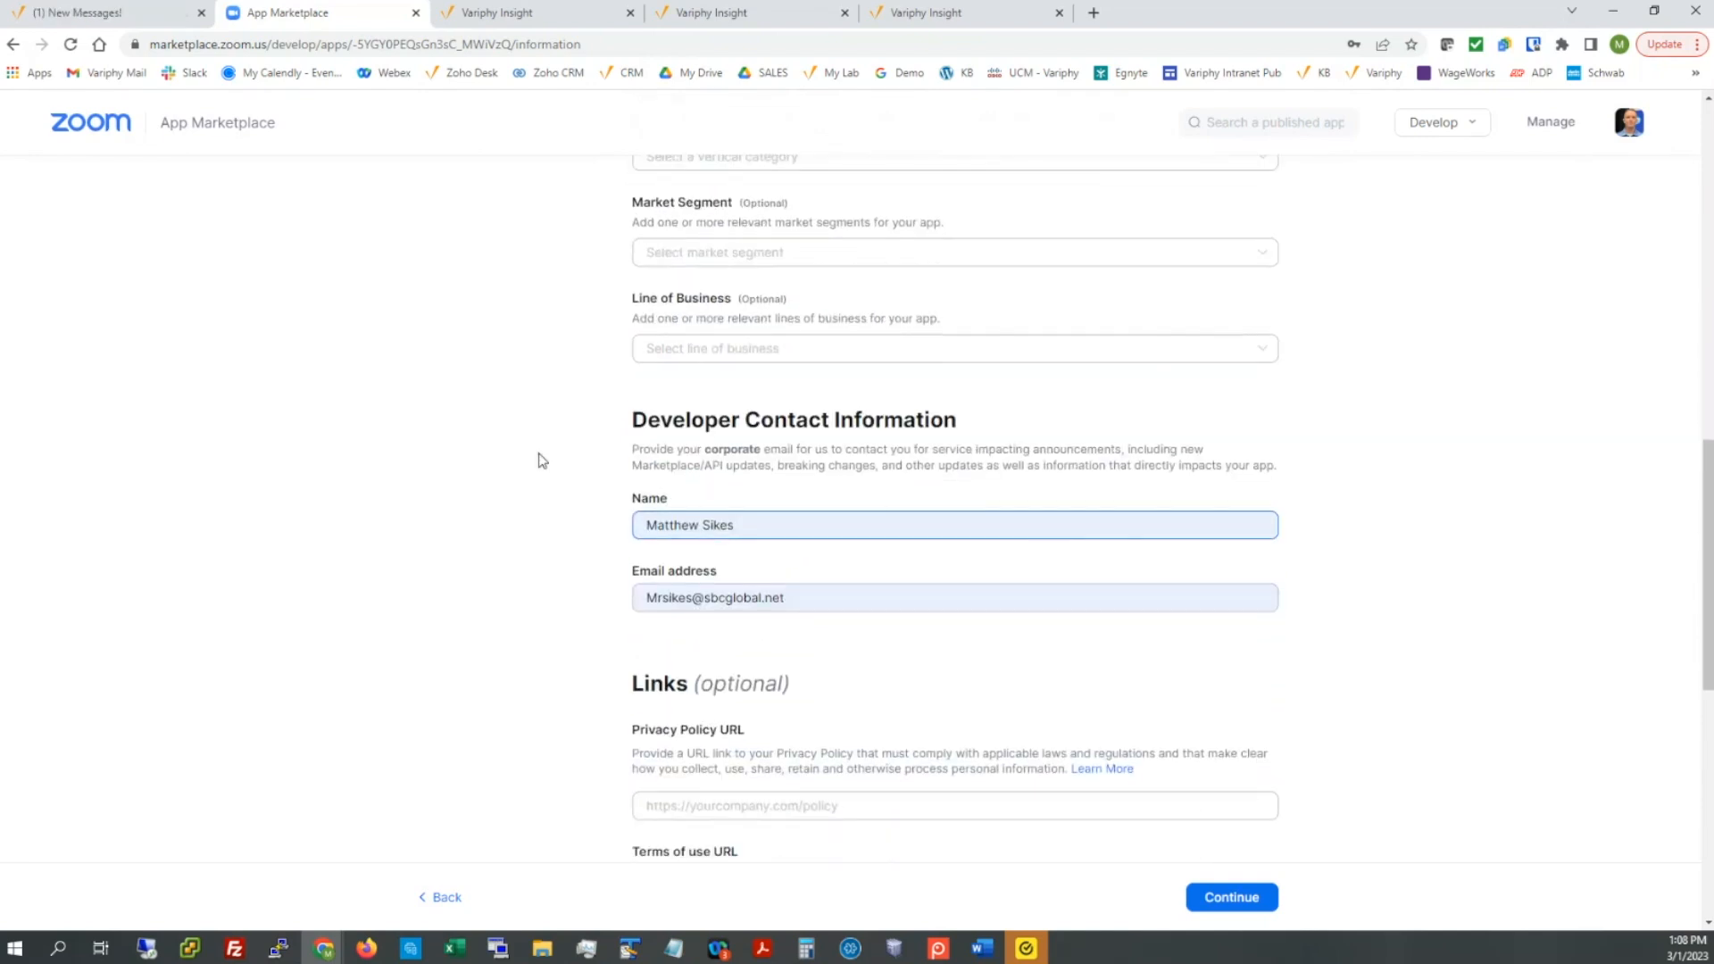
pyautogui.moveTo(804, 551); pyautogui.dragTo(587, 536)
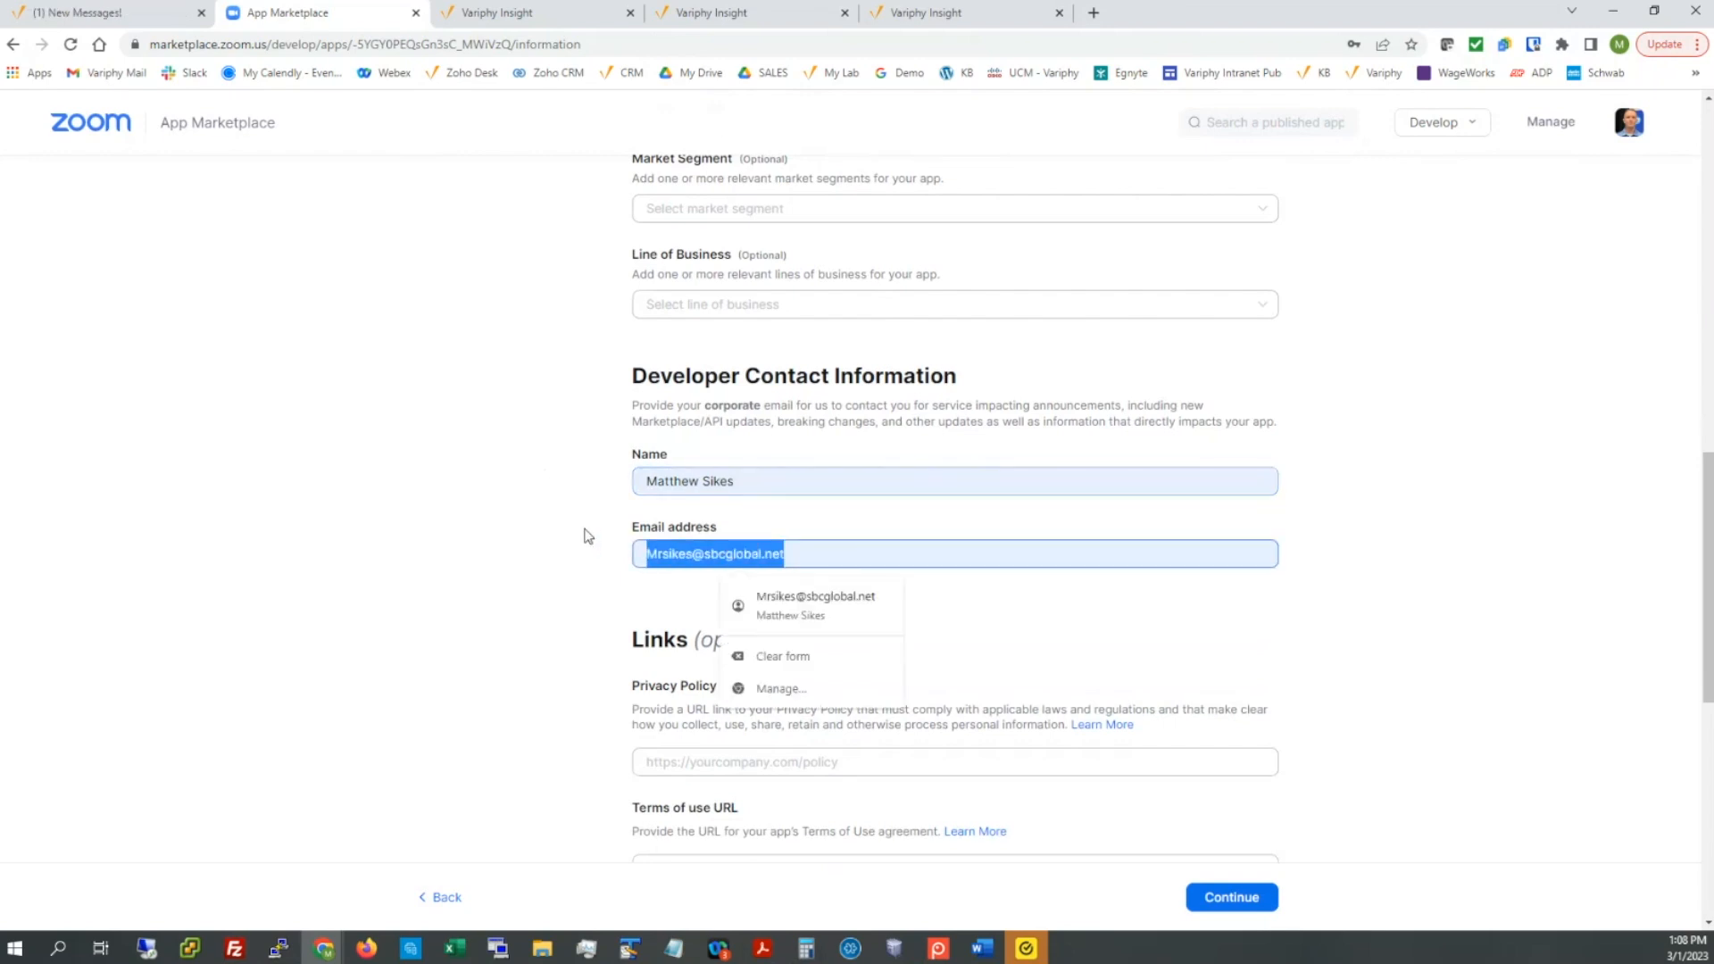
pyautogui.press('BackSpace')
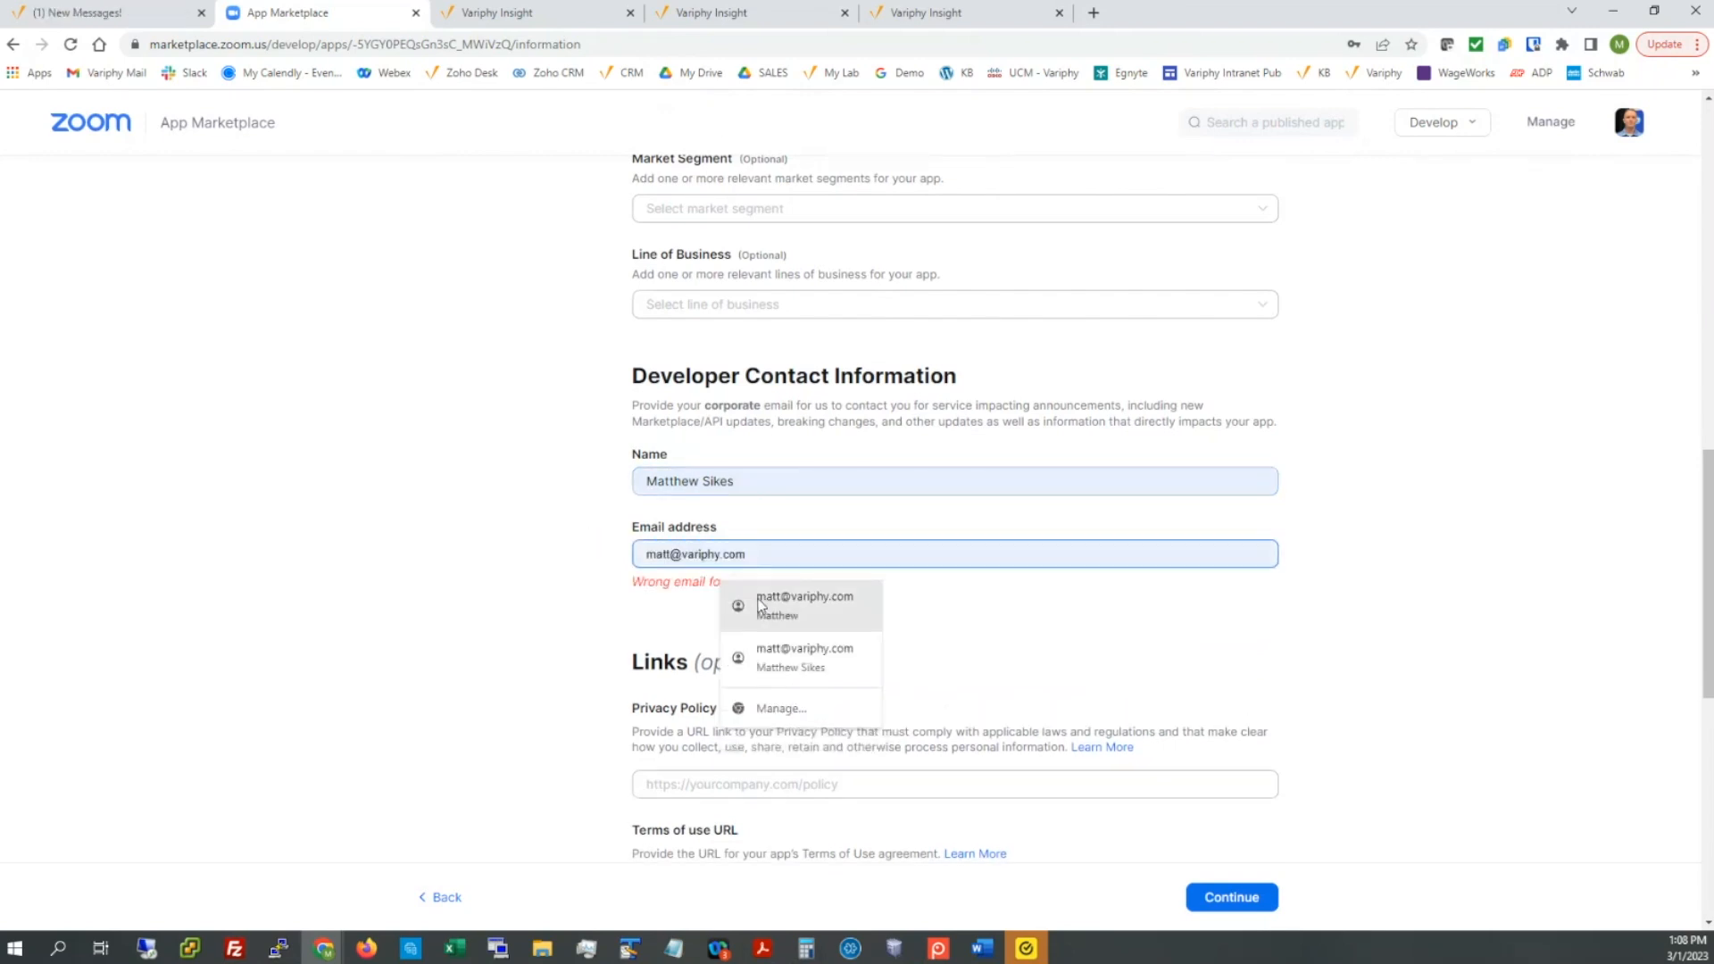
pyautogui.click(760, 605)
pyautogui.scroll(-3, 505, 600)
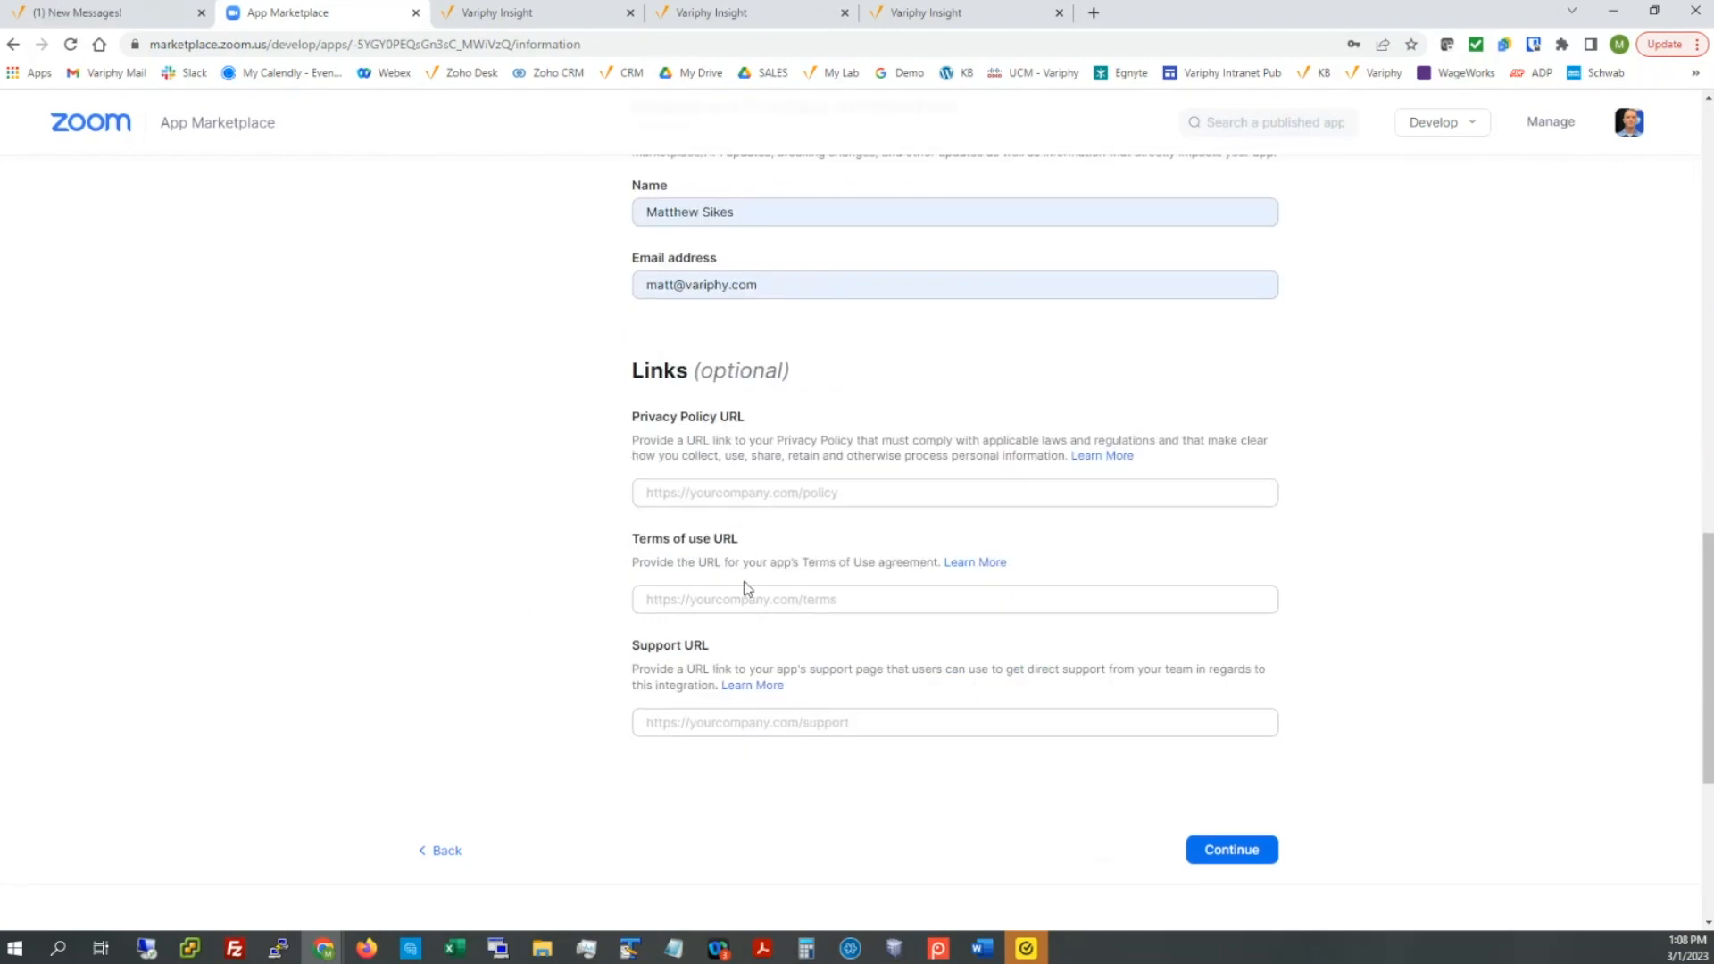
pyautogui.click(1232, 850)
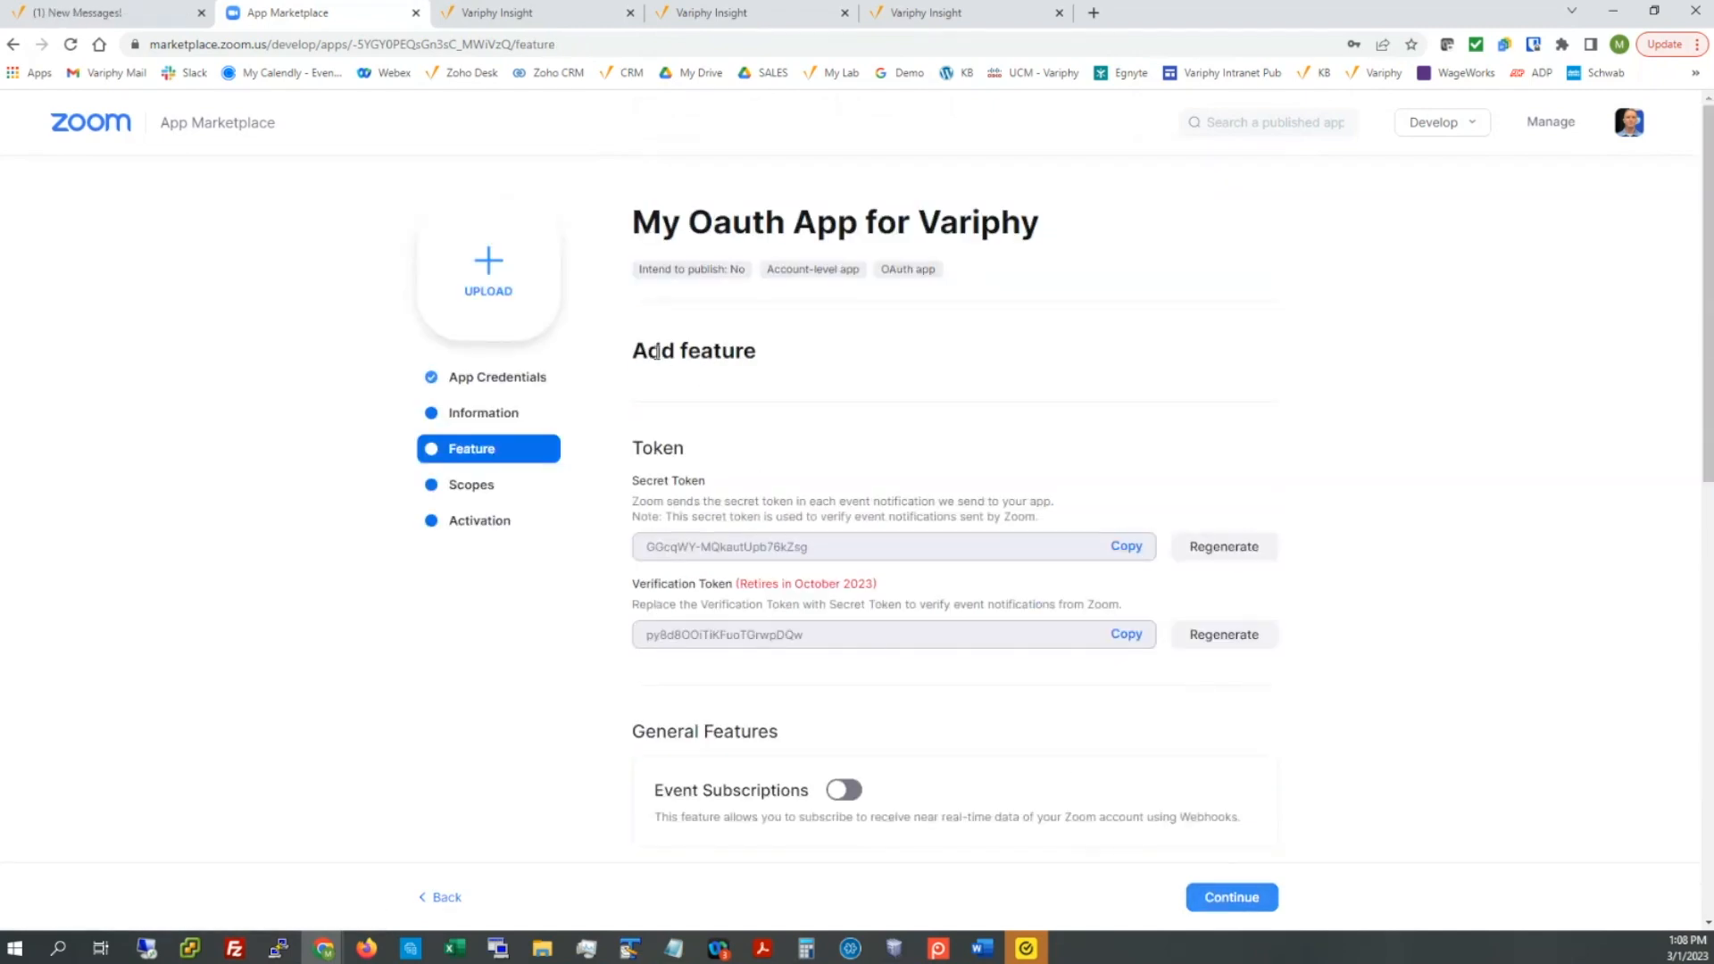
# Step: Skip adding features and open the Add scopes dialog on the Scopes step
pyautogui.moveTo(633, 351); pyautogui.dragTo(757, 352)
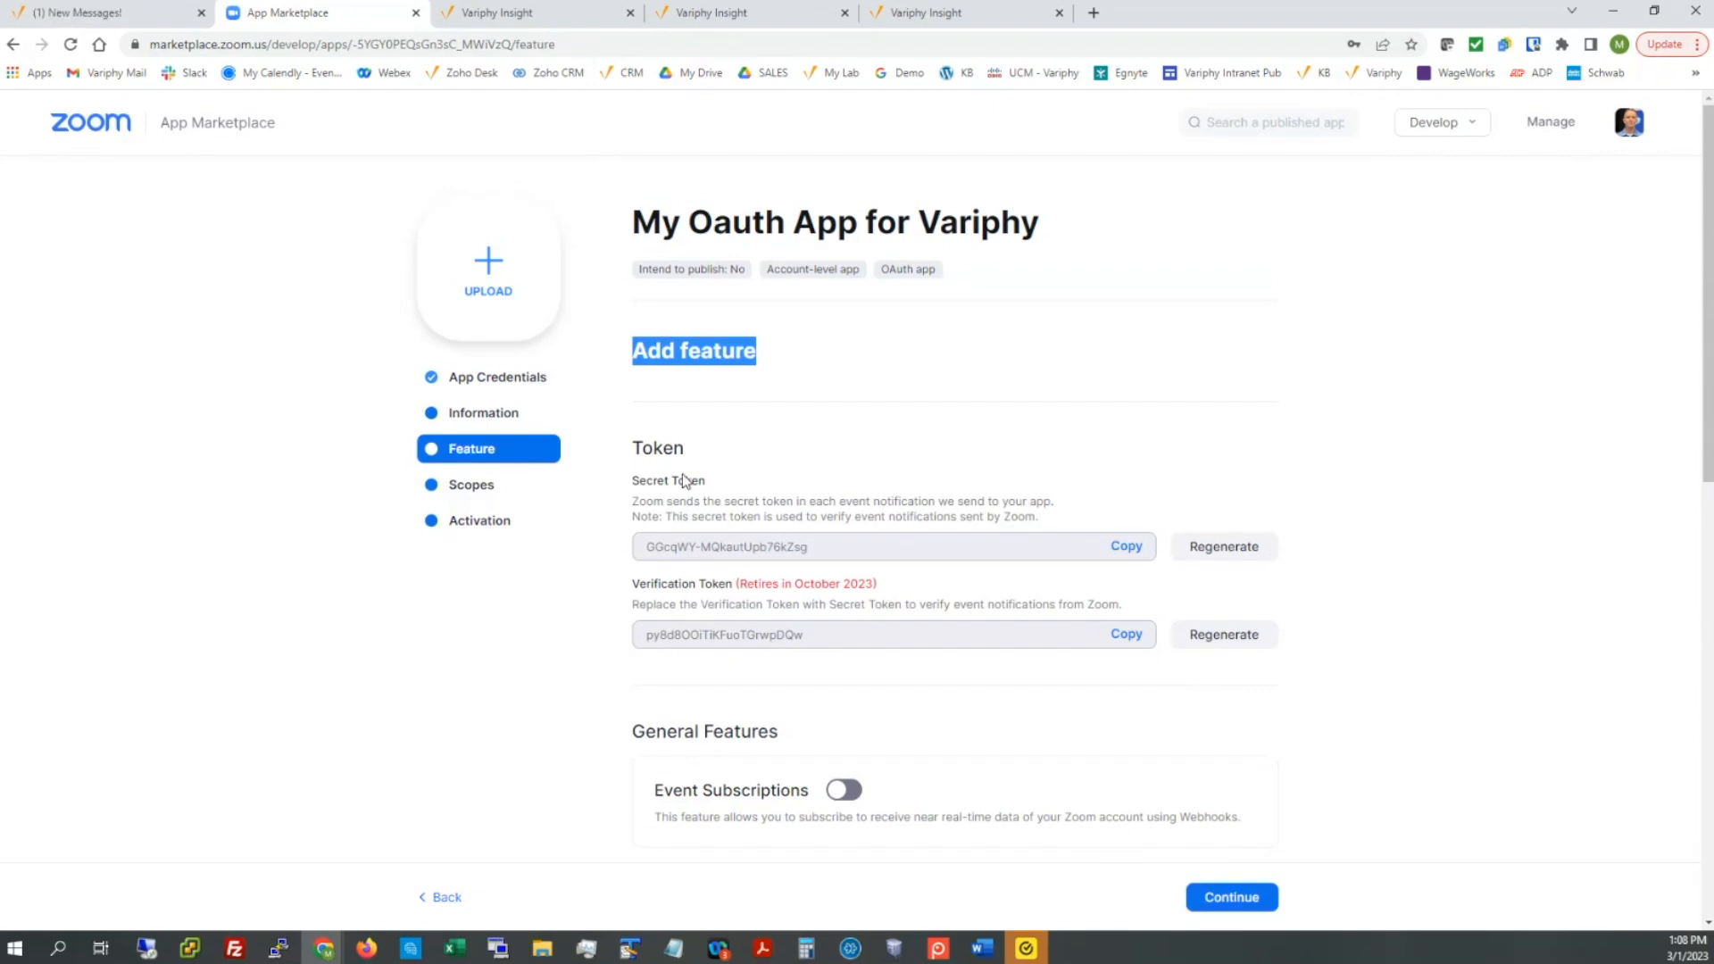
pyautogui.scroll(-3, 683, 474)
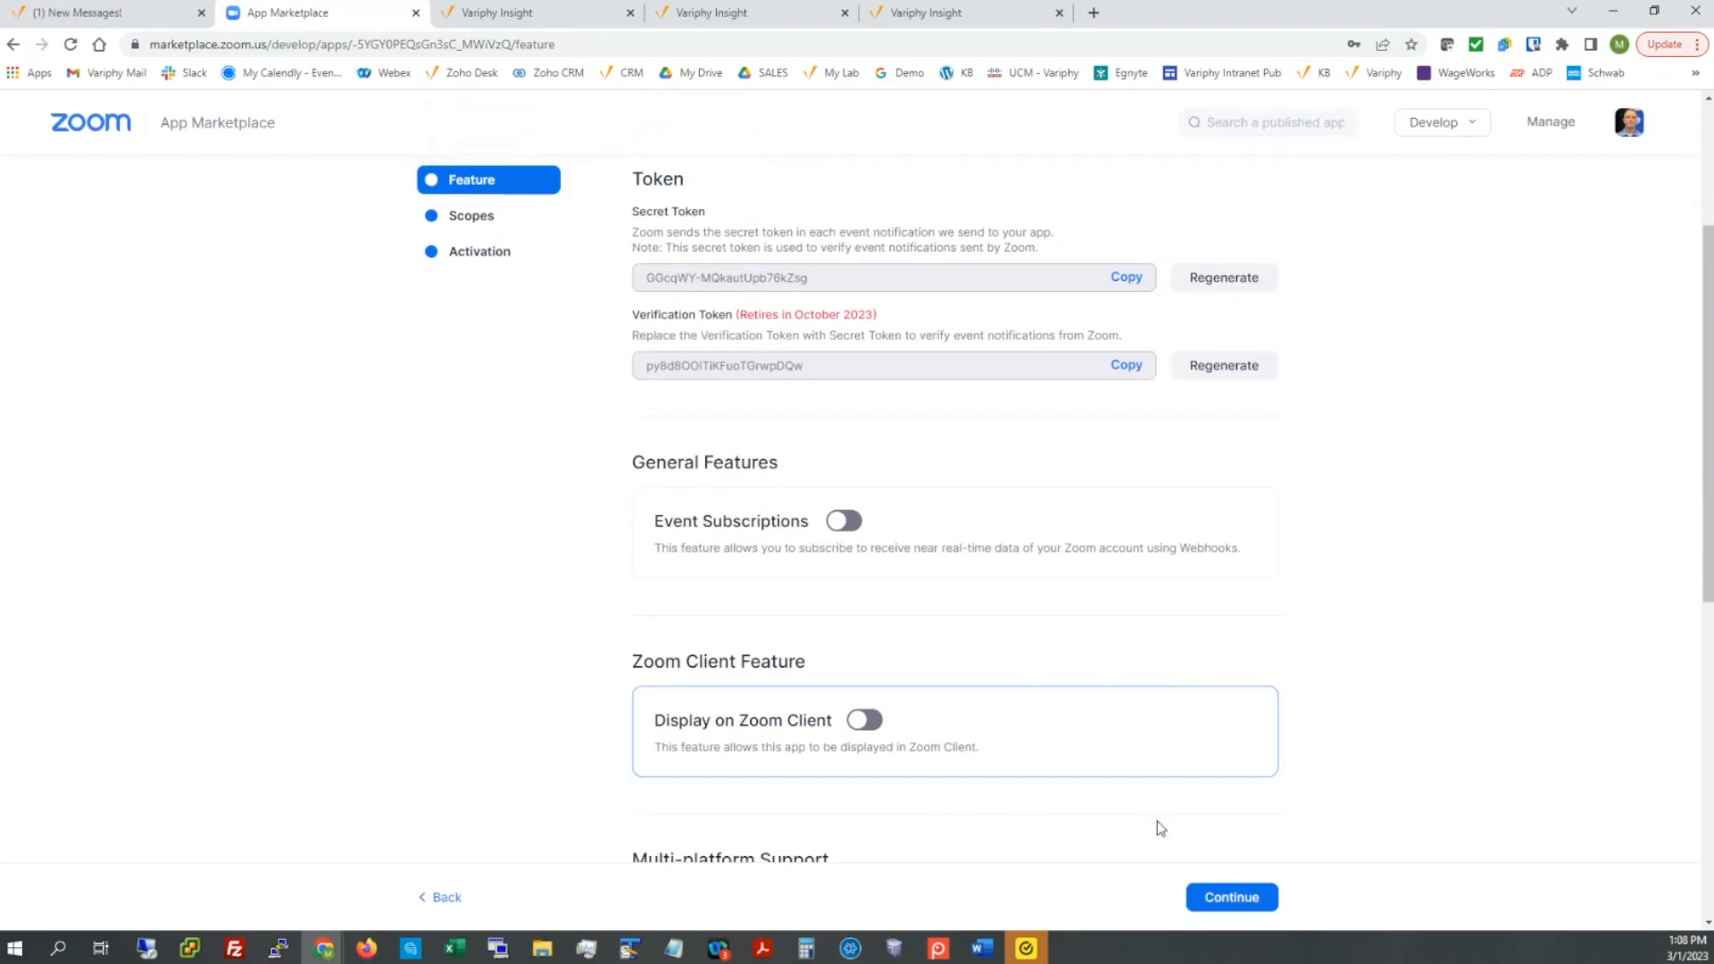
pyautogui.click(1220, 897)
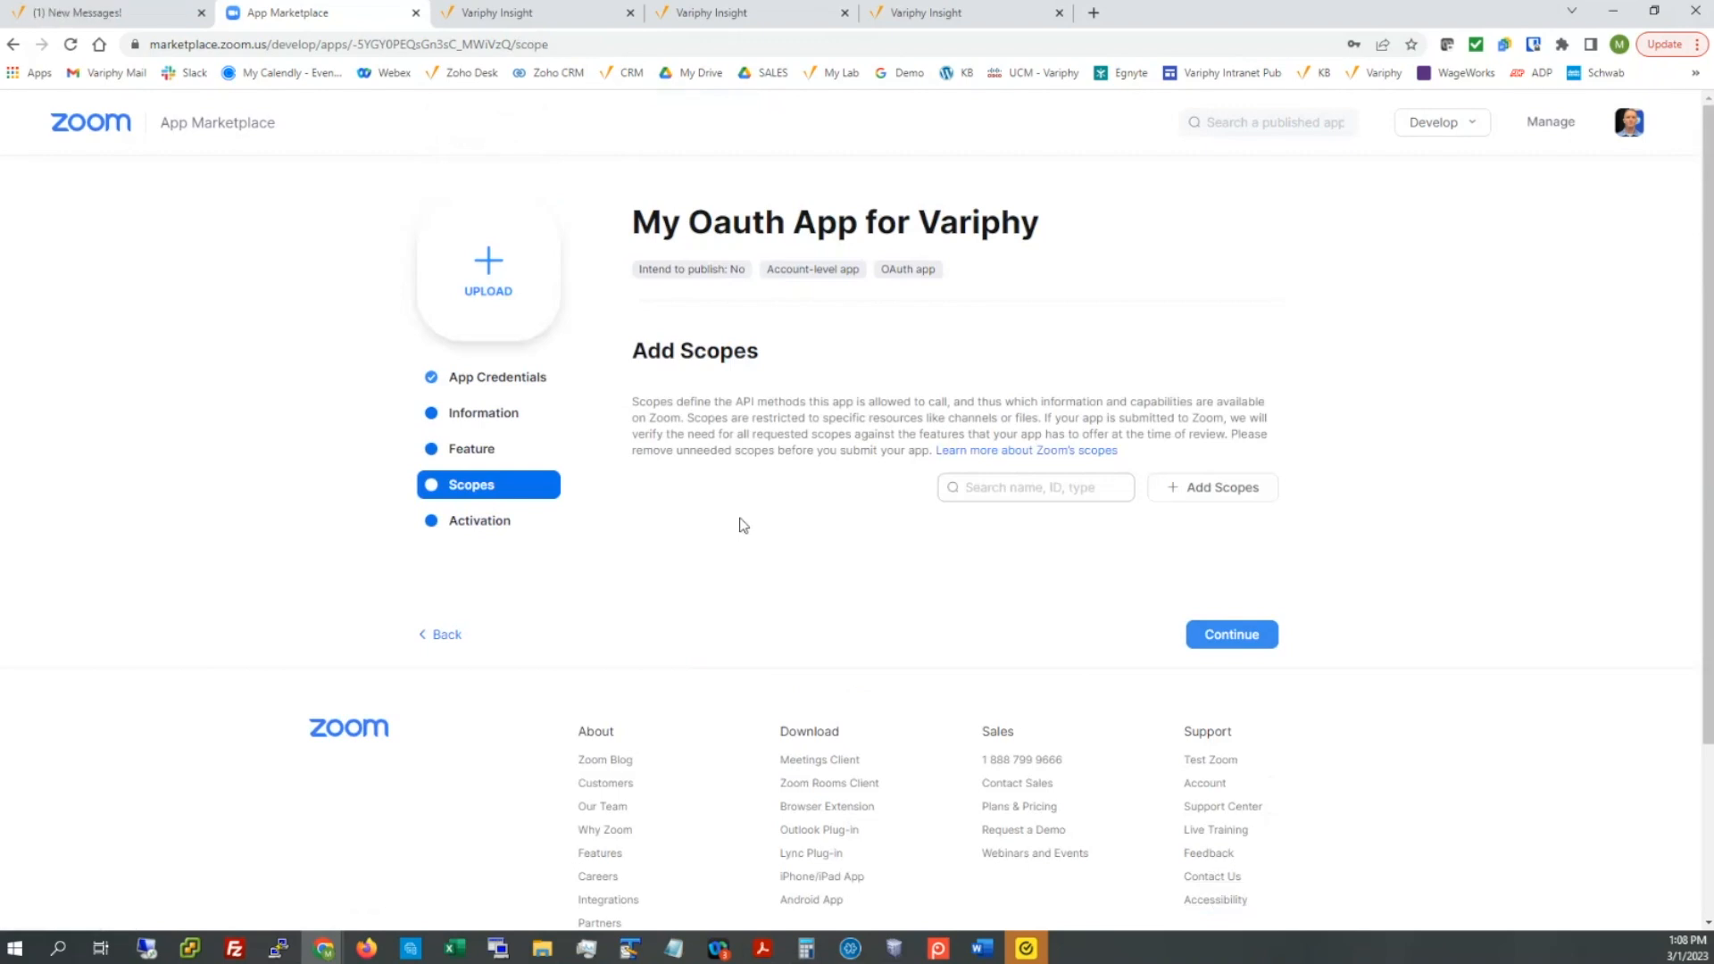
pyautogui.click(1193, 490)
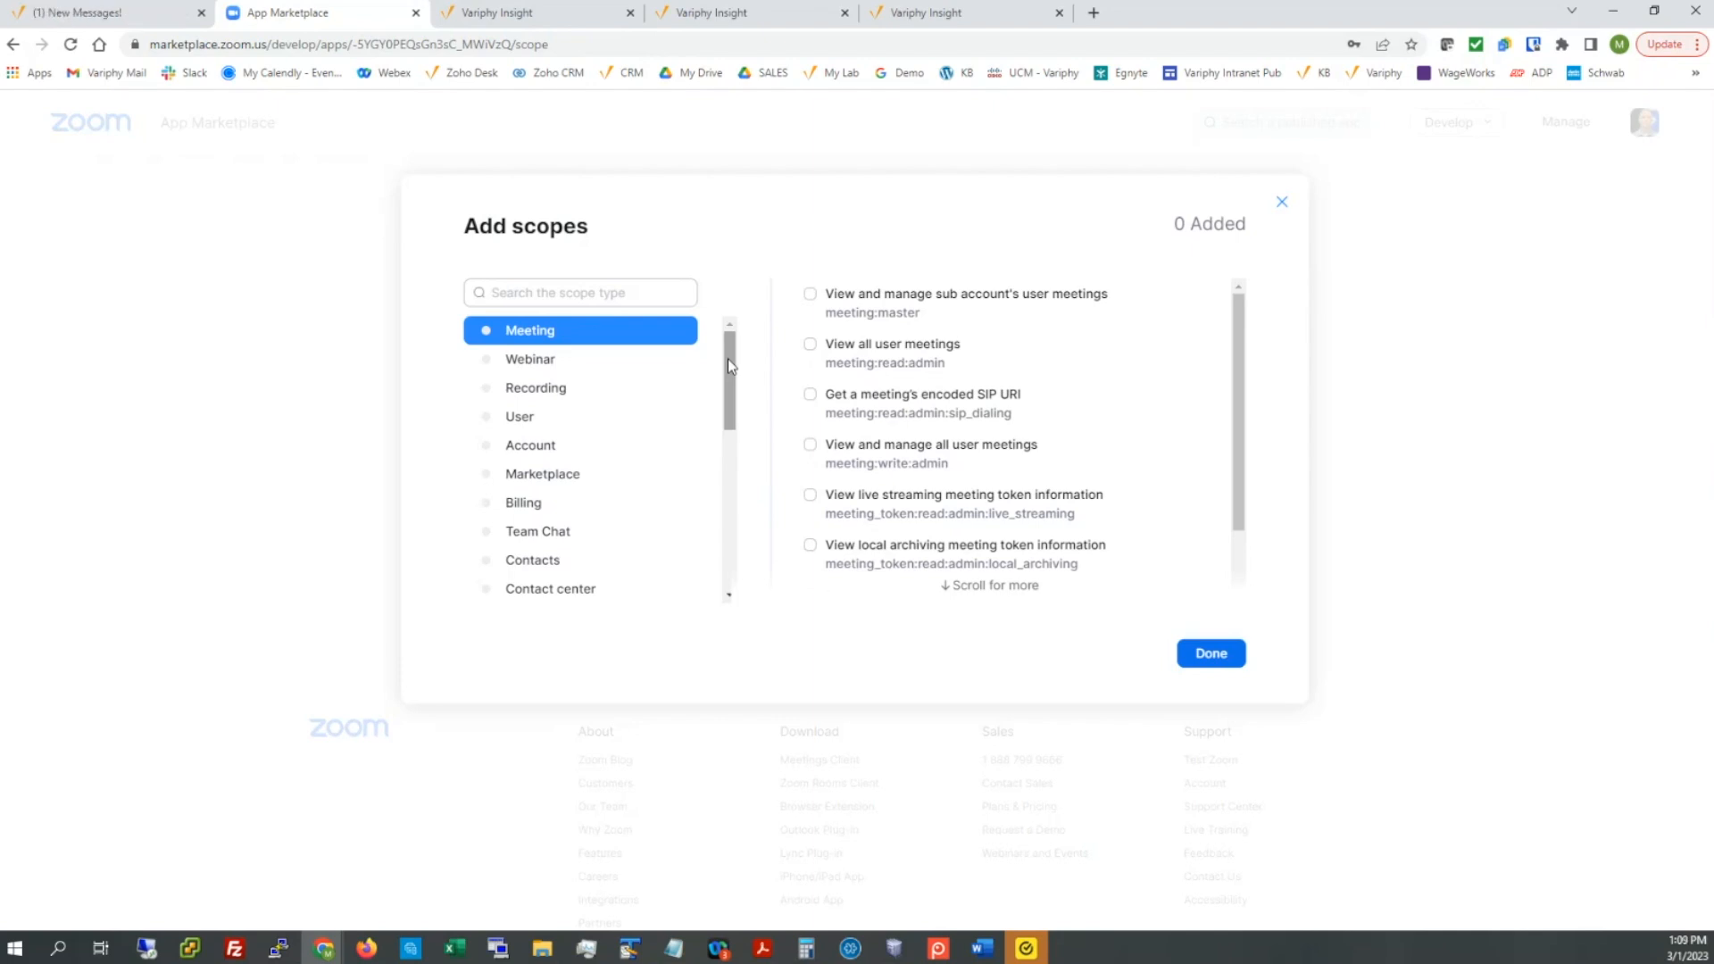
# Step: Add the View account info, View groups and View all user information scopes
pyautogui.click(622, 297)
pyautogui.write('account')
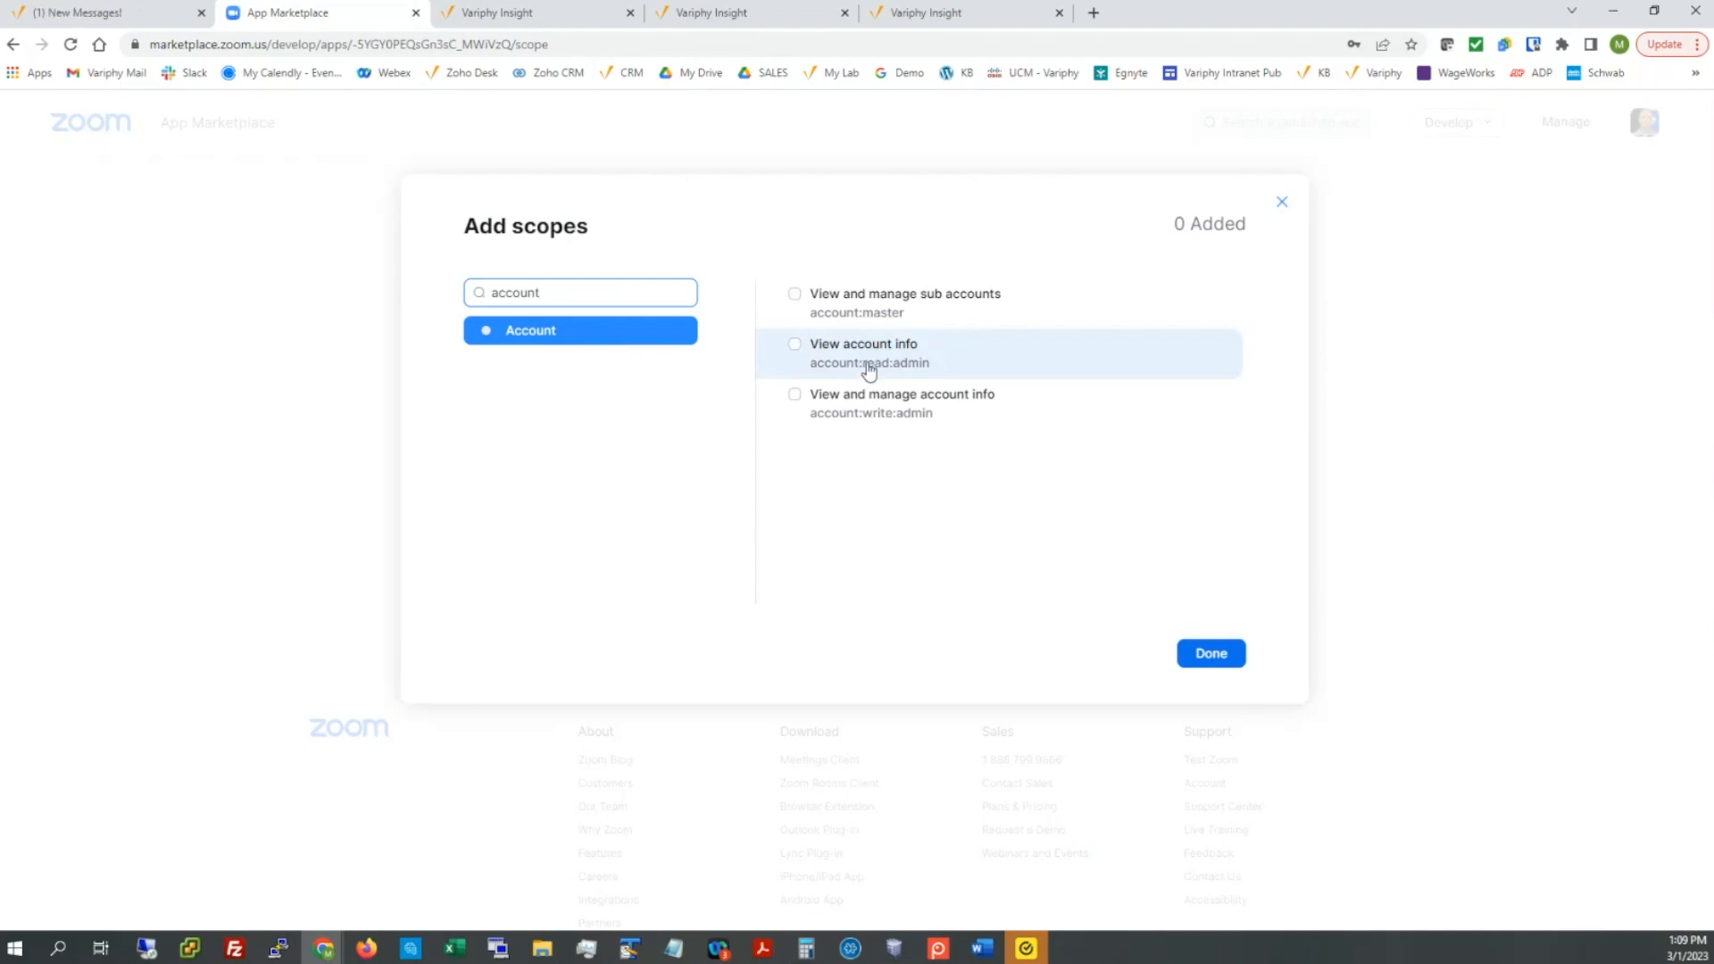
pyautogui.click(795, 344)
pyautogui.doubleClick(568, 294)
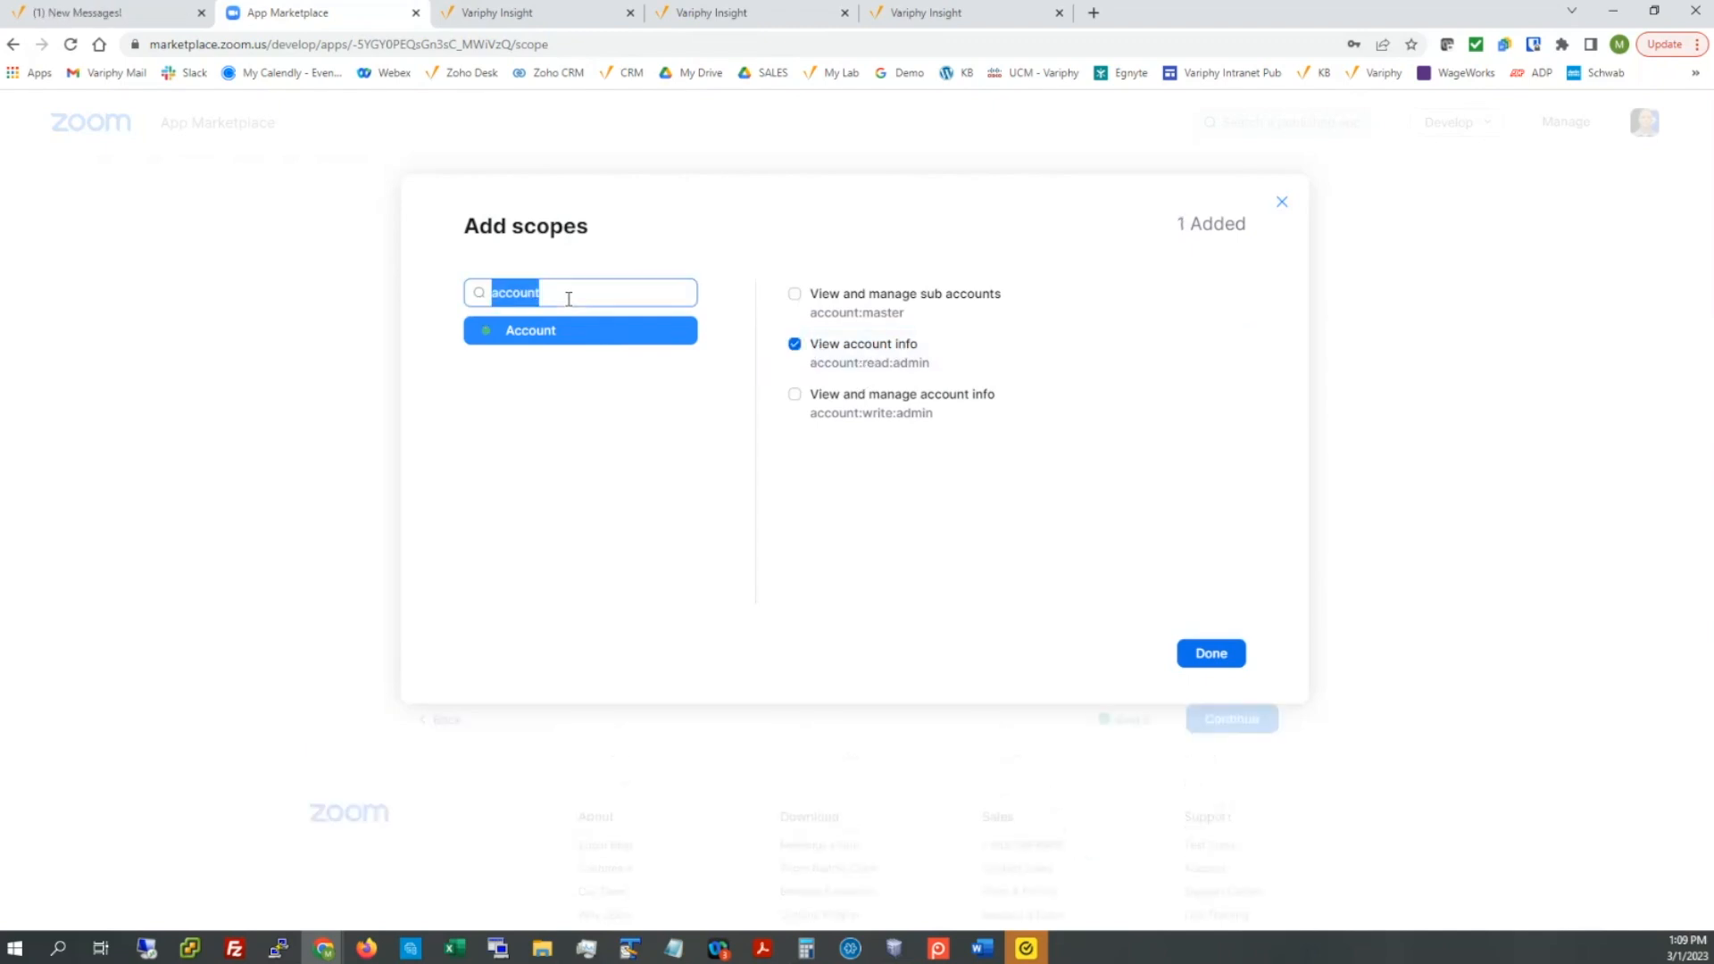
pyautogui.write('group')
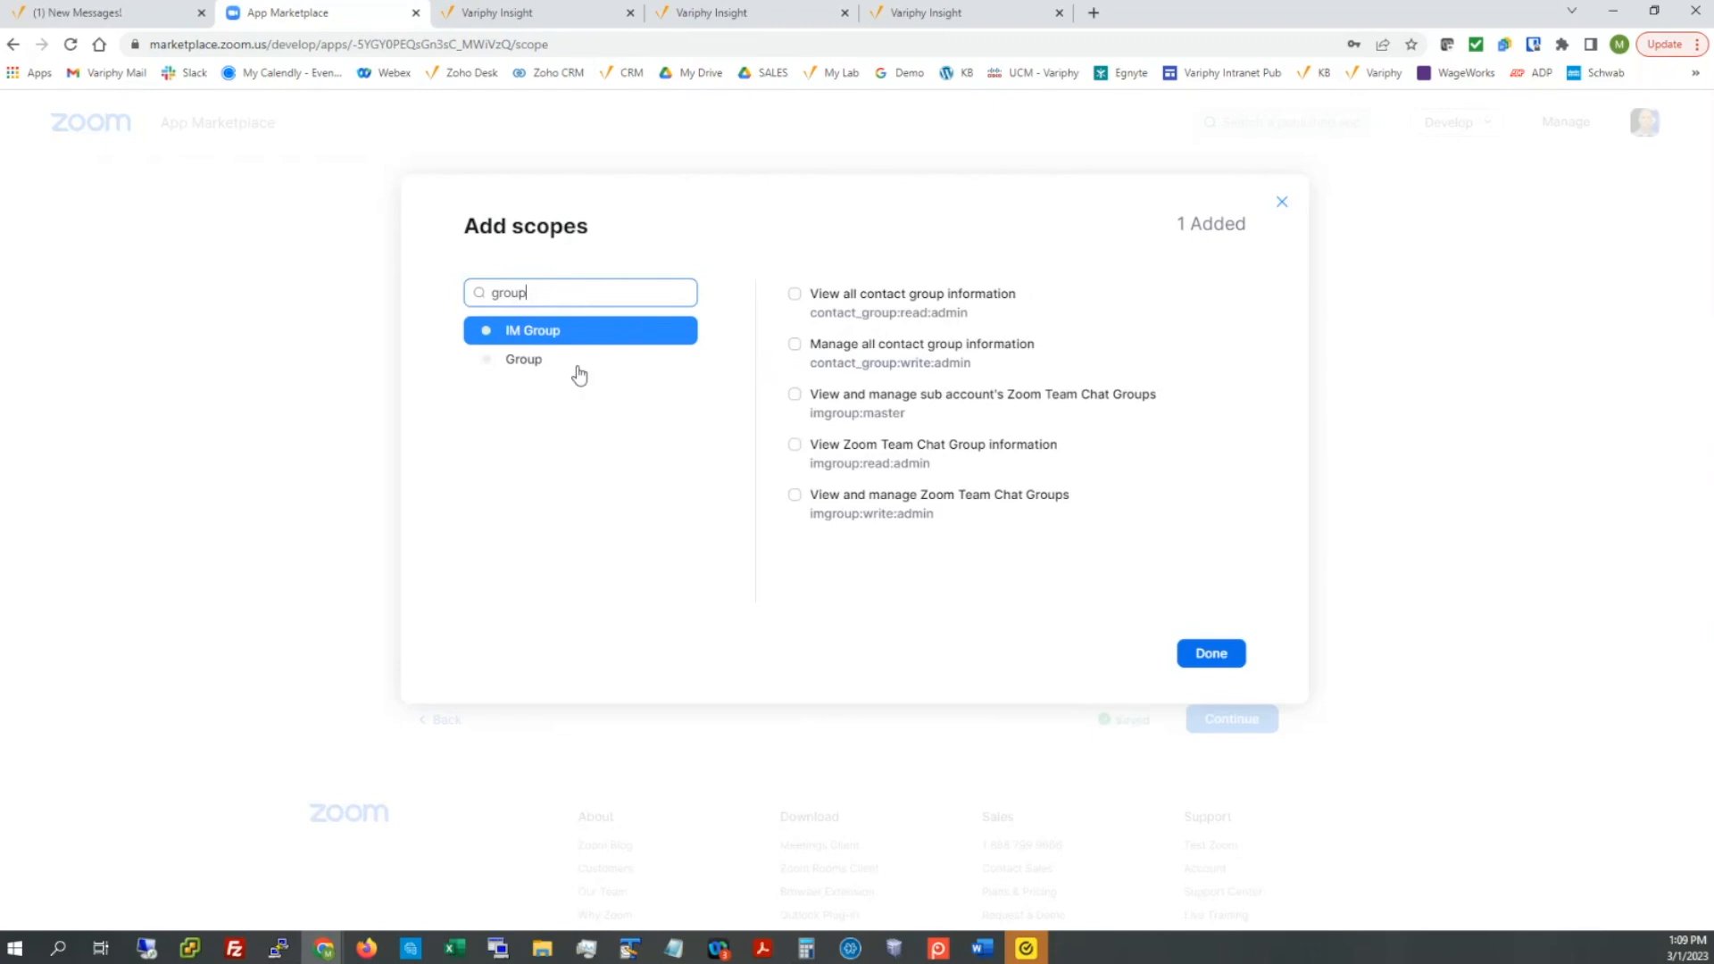
pyautogui.click(535, 363)
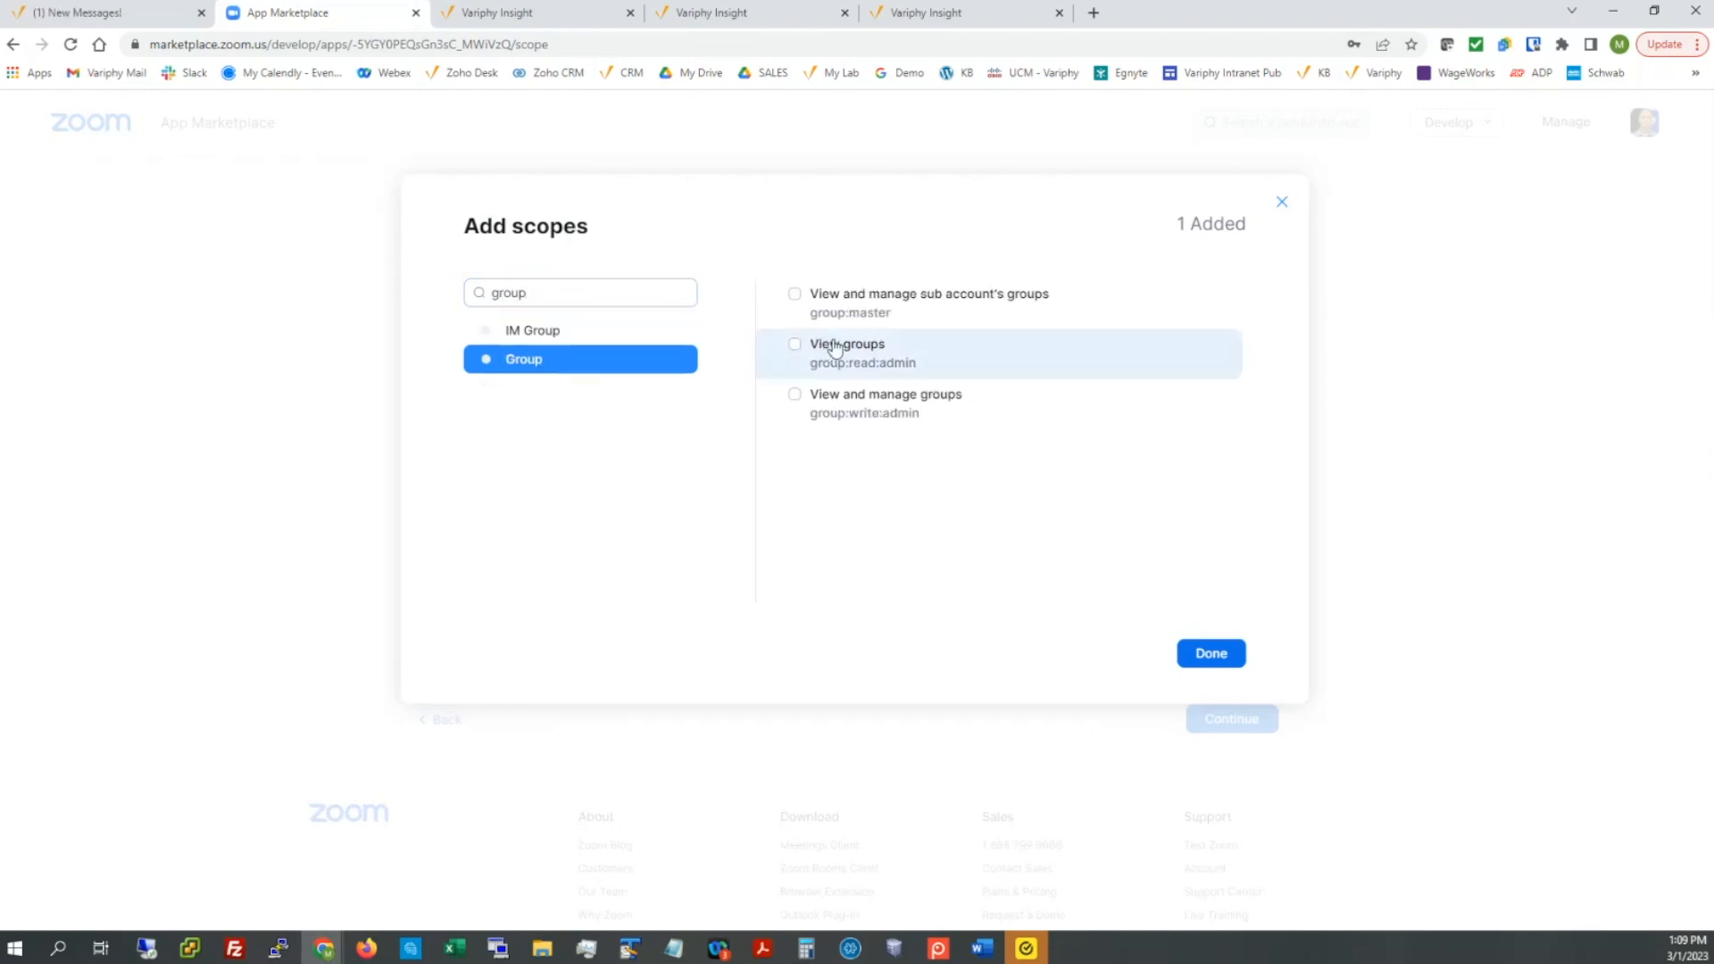
pyautogui.click(795, 348)
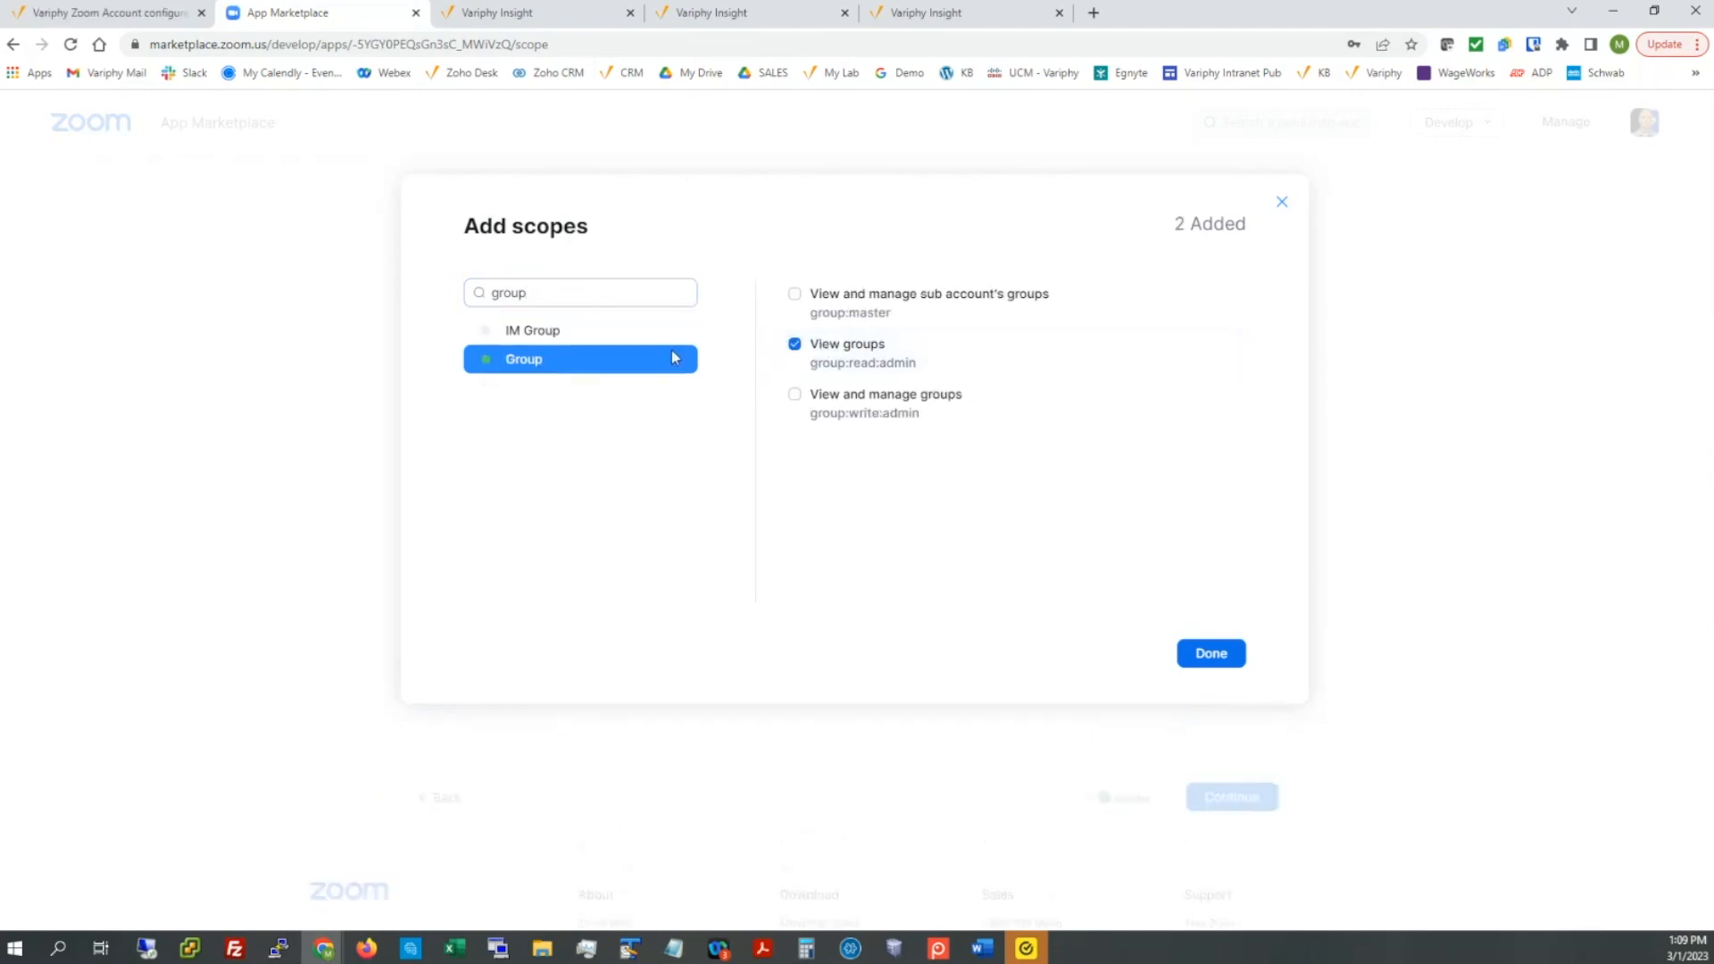
pyautogui.click(577, 295)
pyautogui.doubleClick(578, 294)
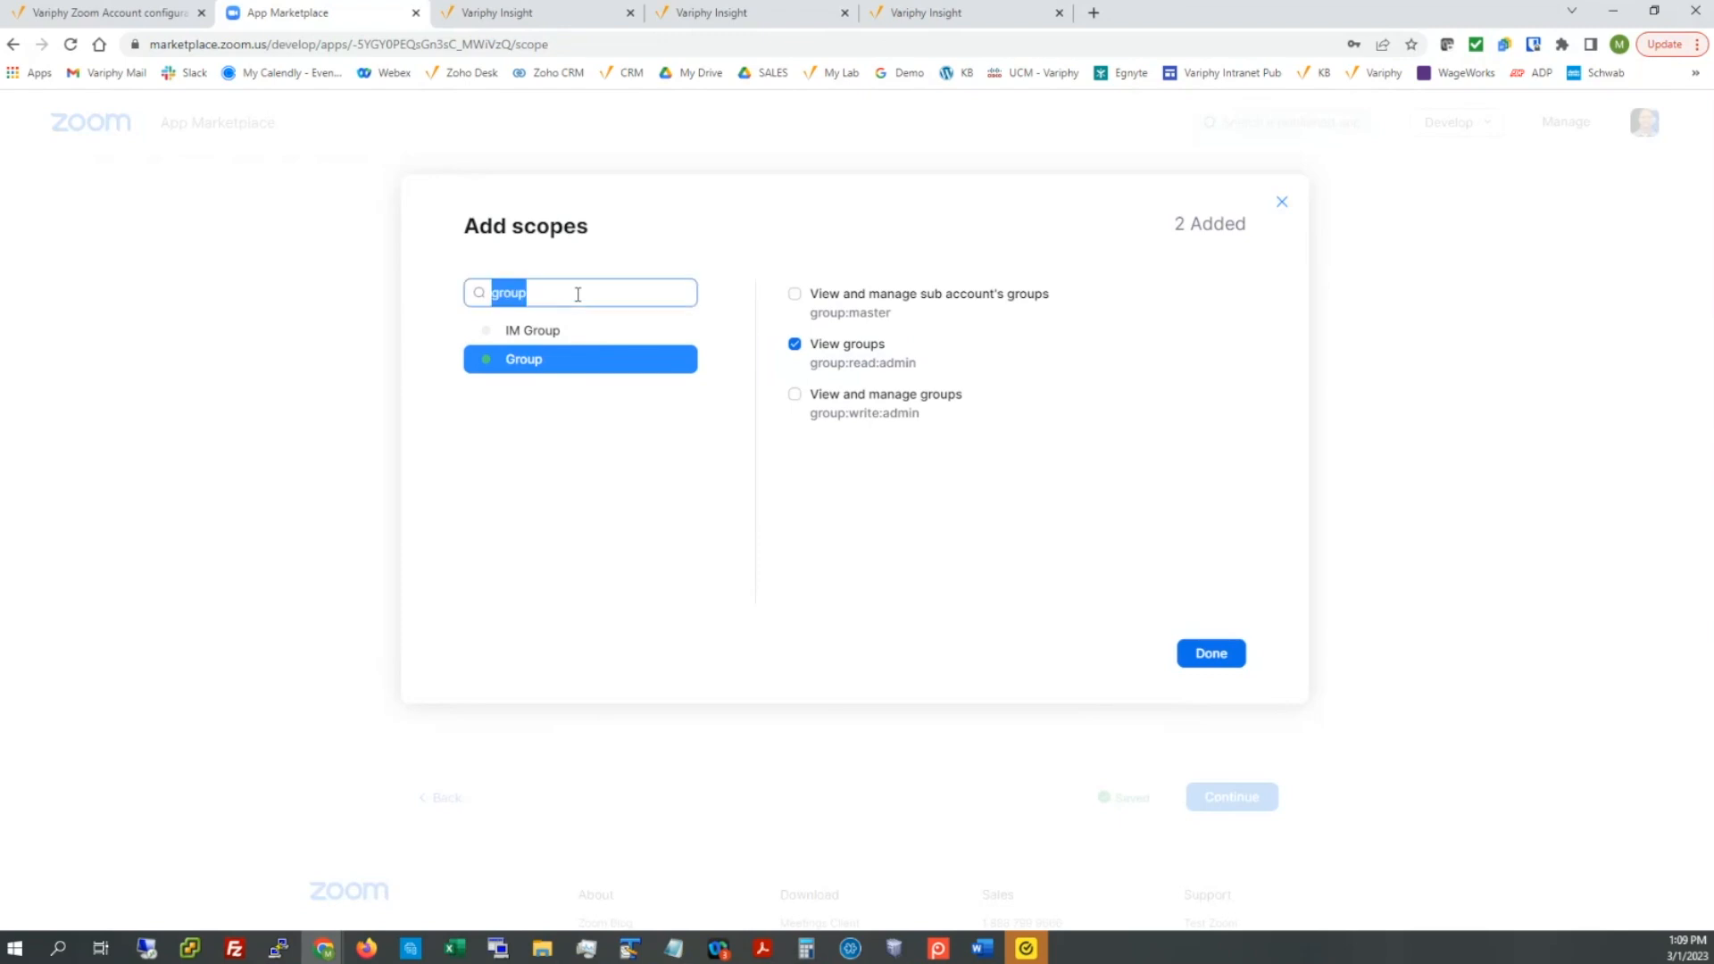
pyautogui.write('user')
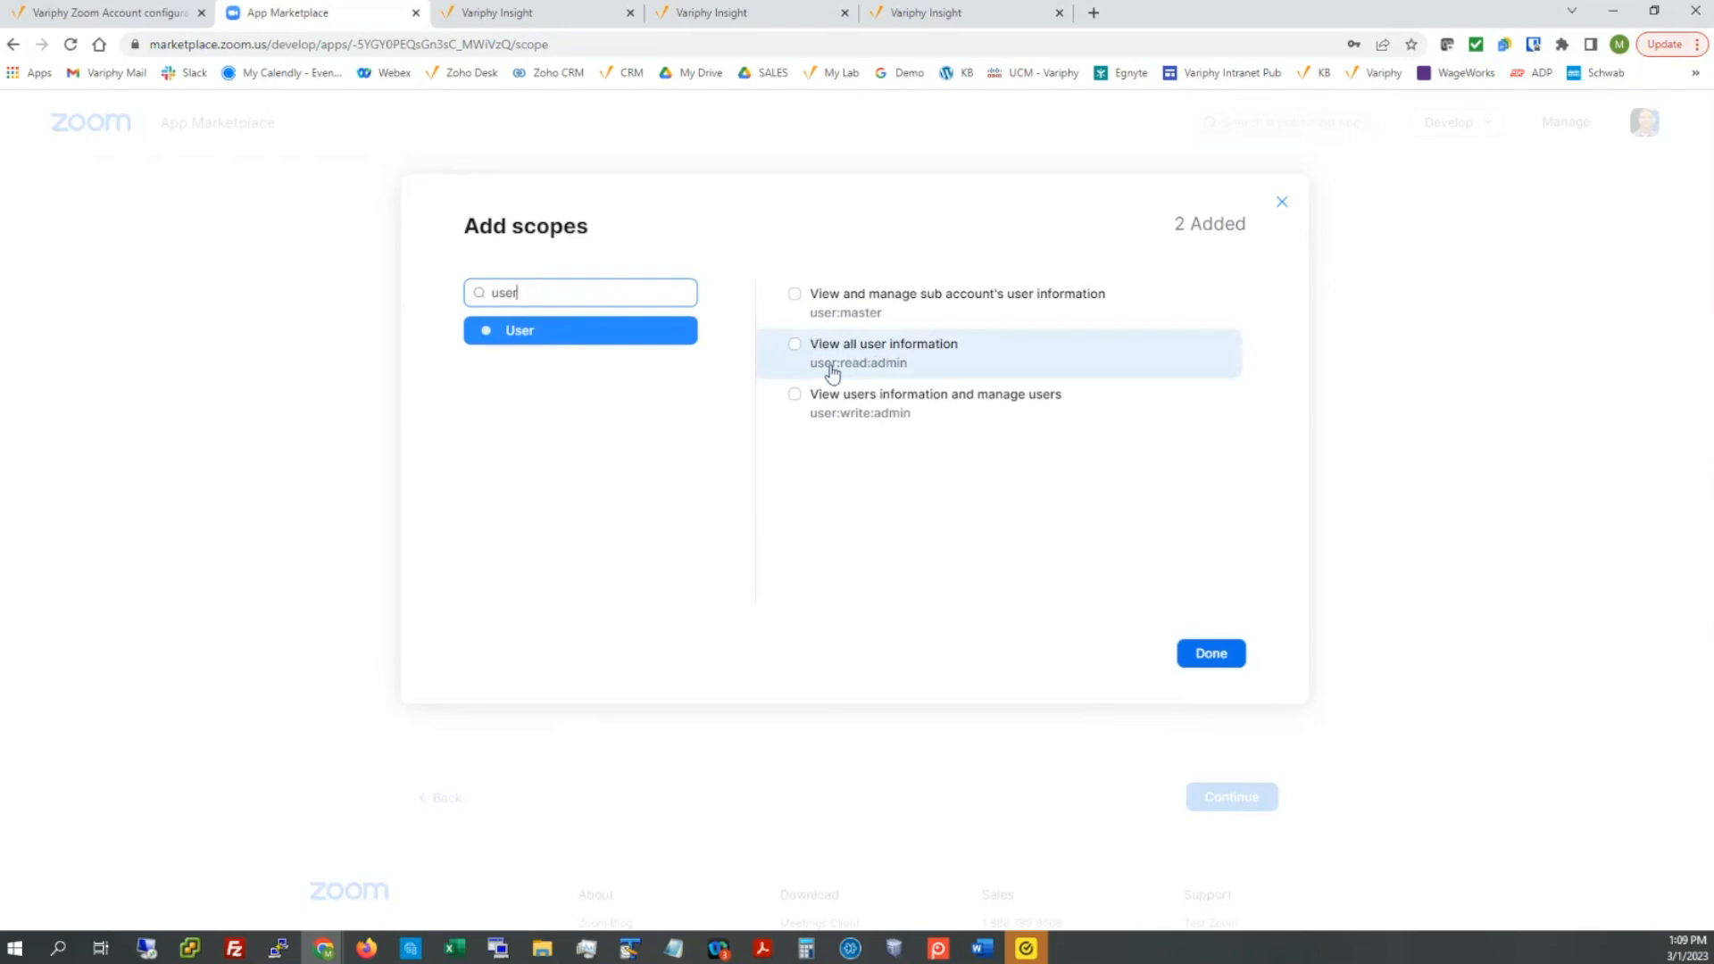
pyautogui.click(795, 344)
# Step: Add the user roles, users' phone, call log and recording view scopes, then finish
pyautogui.doubleClick(582, 292)
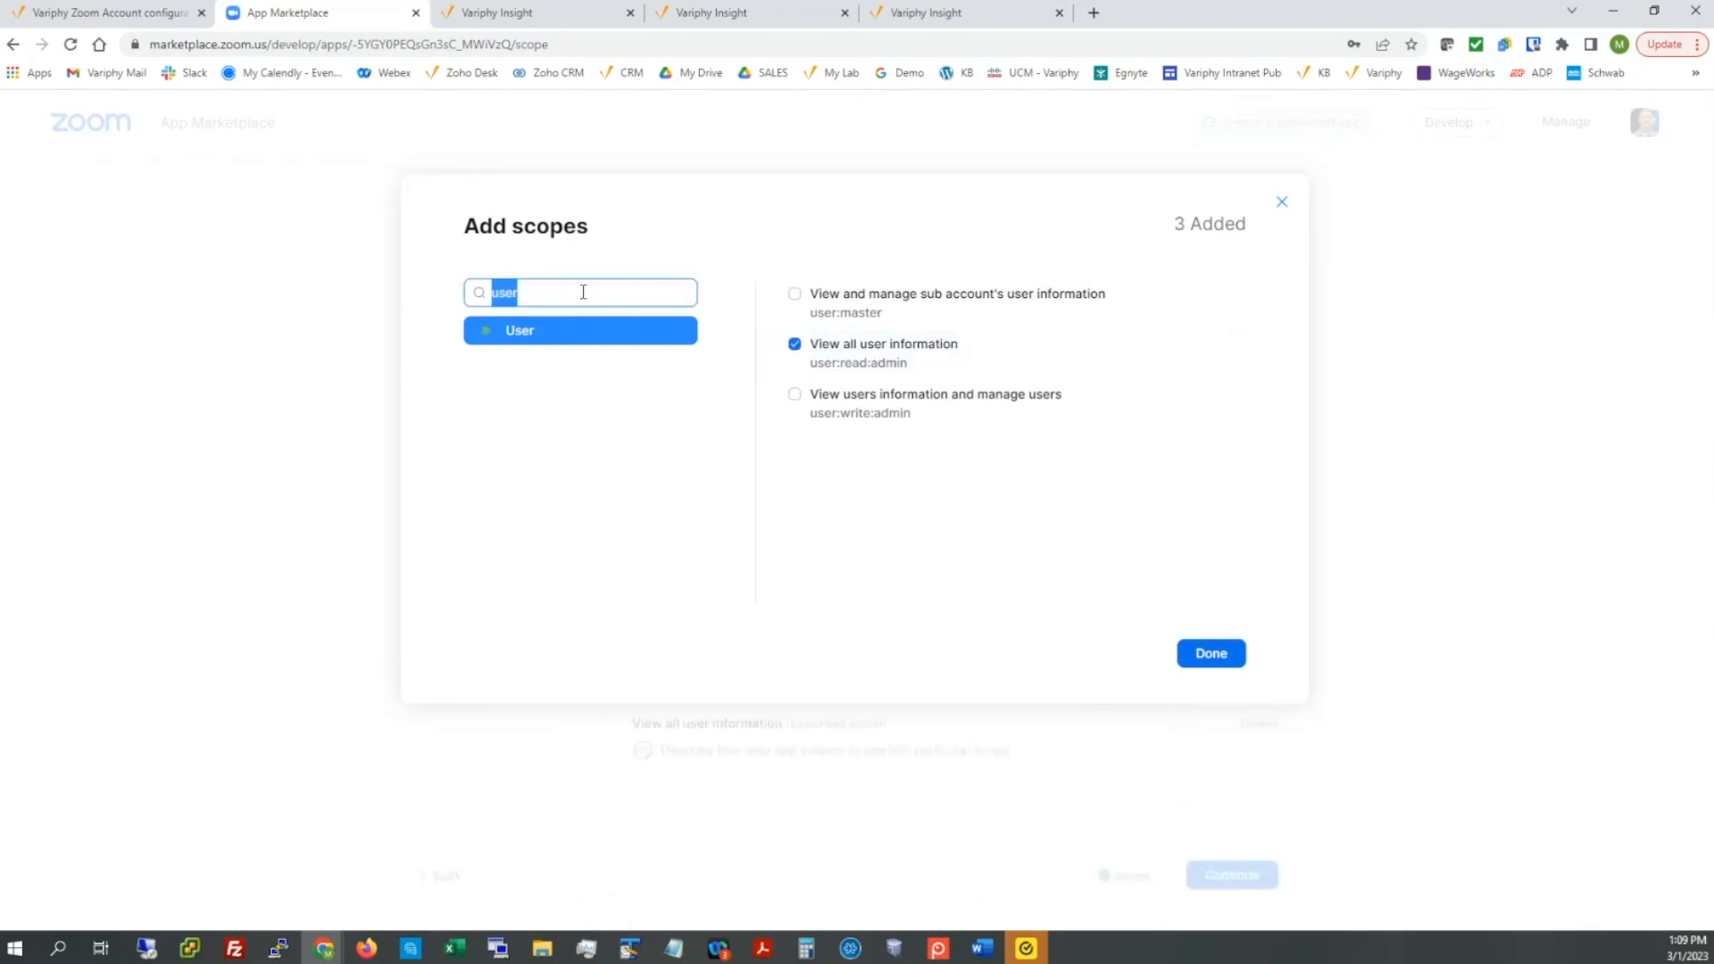
pyautogui.write('role')
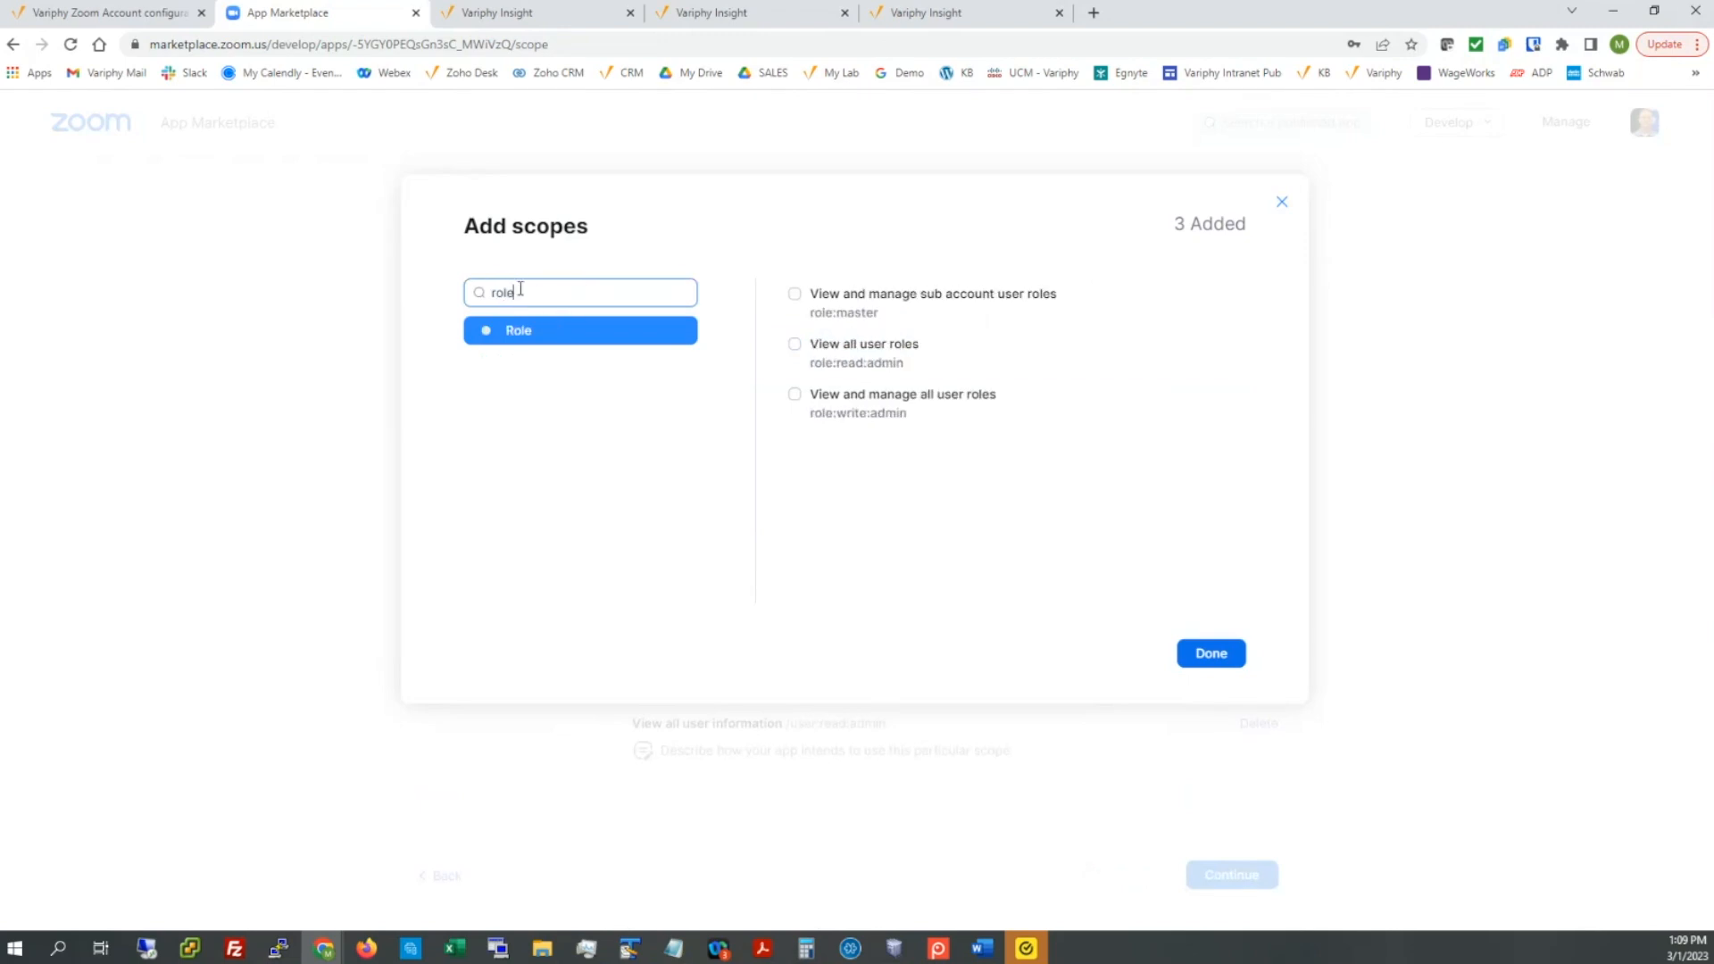
pyautogui.click(796, 347)
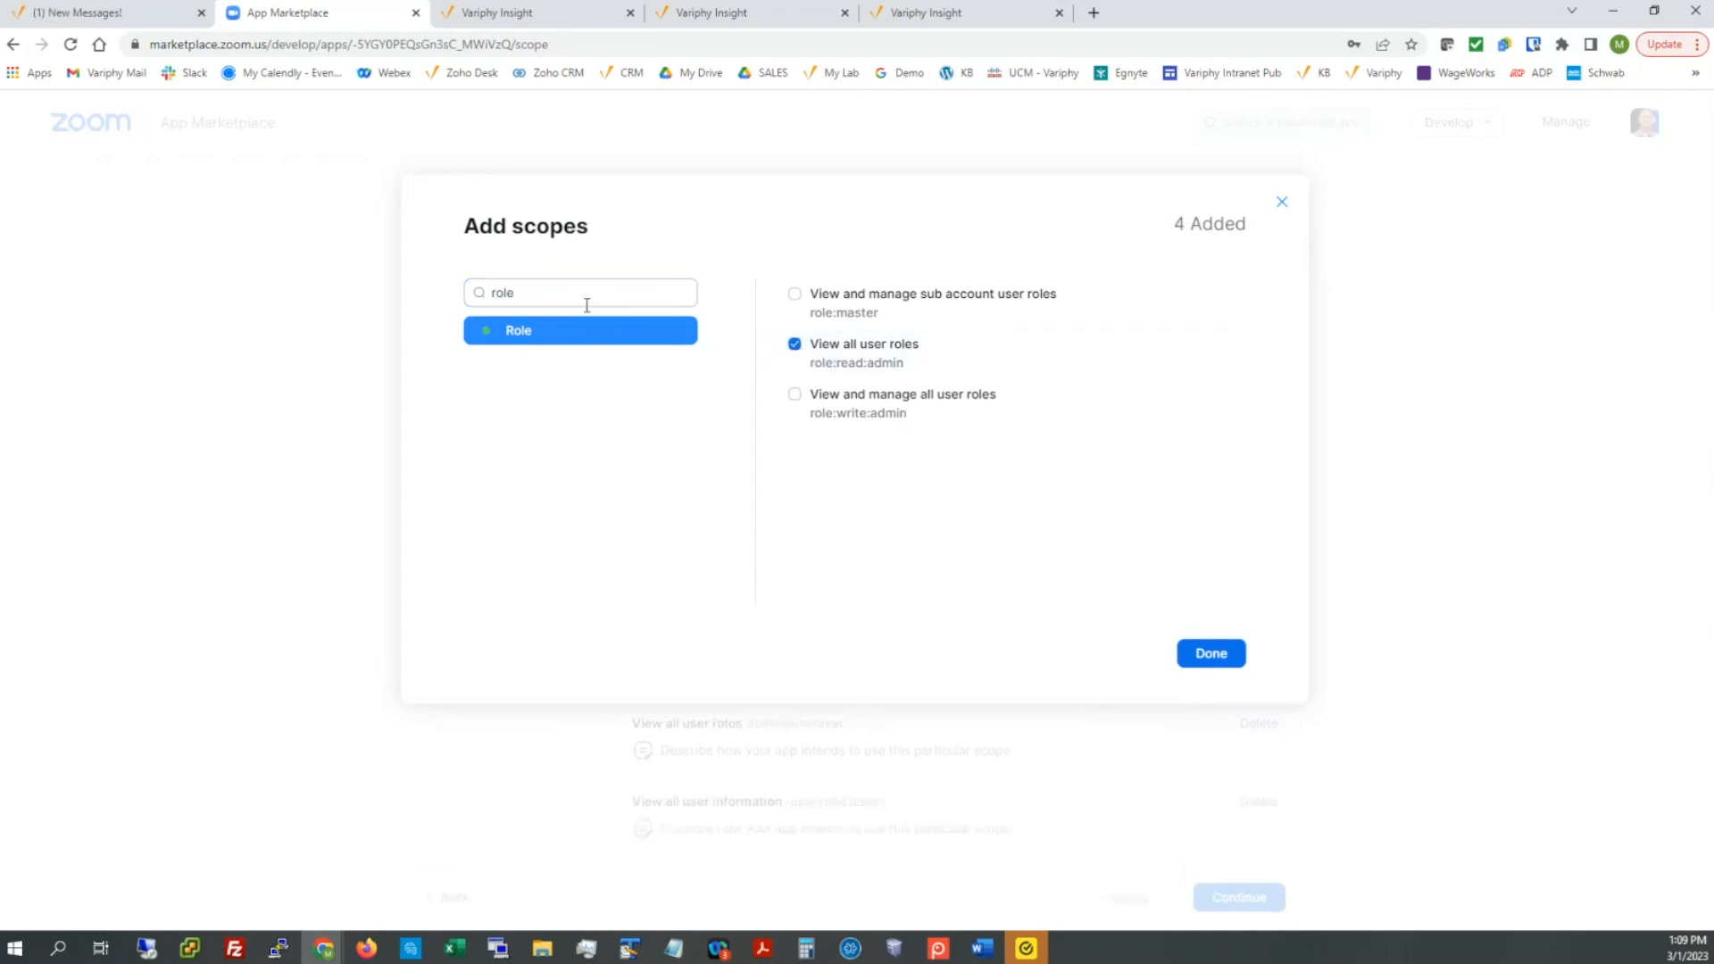
pyautogui.doubleClick(559, 284)
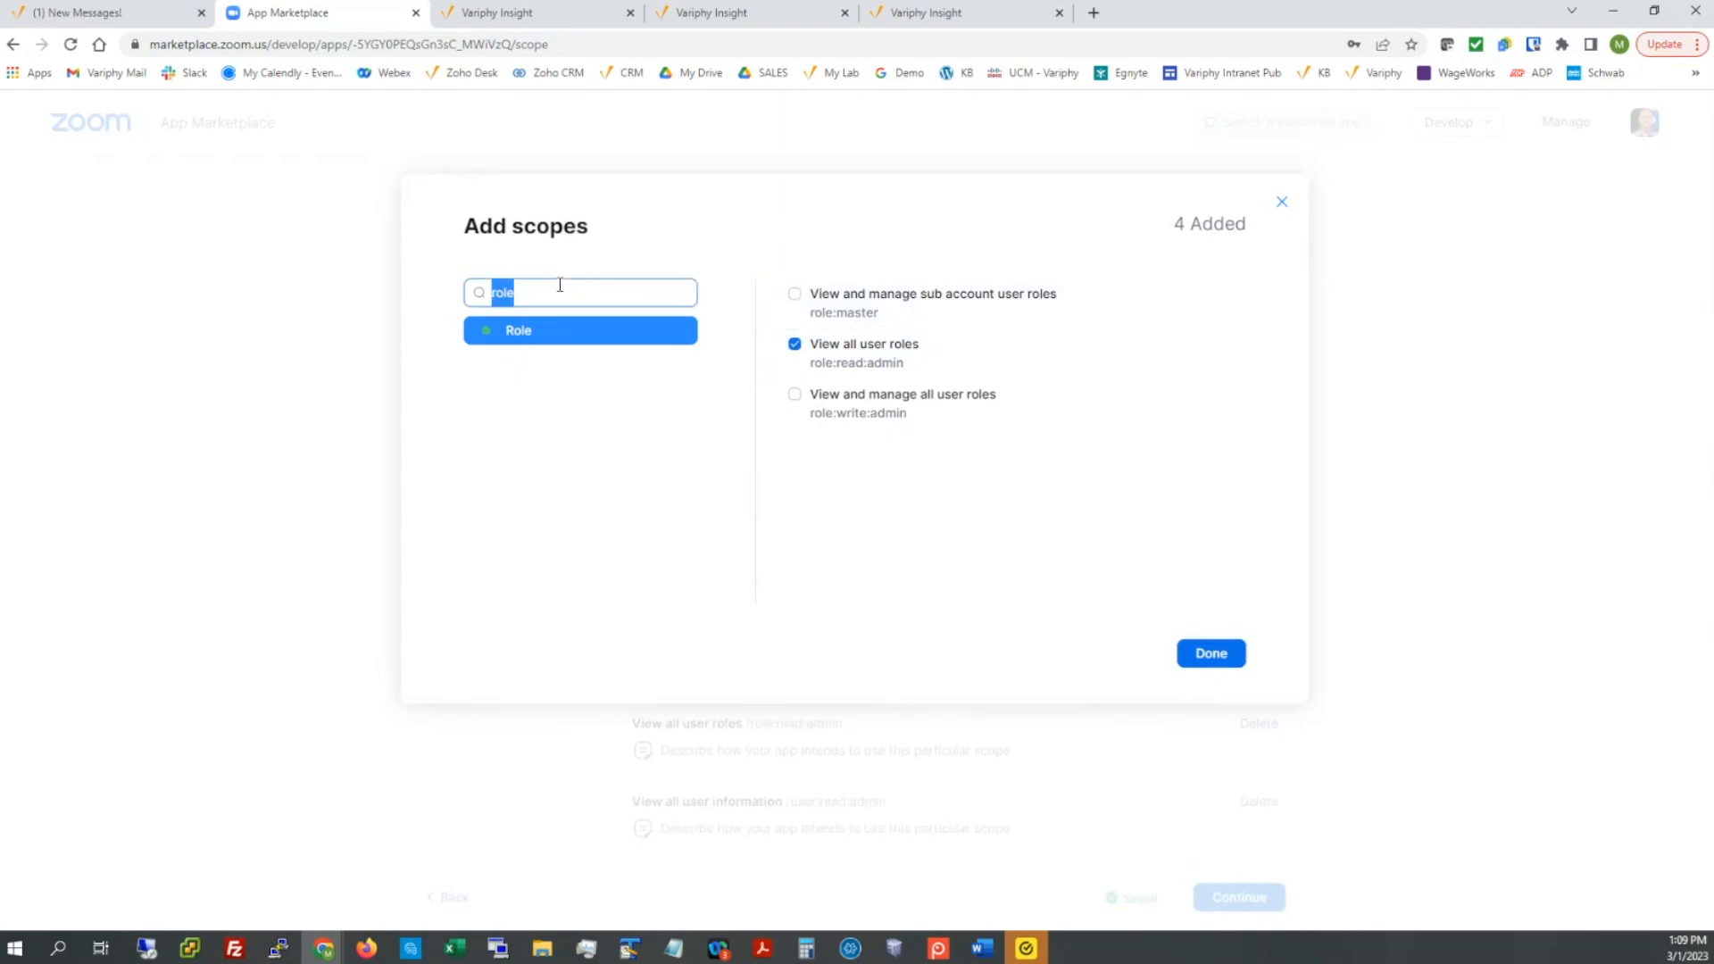
pyautogui.write('phone')
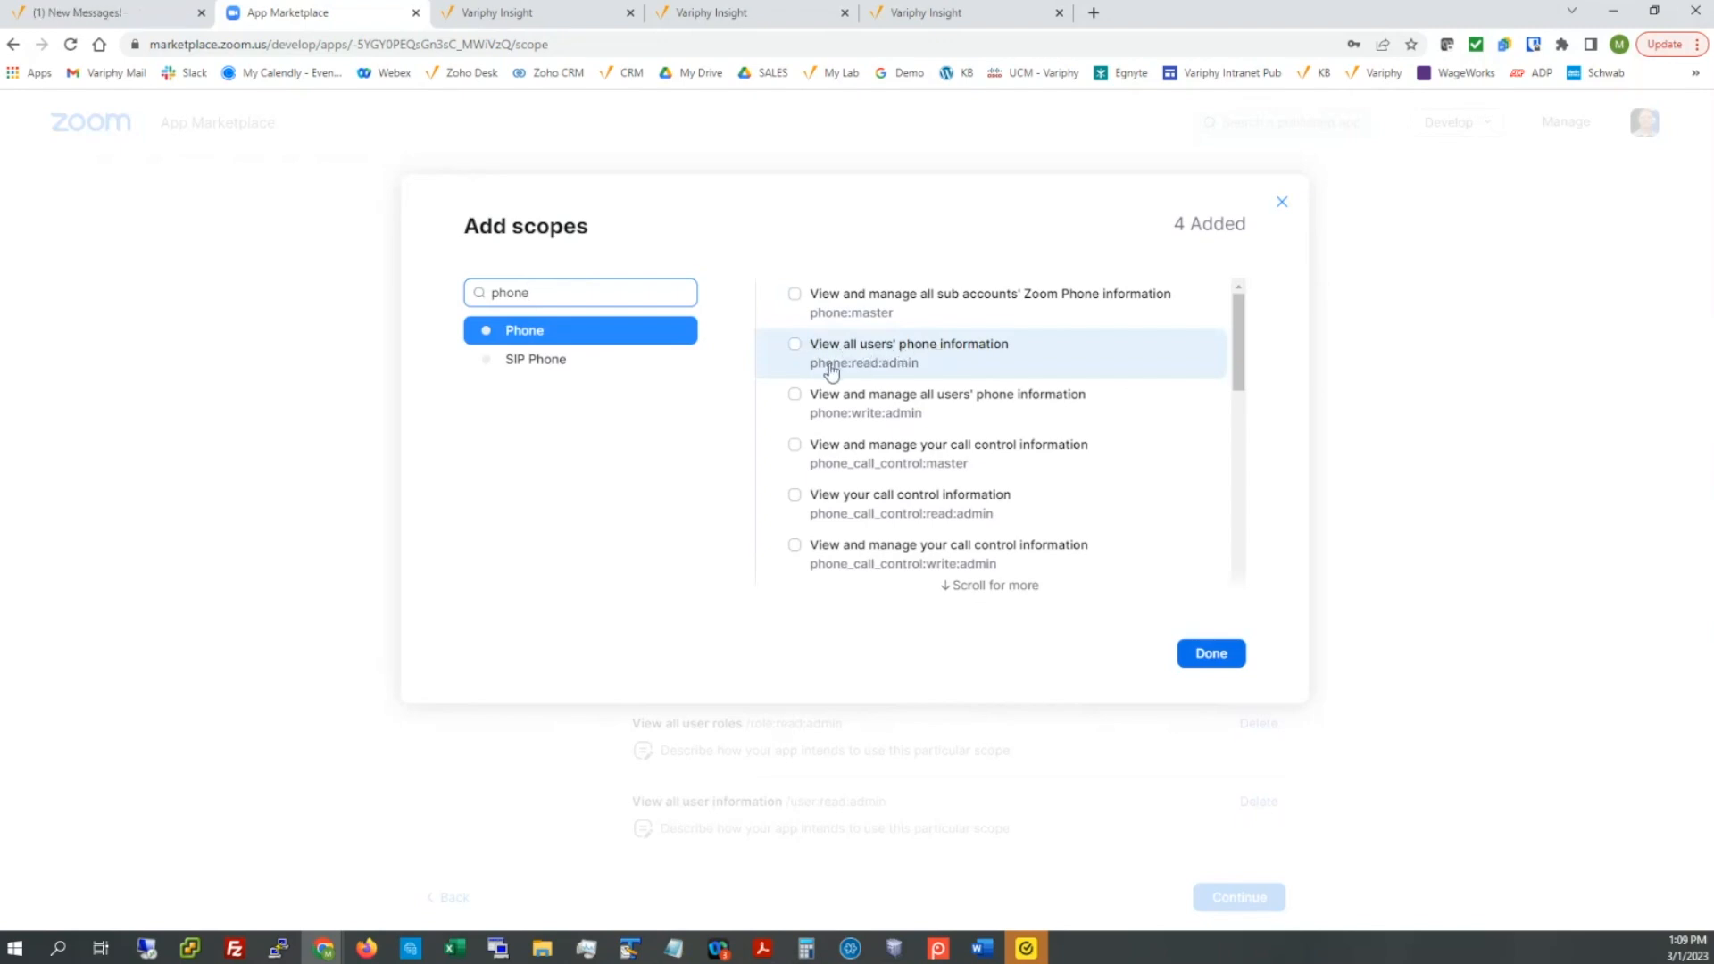
pyautogui.click(794, 348)
pyautogui.scroll(-1, 797, 371)
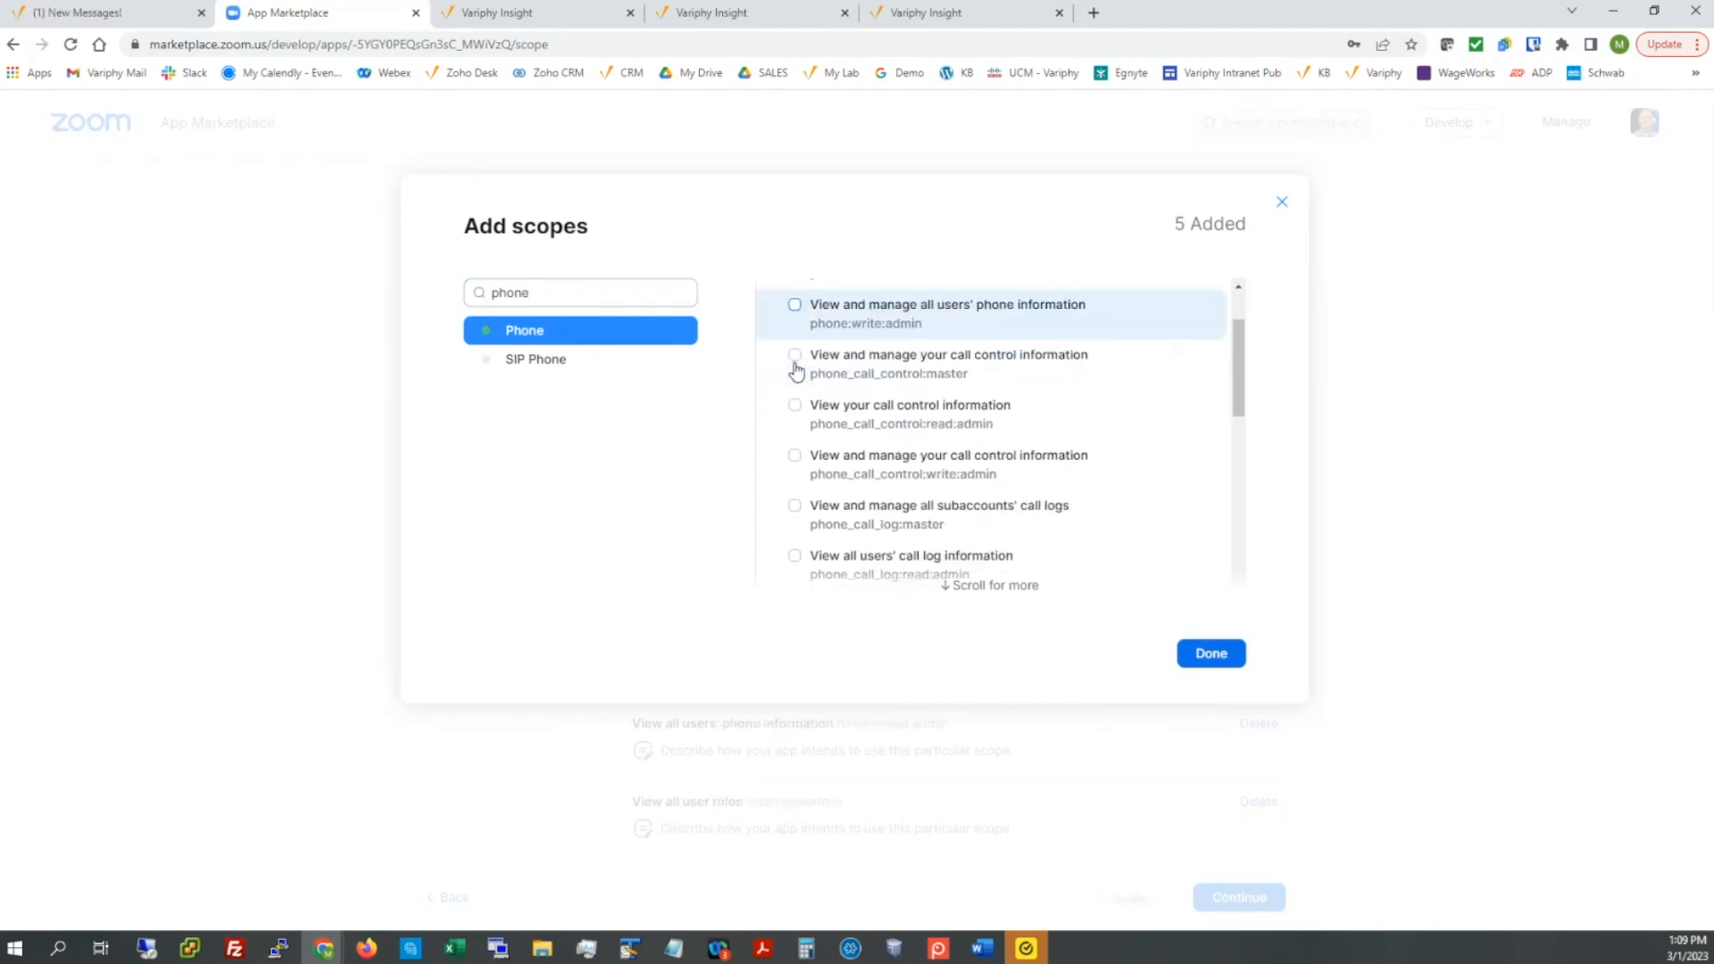
pyautogui.scroll(-1, 797, 371)
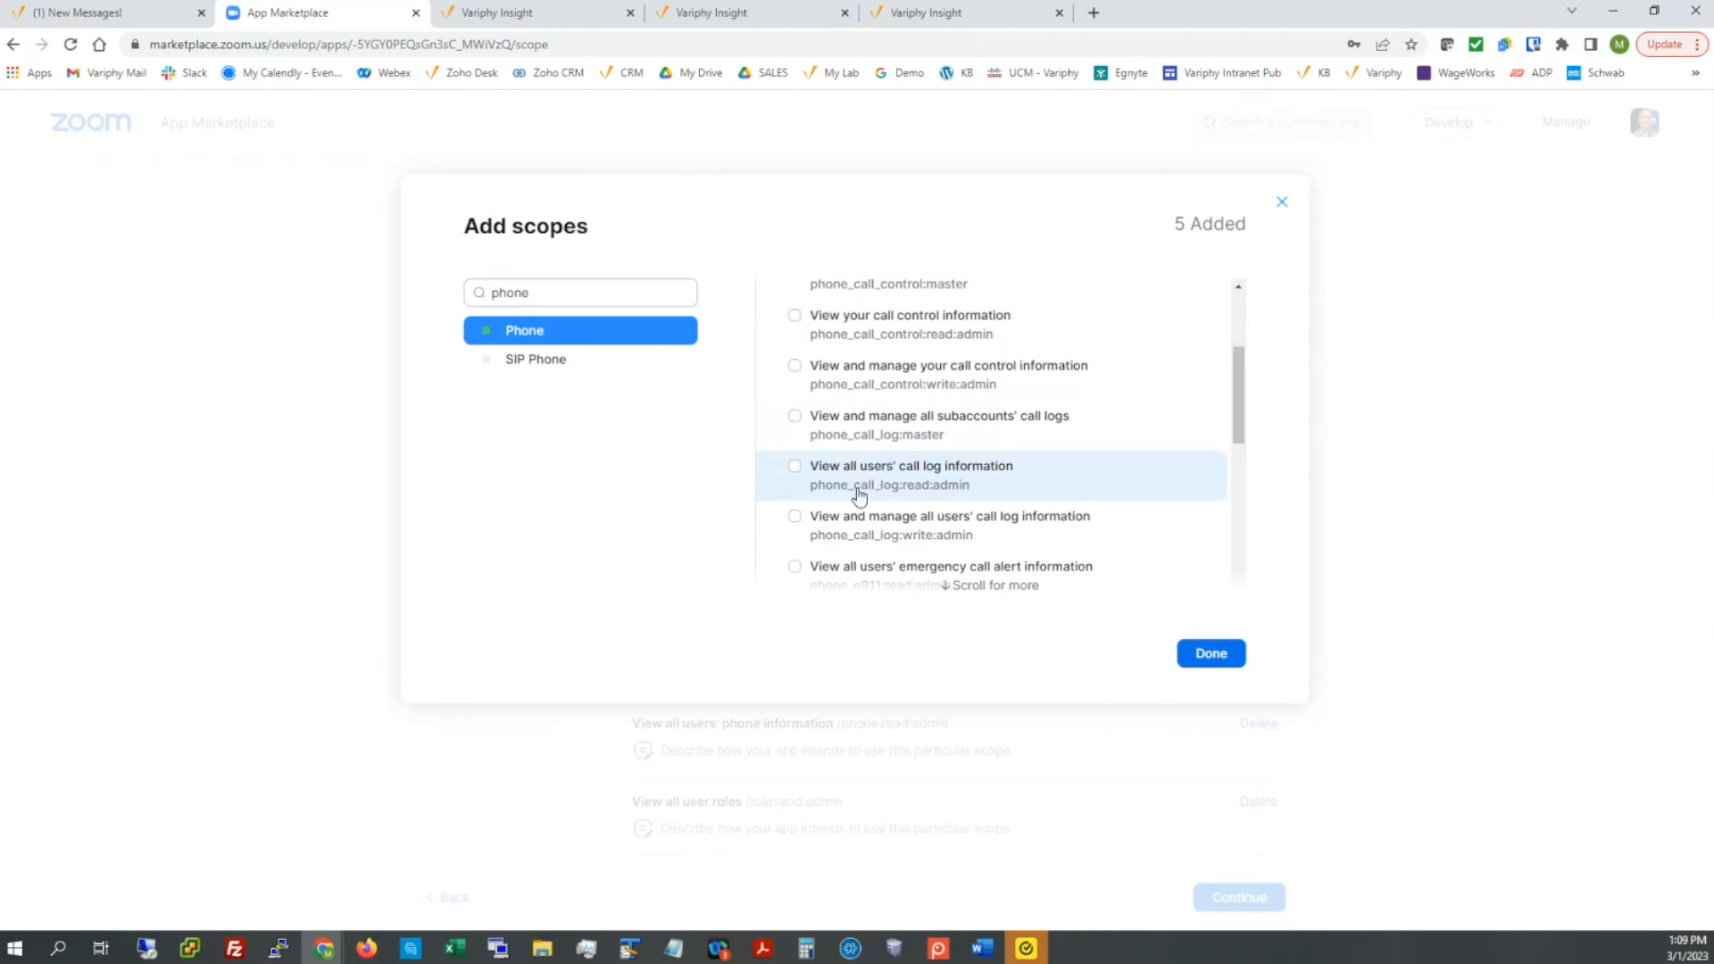
pyautogui.click(795, 466)
pyautogui.scroll(-2, 766, 442)
pyautogui.scroll(-1, 766, 441)
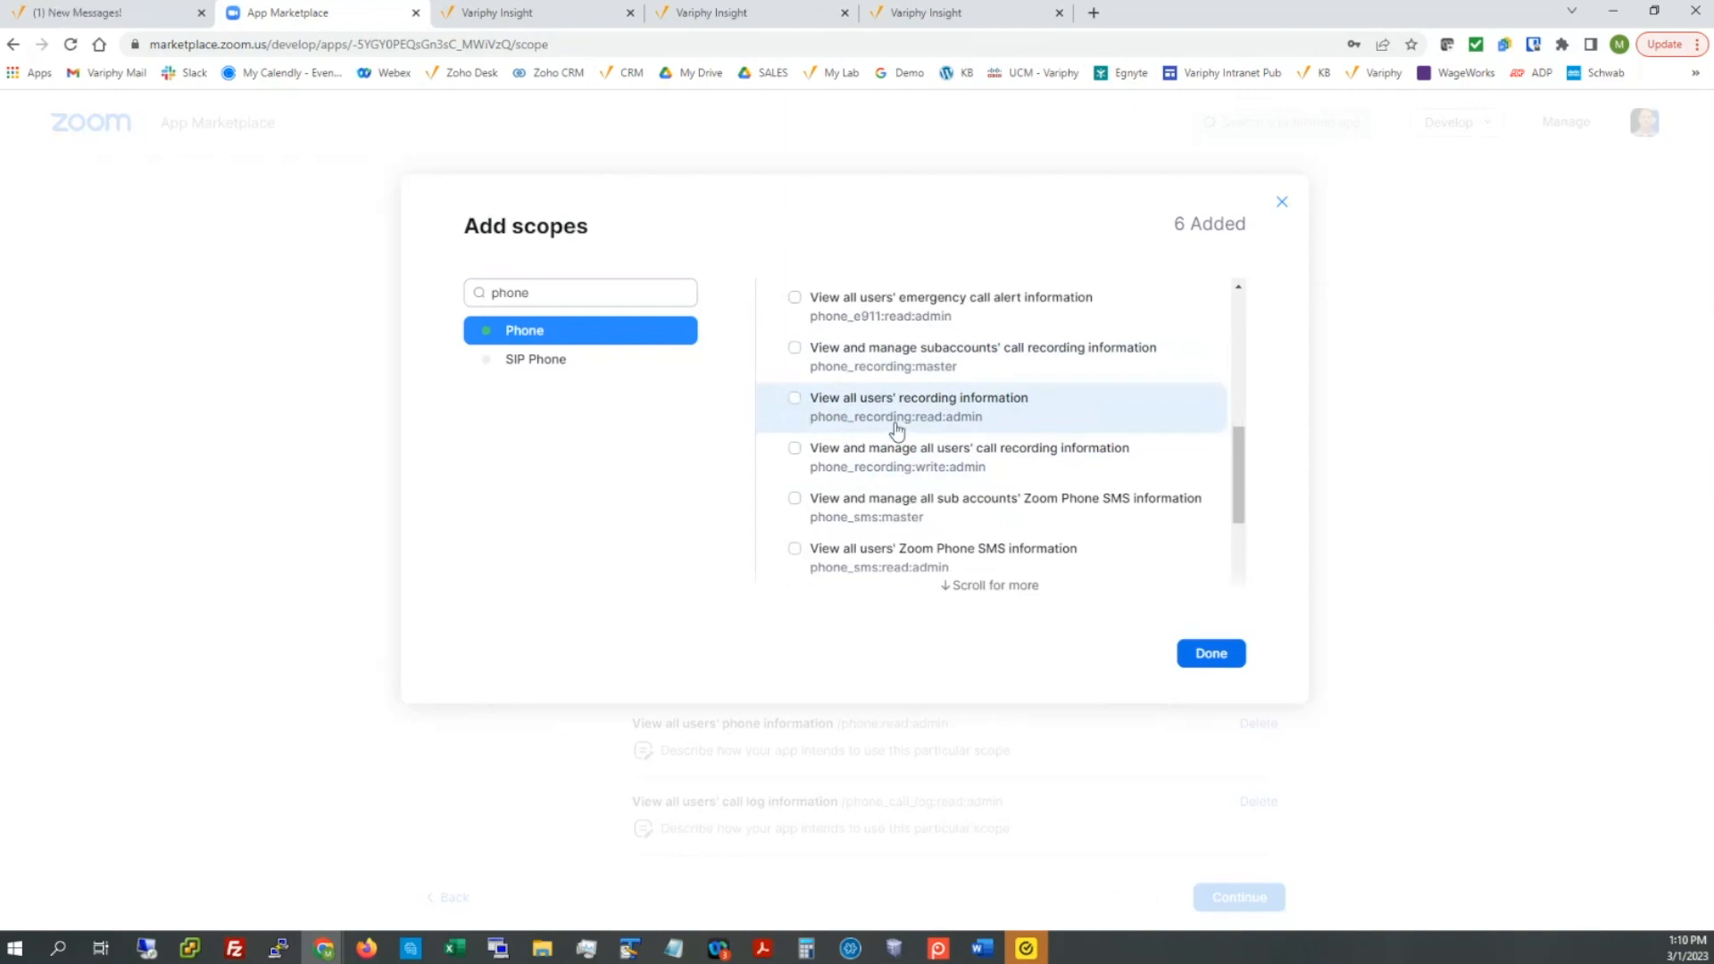
pyautogui.click(794, 399)
pyautogui.click(1218, 656)
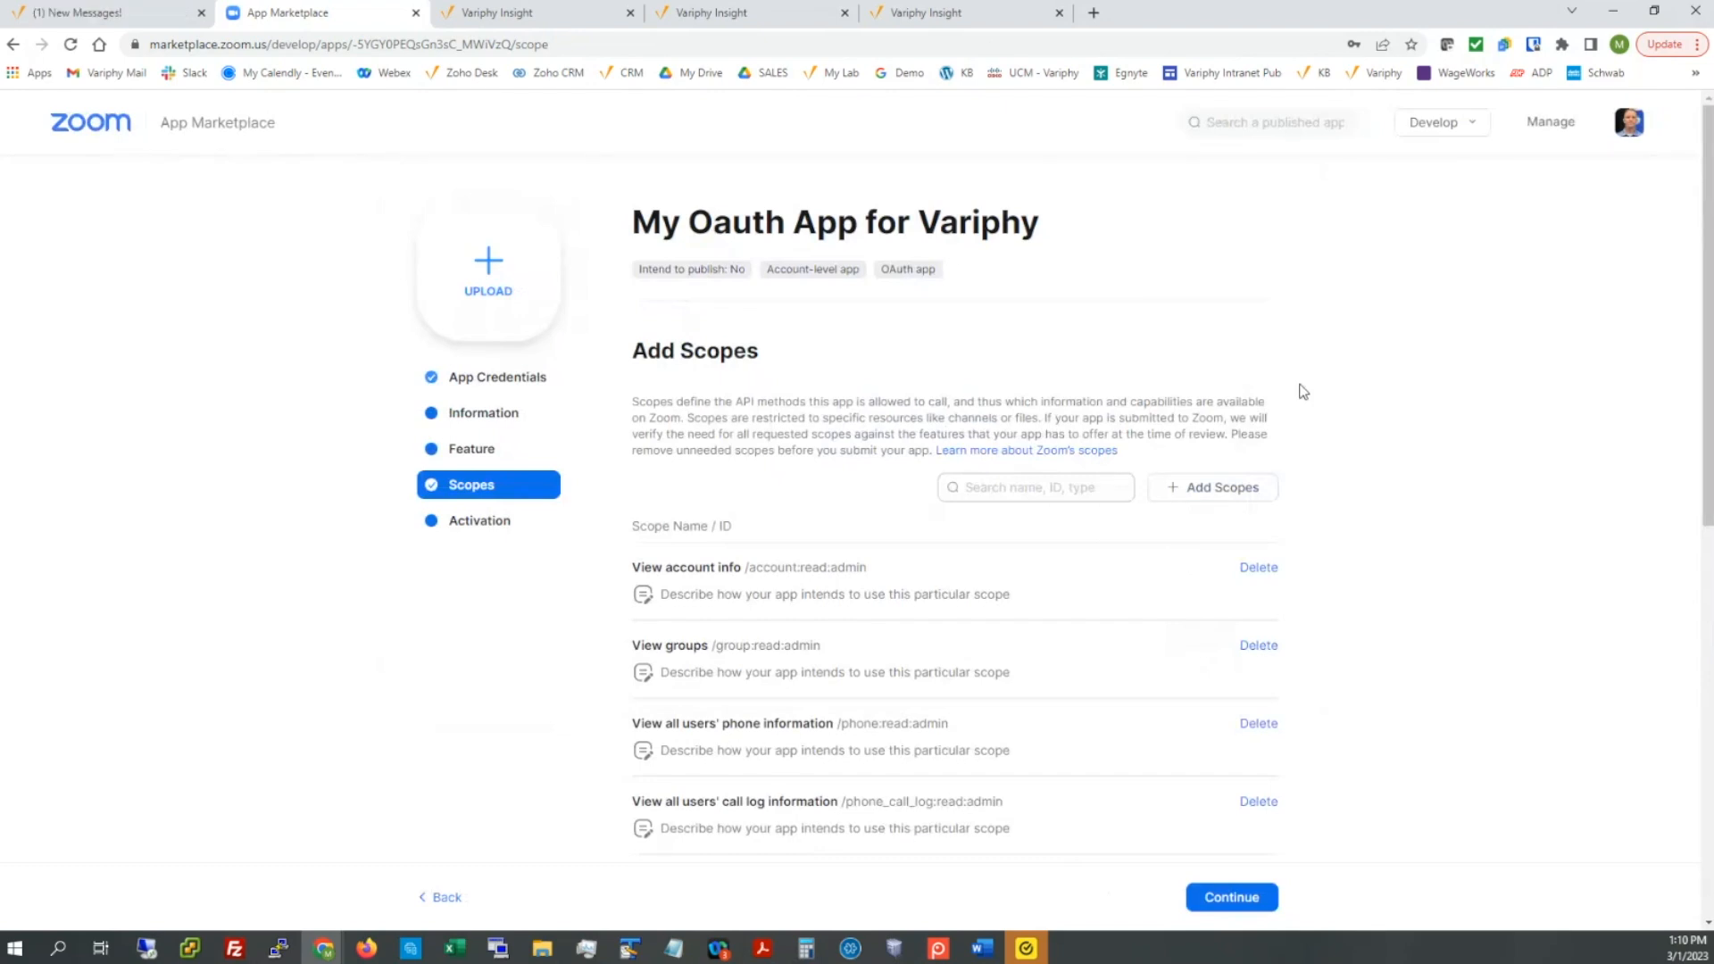
# Step: Review the seven added scopes and proceed to the Activation page
pyautogui.scroll(-1, 1303, 392)
pyautogui.scroll(-1, 1303, 392)
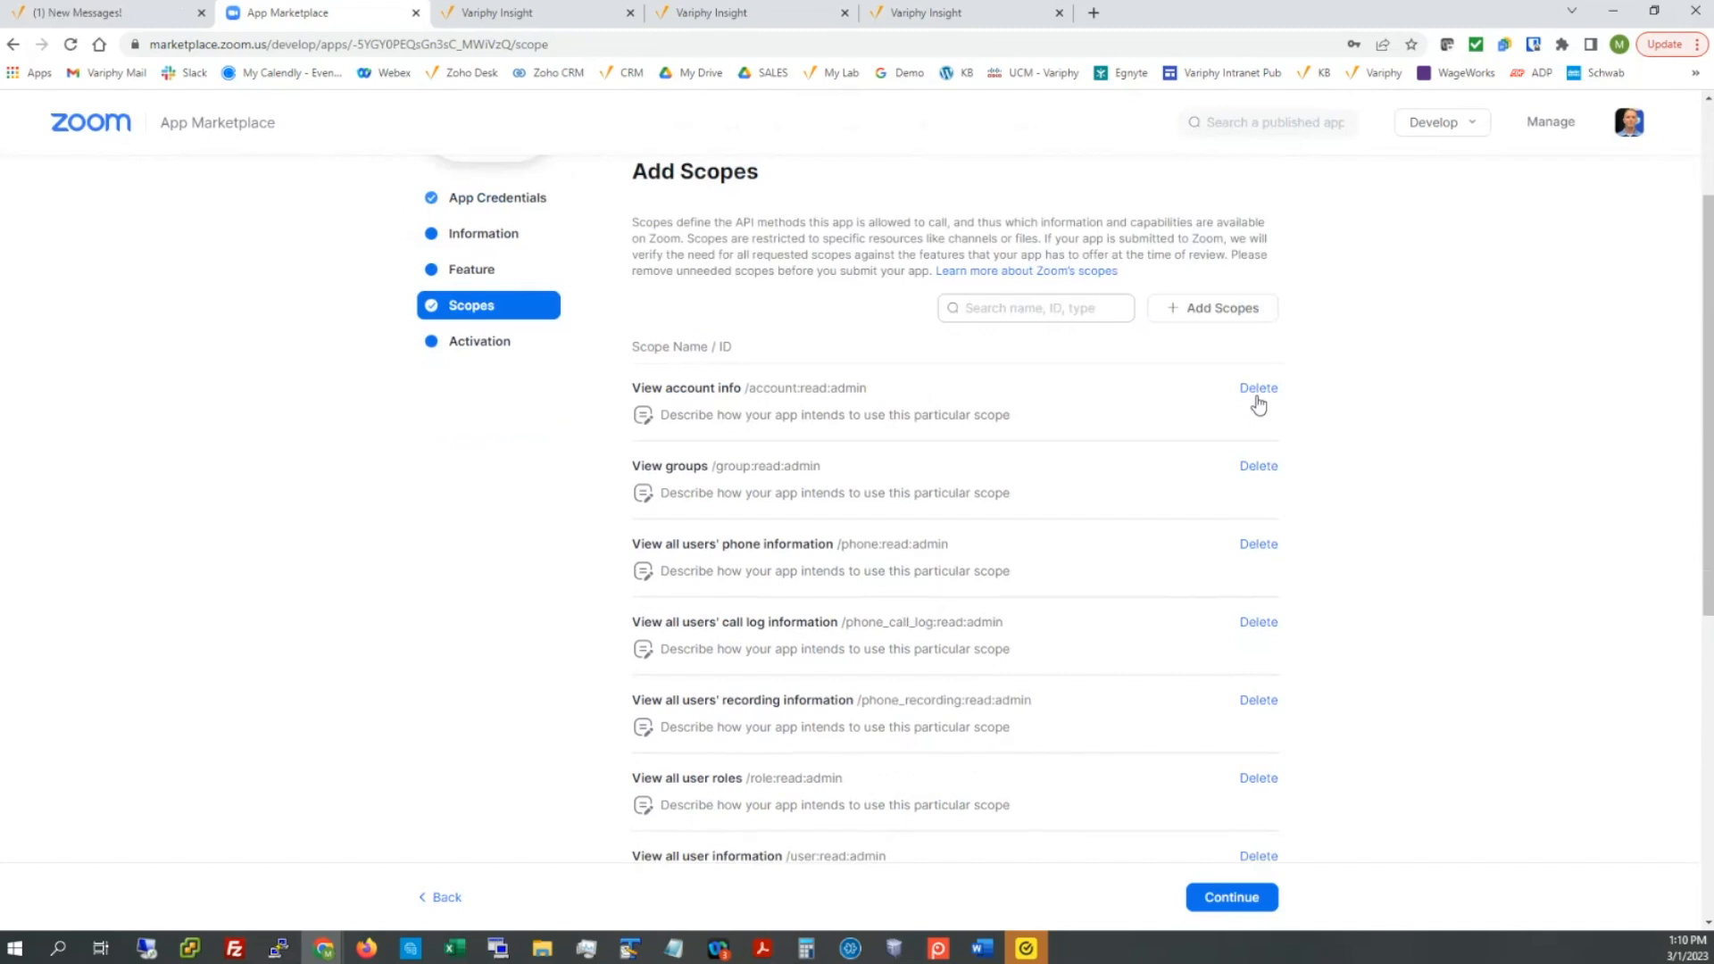
pyautogui.scroll(-1, 1114, 406)
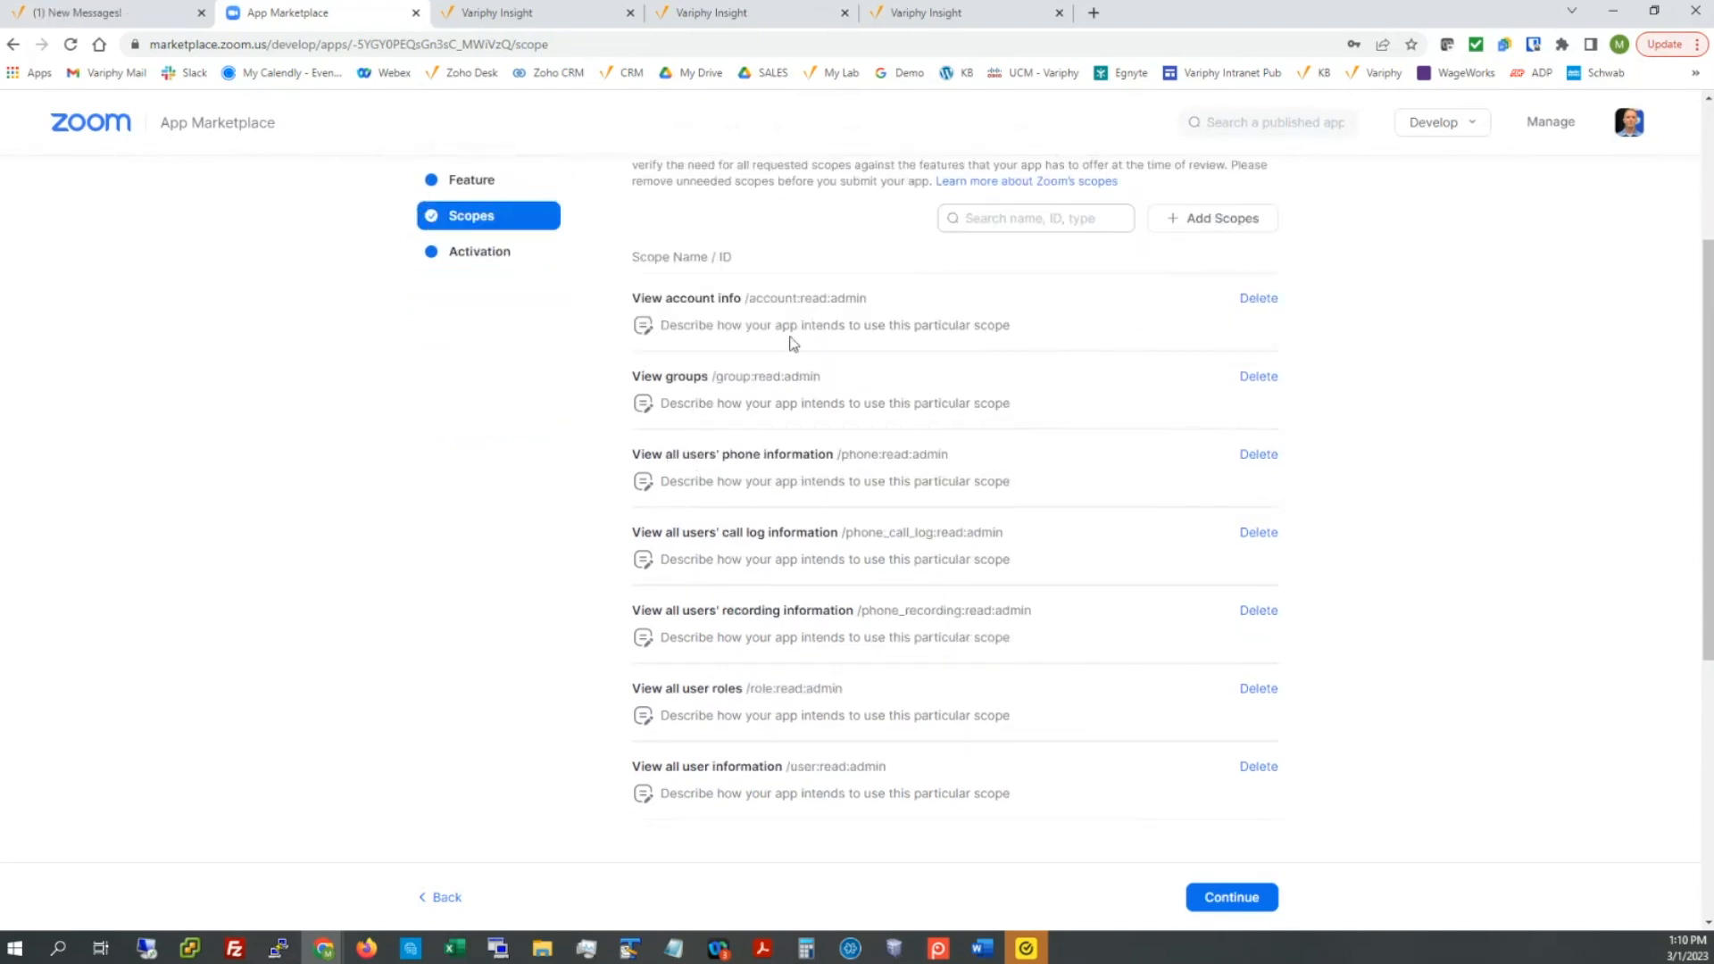
pyautogui.click(1228, 898)
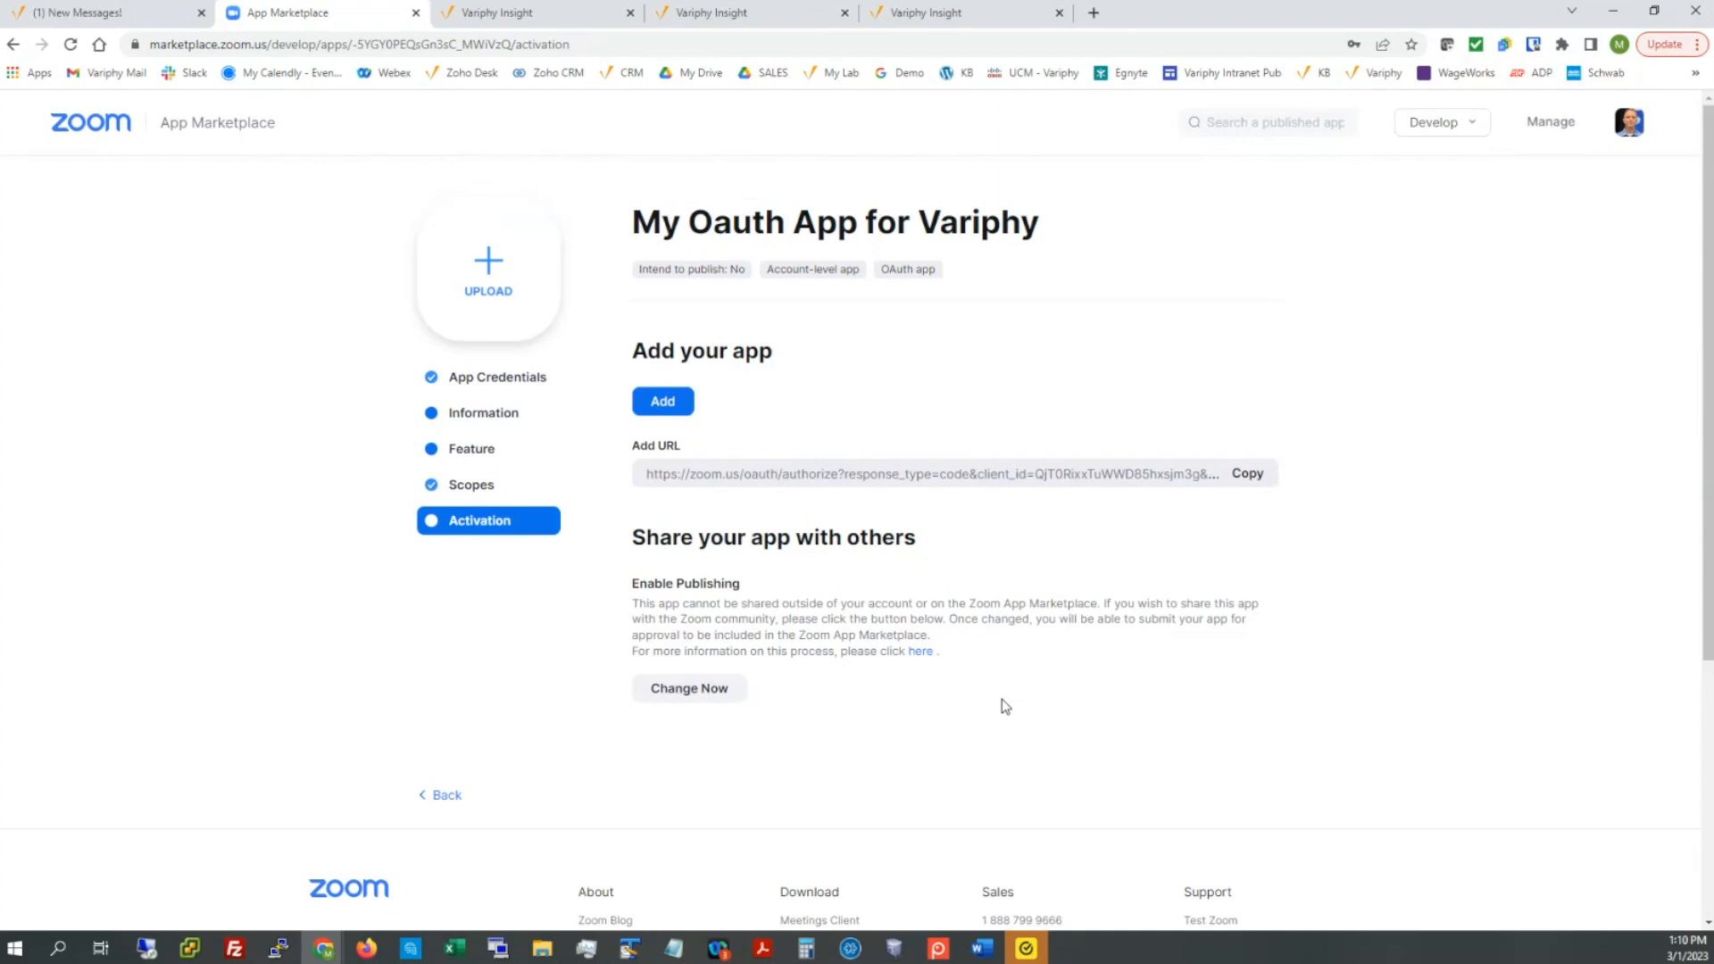
# Step: Add the app and allow it access to the Zoom account on the consent page
pyautogui.click(661, 403)
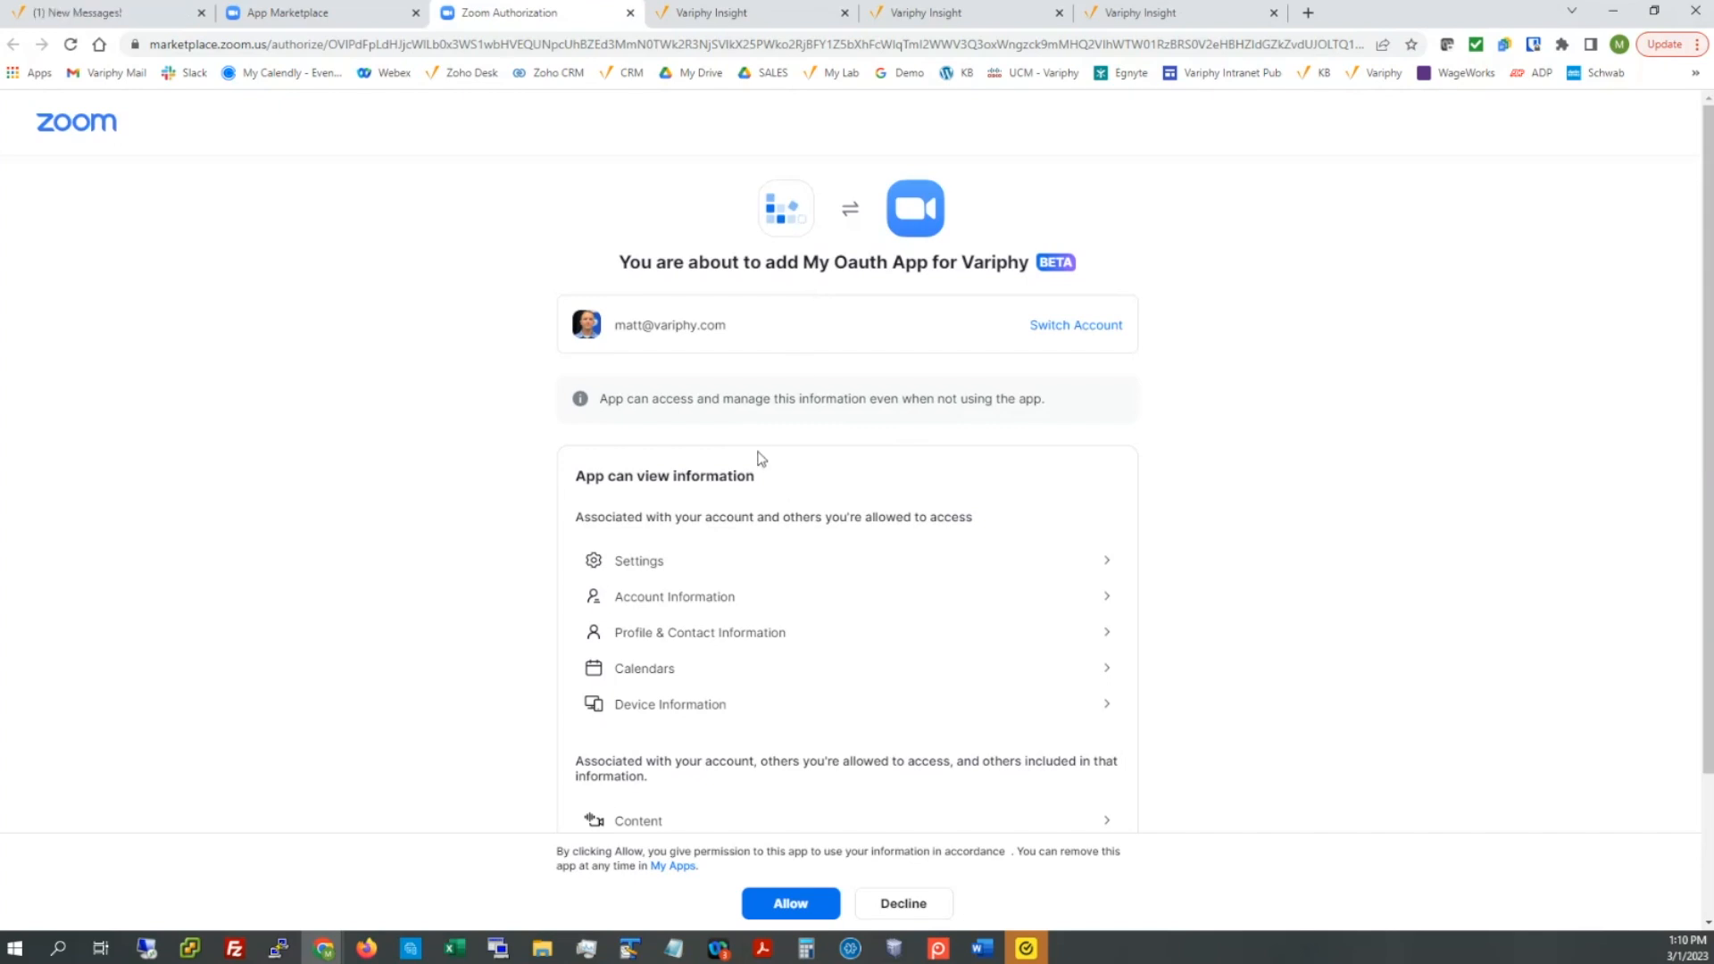
pyautogui.scroll(-1, 509, 536)
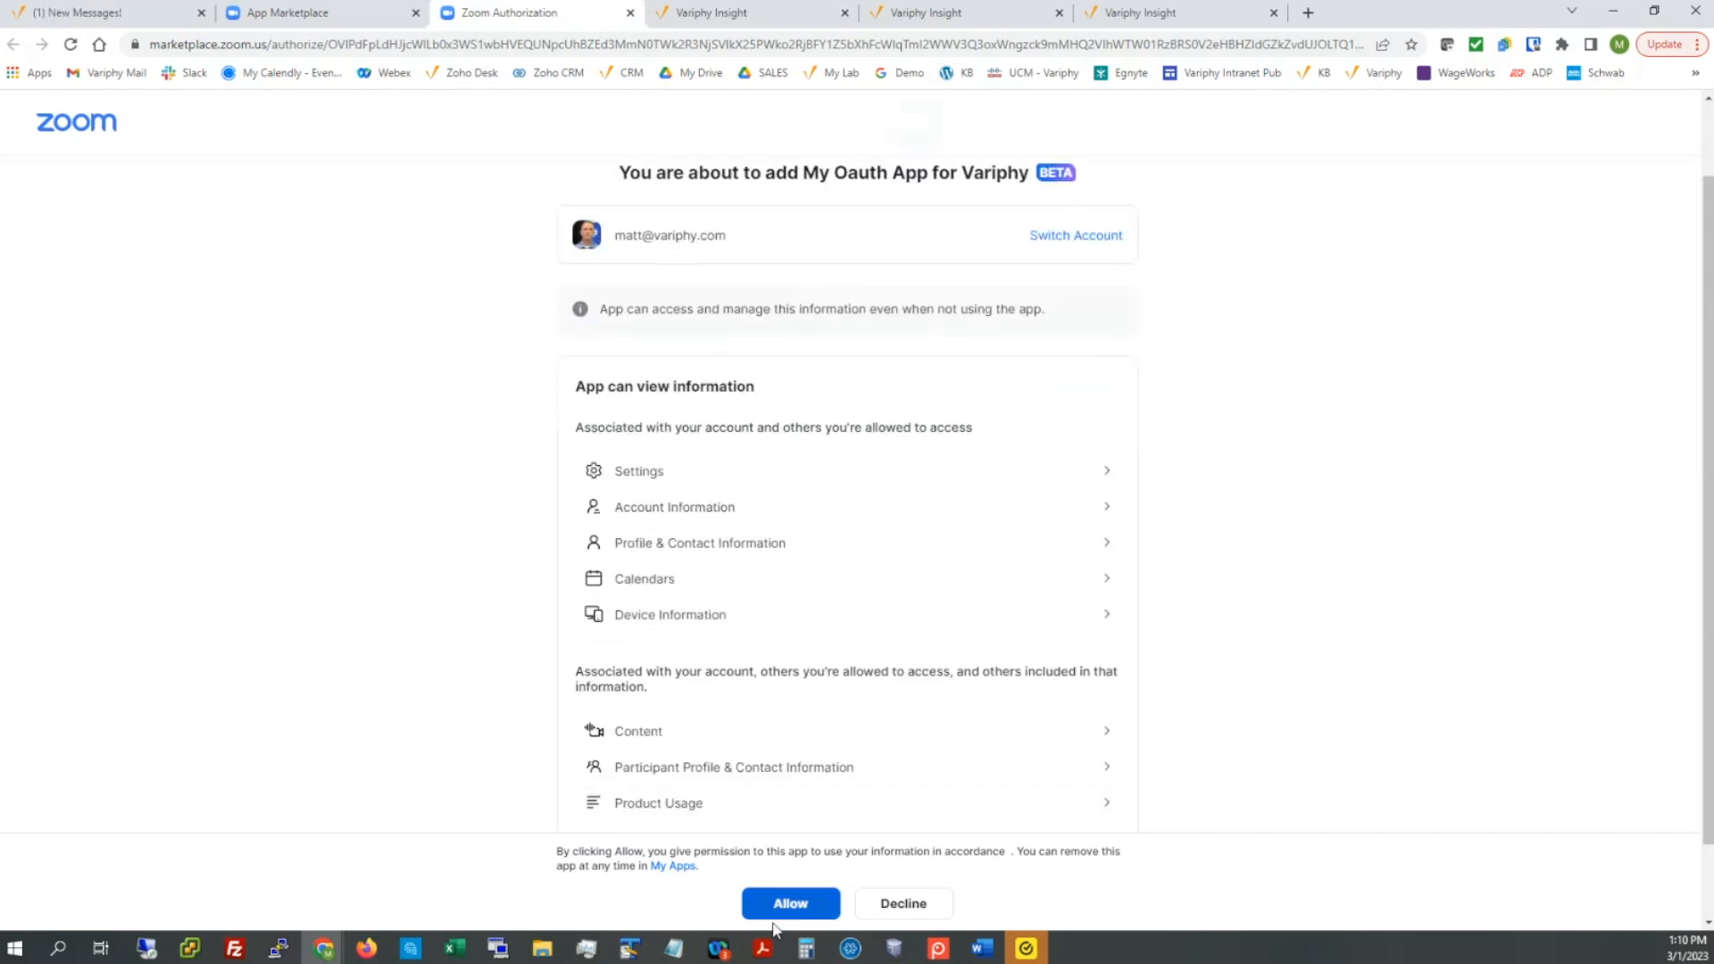
pyautogui.click(800, 904)
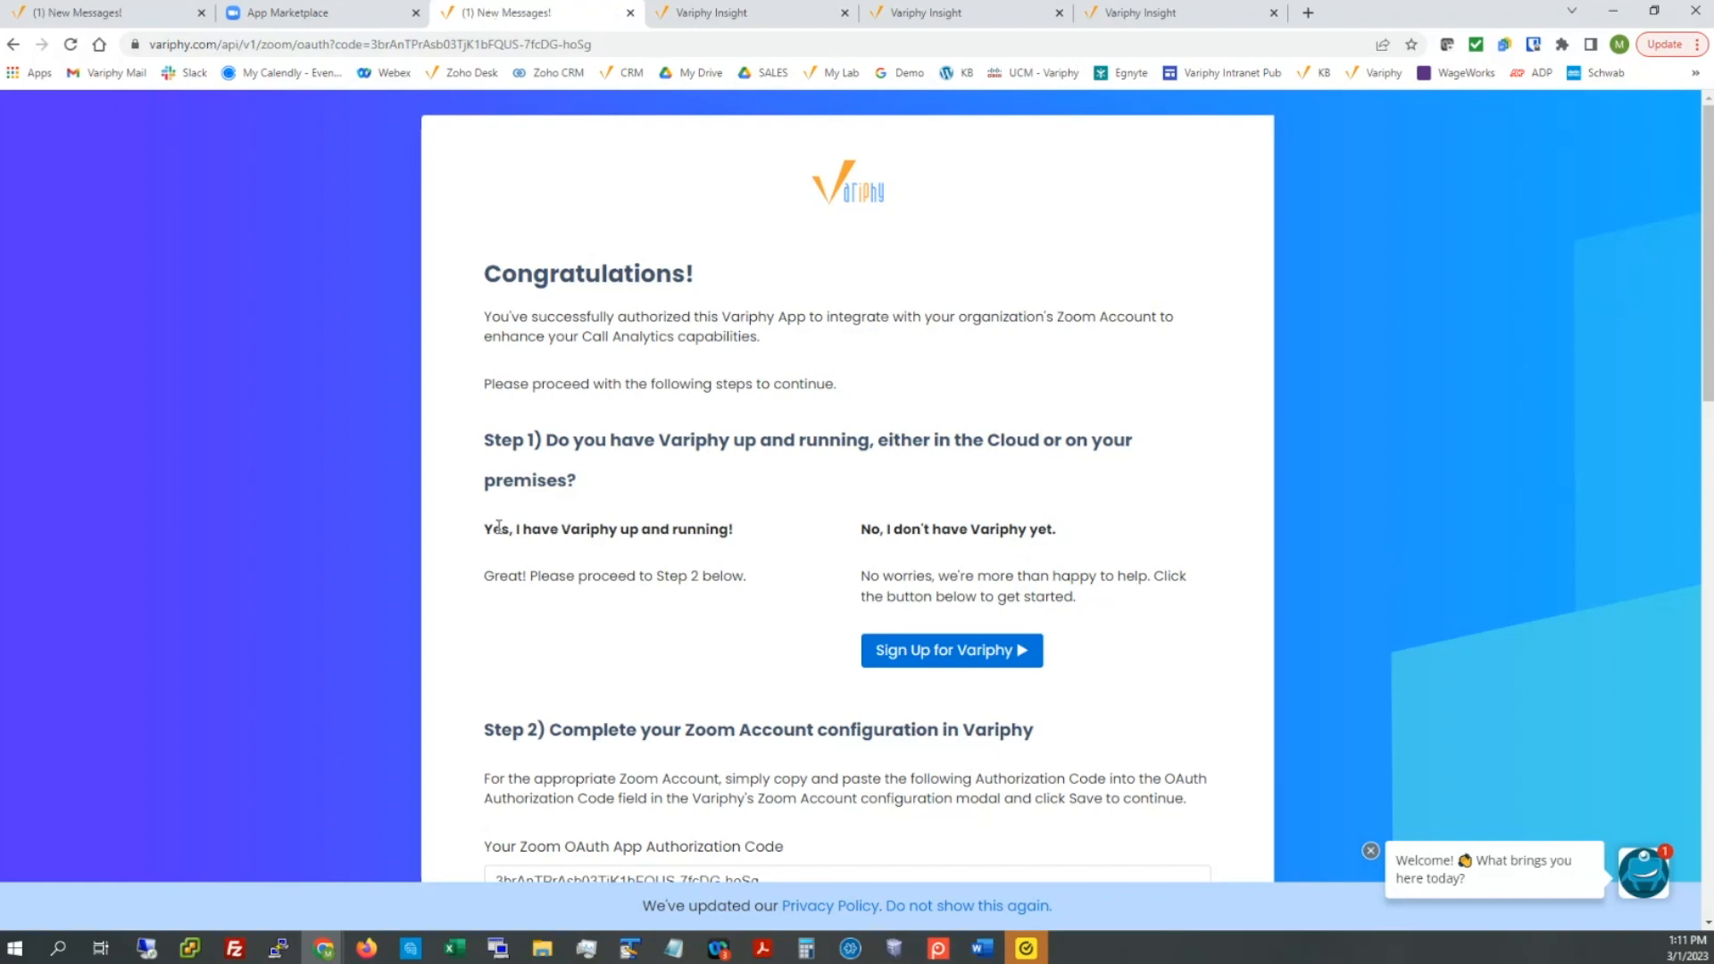
# Step: Copy the Zoom authorization code from the Variphy instructions page
pyautogui.moveTo(494, 528); pyautogui.dragTo(522, 536)
pyautogui.scroll(-2, 654, 603)
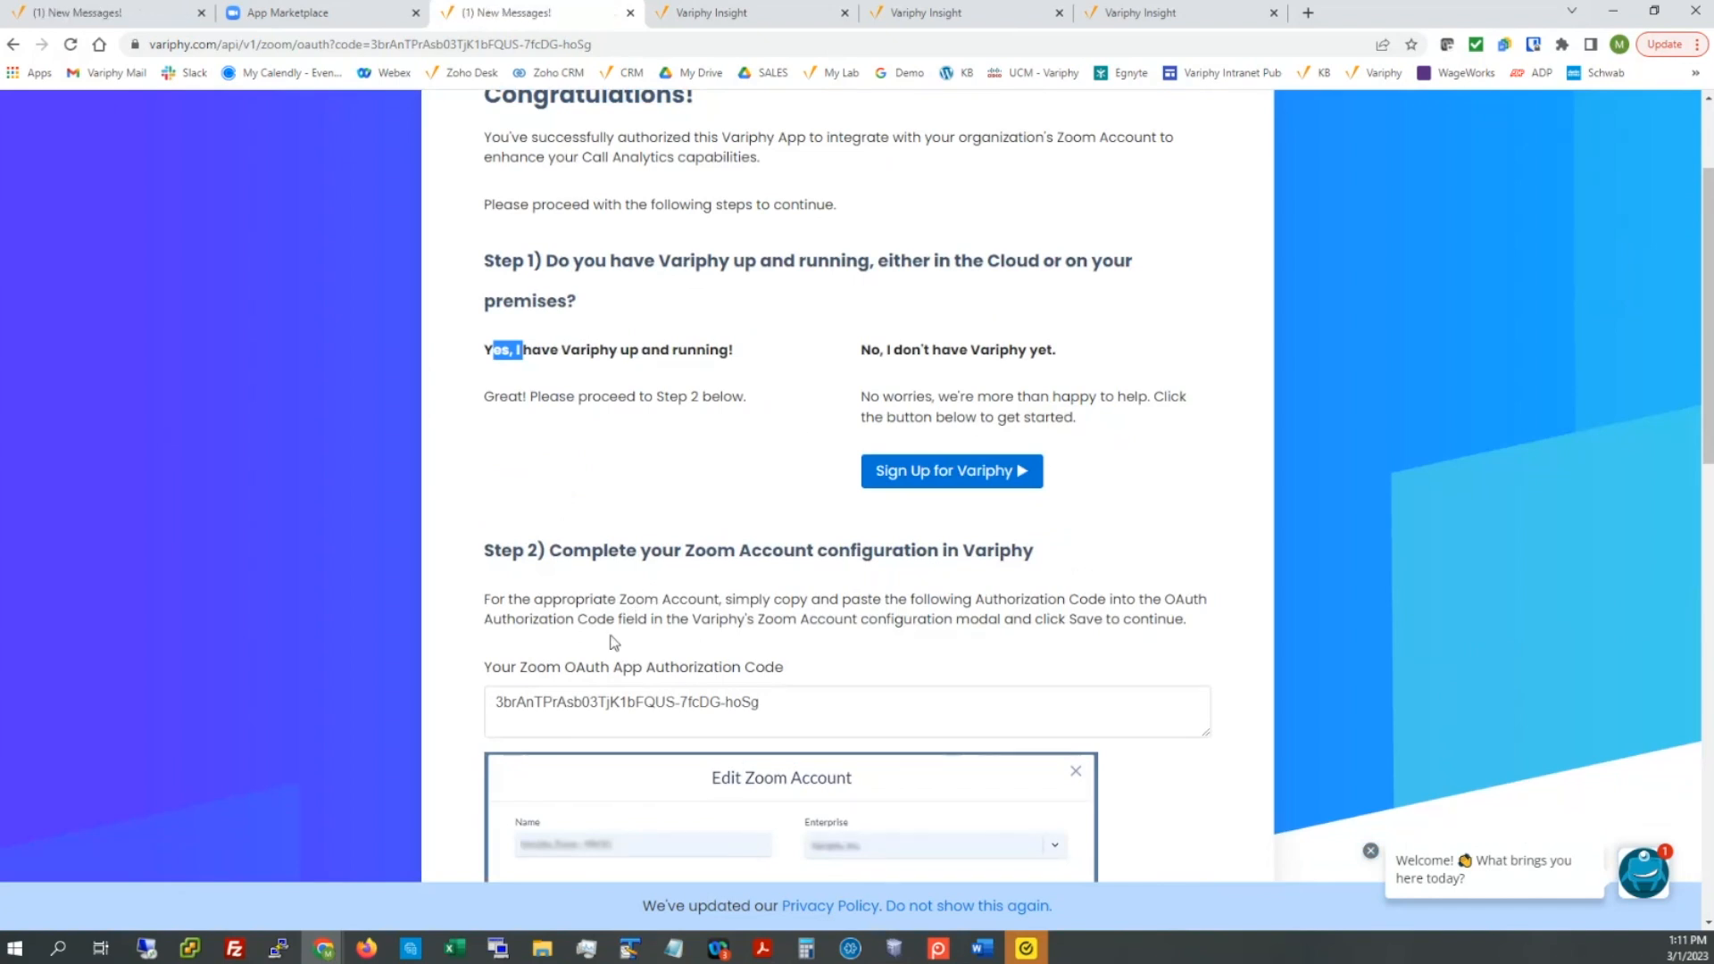
pyautogui.moveTo(485, 668)
pyautogui.mouseDown()
pyautogui.moveTo(778, 668)
pyautogui.moveTo(680, 702)
pyautogui.moveTo(482, 702)
pyautogui.mouseUp()
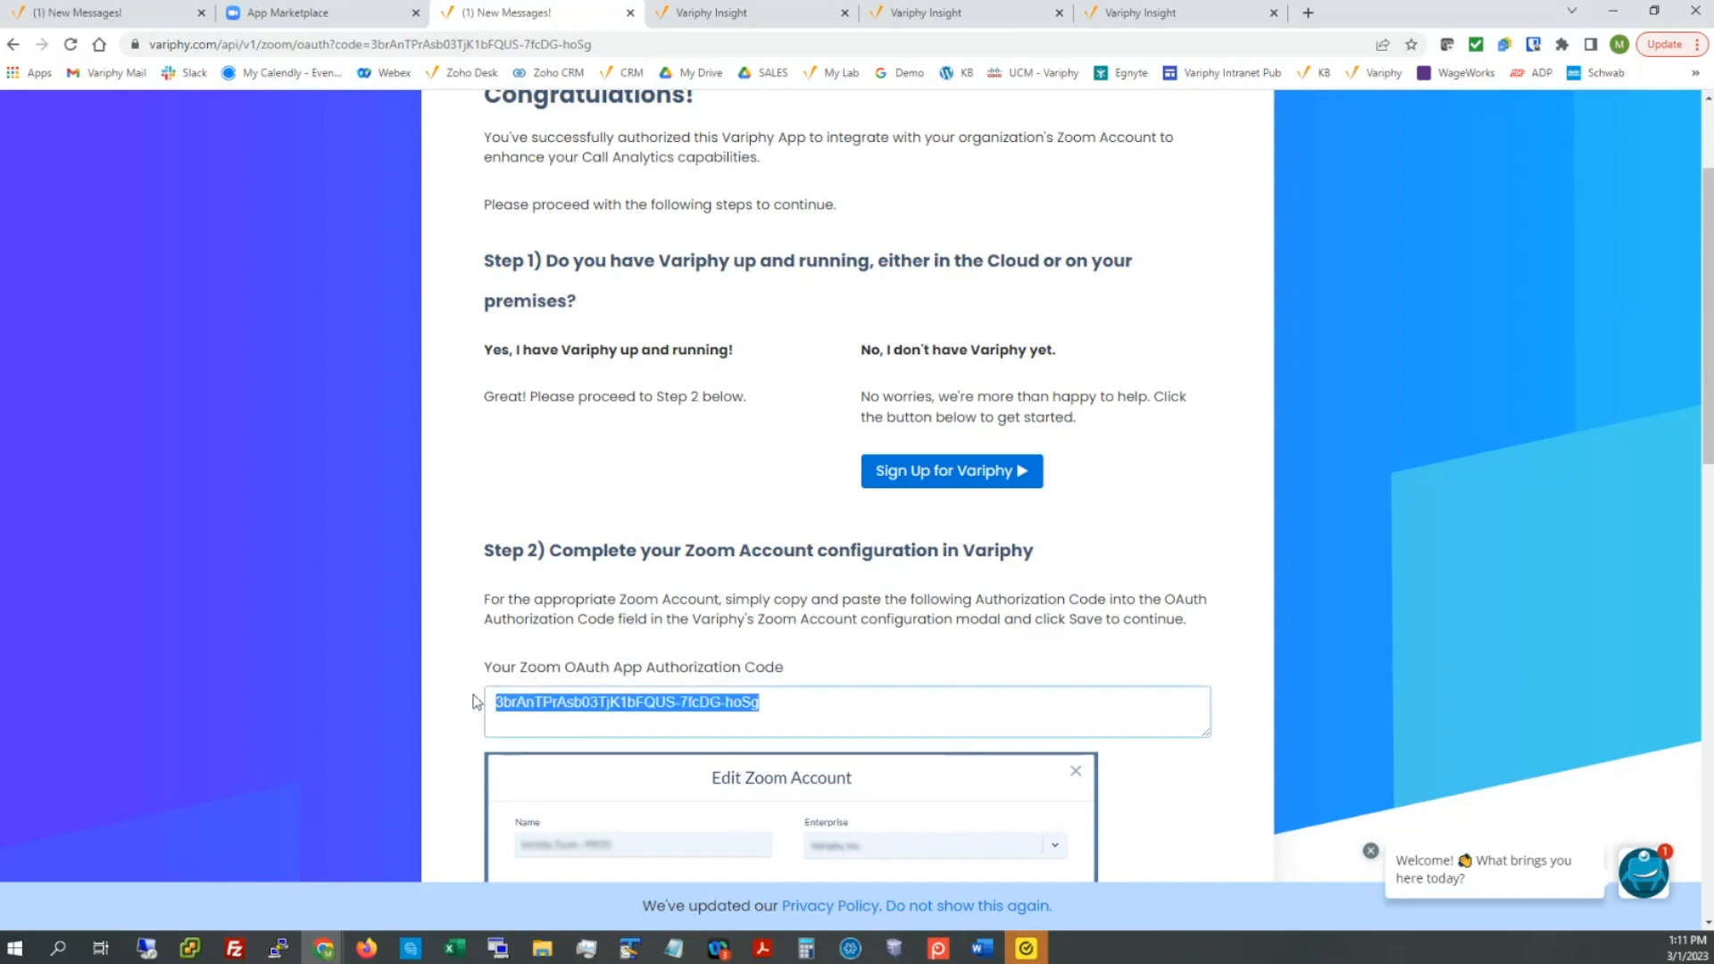
pyautogui.rightClick(536, 702)
pyautogui.click(582, 464)
# Step: Switch away from the instructions and go to the Variphy Insight sign-in tab
pyautogui.hotkey('alt', 'Tab')
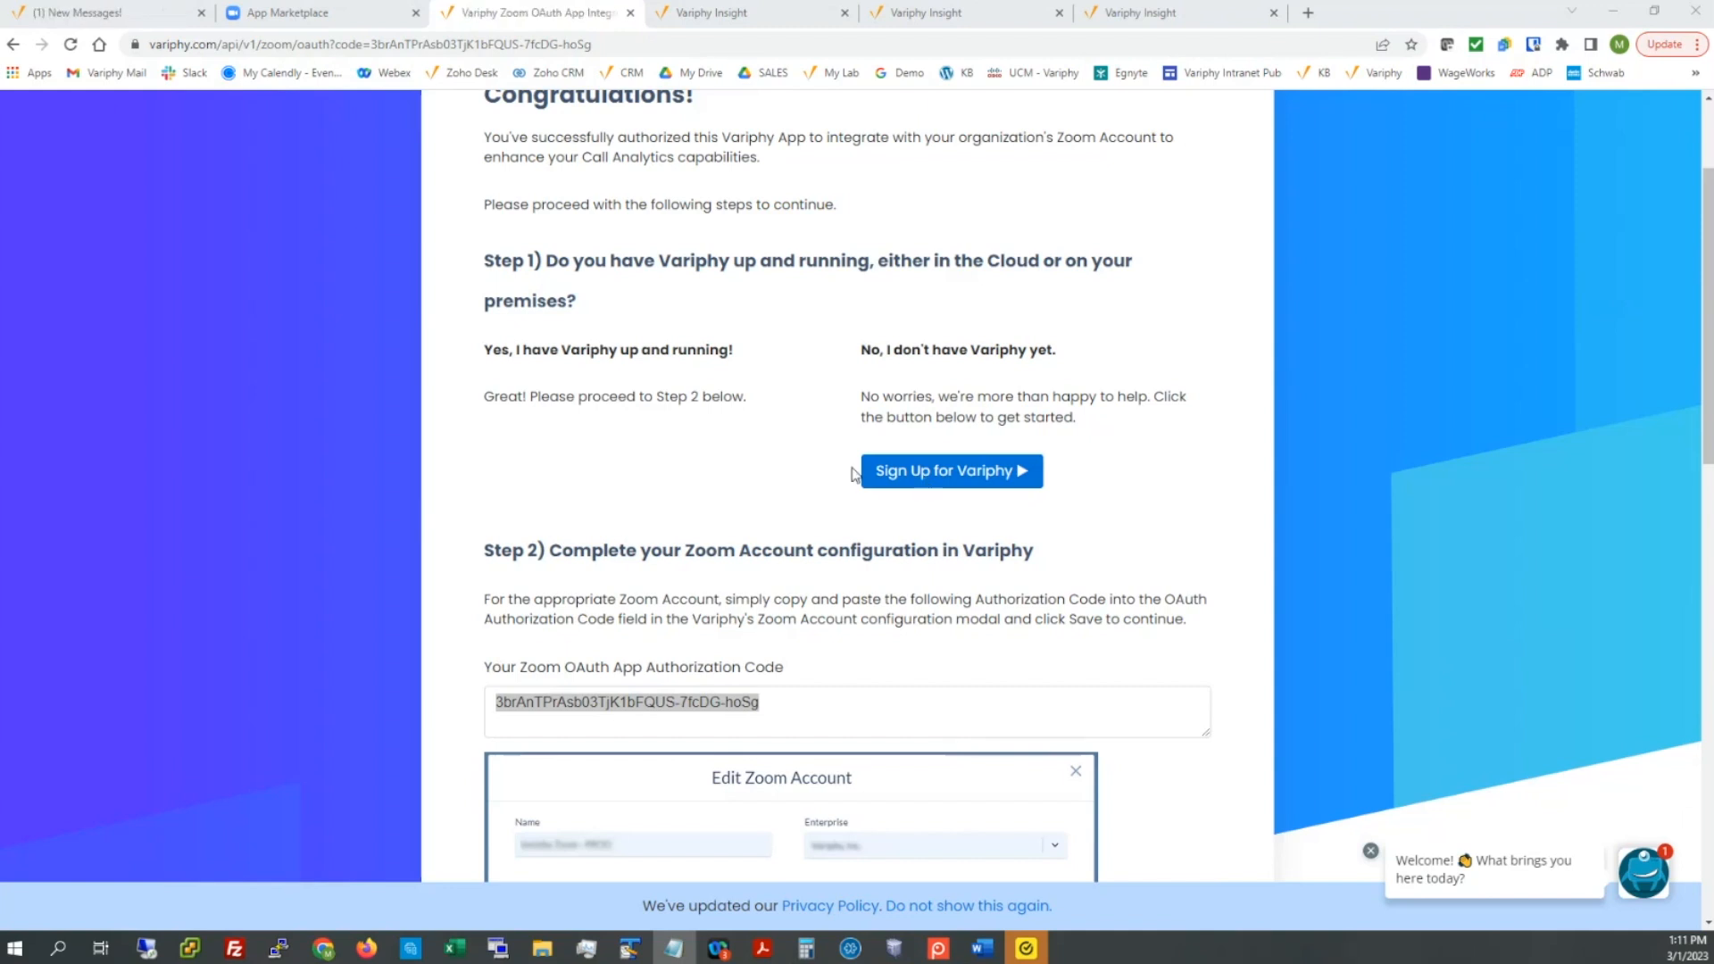
pyautogui.scroll(-2, 855, 474)
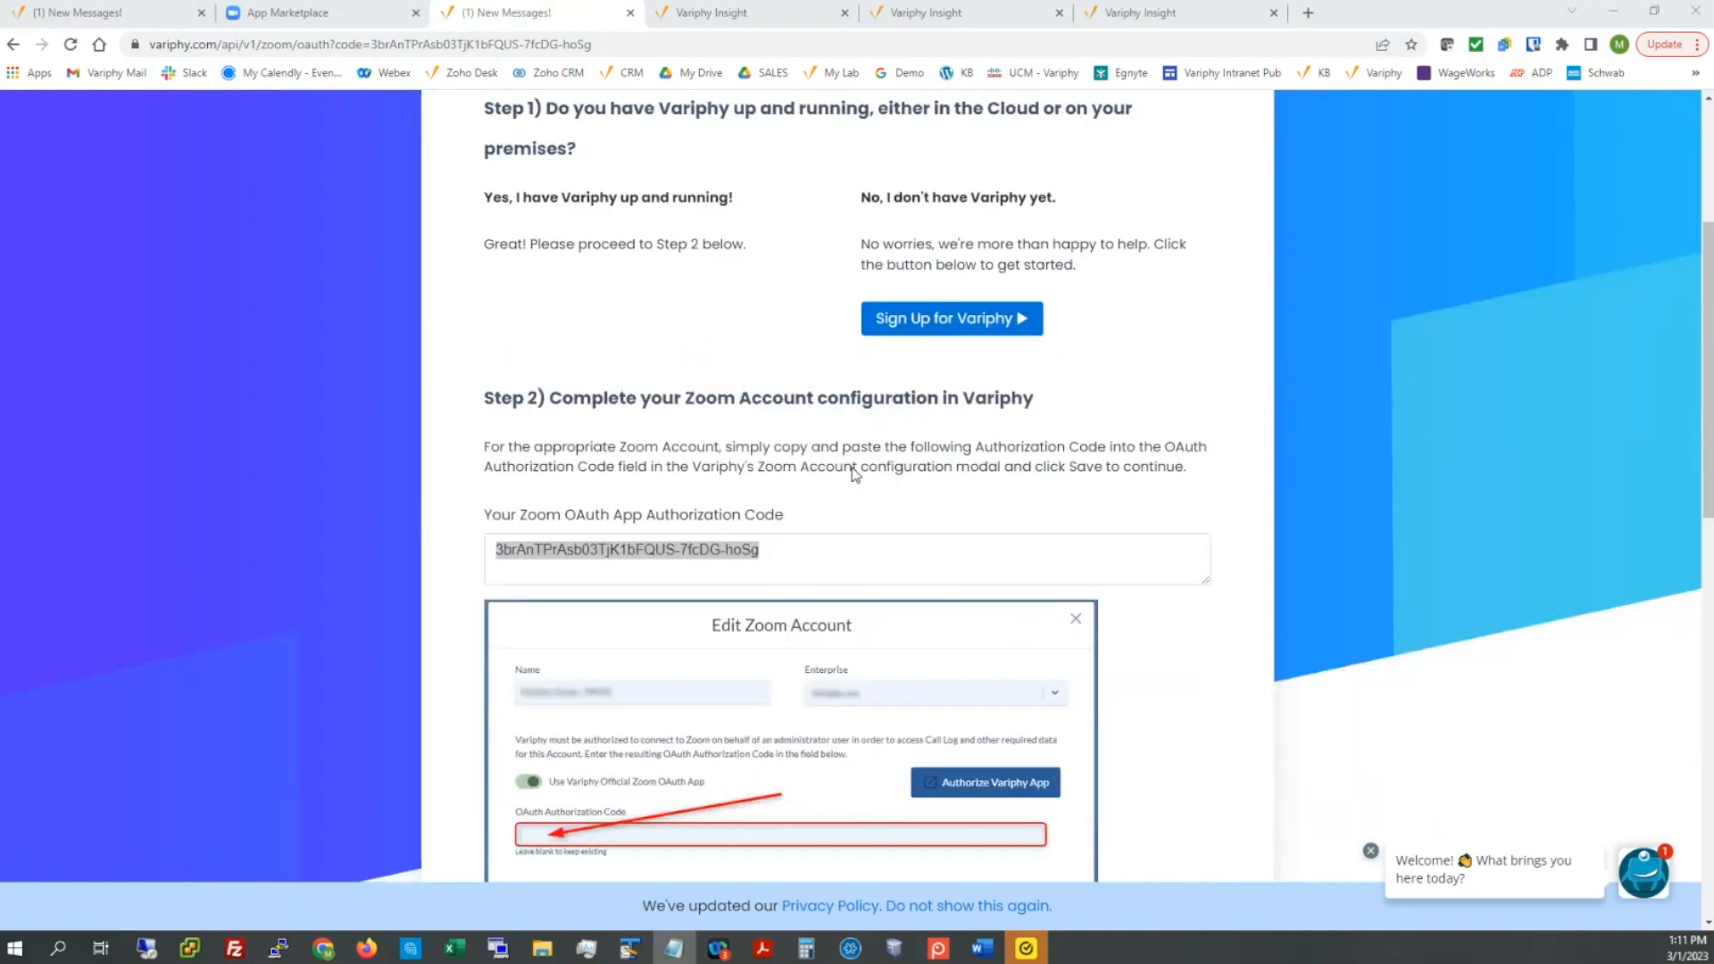
pyautogui.scroll(-3, 855, 474)
pyautogui.scroll(-1, 855, 474)
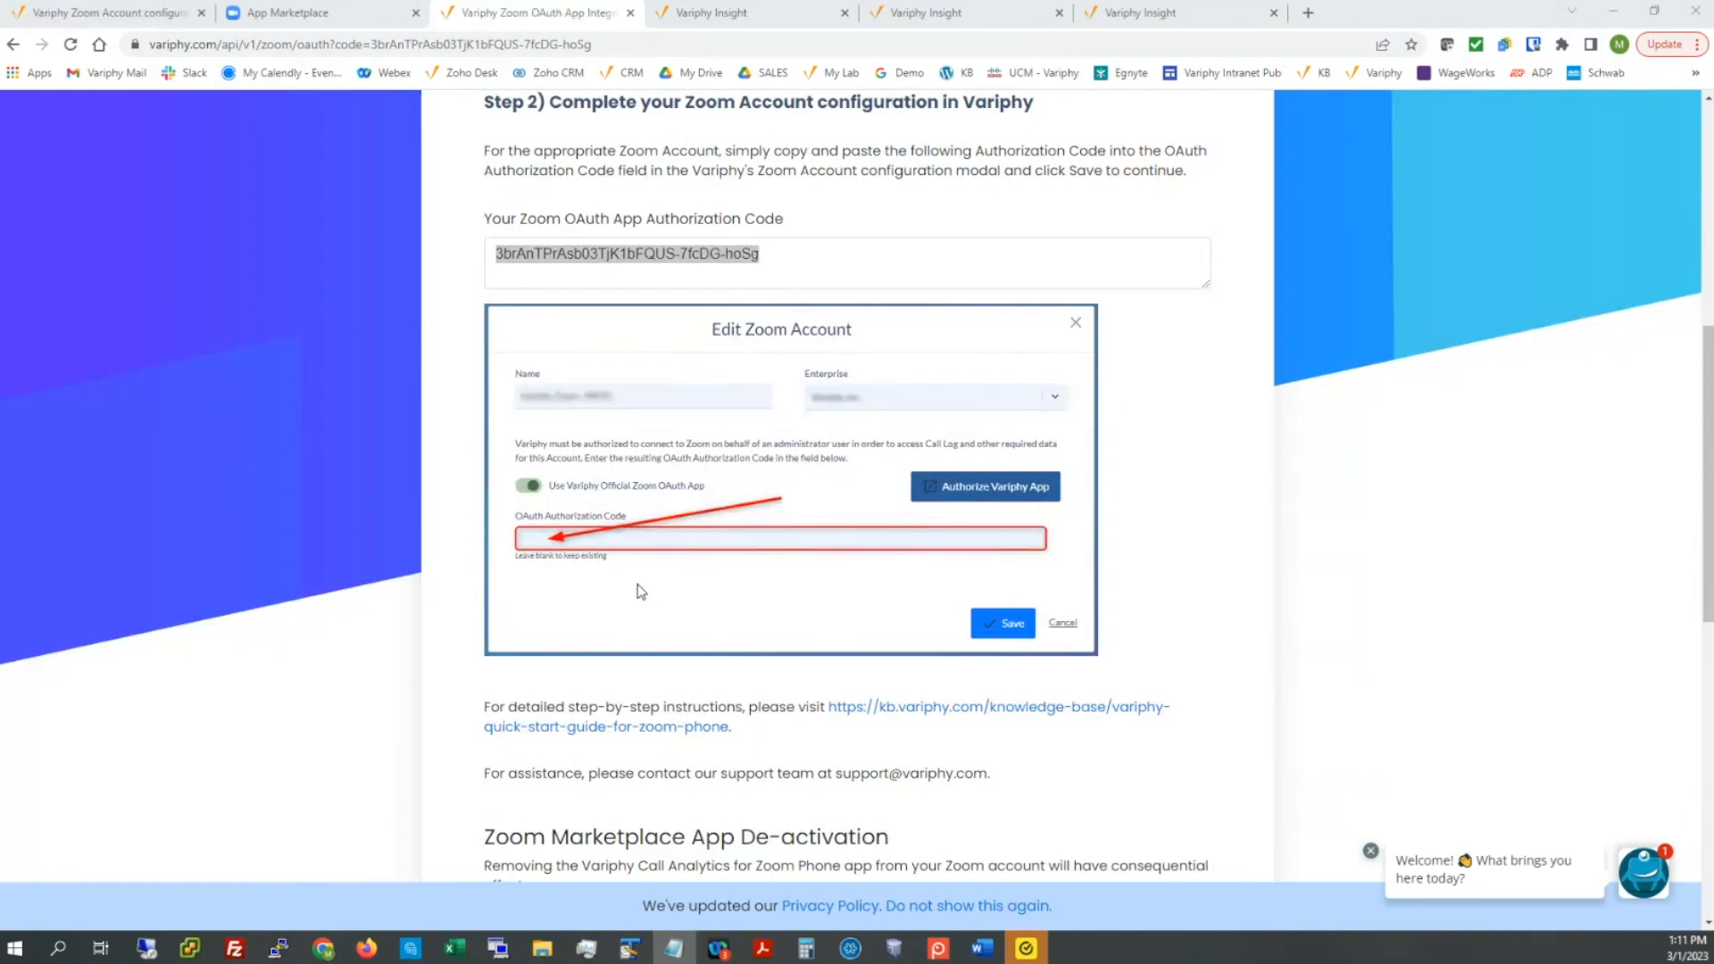
pyautogui.scroll(-1, 952, 625)
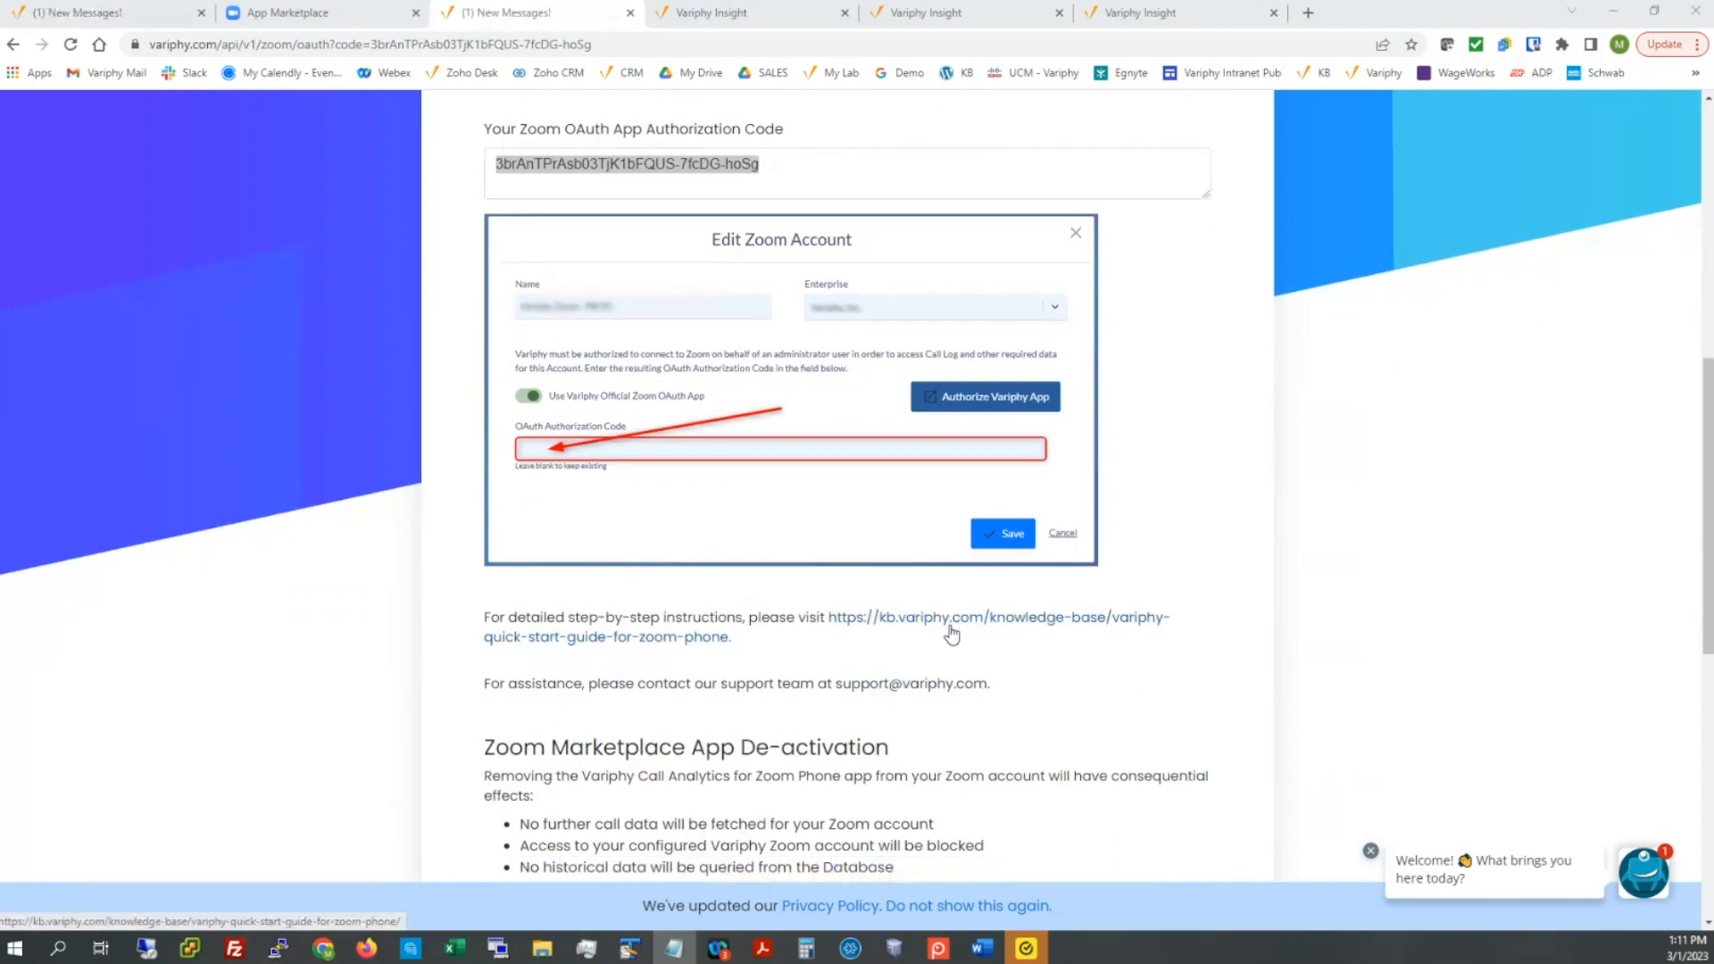
pyautogui.scroll(-1, 951, 634)
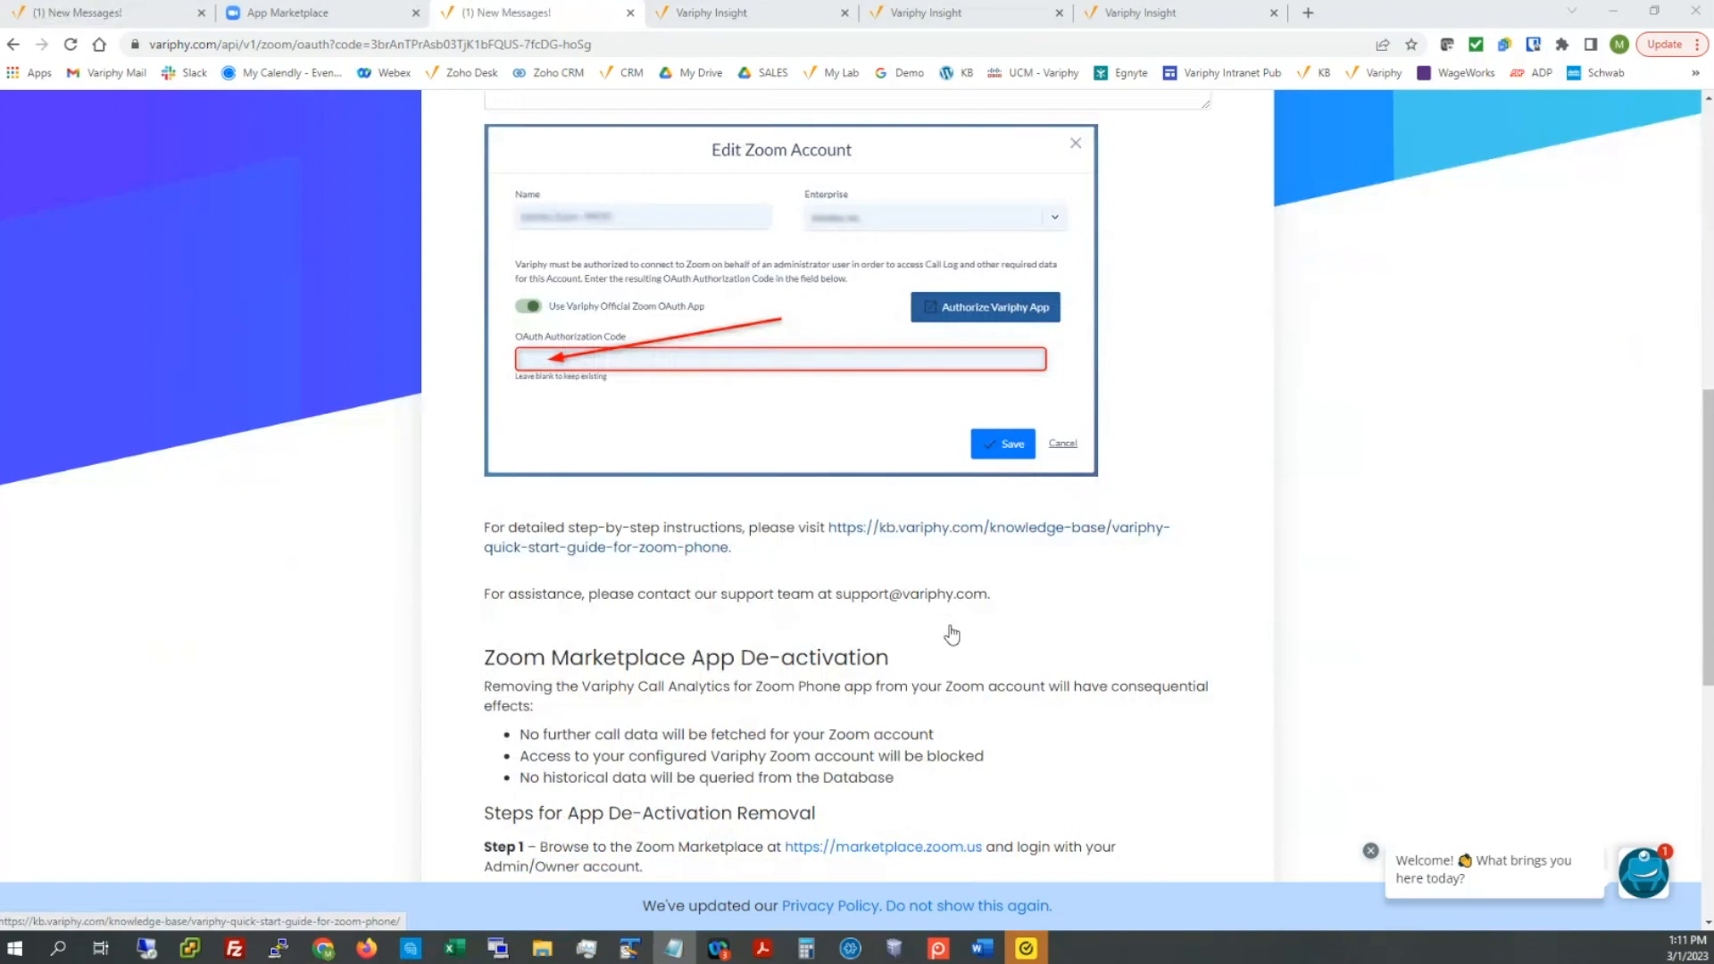
pyautogui.scroll(-1, 895, 623)
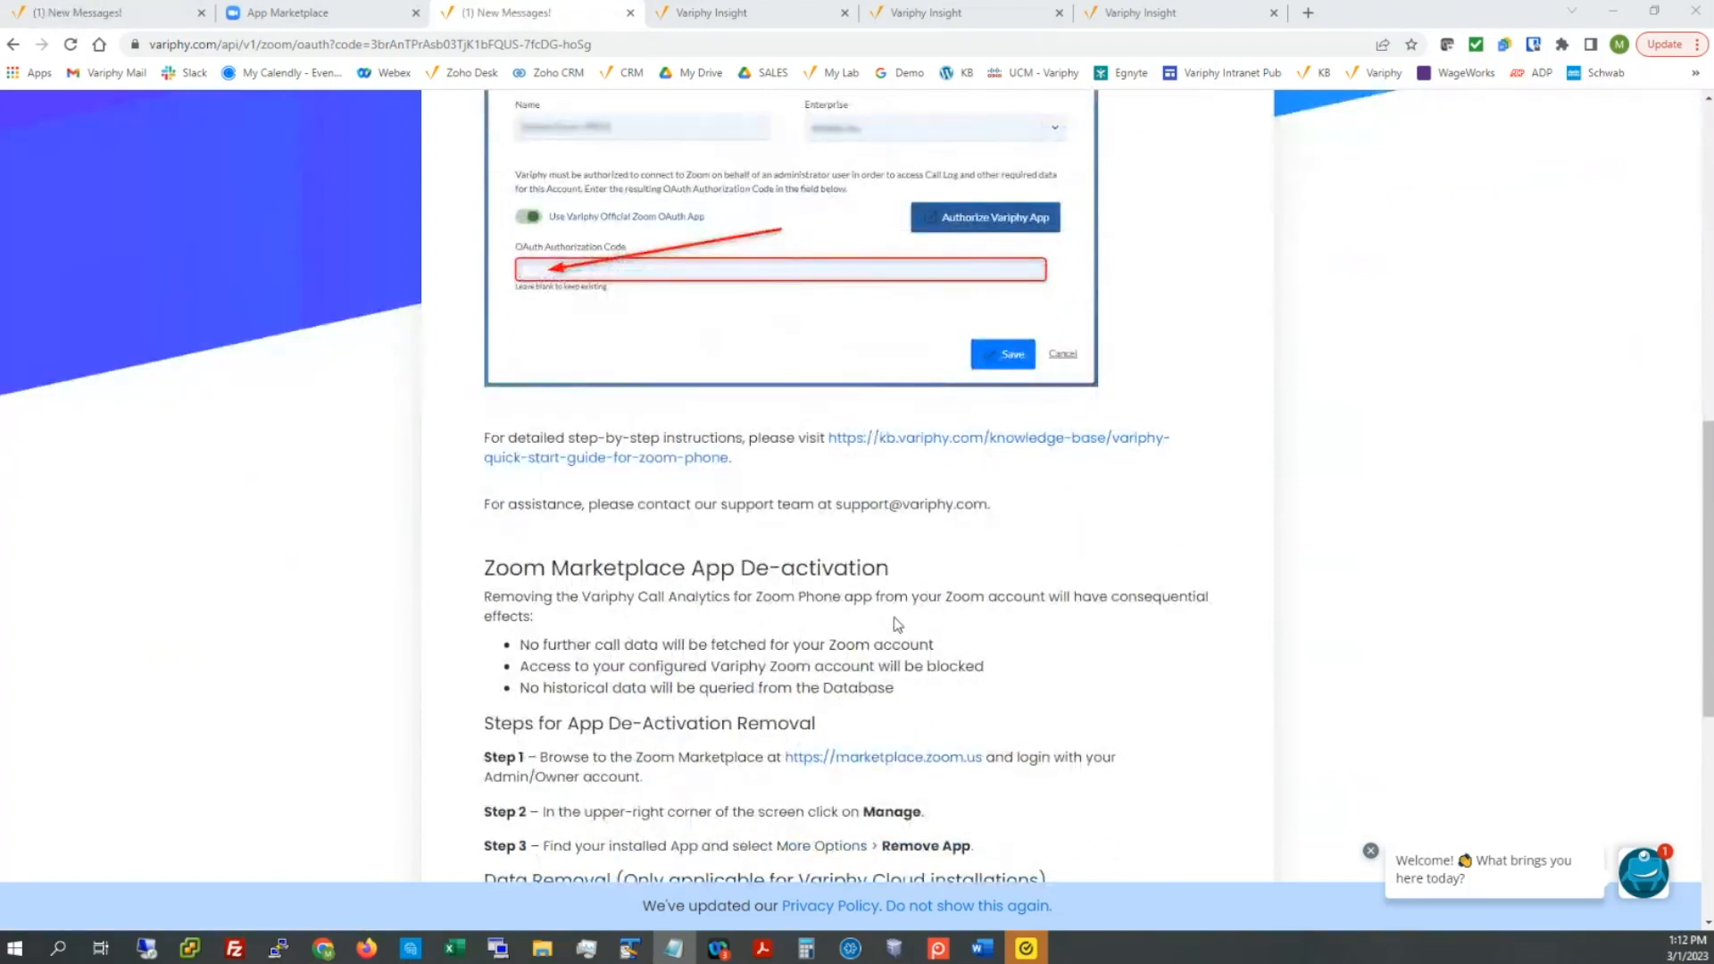
pyautogui.scroll(-1, 897, 624)
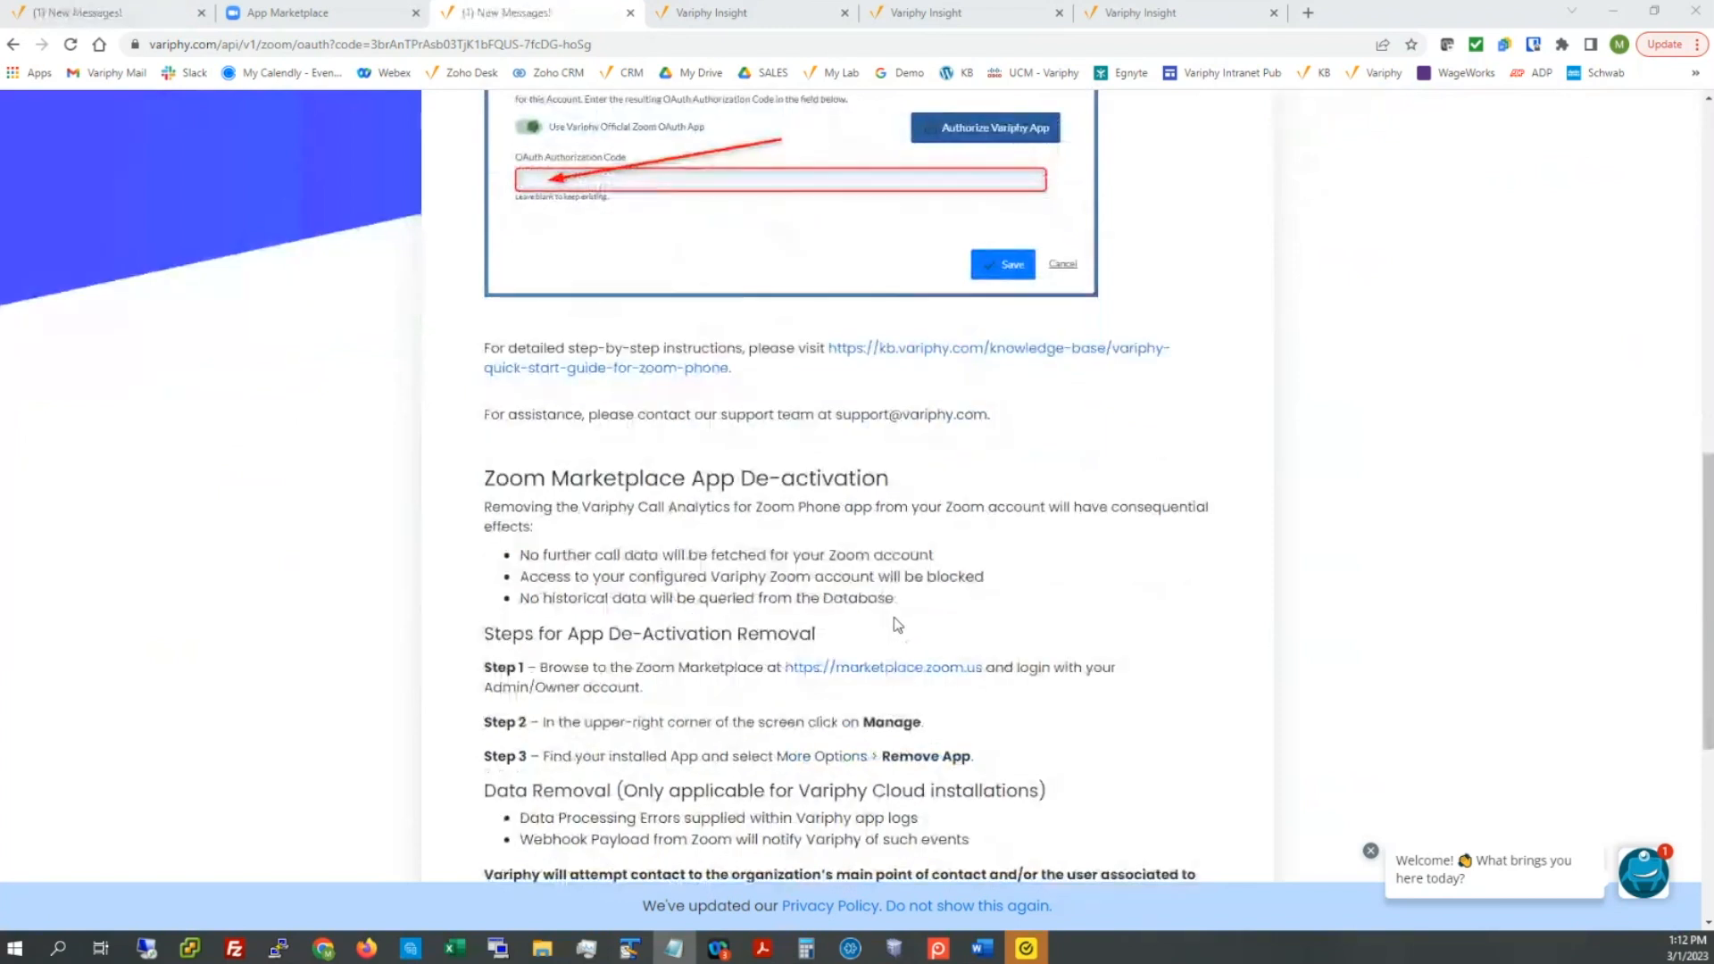
pyautogui.scroll(1, 899, 625)
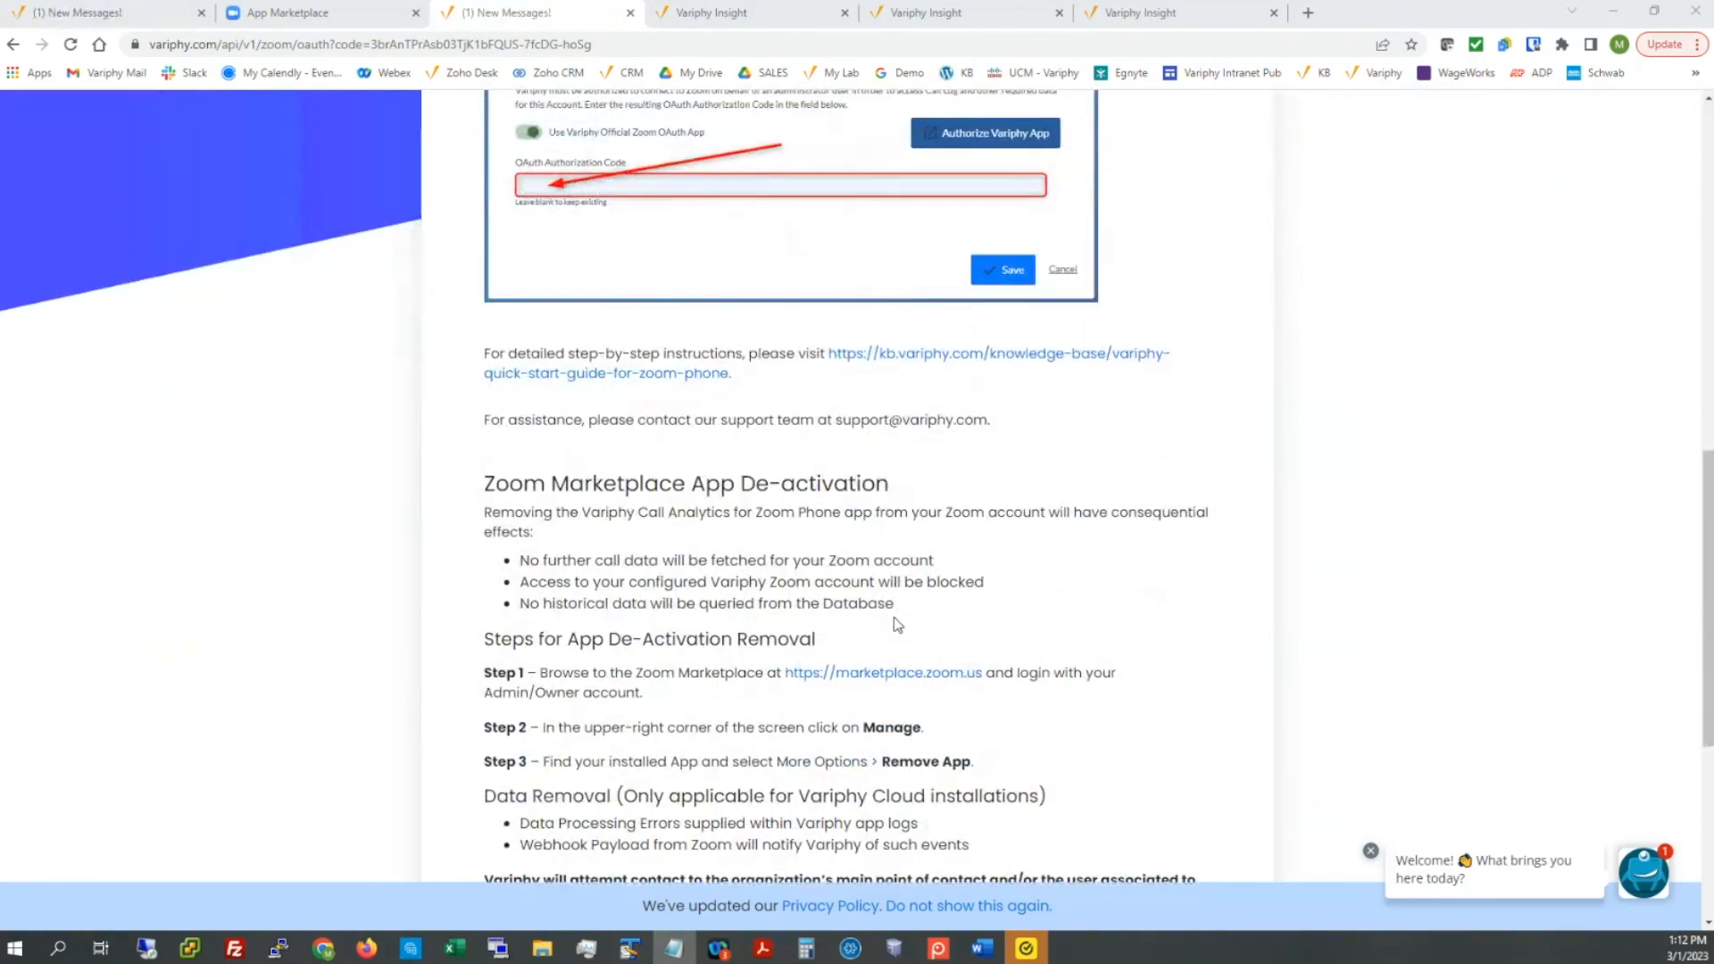
pyautogui.scroll(5, 897, 624)
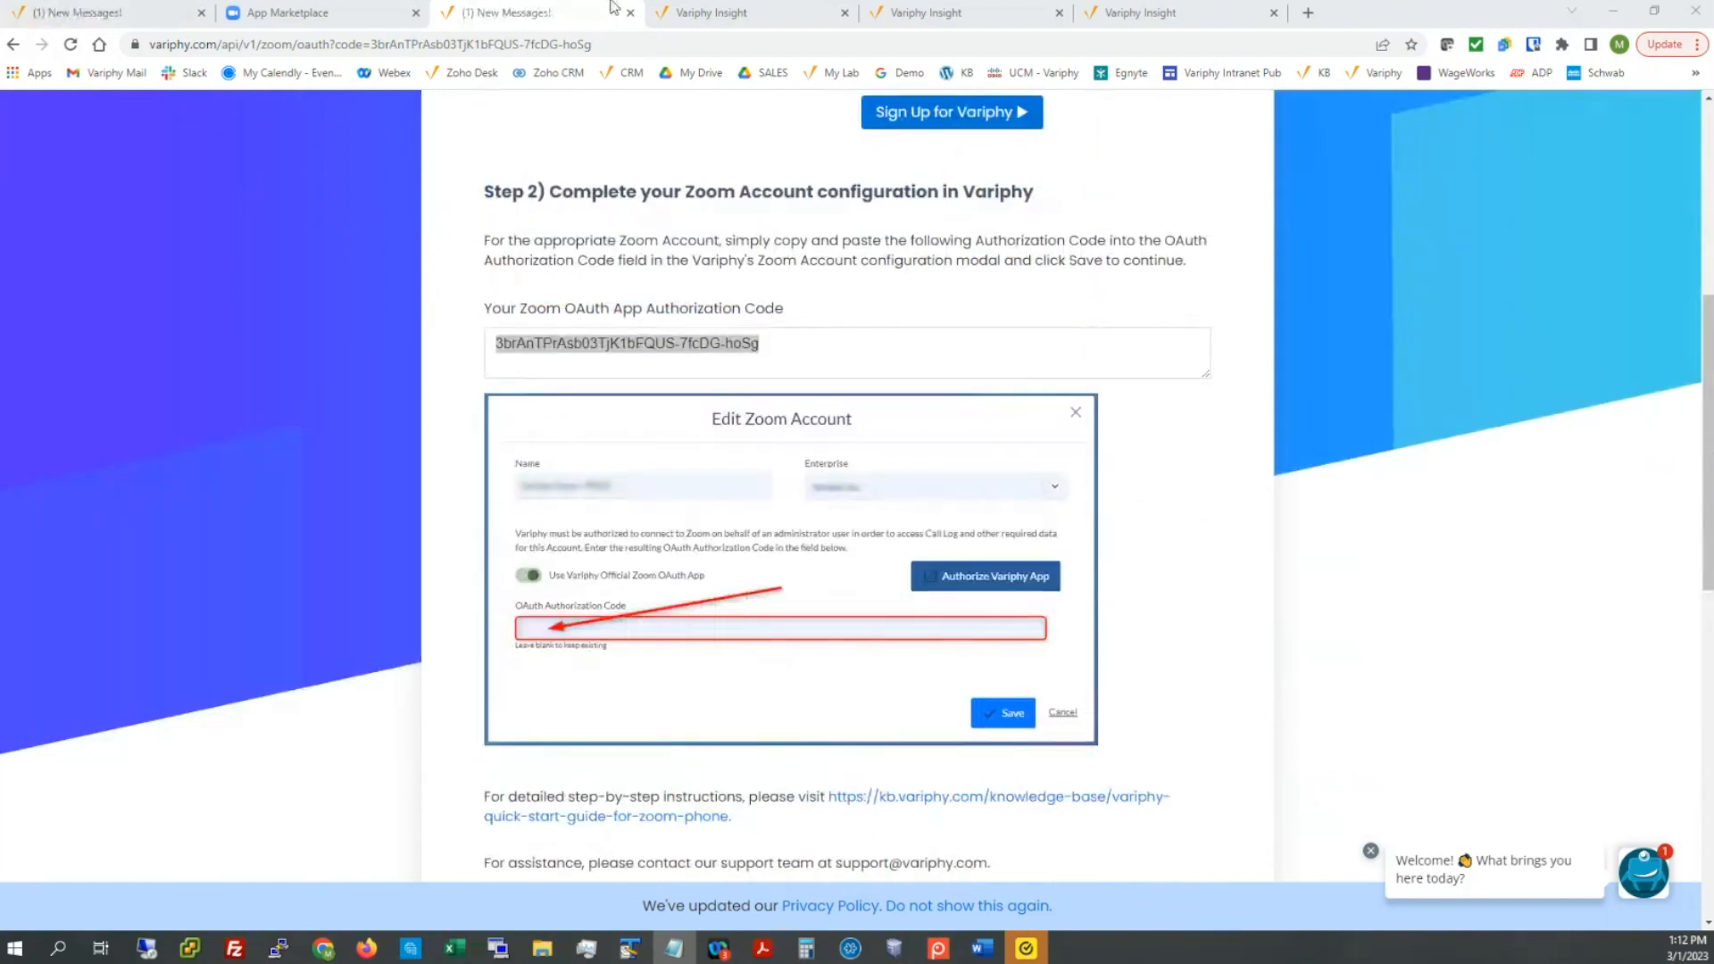
pyautogui.click(712, 16)
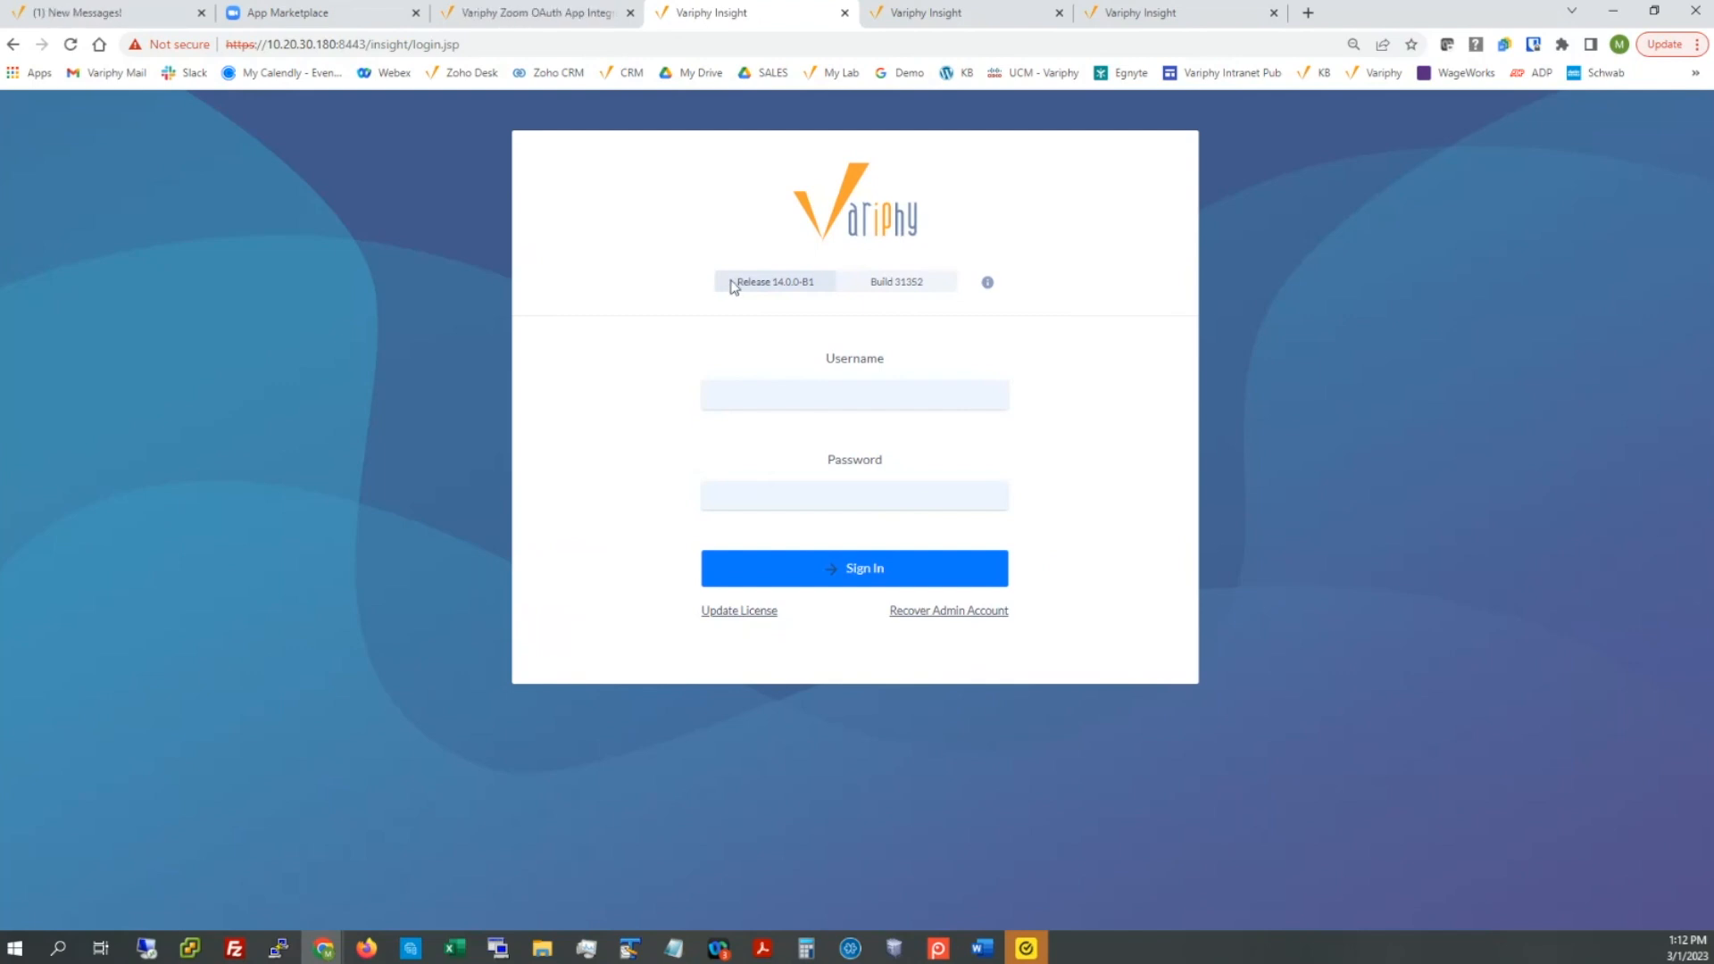
# Step: Review the product information, noting the release version and the license update option
pyautogui.moveTo(730, 282); pyautogui.dragTo(818, 287)
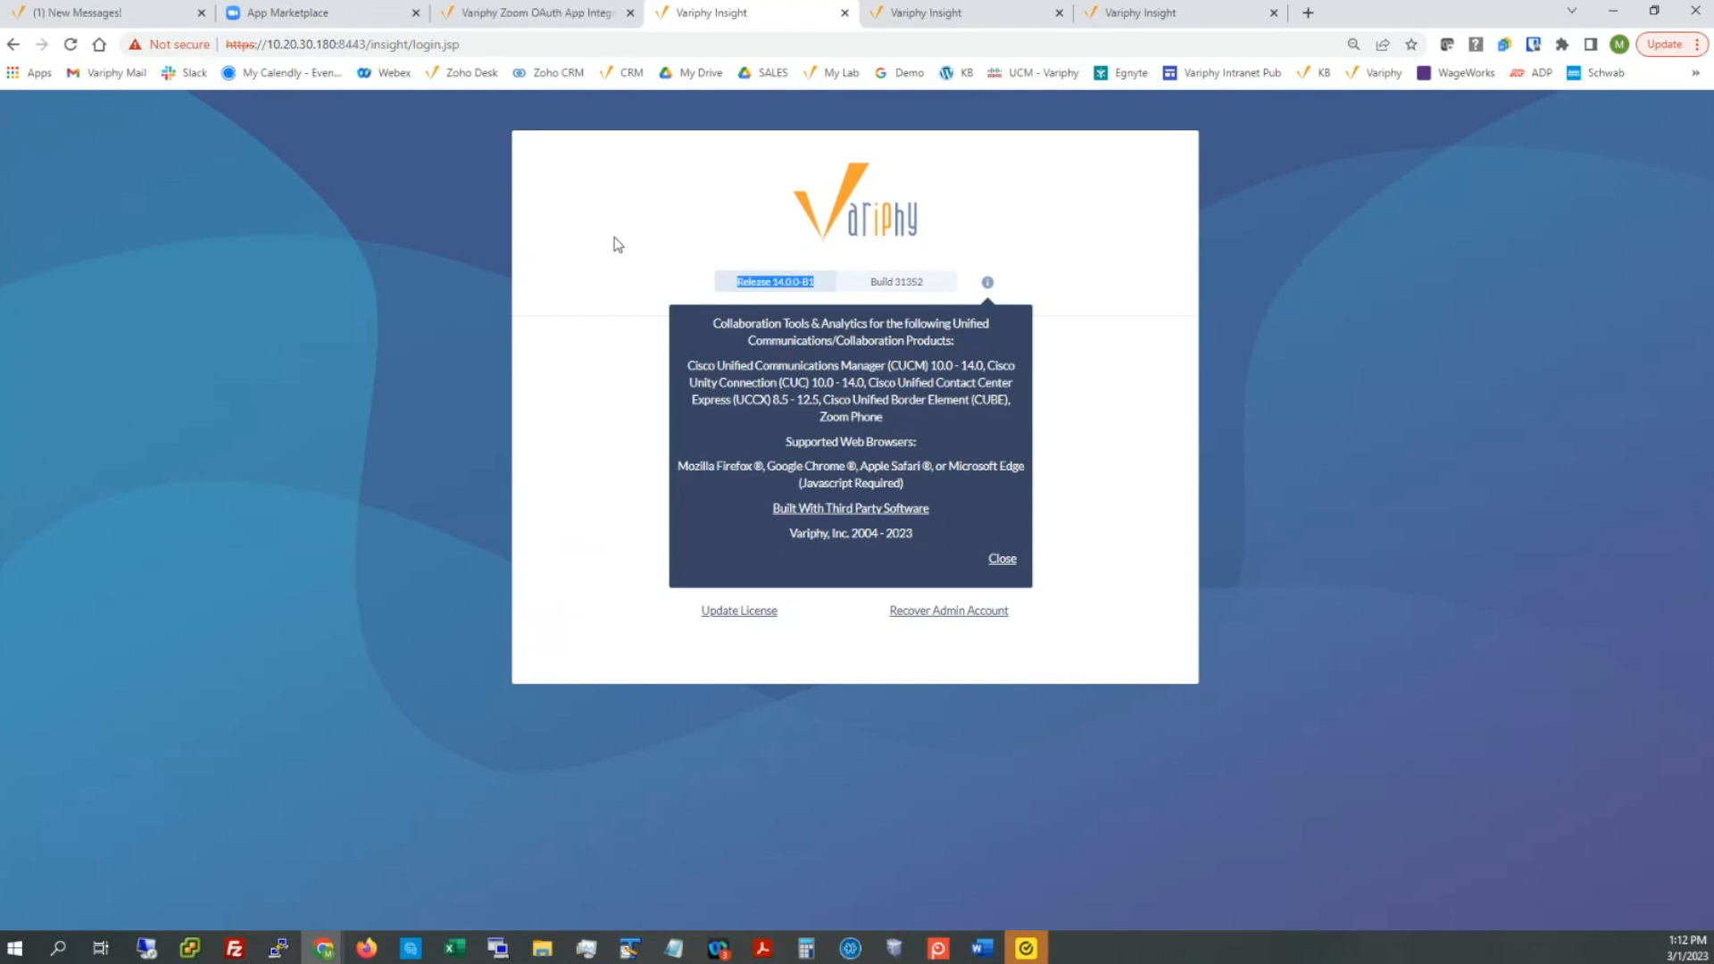
pyautogui.click(616, 328)
pyautogui.moveTo(790, 616); pyautogui.dragTo(683, 625)
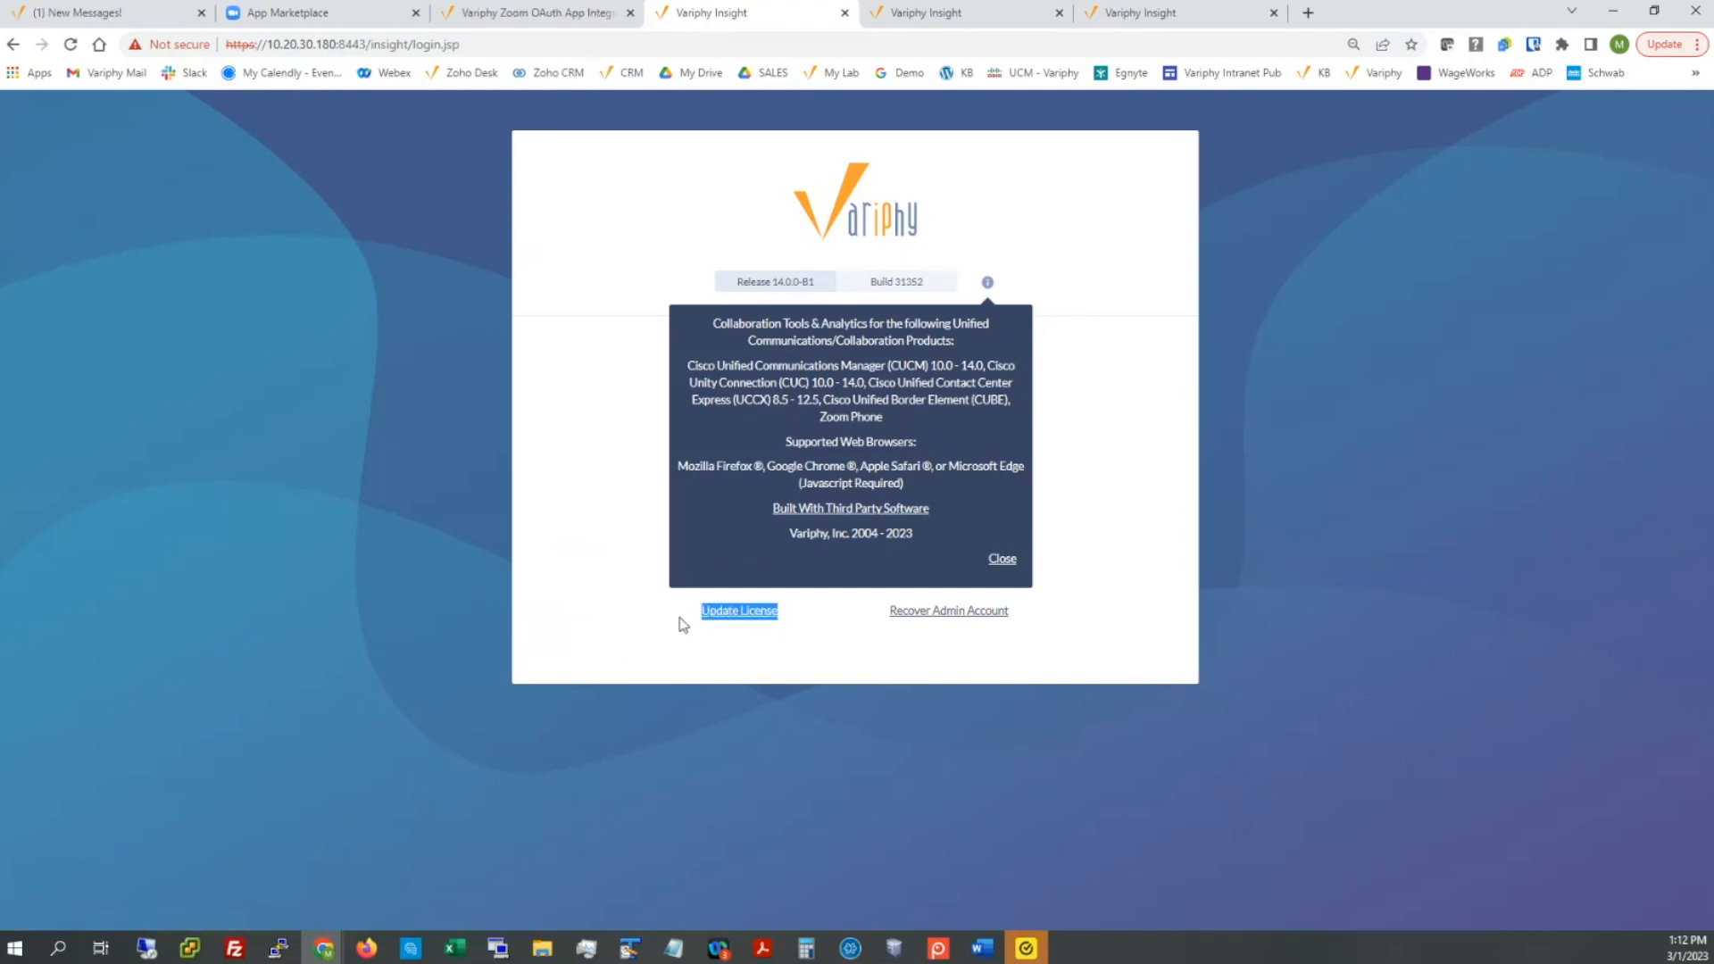
pyautogui.click(554, 572)
pyautogui.click(1002, 560)
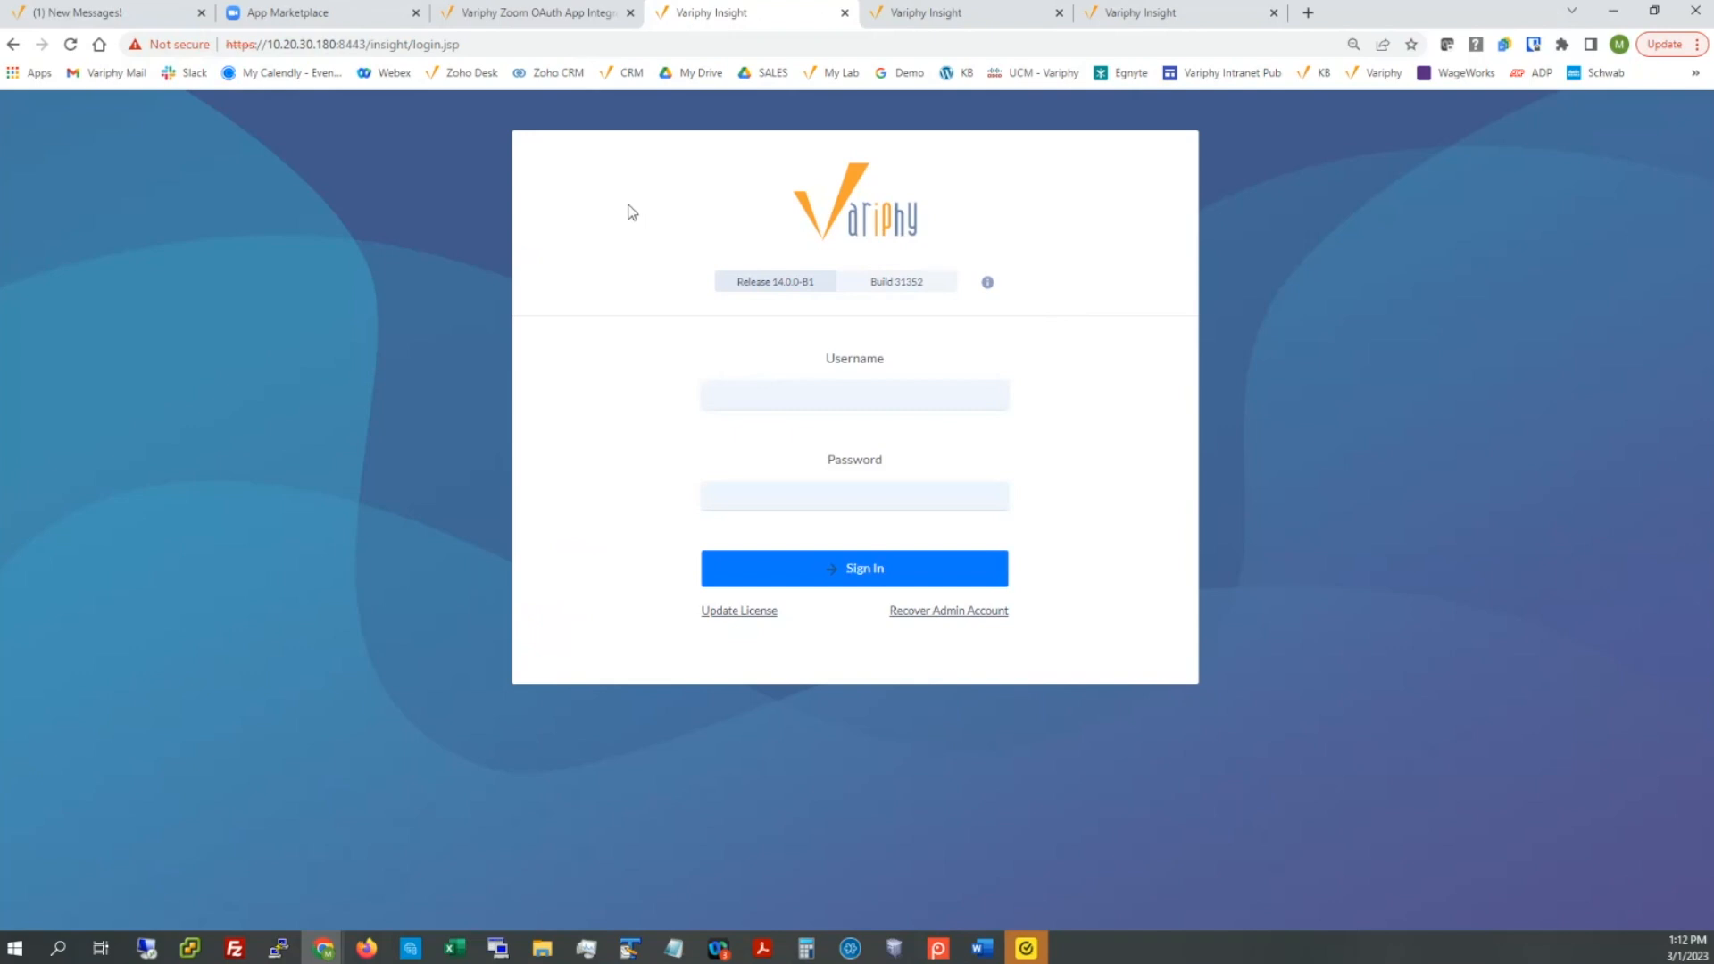
# Step: Sign in as the administrator using the saved username and password
pyautogui.click(770, 394)
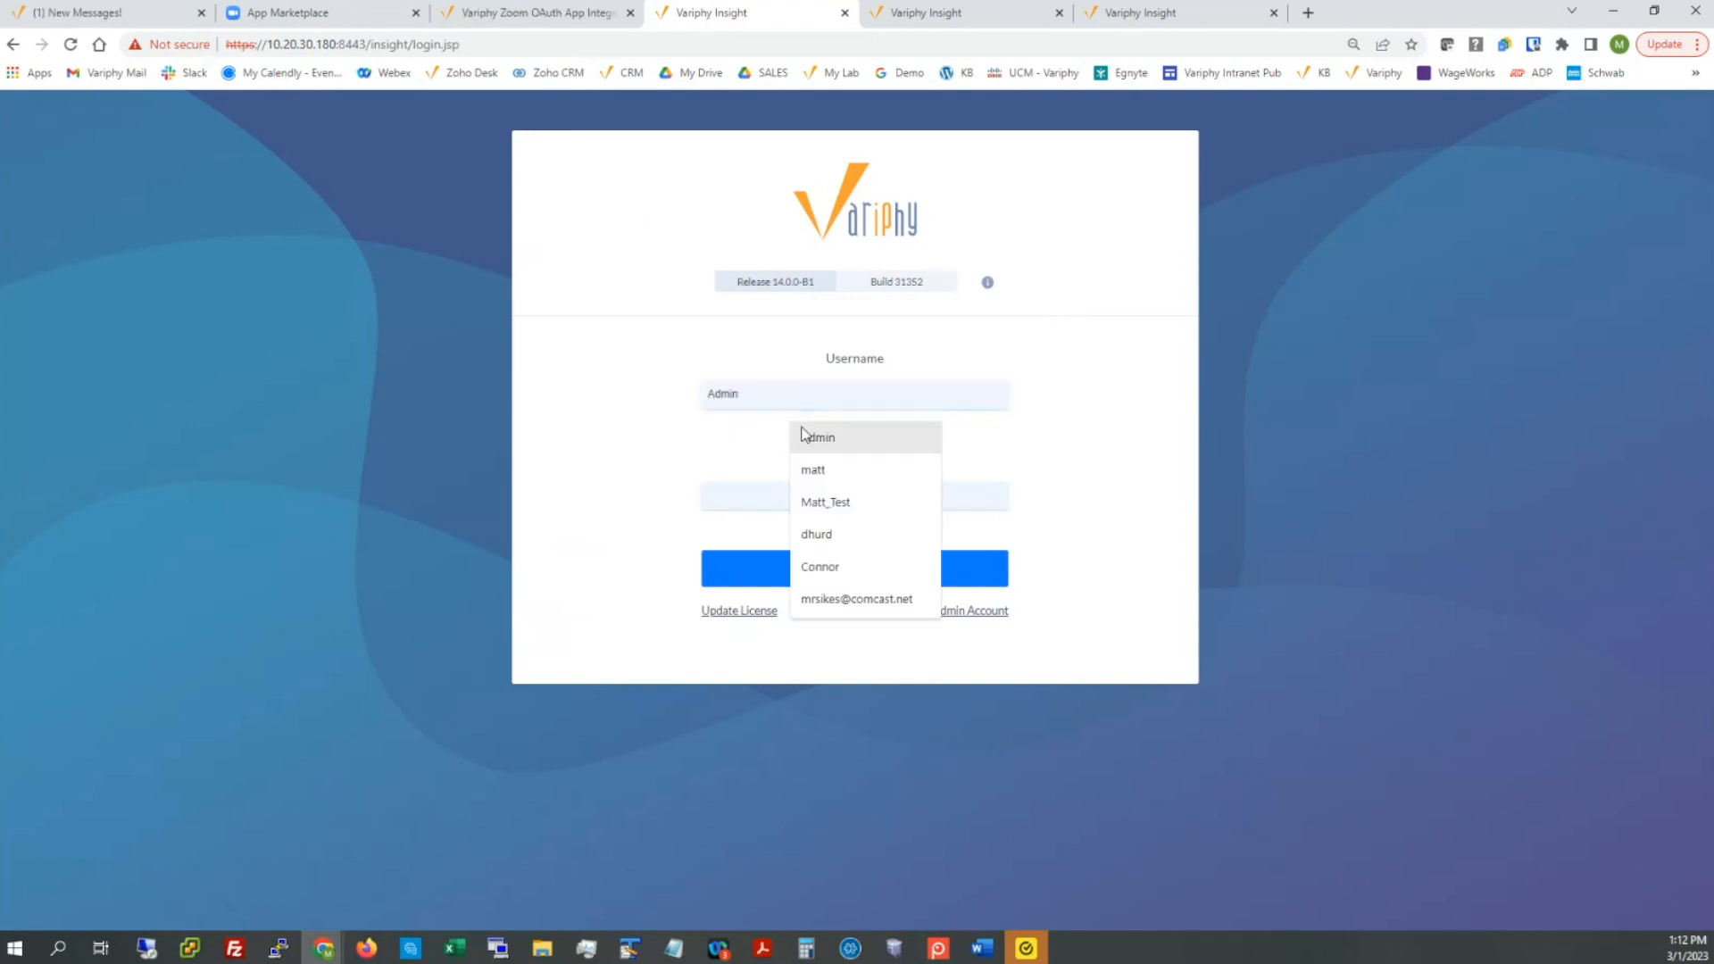
pyautogui.click(800, 432)
pyautogui.doubleClick(796, 399)
pyautogui.press('Tab')
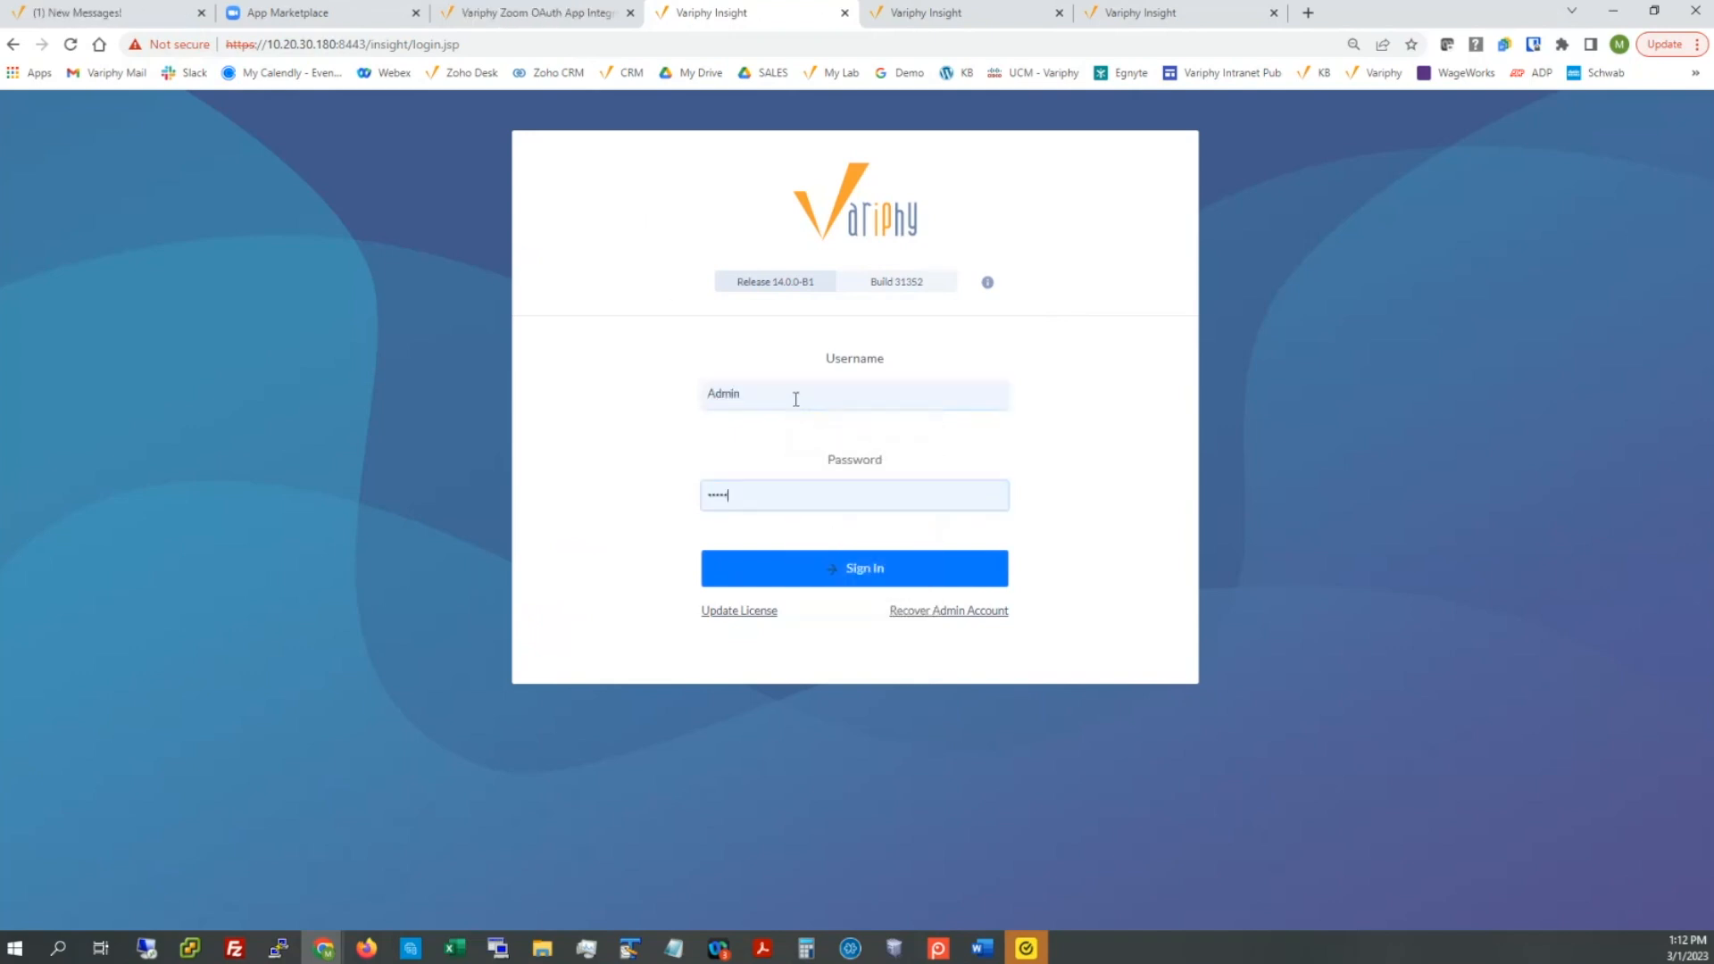
pyautogui.press('Return')
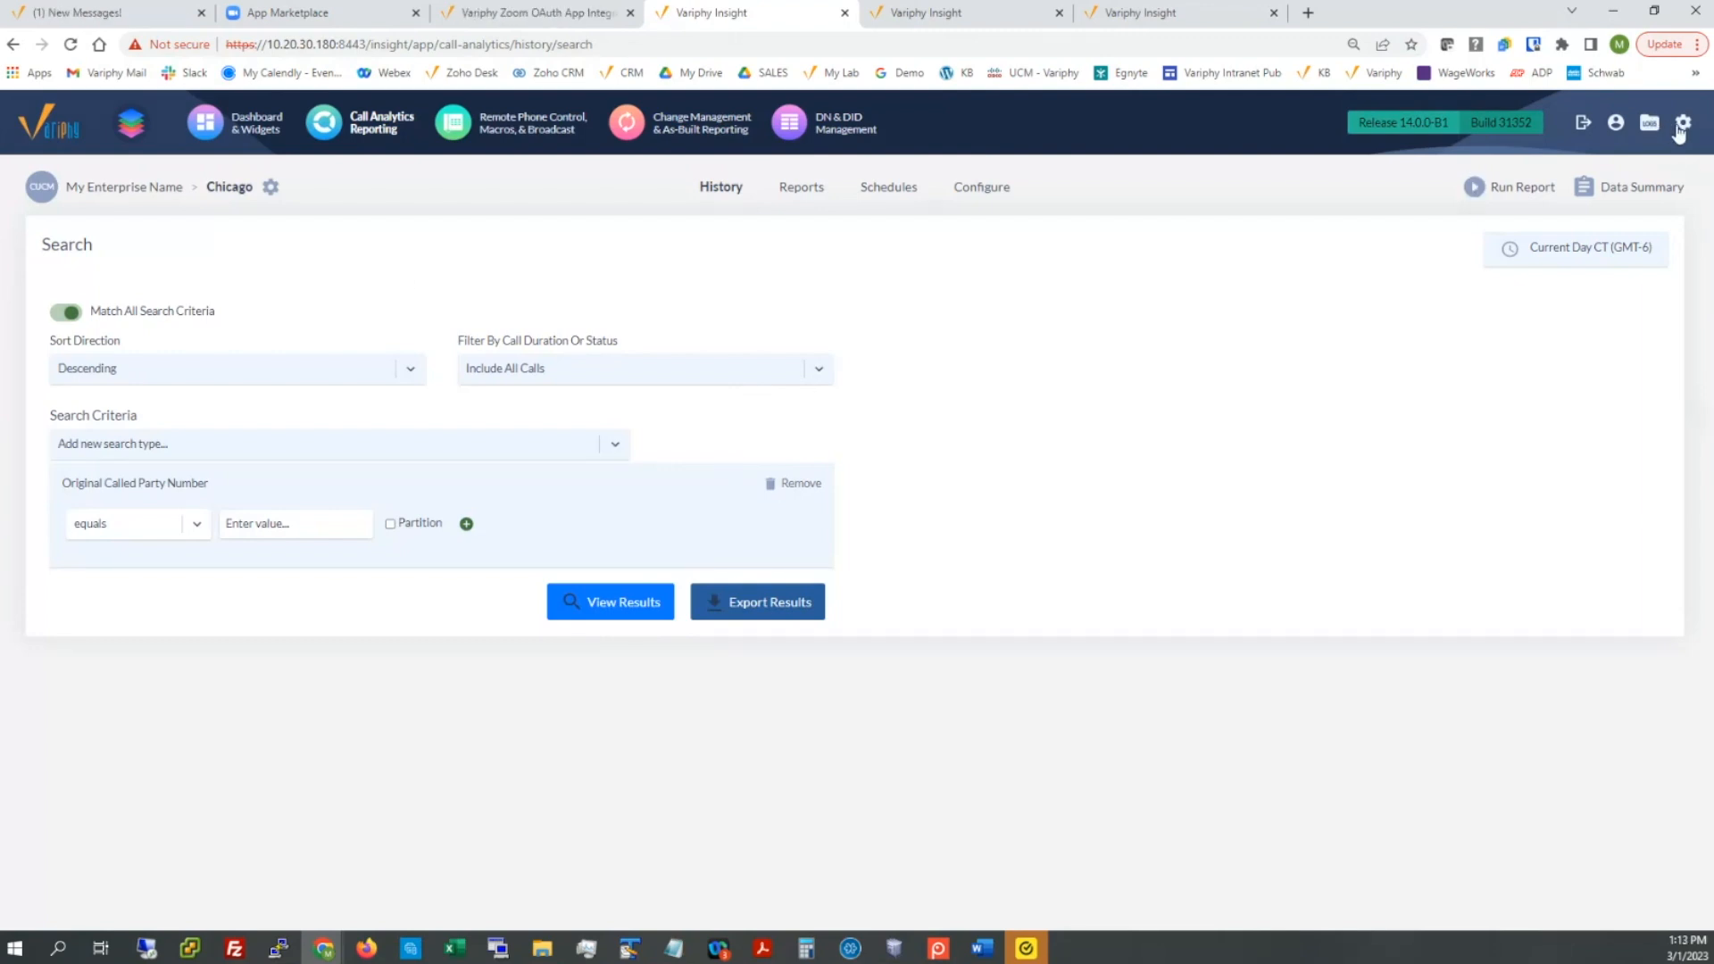
# Step: Go to Setup > Platforms > Zoom Accounts and confirm no Zoom accounts exist yet
pyautogui.moveTo(1680, 130)
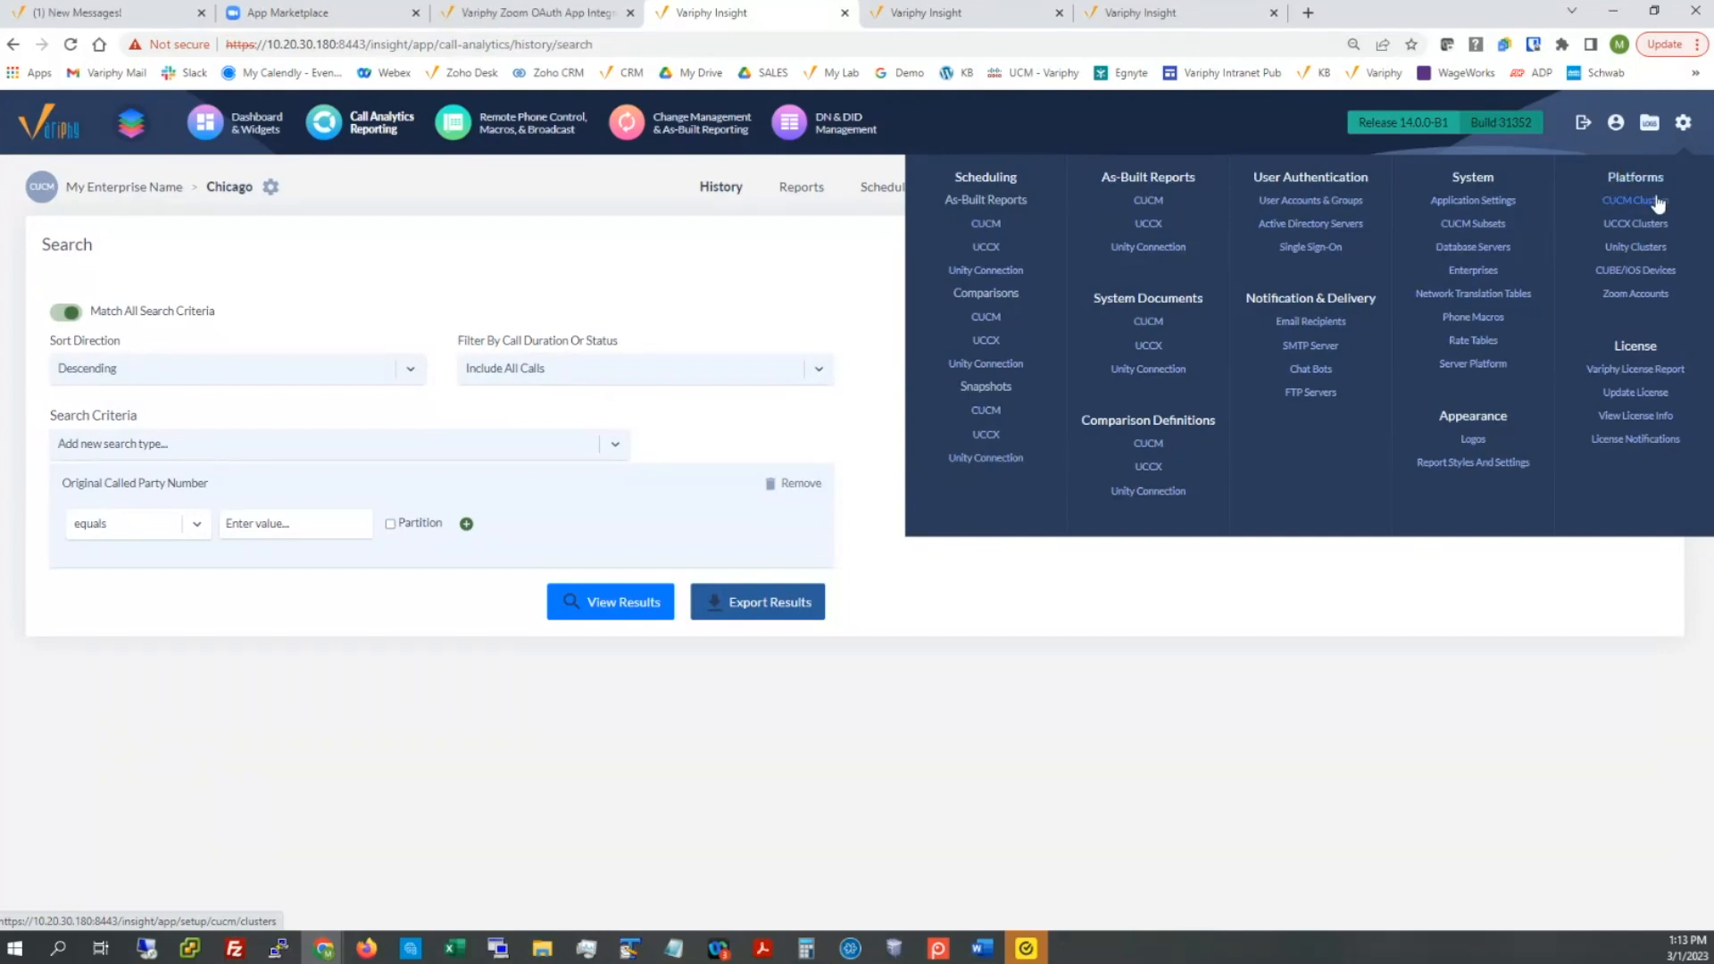
pyautogui.click(1657, 299)
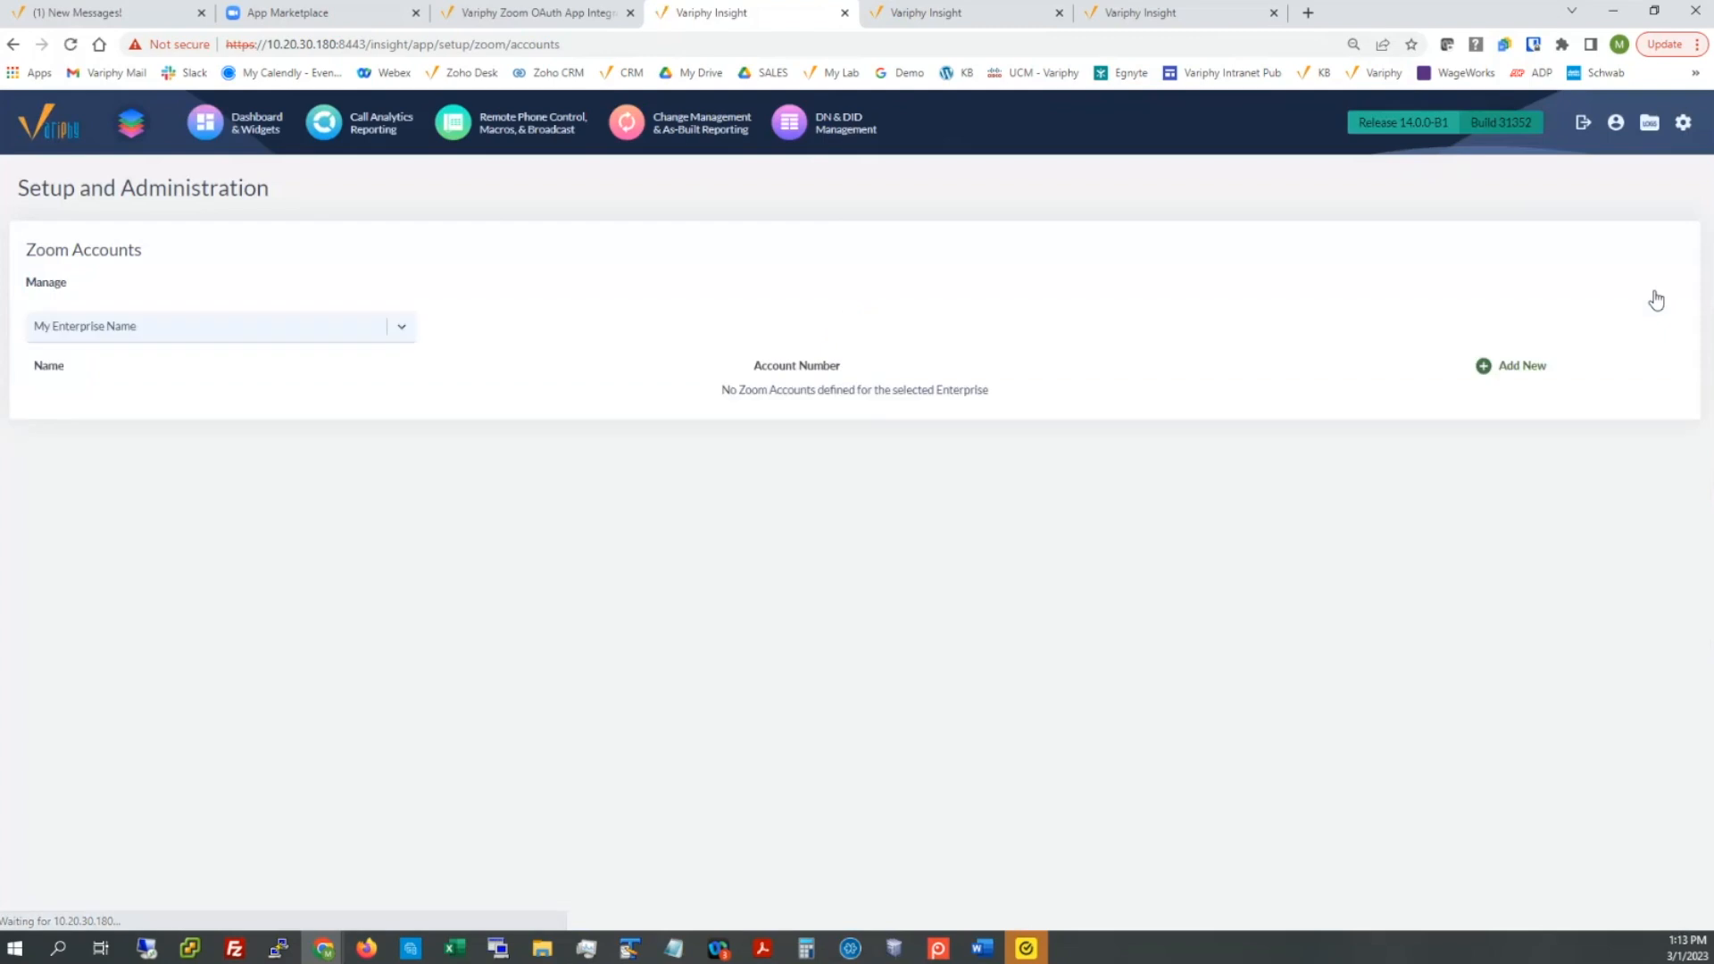
pyautogui.moveTo(720, 391); pyautogui.dragTo(988, 390)
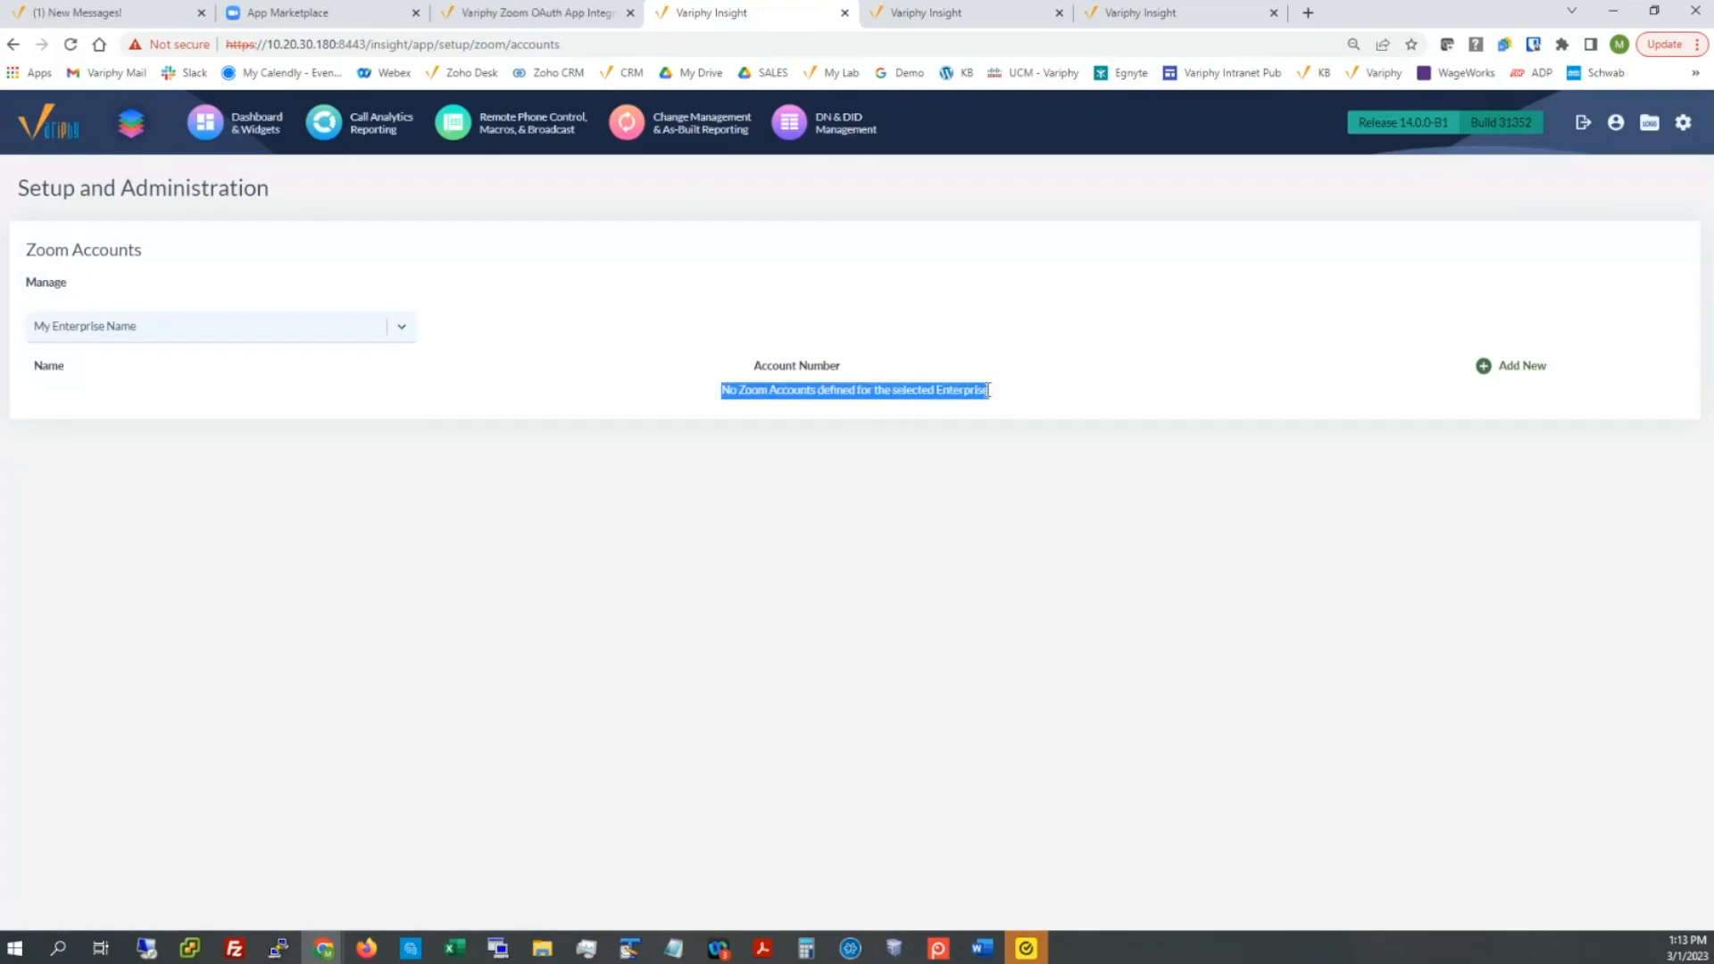
# Step: Add a new Zoom account with the saved account name and turn off Variphy's official OAuth app
pyautogui.click(1493, 366)
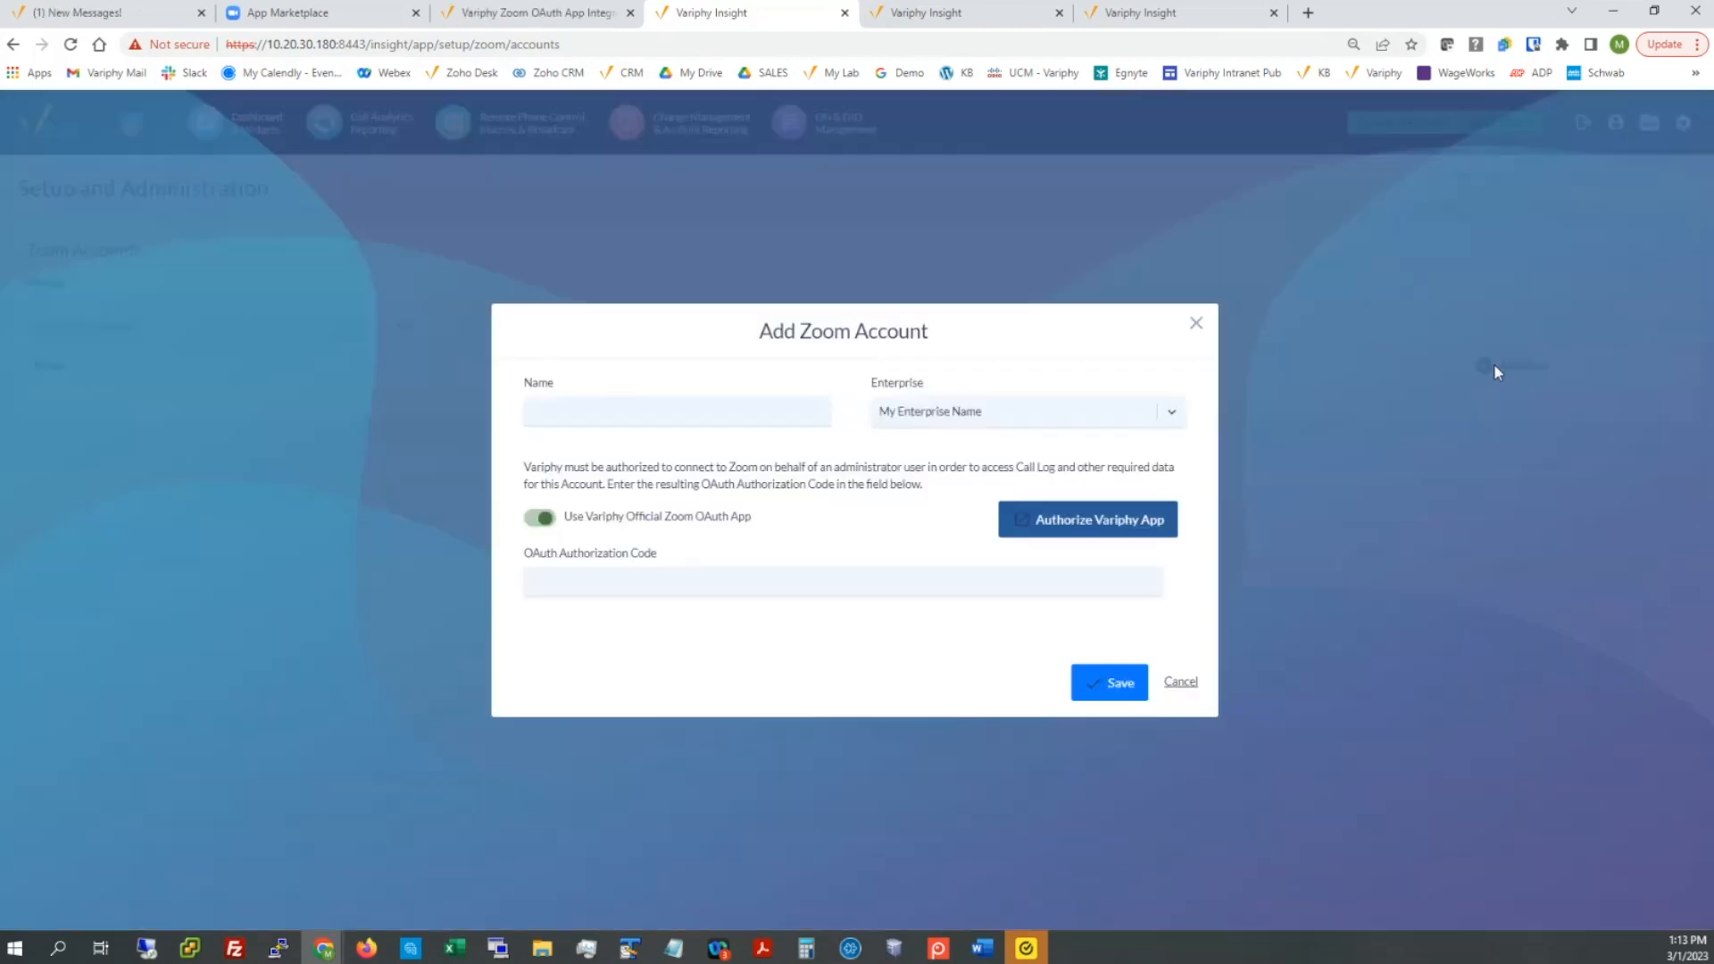
pyautogui.click(701, 406)
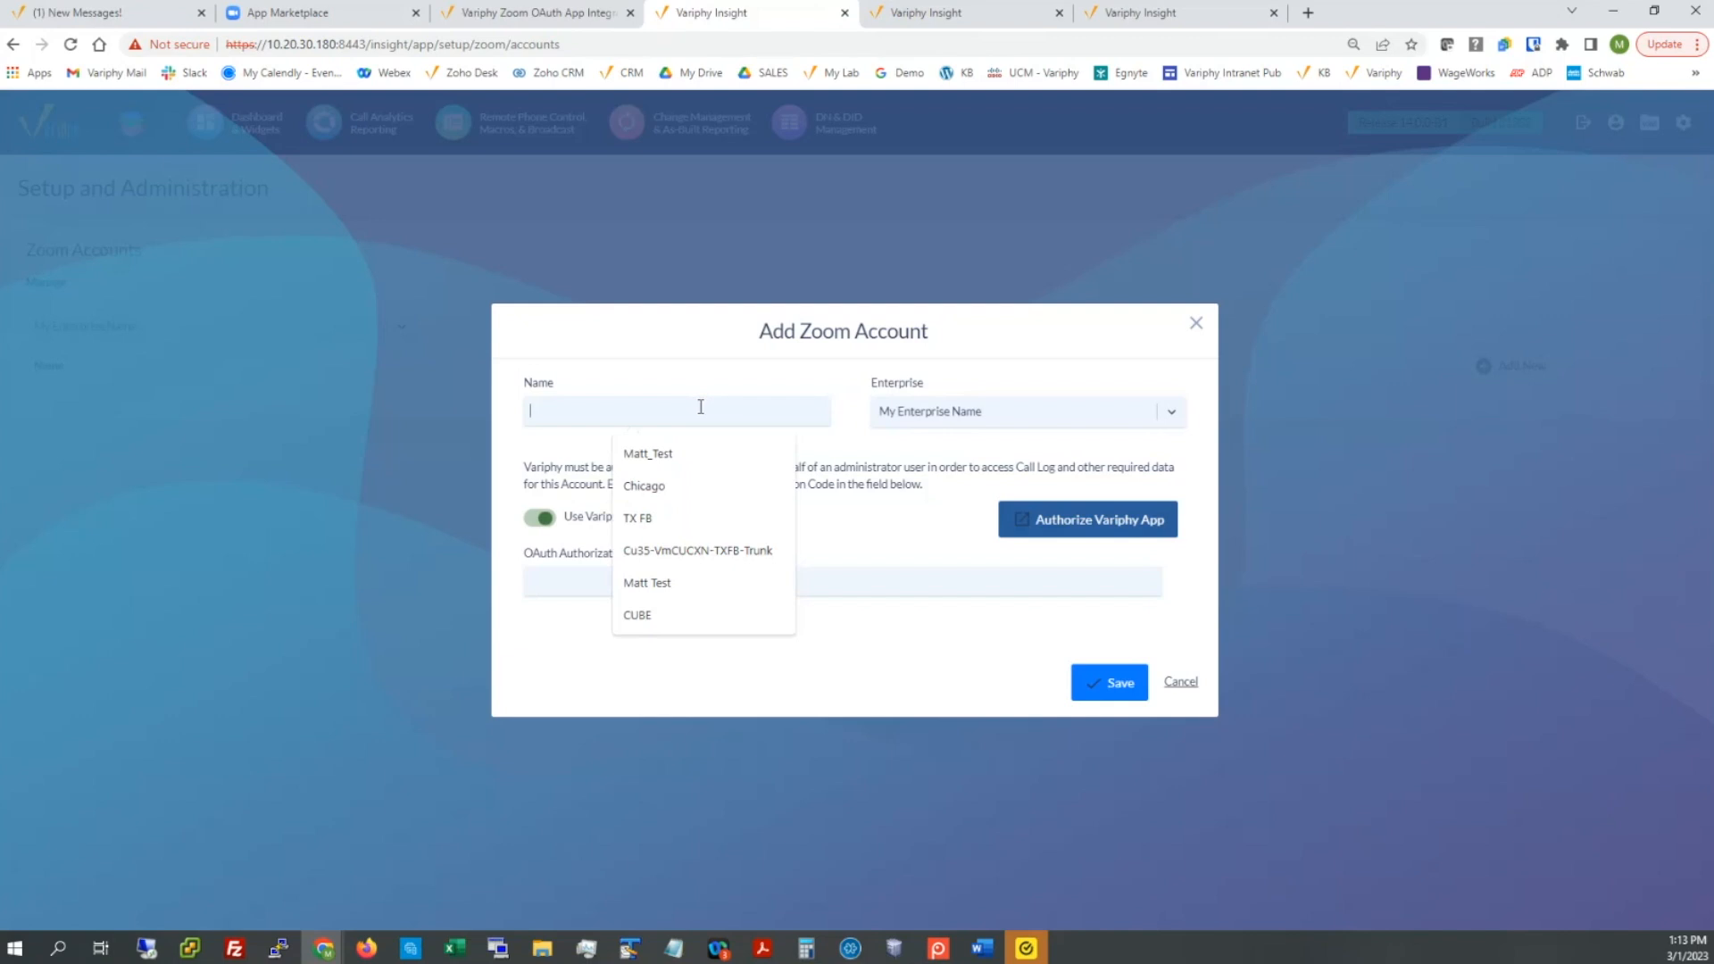
pyautogui.write('Matt Test')
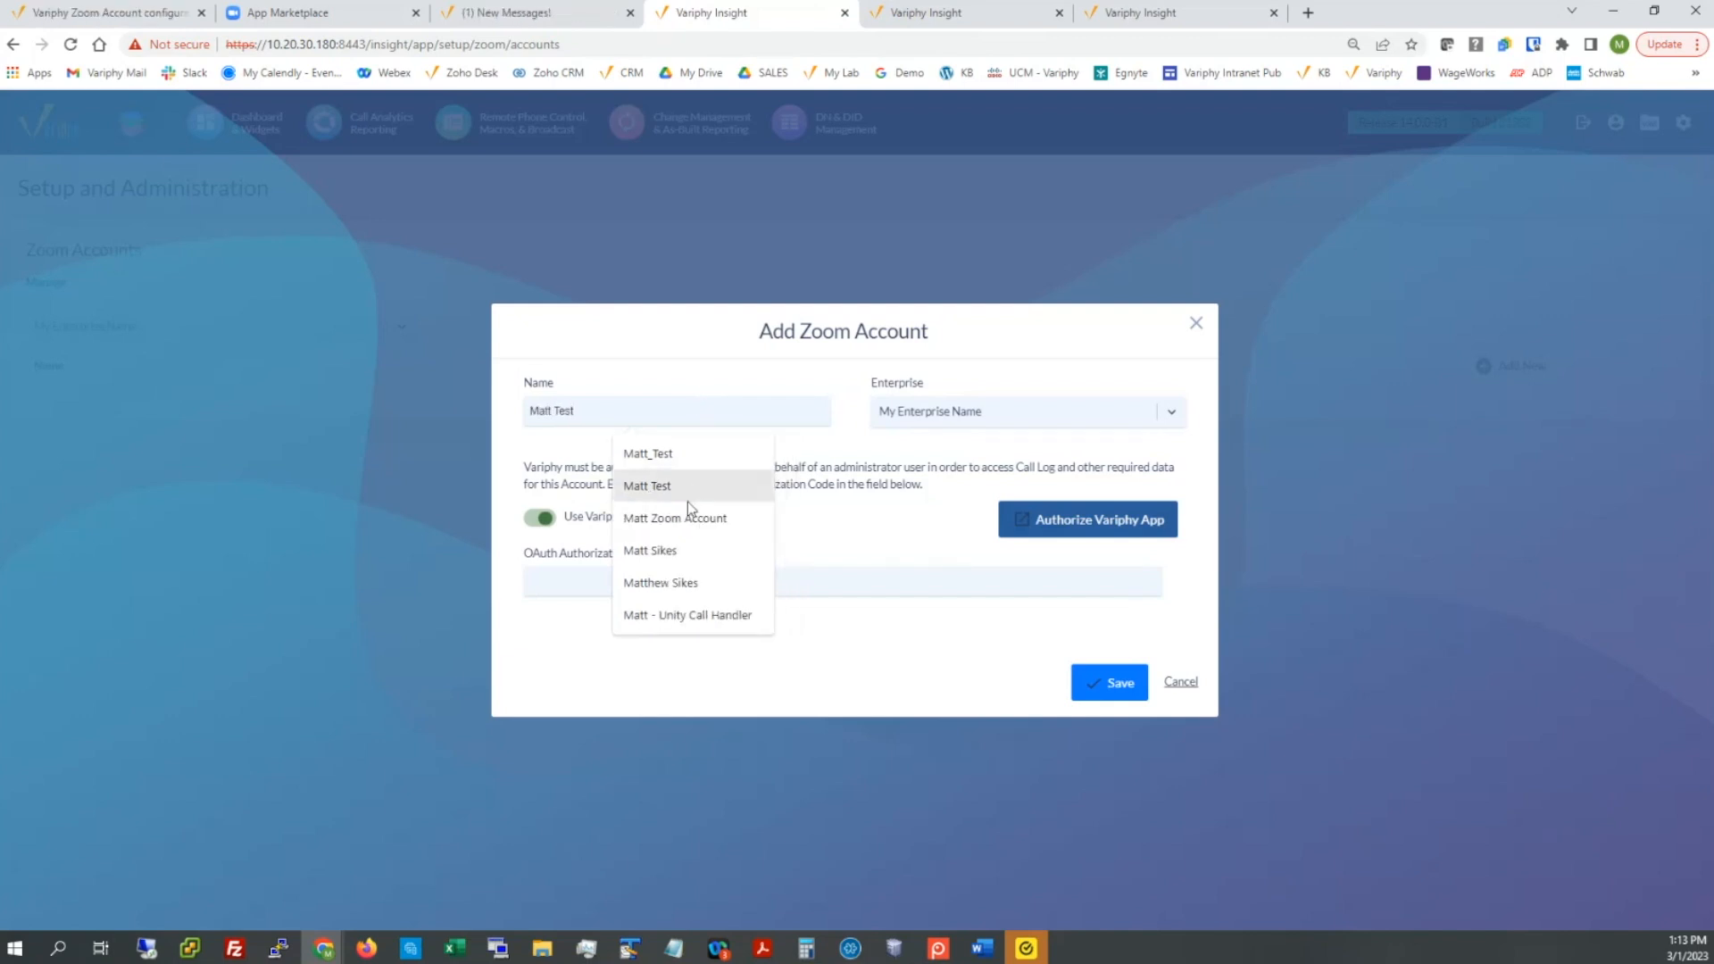
pyautogui.click(689, 518)
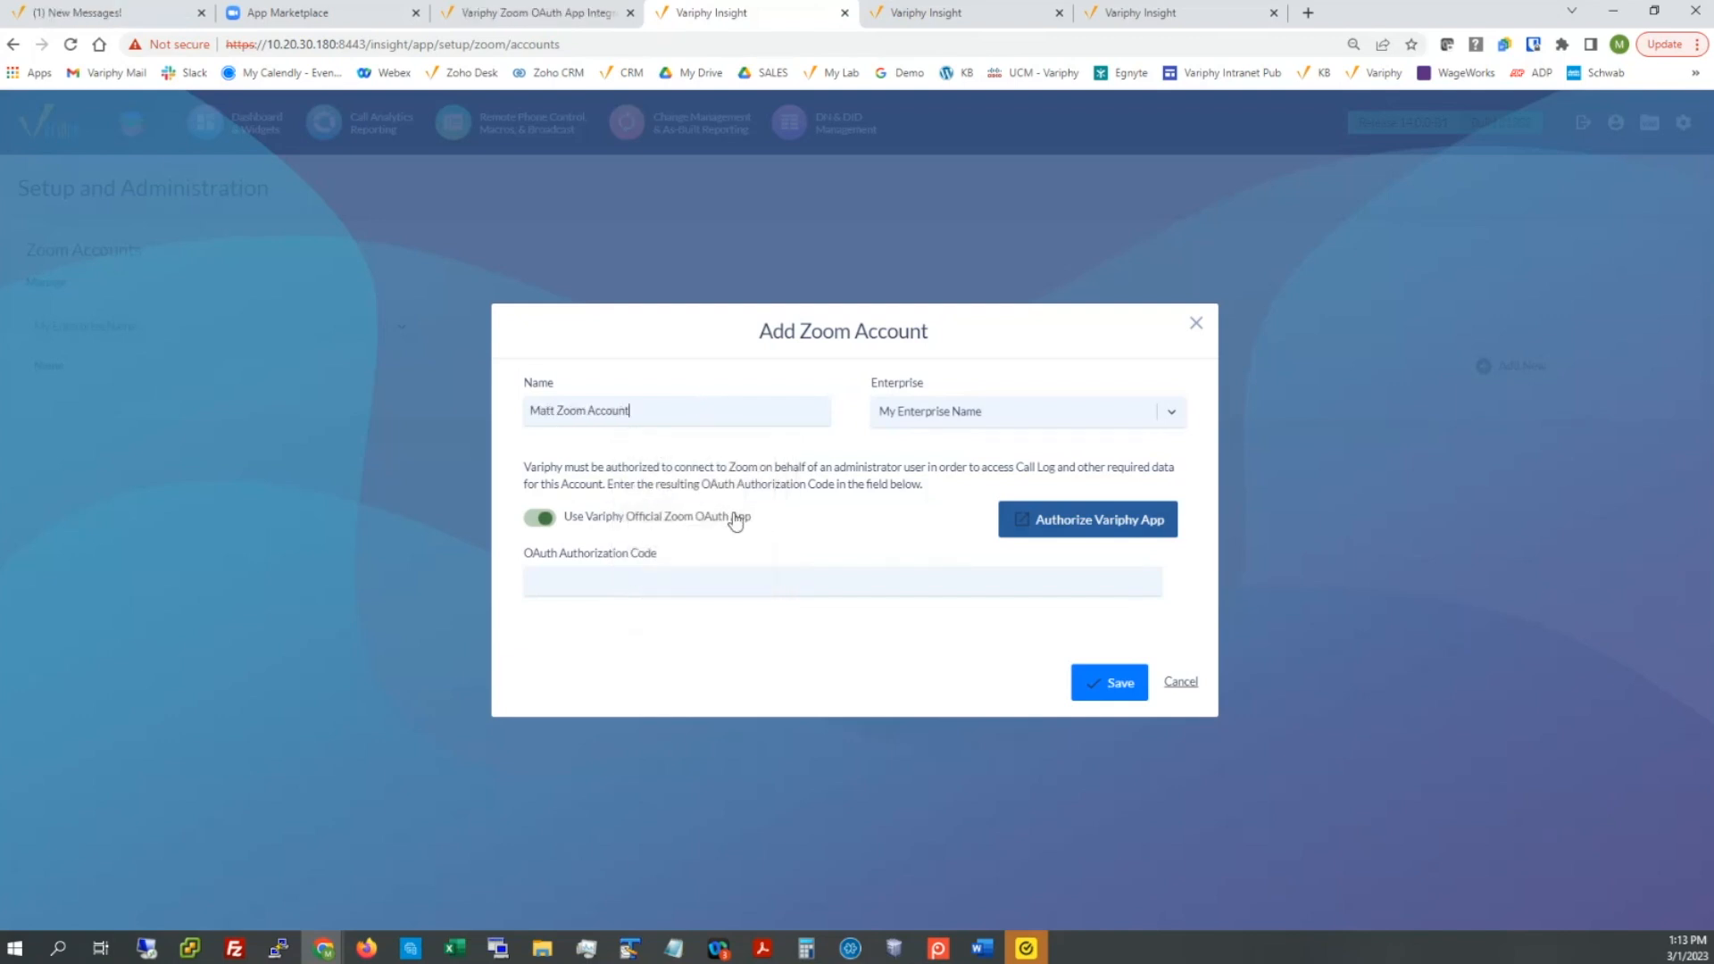
pyautogui.click(540, 519)
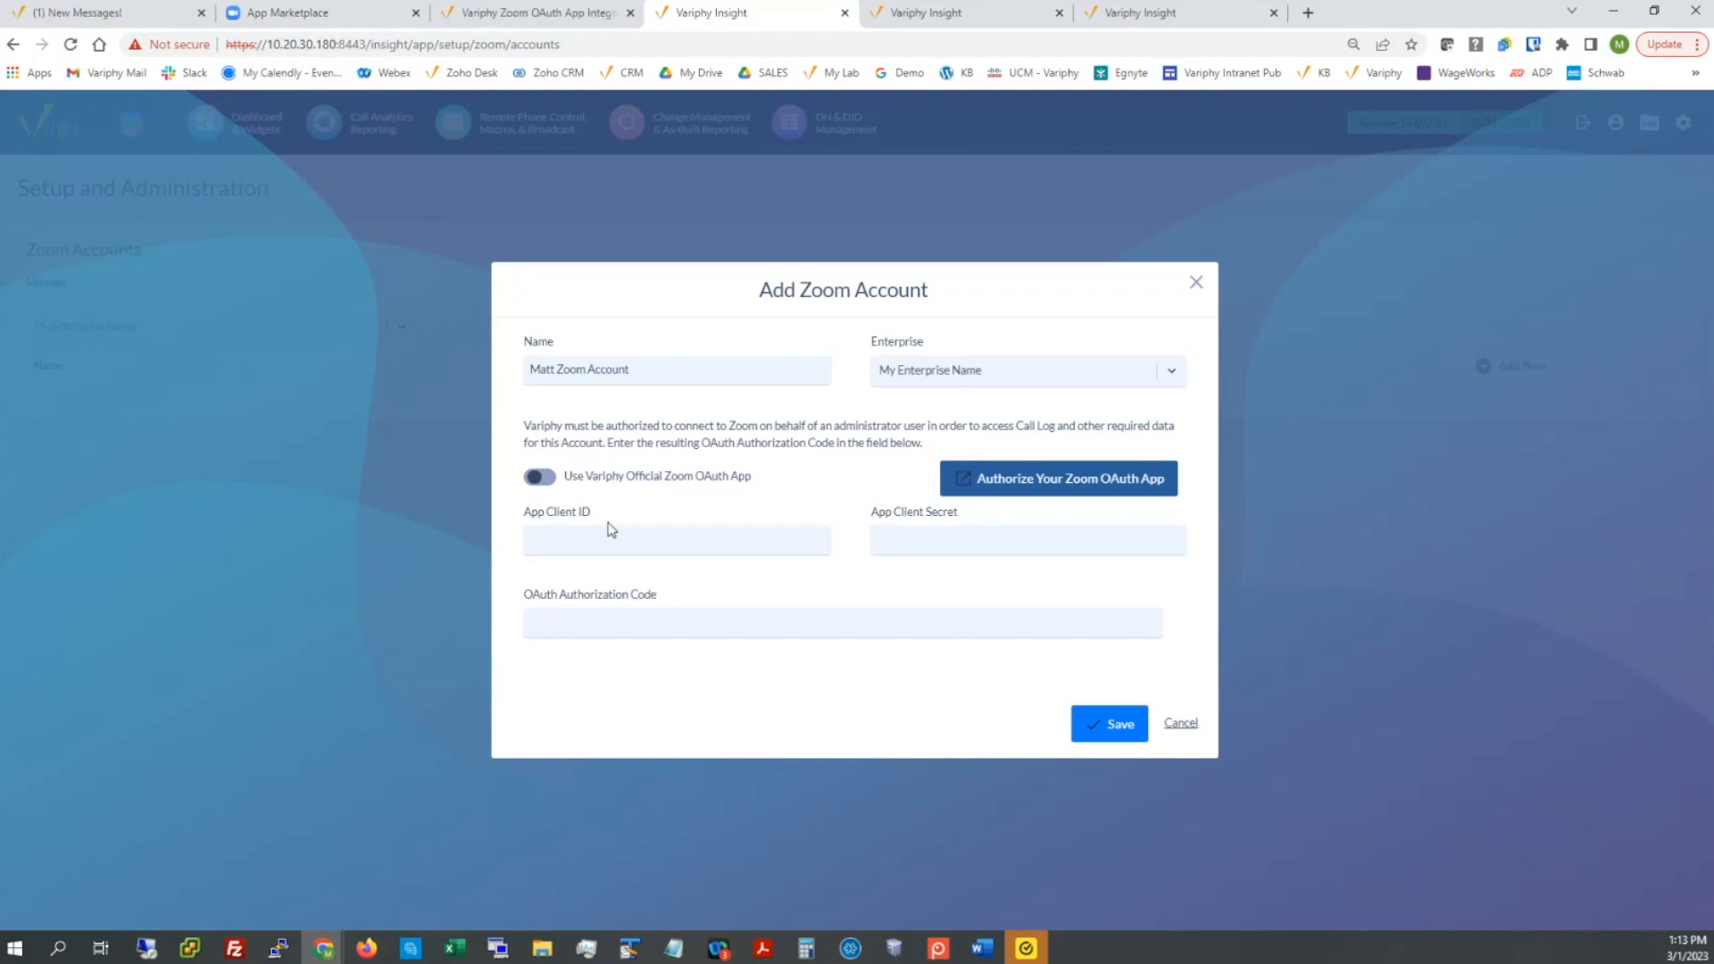
pyautogui.moveTo(522, 516); pyautogui.dragTo(604, 518)
pyautogui.moveTo(880, 516); pyautogui.dragTo(969, 515)
pyautogui.moveTo(525, 595); pyautogui.dragTo(656, 596)
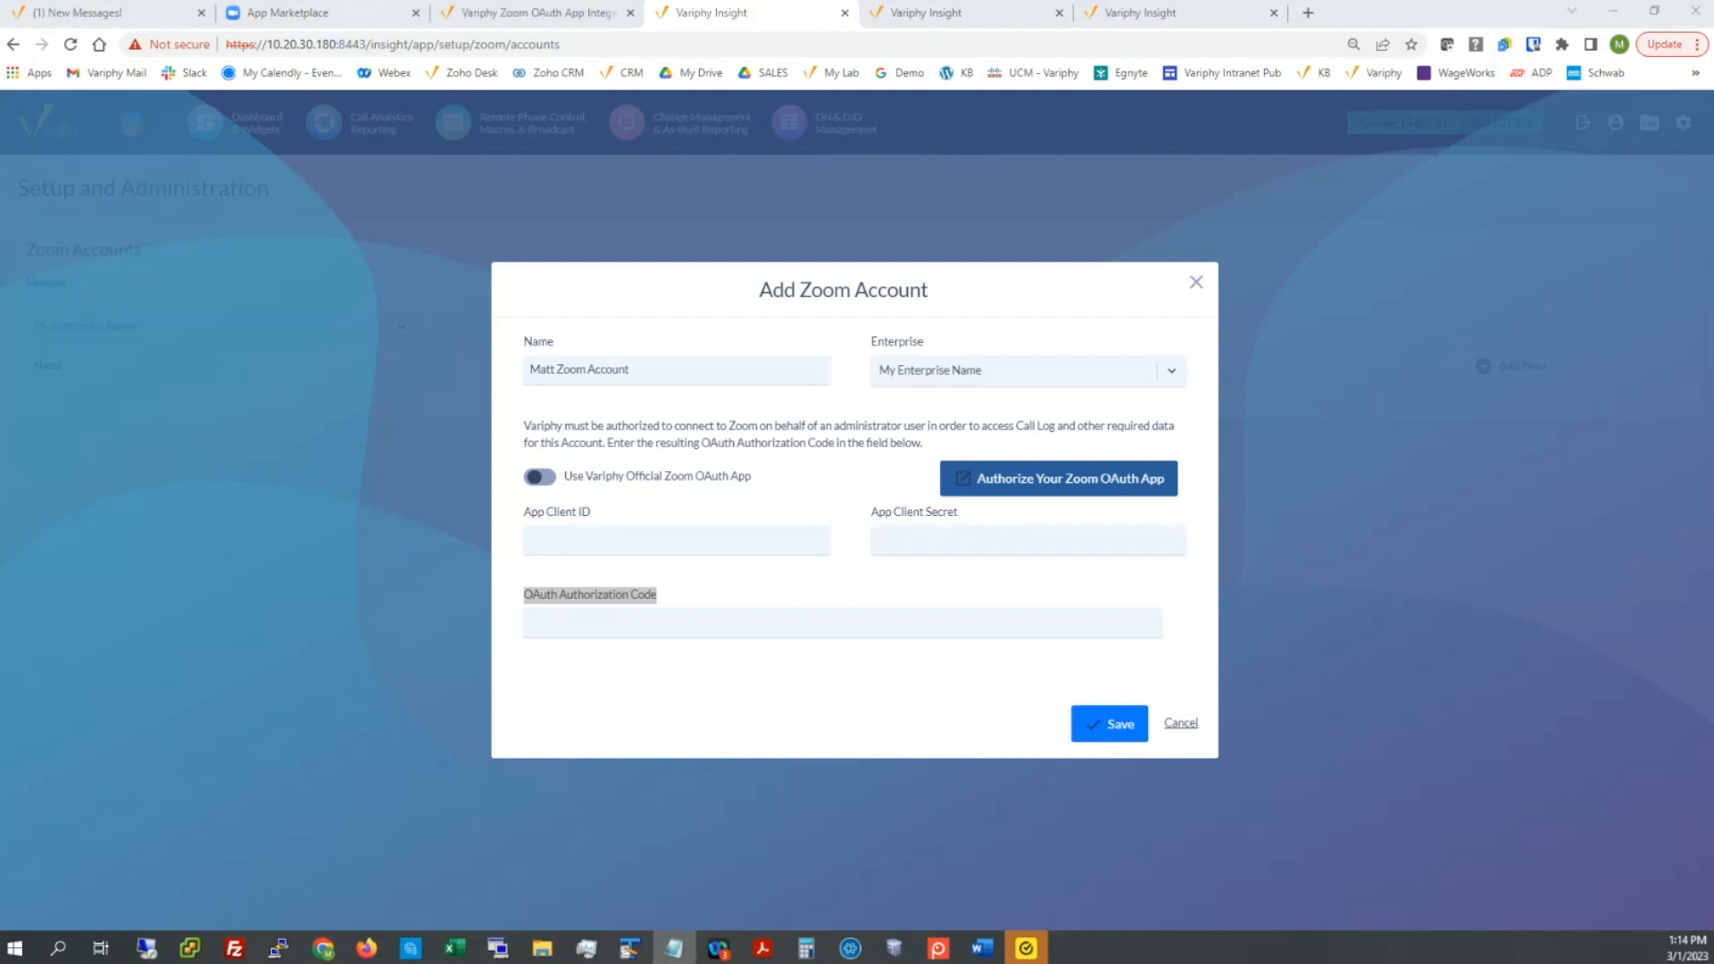
# Step: Paste the app client ID, client secret and OAuth authorization code, then save the account
pyautogui.click(606, 540)
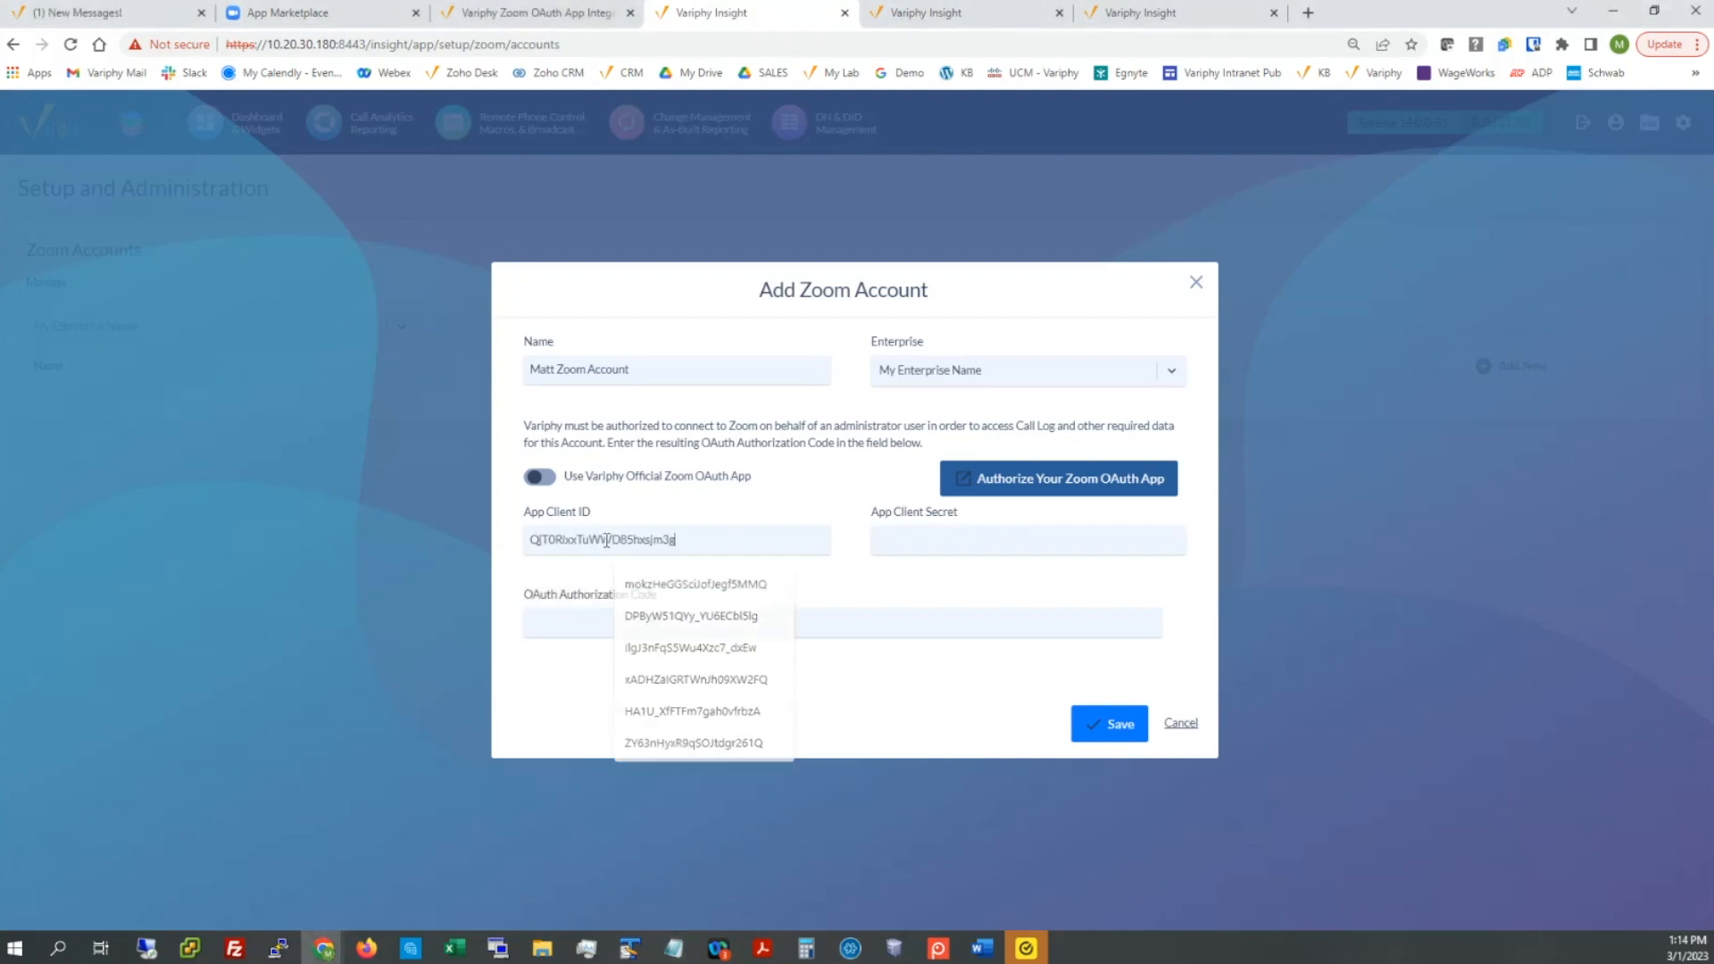
pyautogui.hotkey('alt', 'Tab')
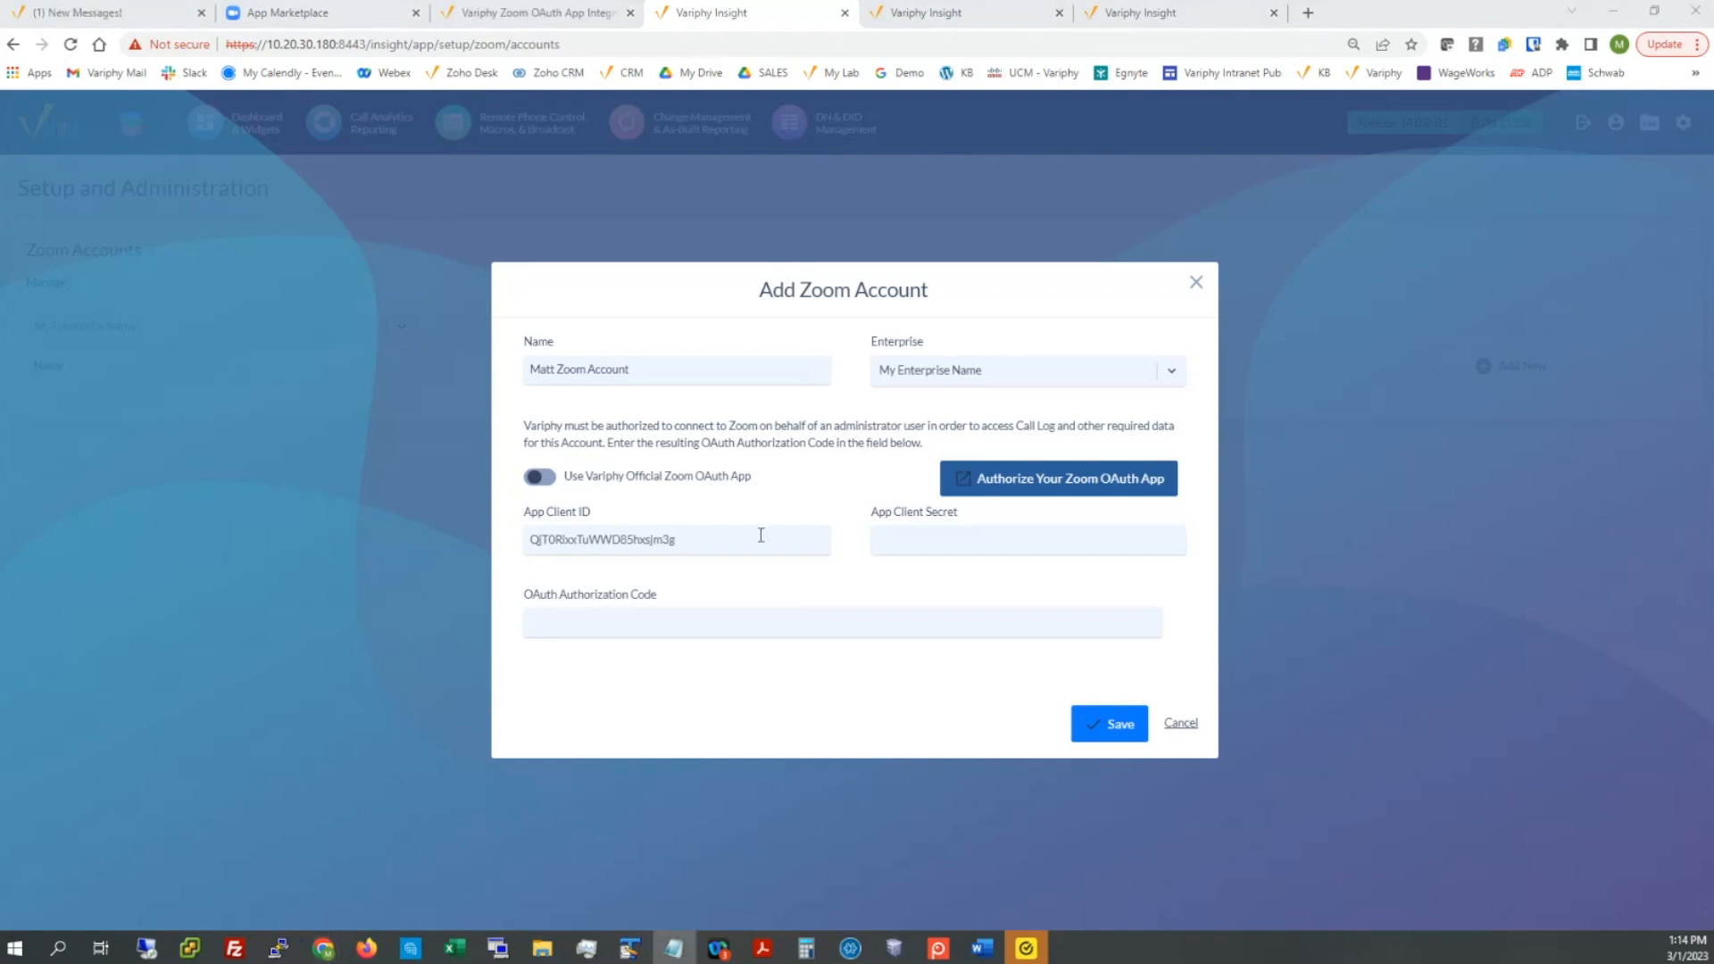
pyautogui.click(911, 541)
pyautogui.hotkey('ctrl', 'v')
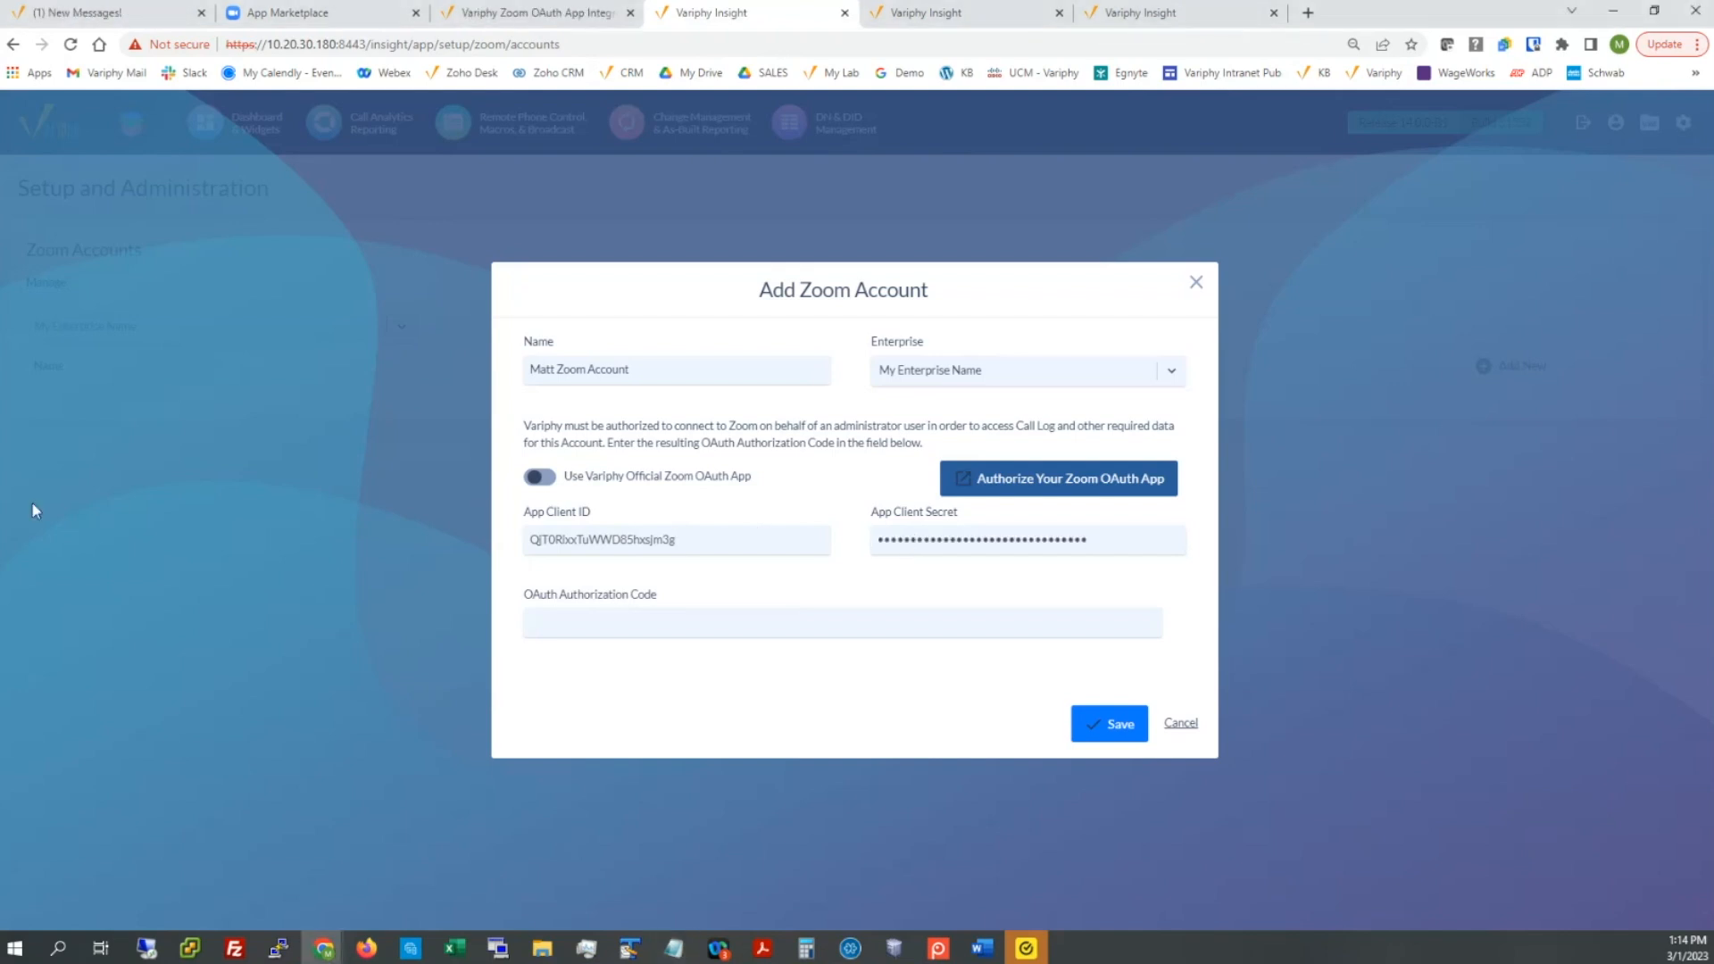
pyautogui.hotkey('alt', 'Tab')
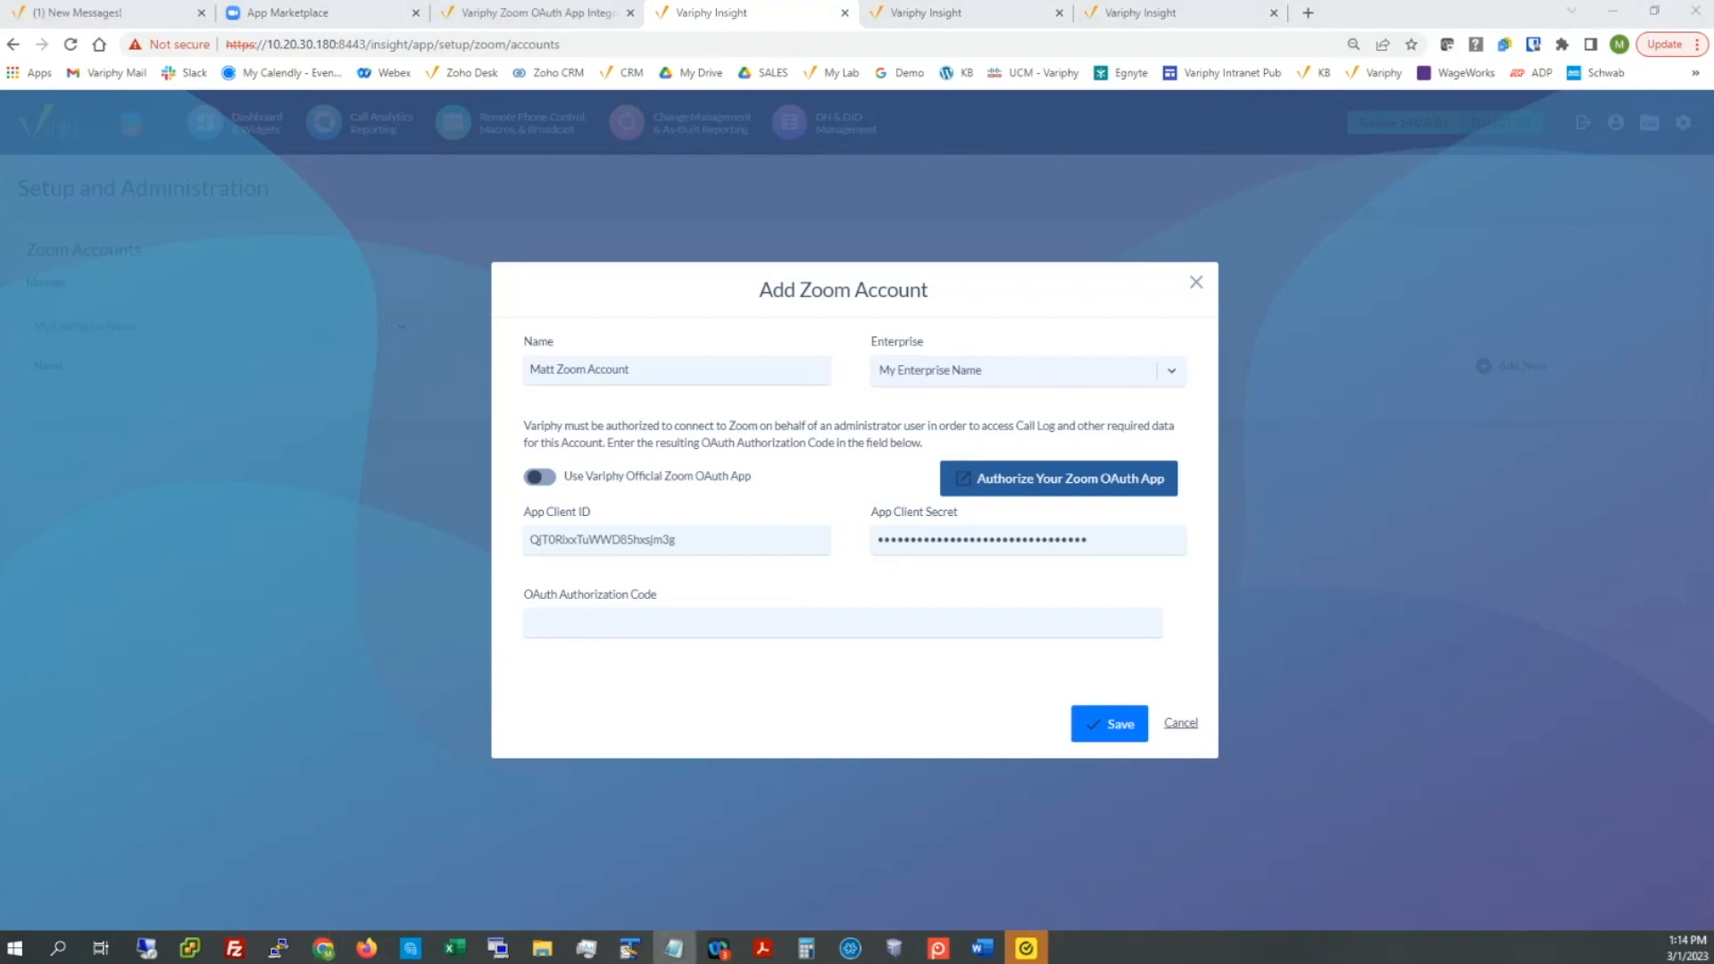
pyautogui.click(697, 625)
pyautogui.hotkey('ctrl', 'v')
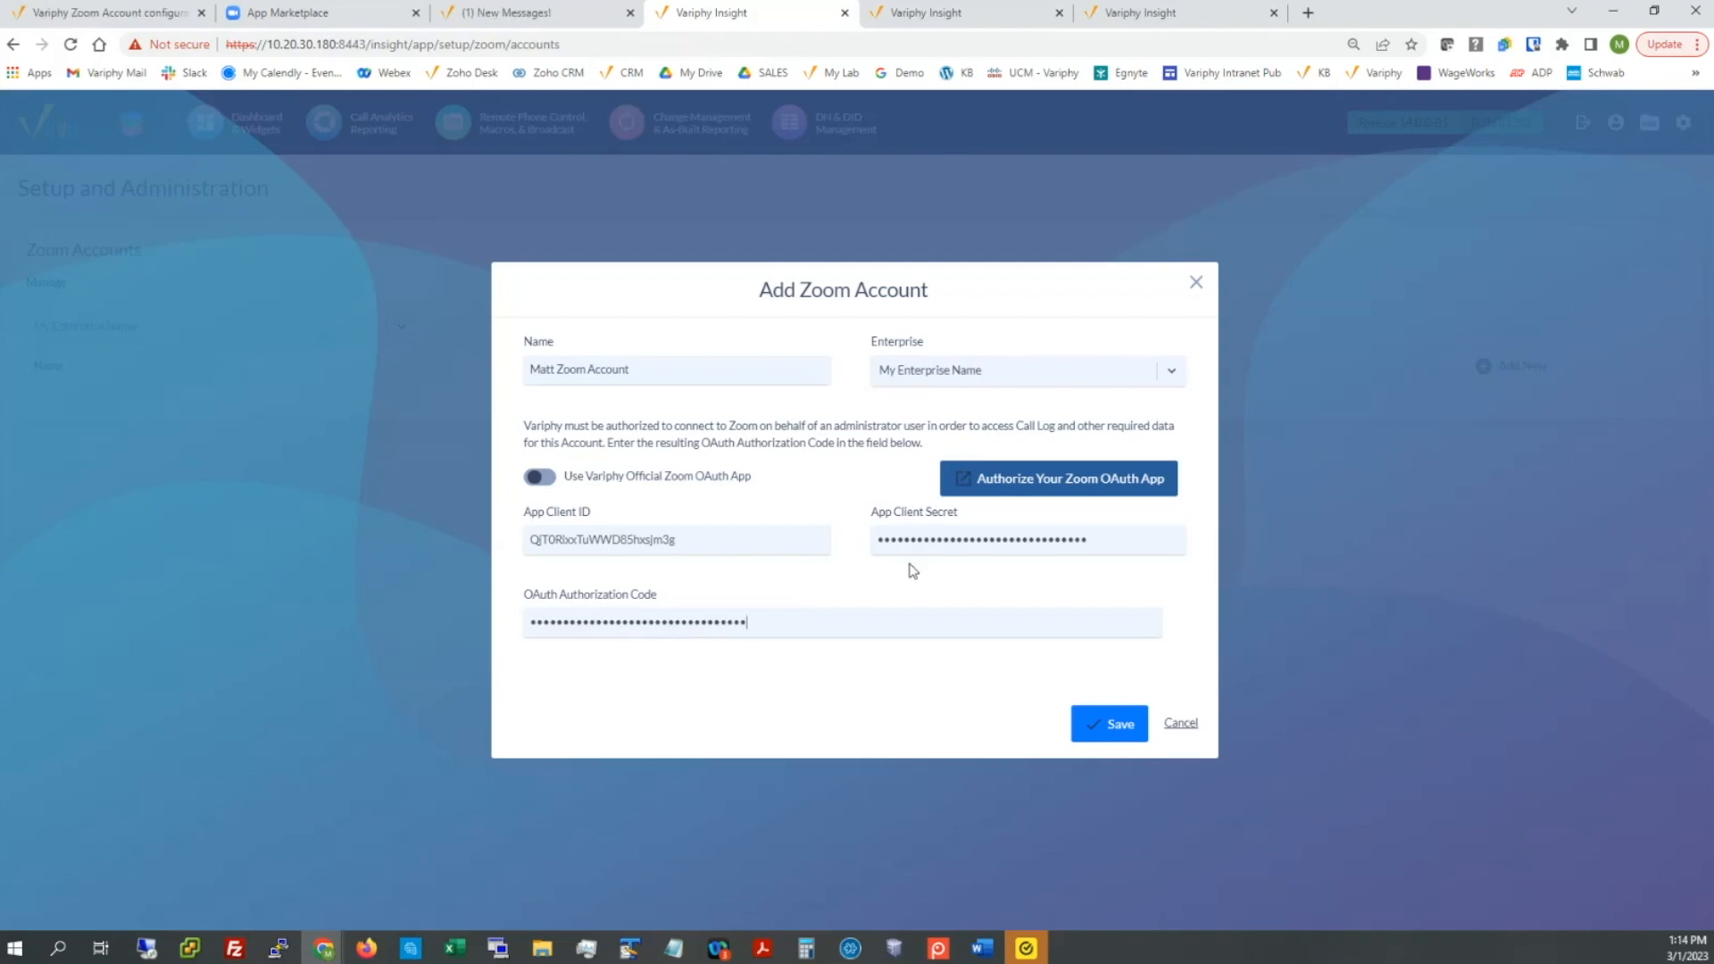
pyautogui.click(1096, 726)
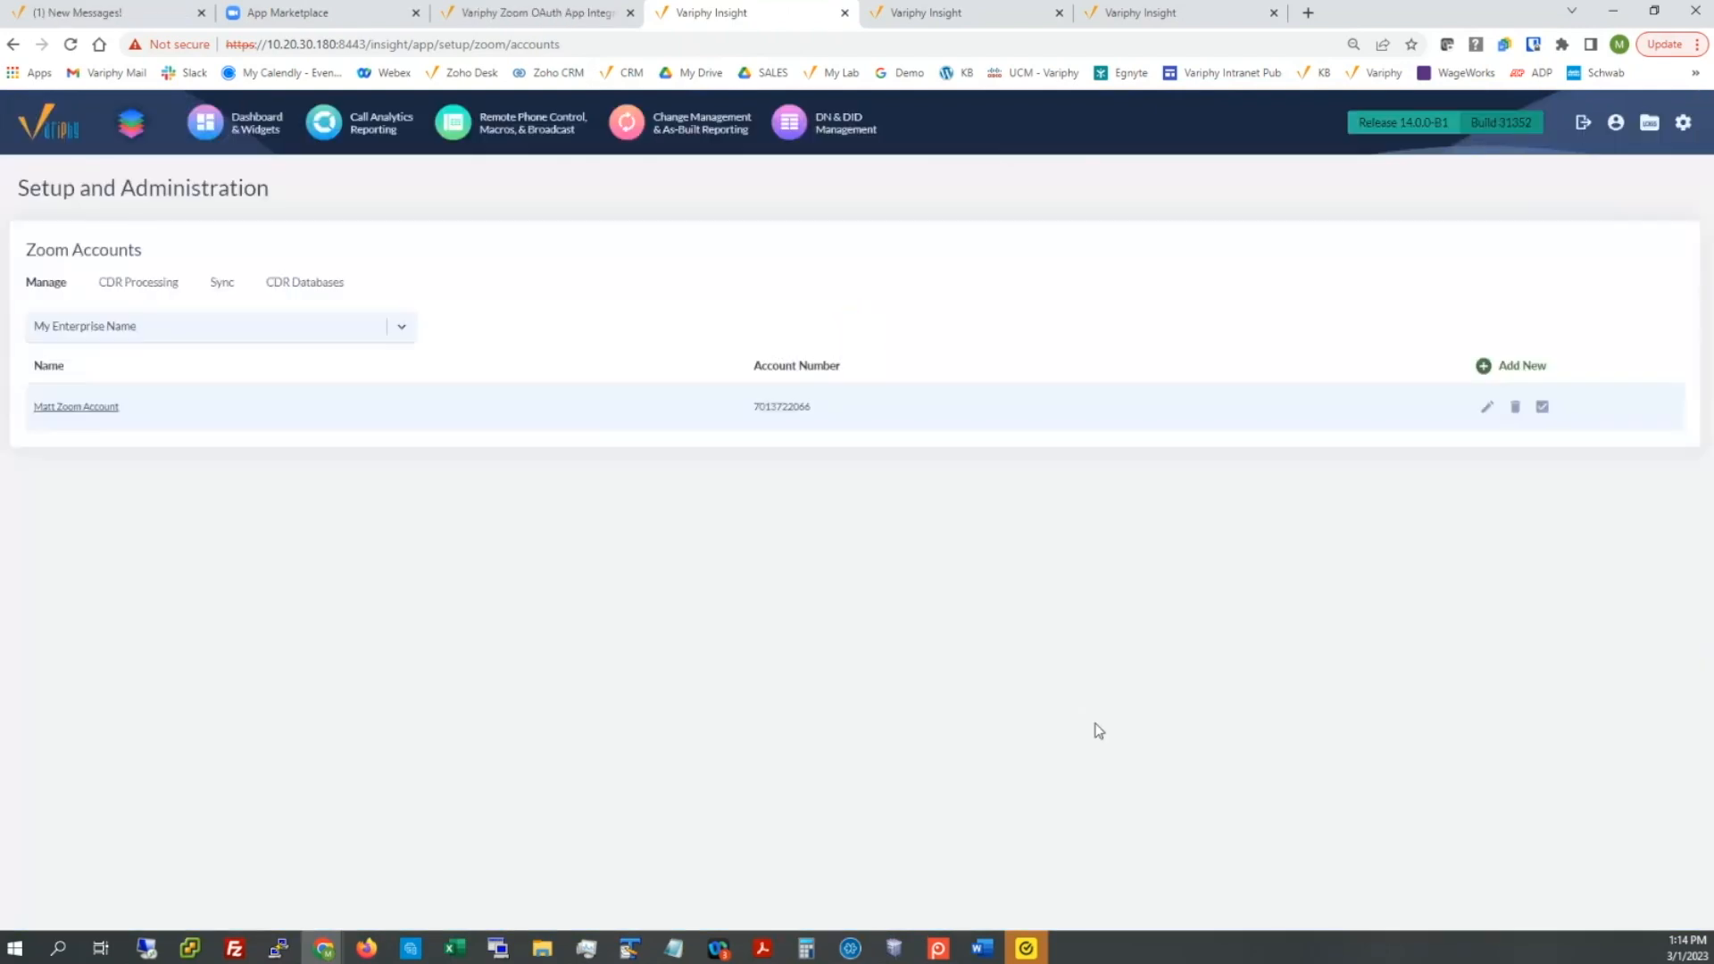
# Step: Enlarge the page and view the CDR Processing tab showing the account as Disabled
pyautogui.hotkey('ctrl', '+')
pyautogui.hotkey('ctrl', '+')
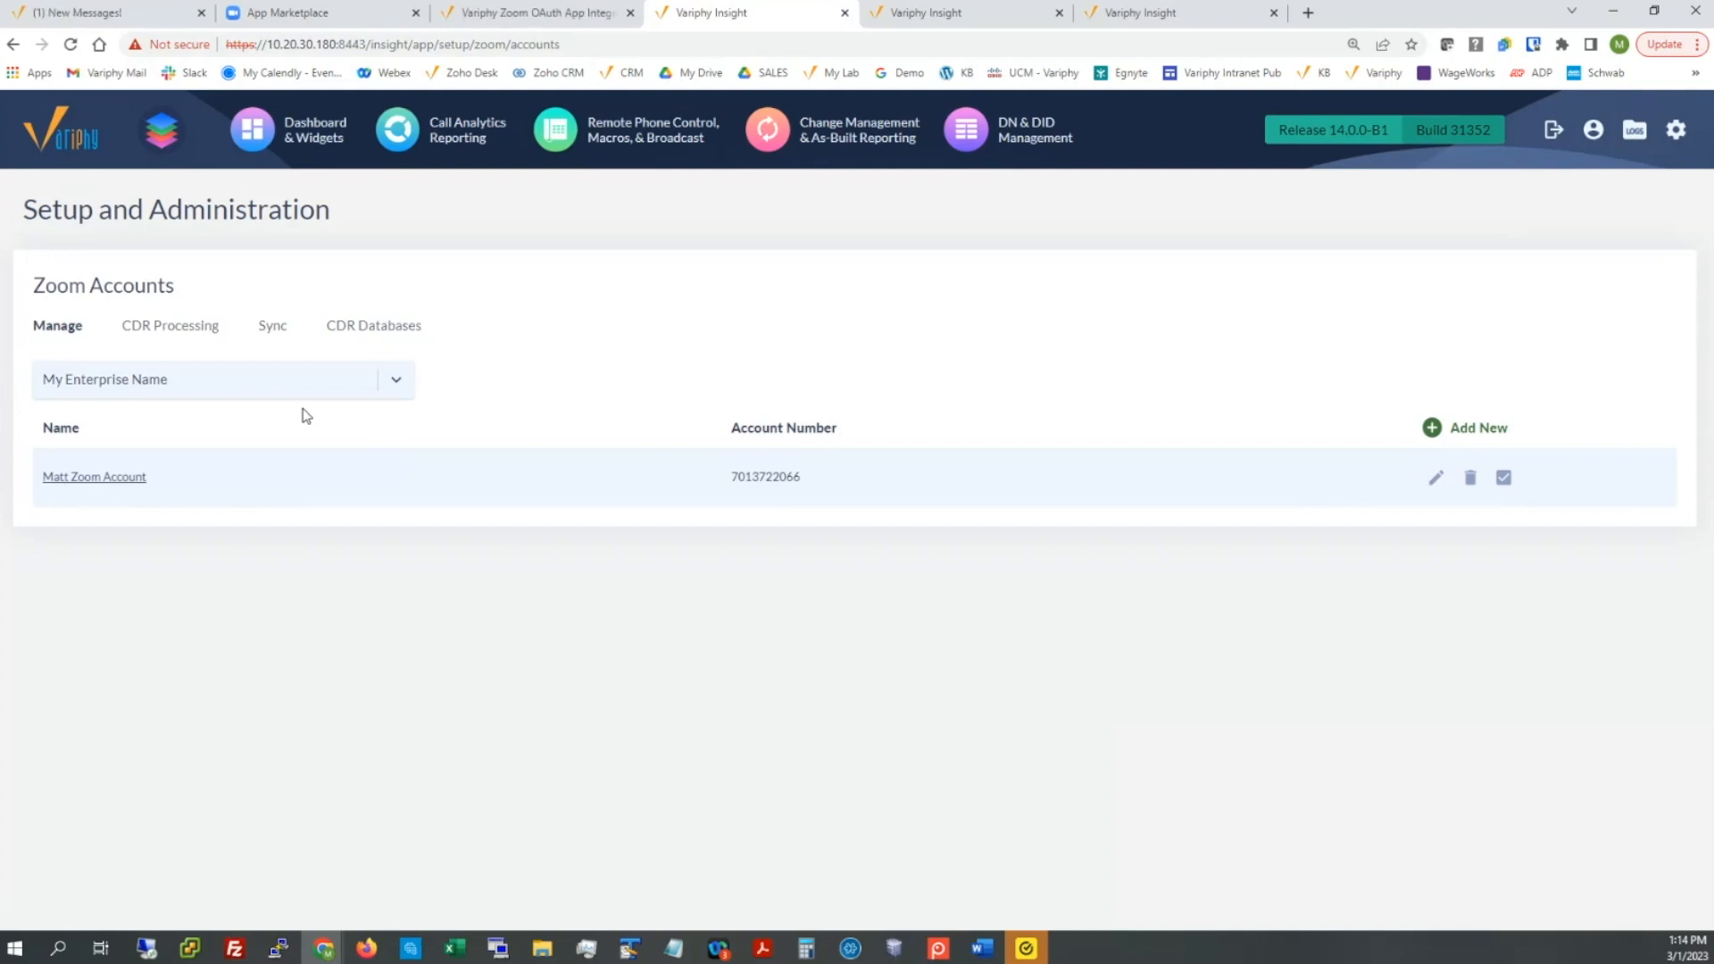
pyautogui.click(184, 337)
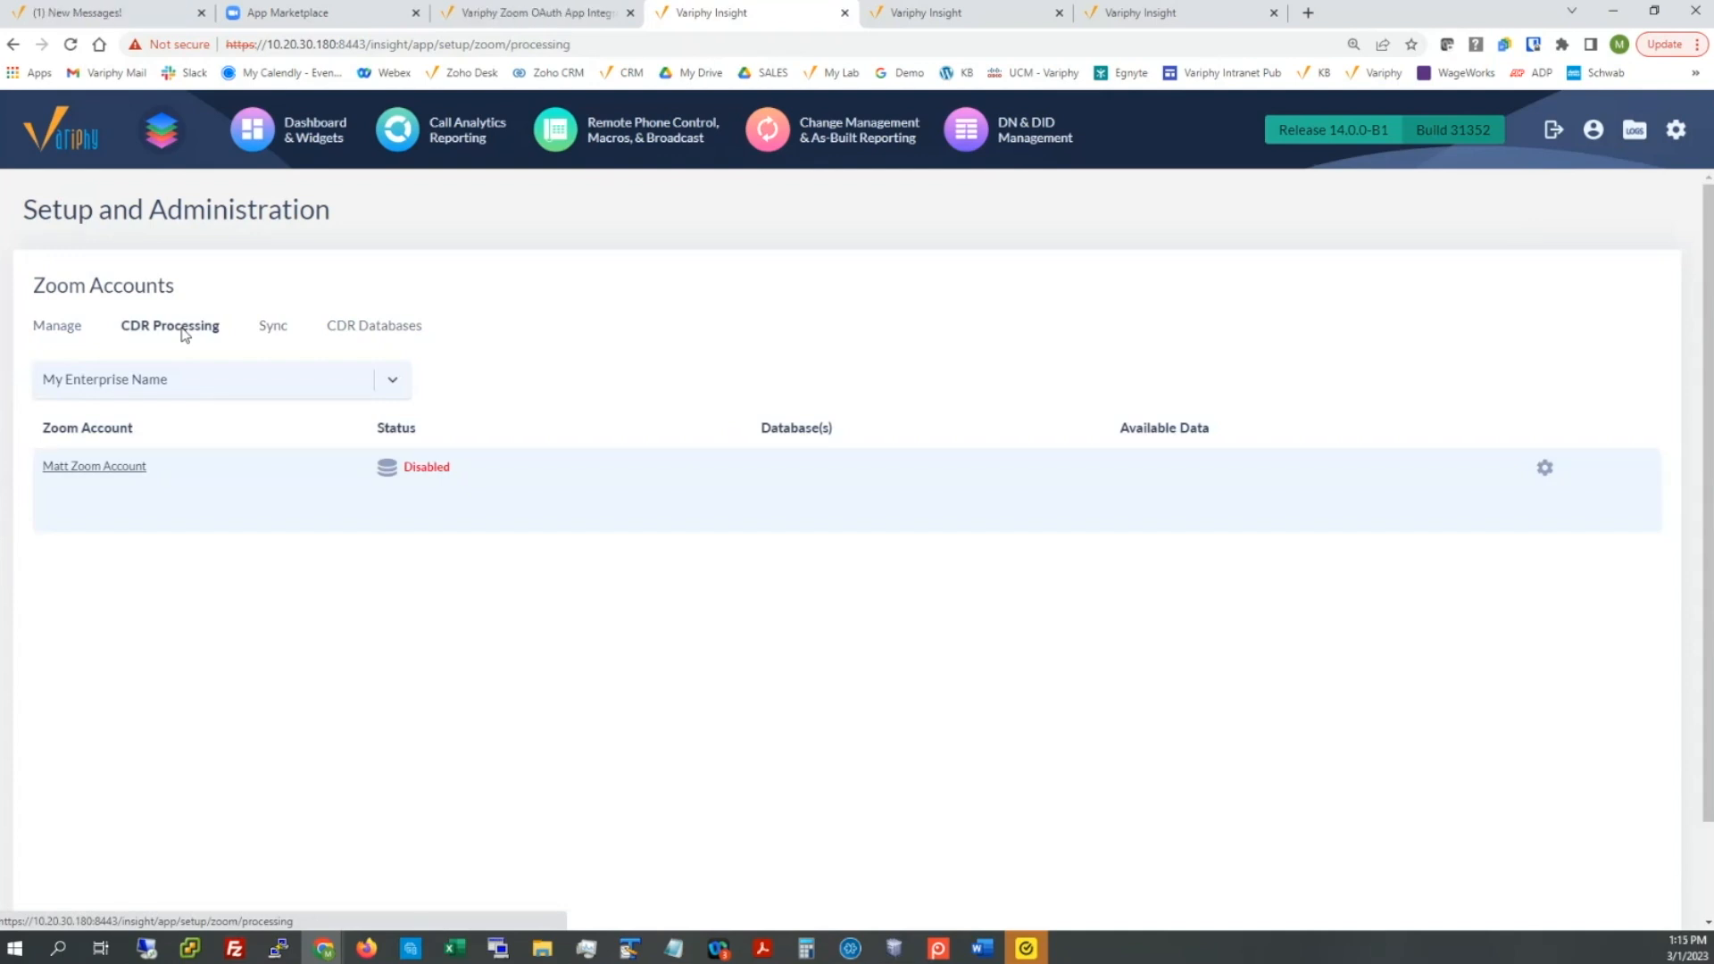
# Step: Open the new account's CDR processing settings and process call log data every 2 Minutes
pyautogui.click(92, 469)
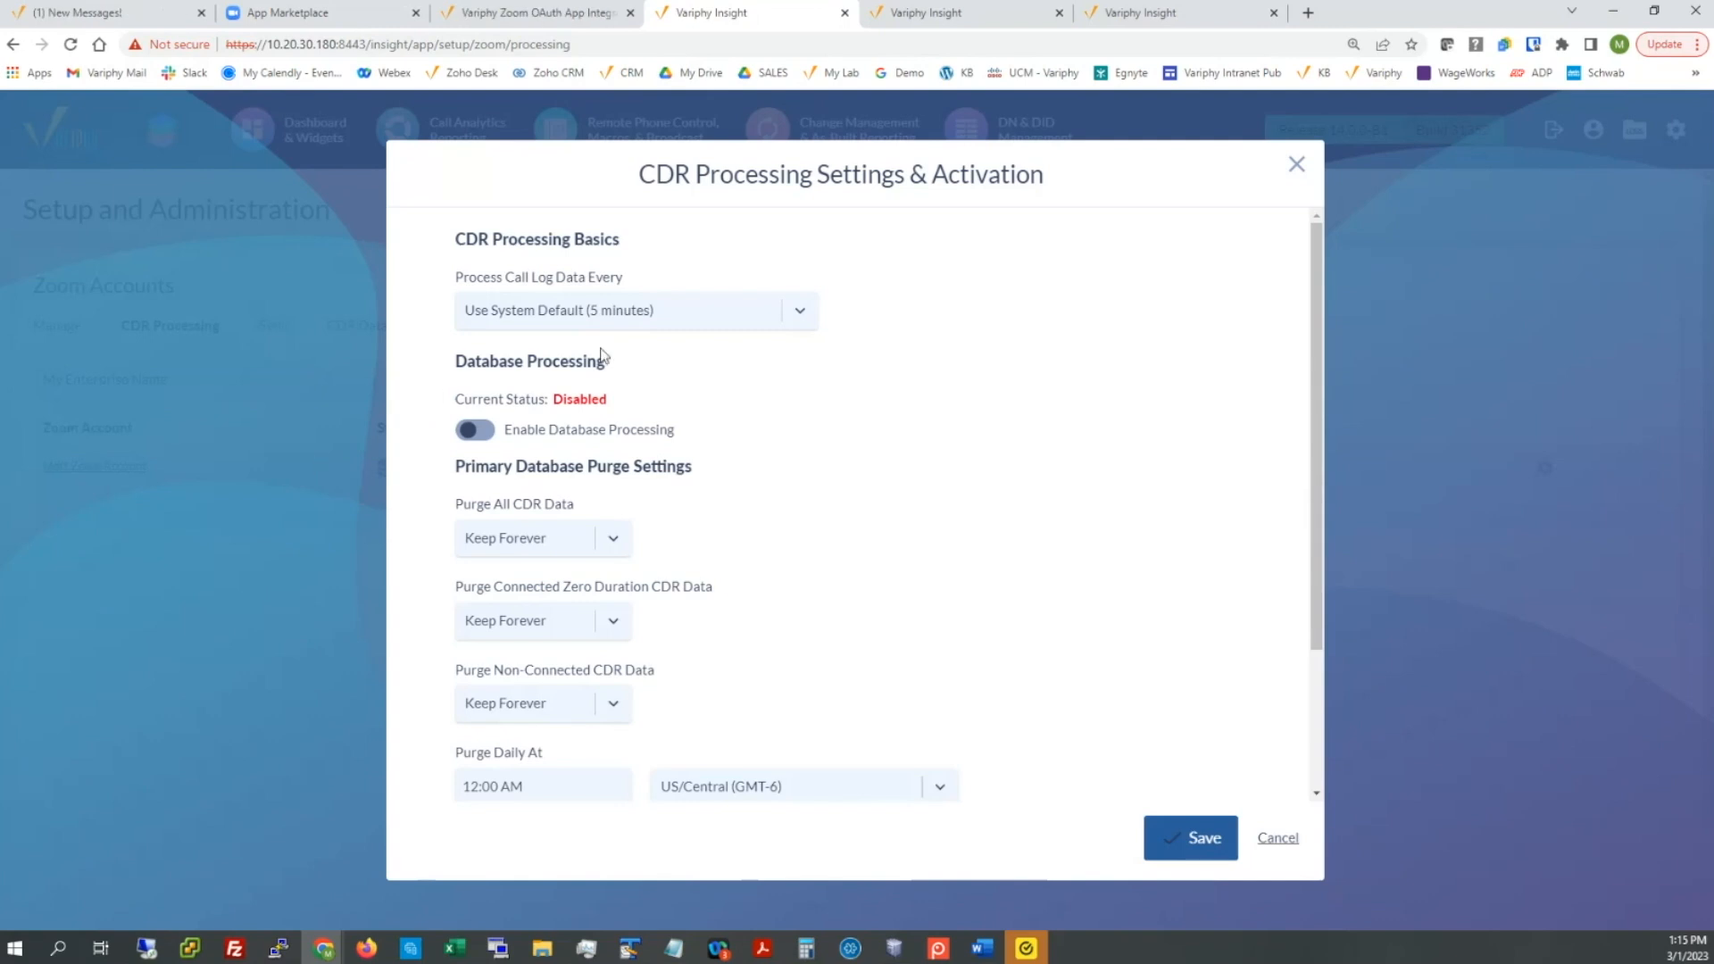
pyautogui.click(666, 312)
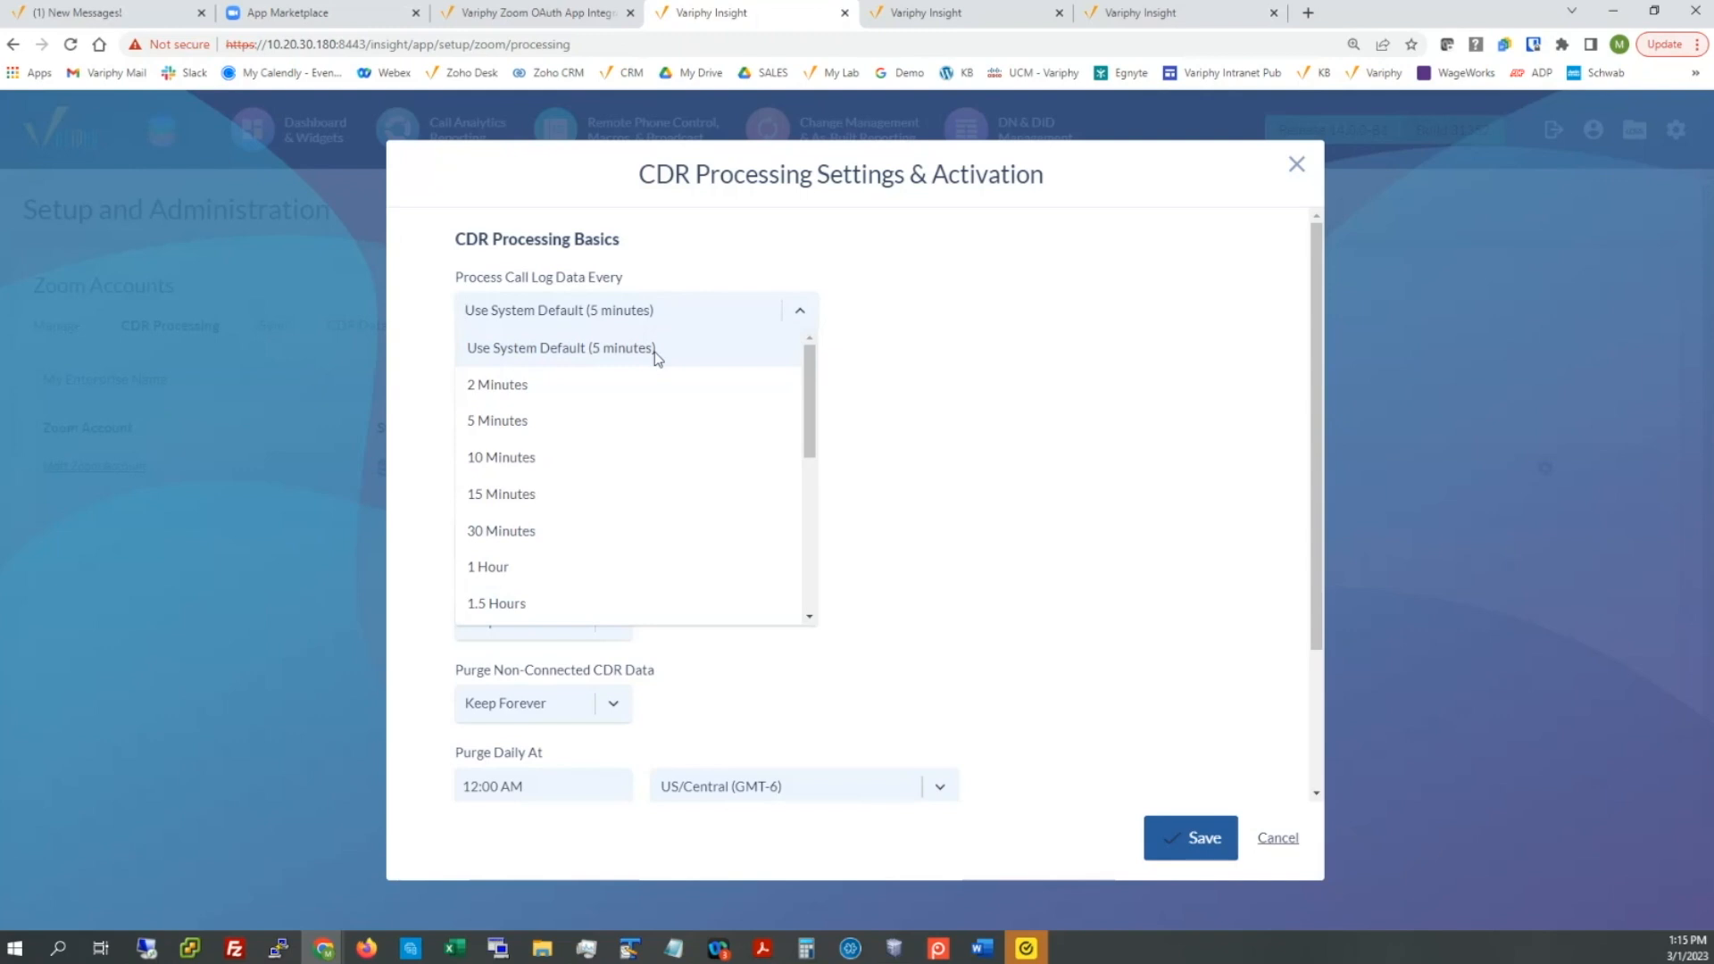
pyautogui.click(539, 383)
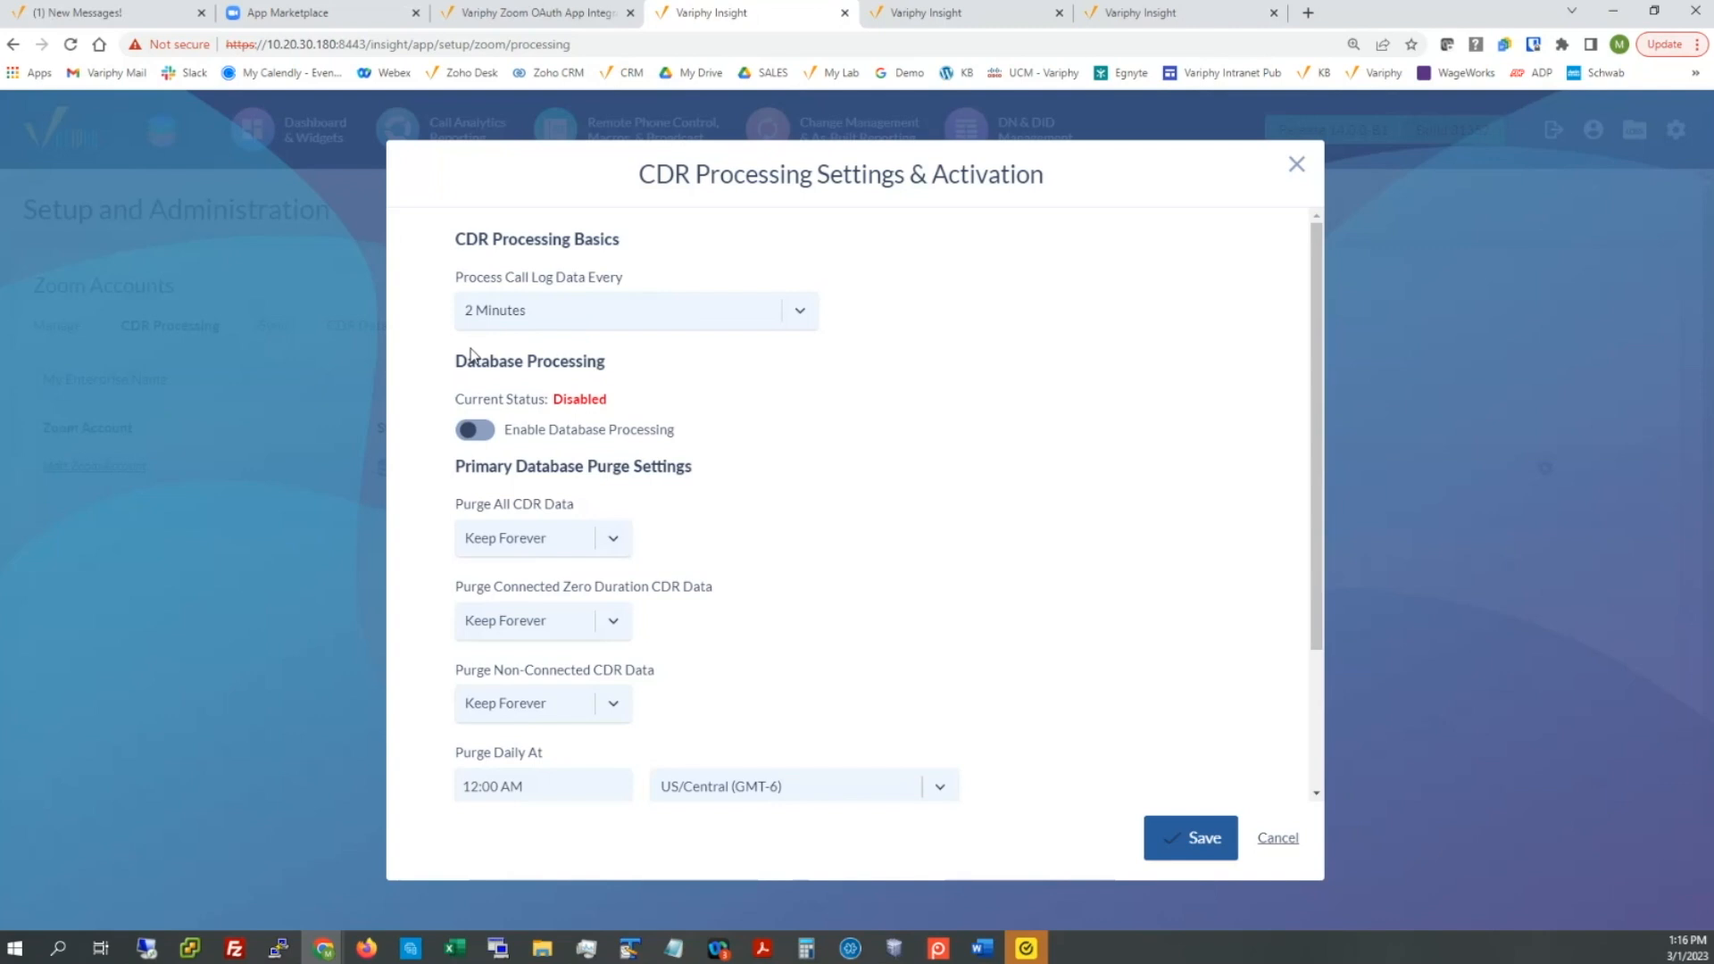
# Step: Enable database processing using Local MySQL as primary server with database name zoom_db
pyautogui.click(482, 431)
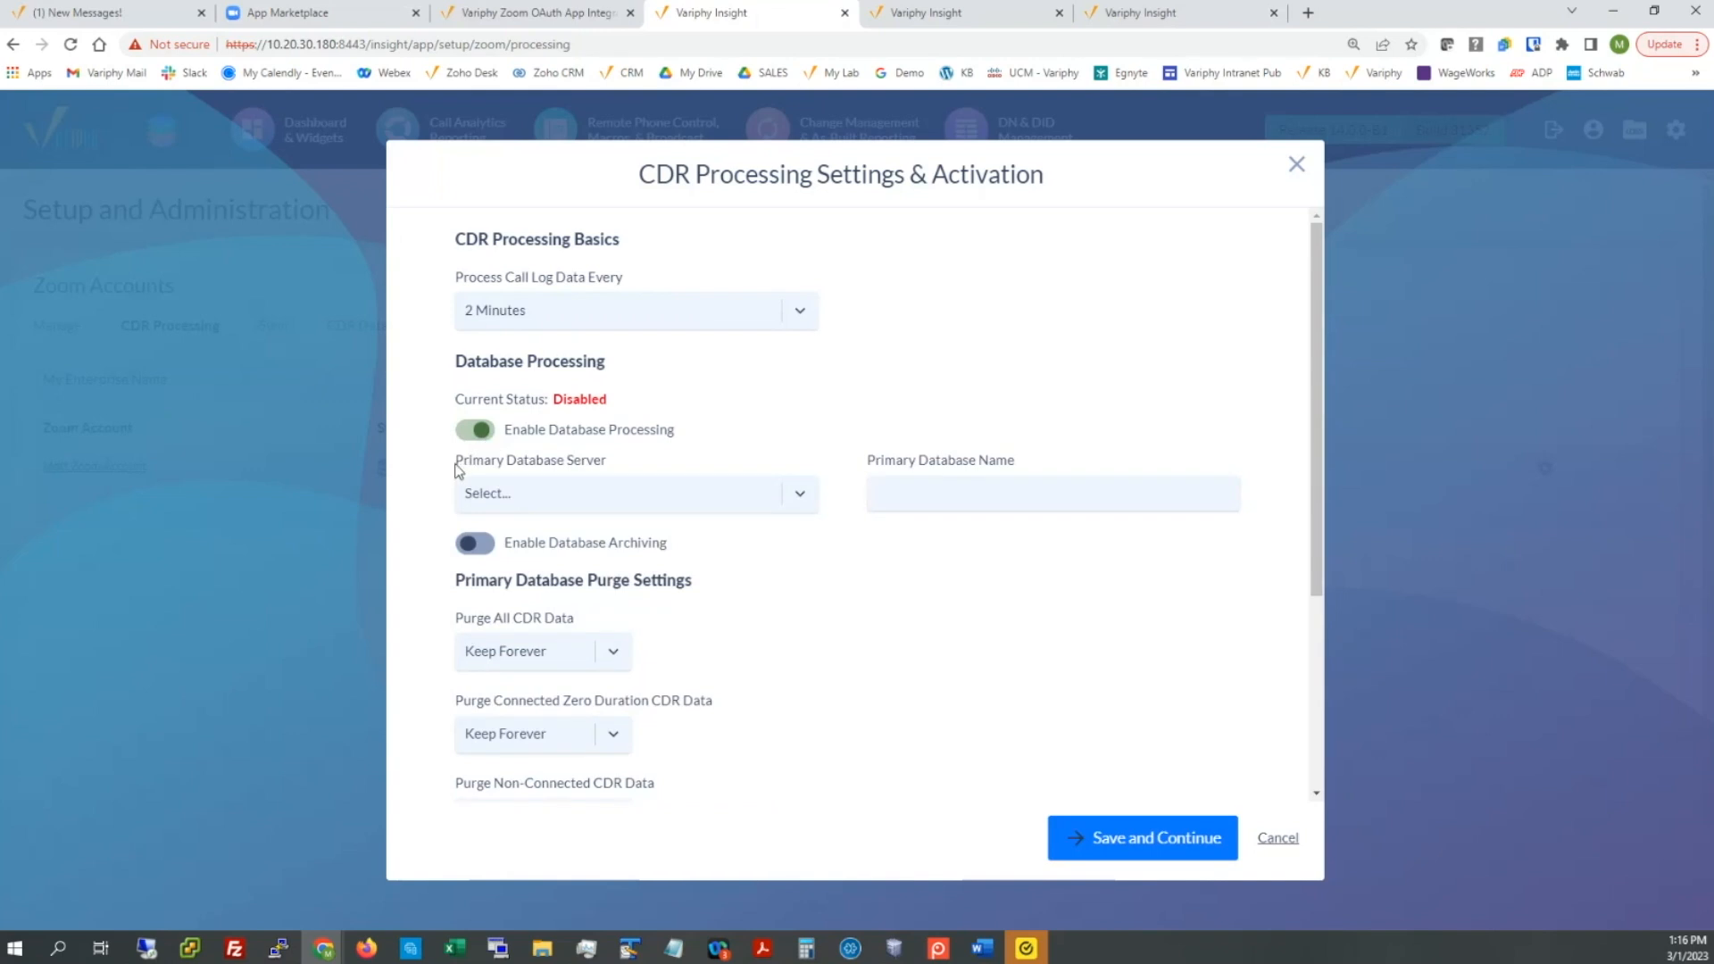
pyautogui.moveTo(455, 466); pyautogui.dragTo(616, 473)
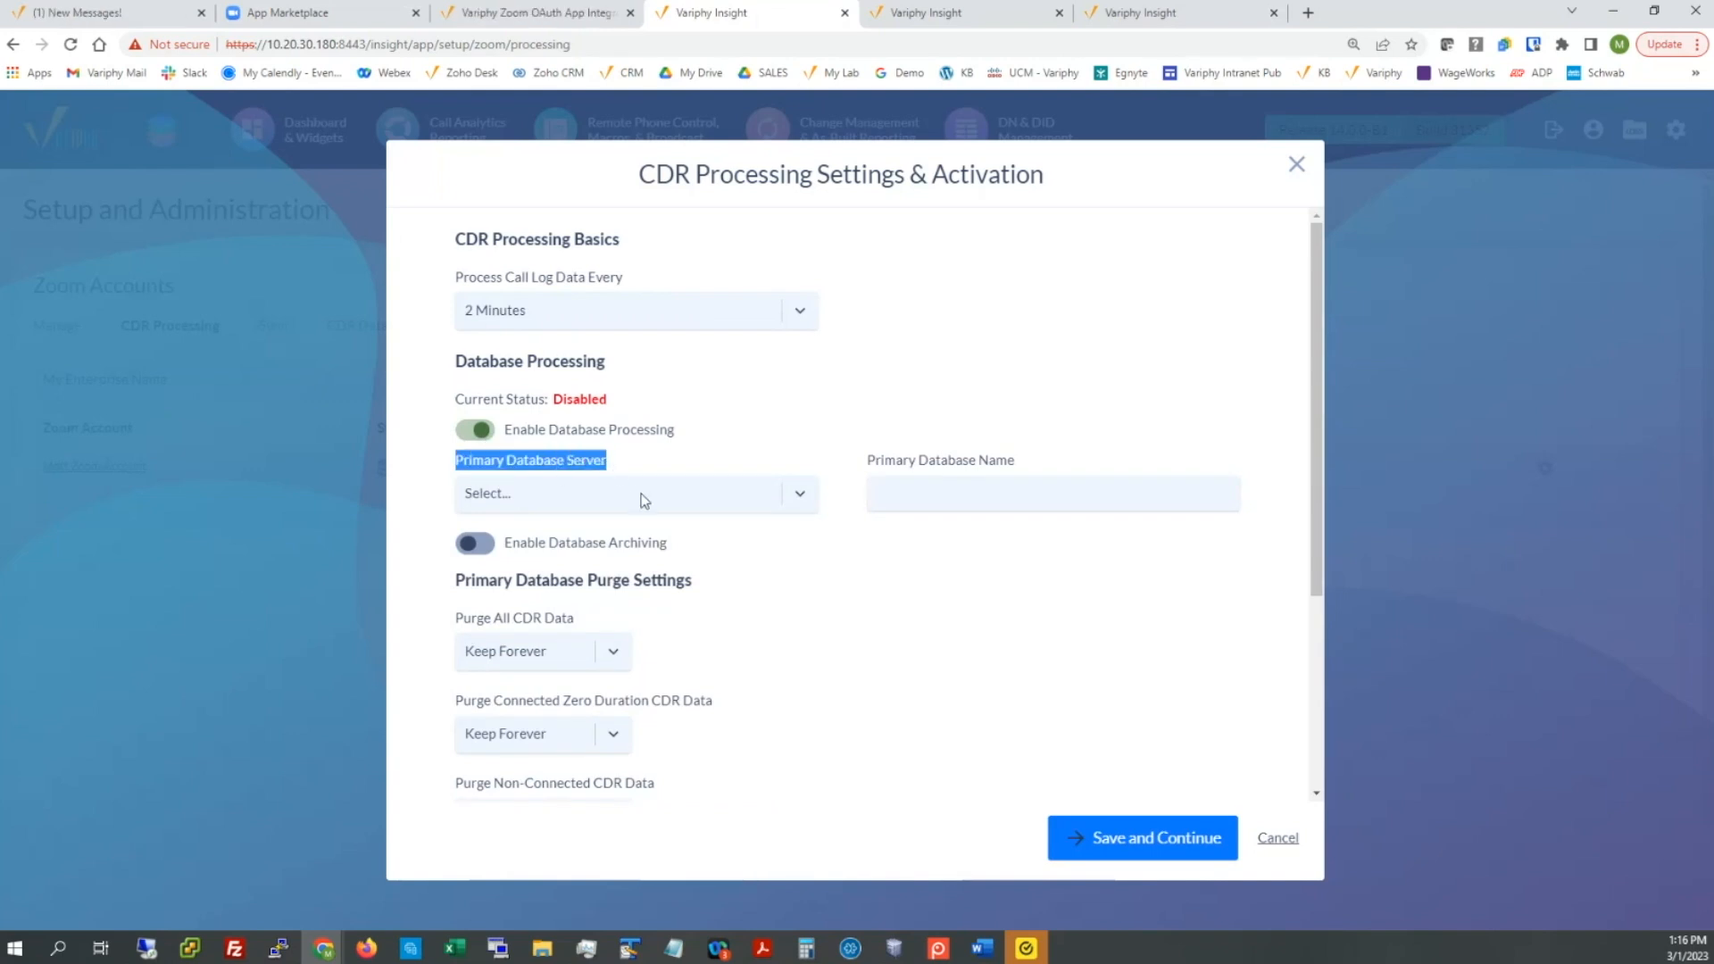
pyautogui.click(645, 496)
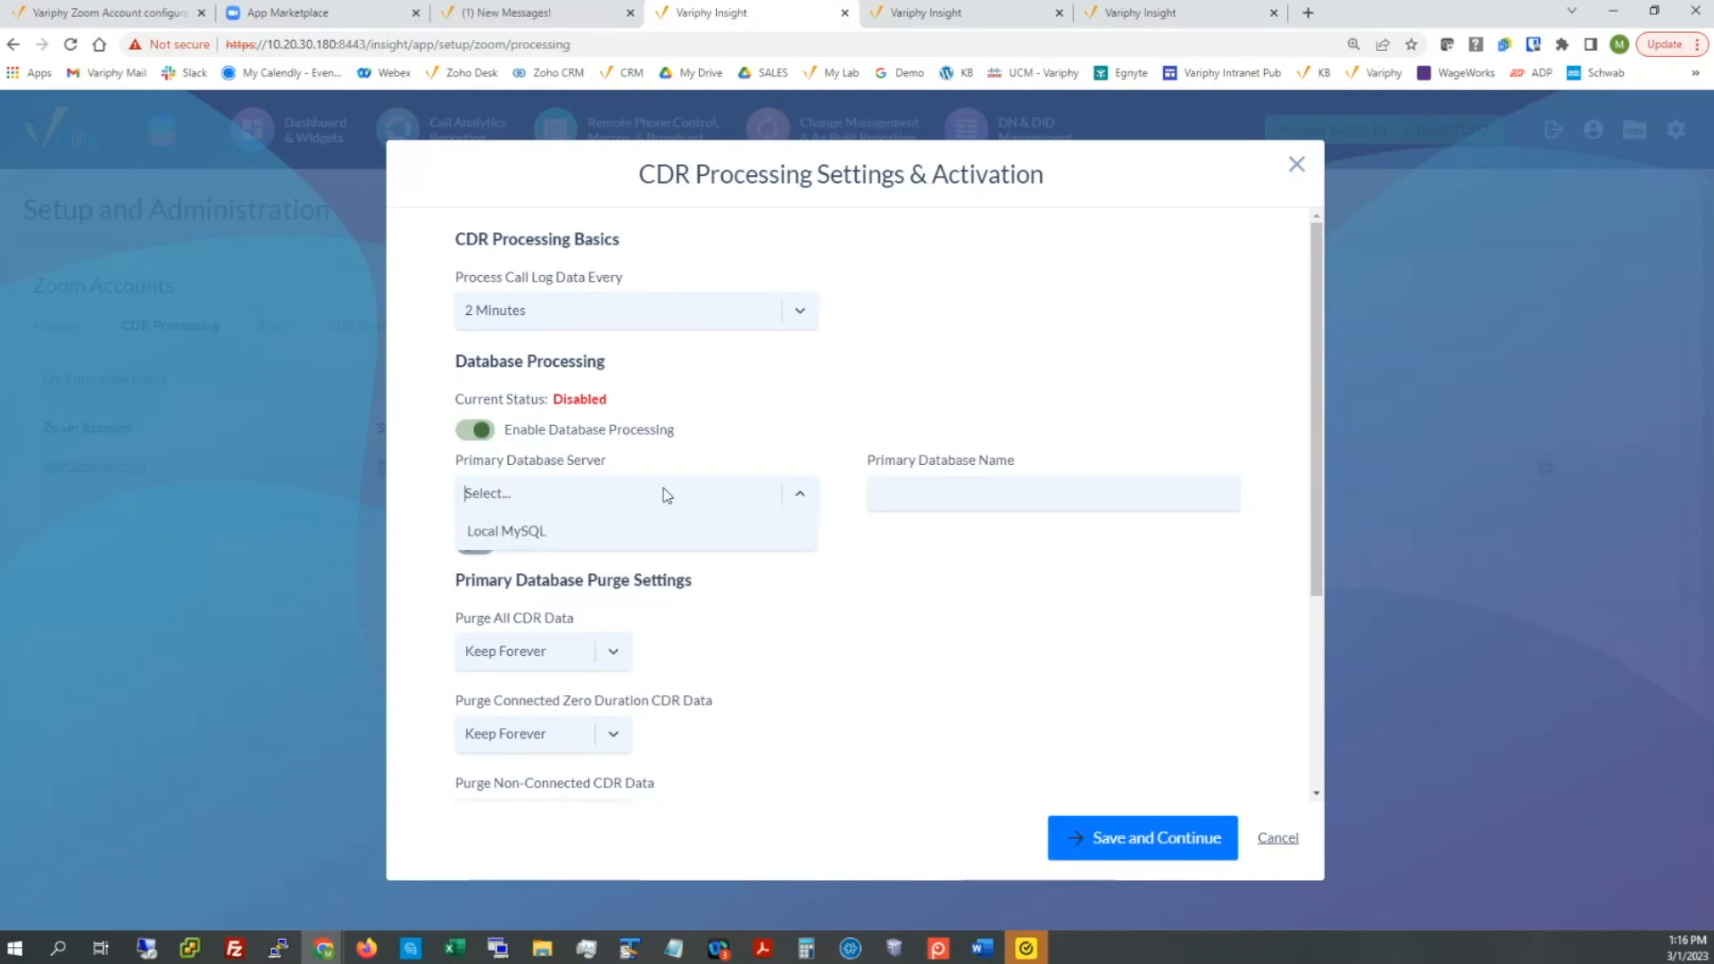
pyautogui.click(555, 541)
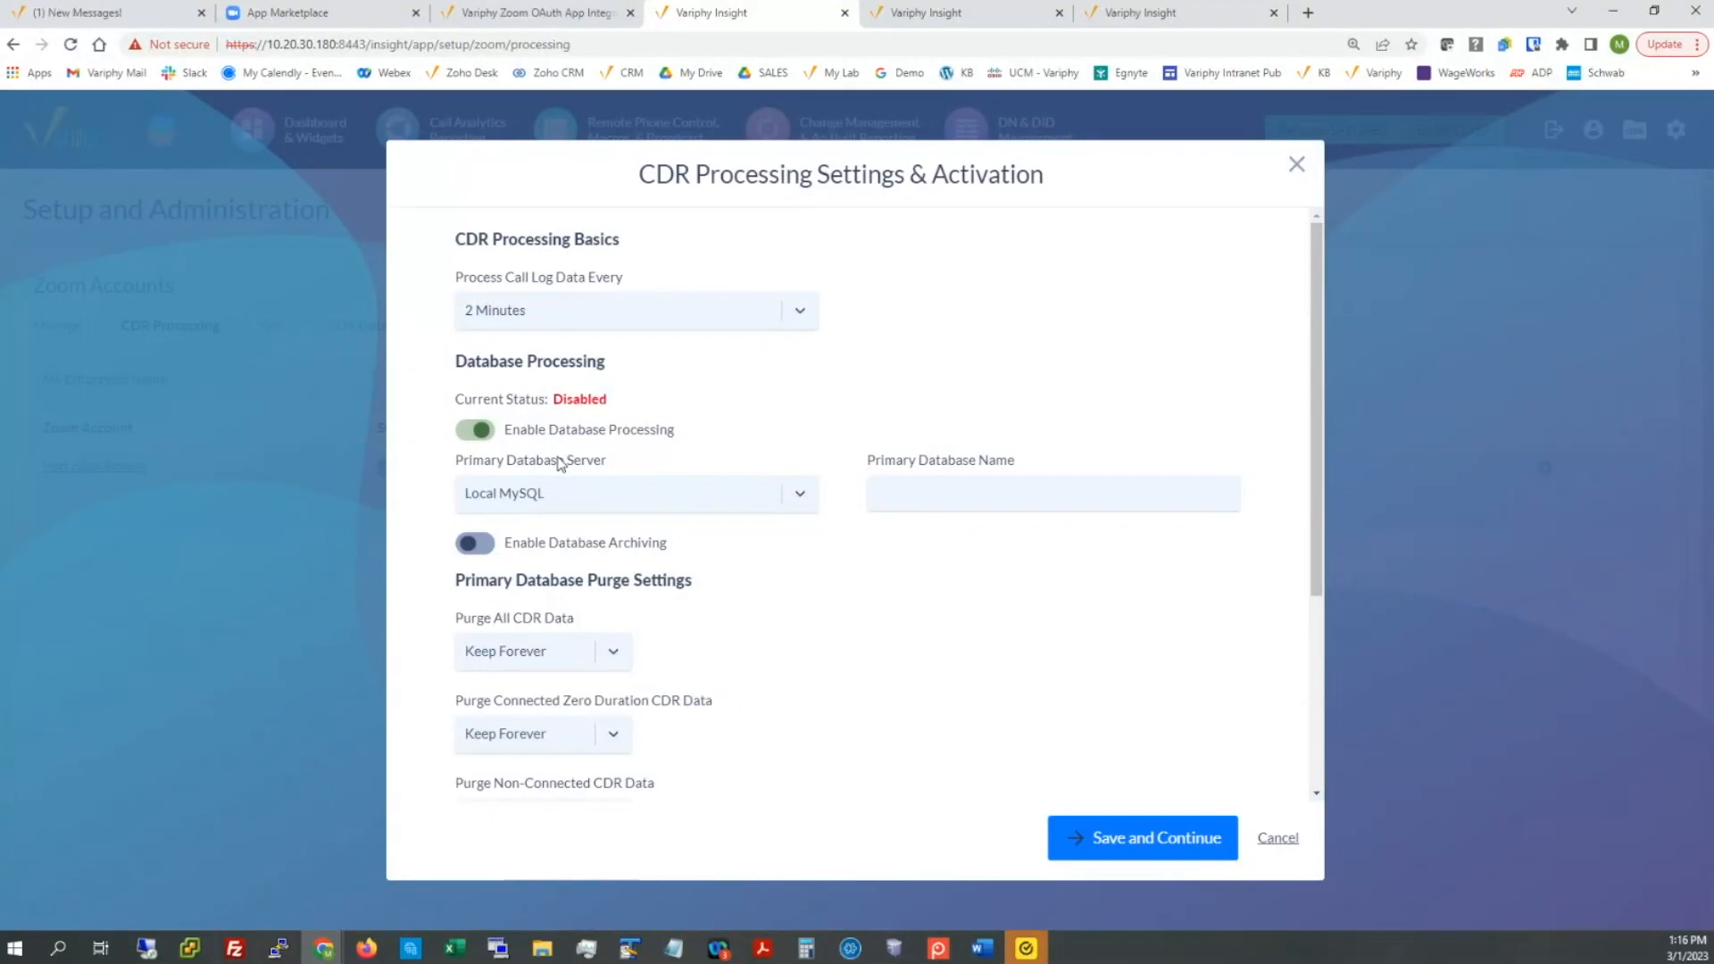
pyautogui.click(889, 483)
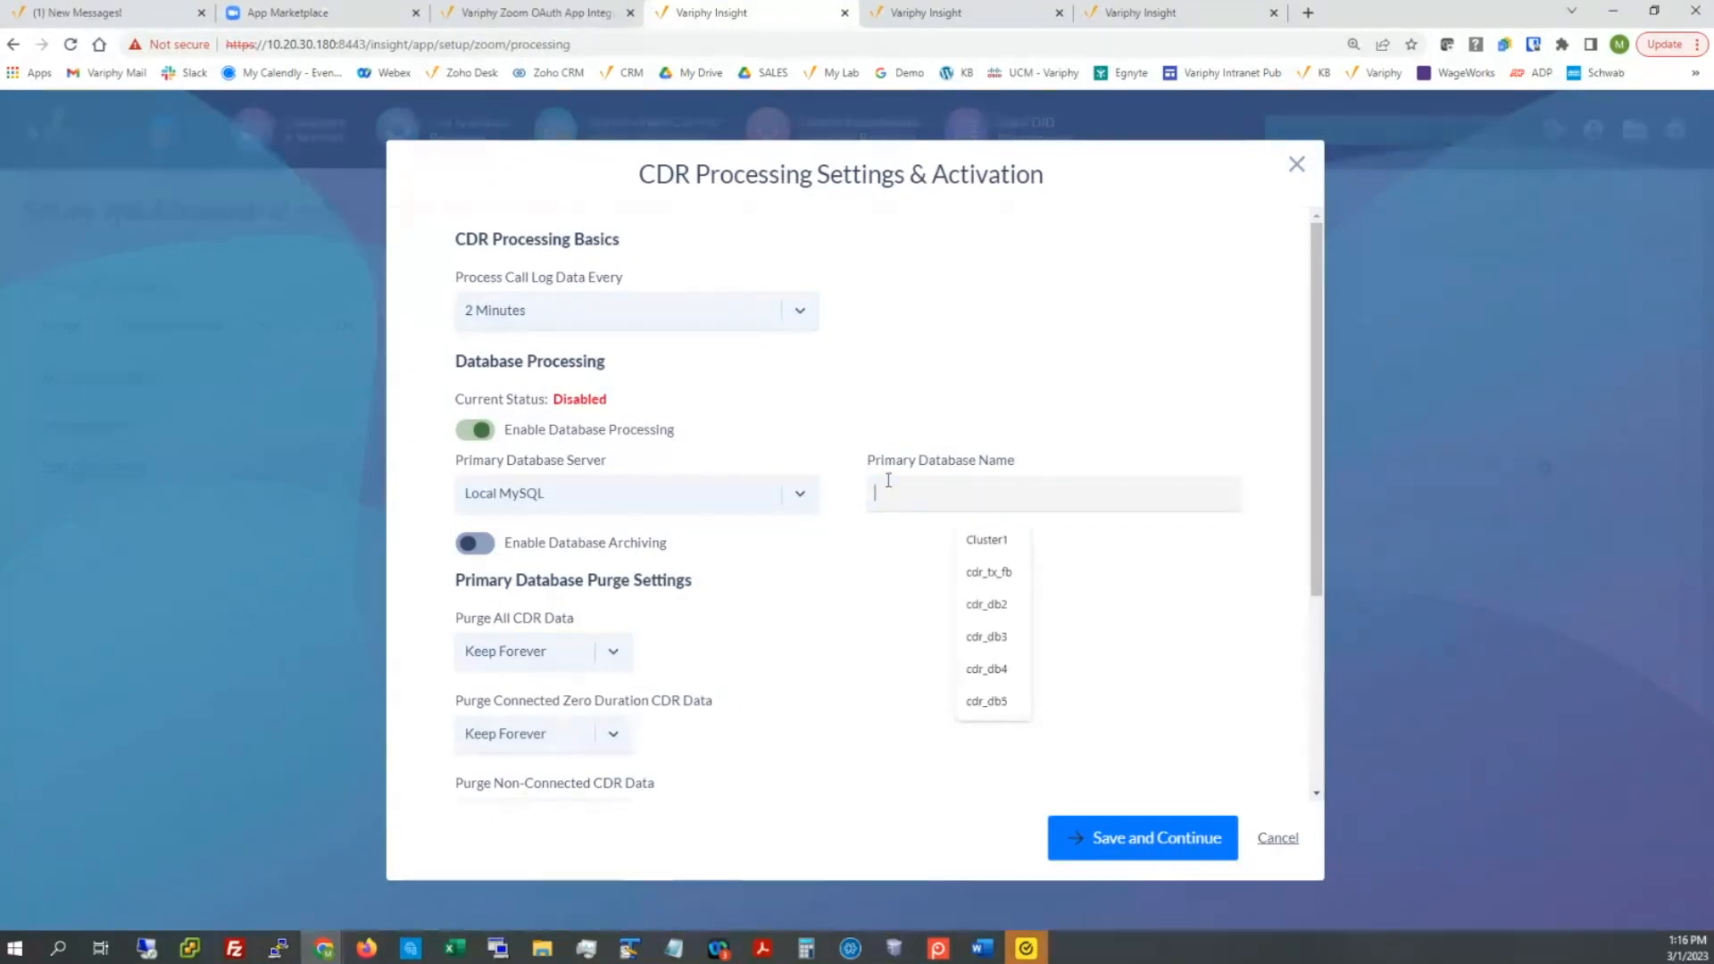
pyautogui.write('zoom_db')
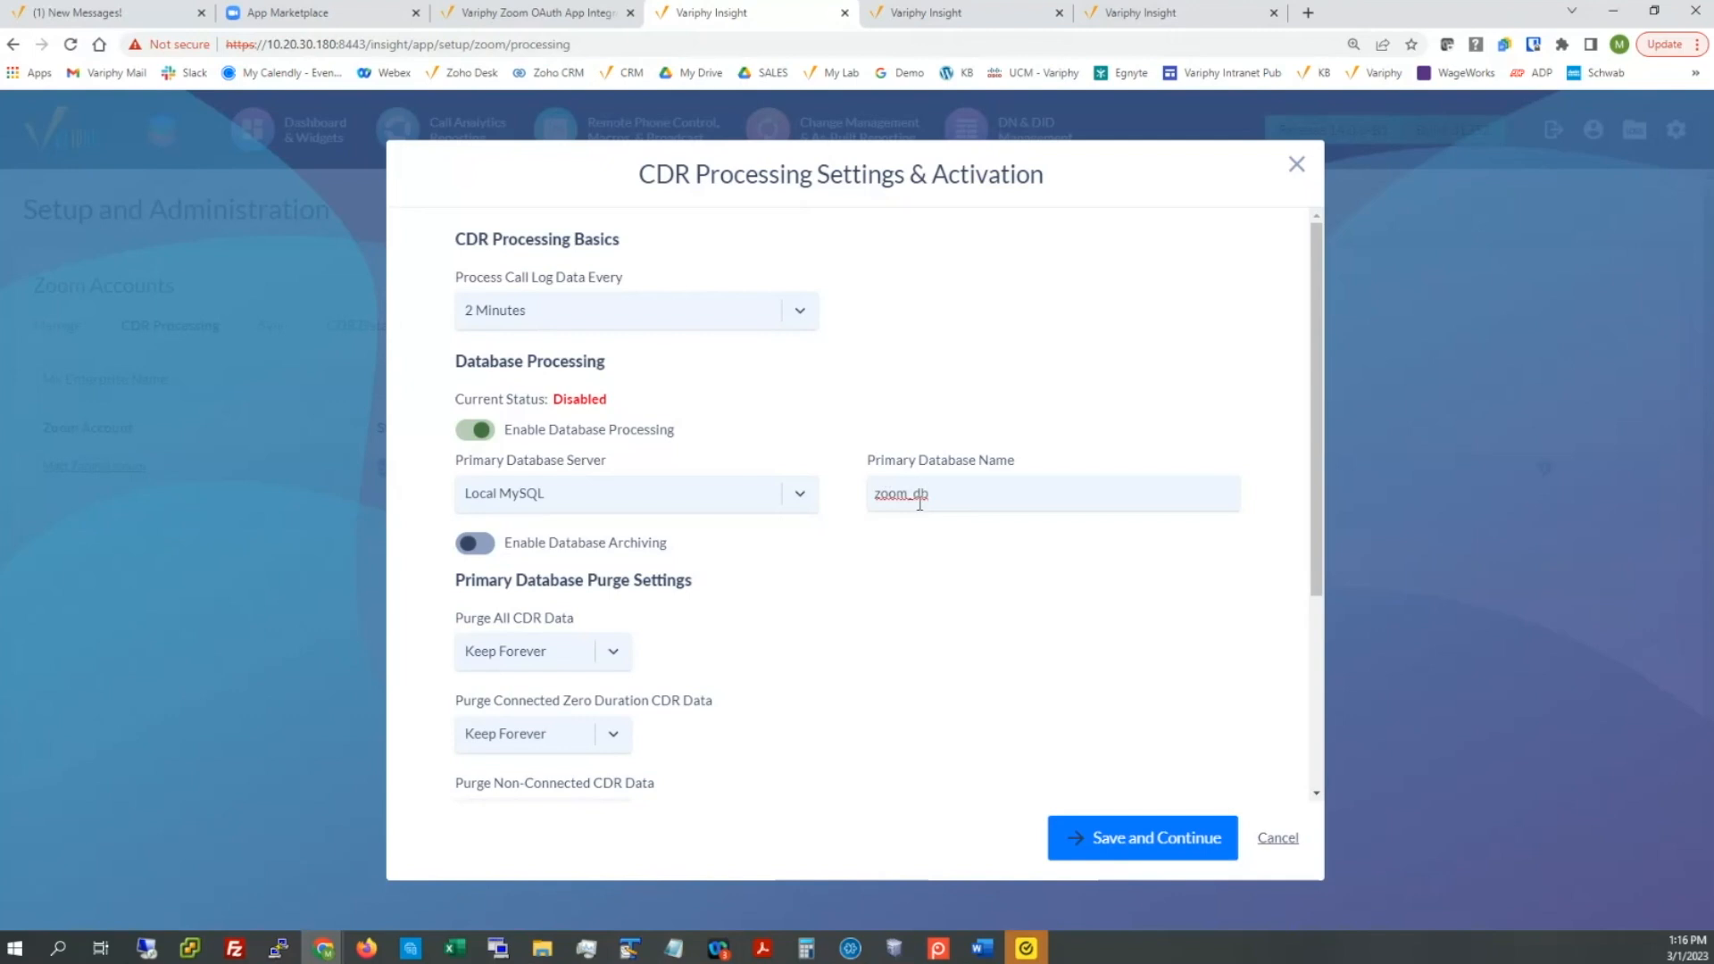
# Step: Review the purge settings, leaving Purge All CDR Data at Keep Forever
pyautogui.scroll(-1, 844, 594)
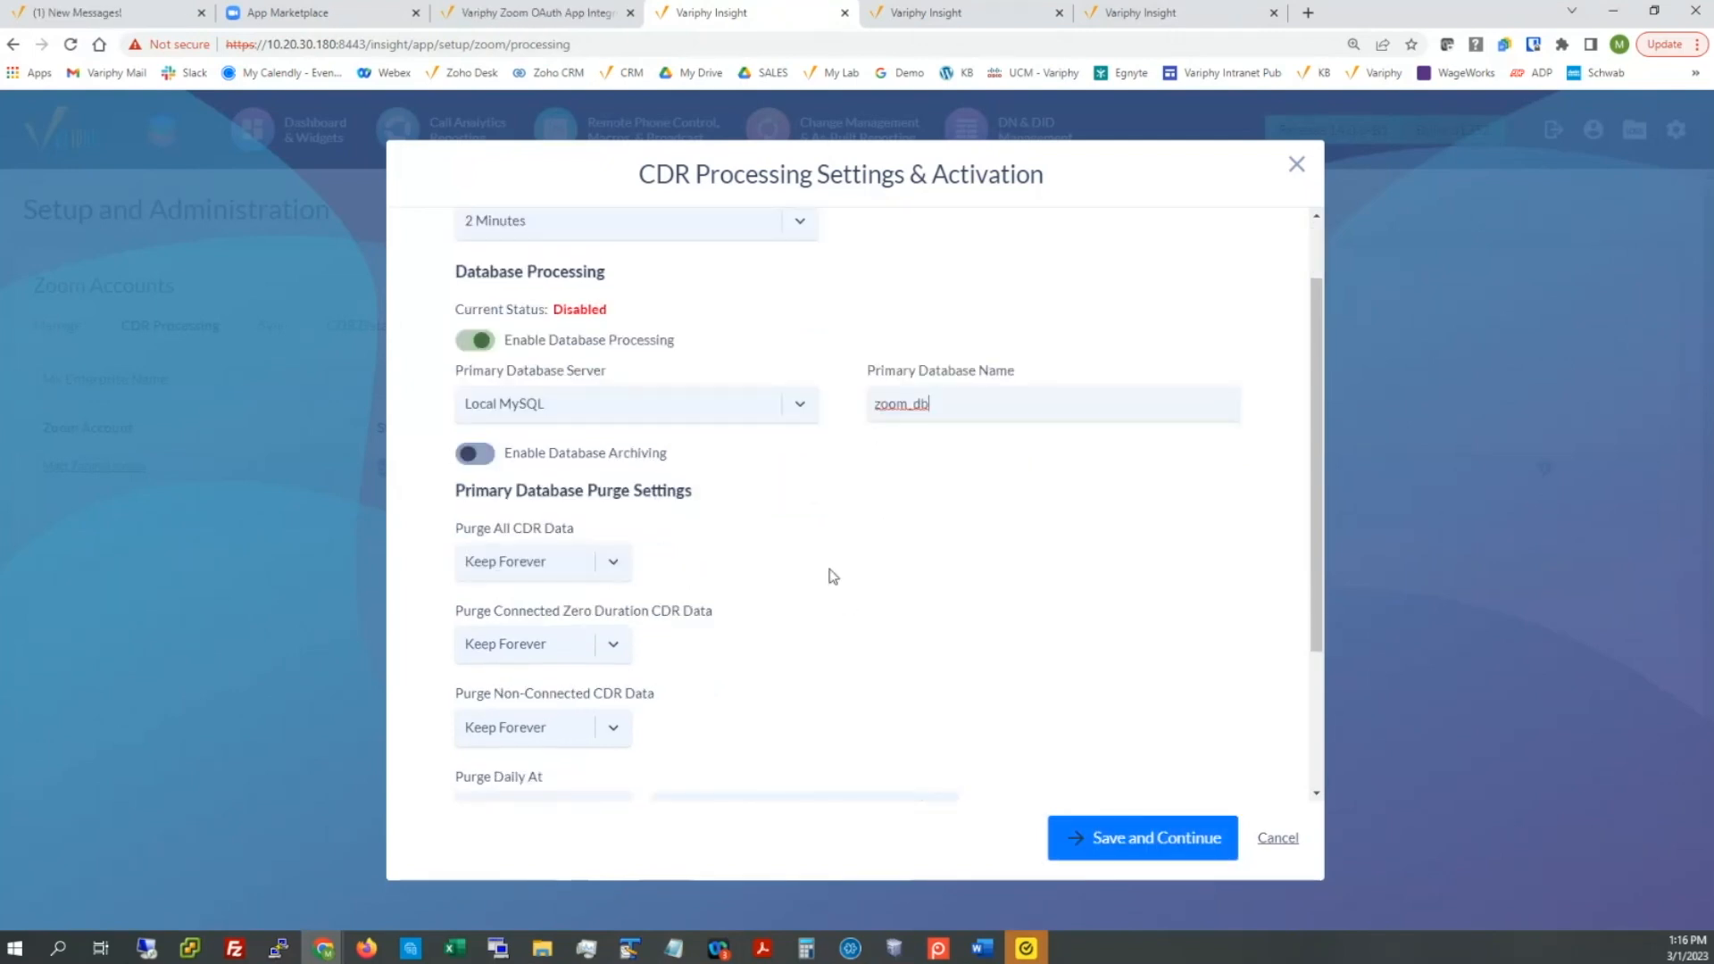
pyautogui.scroll(-1, 830, 571)
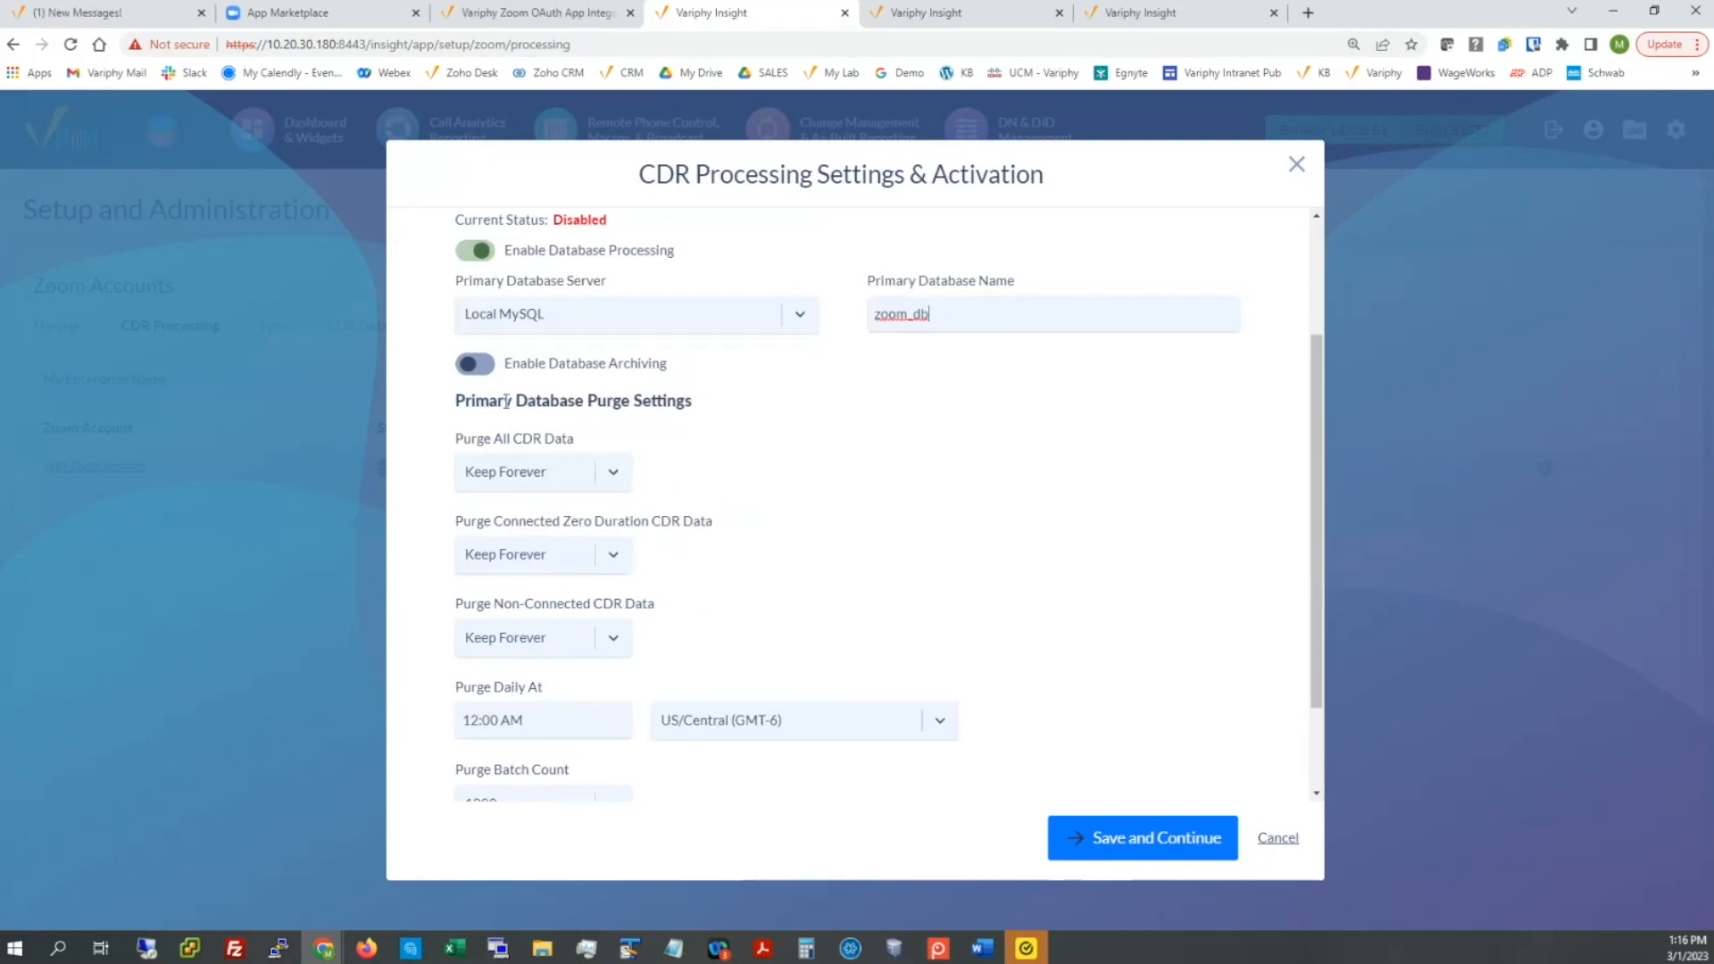
pyautogui.moveTo(507, 402); pyautogui.dragTo(712, 409)
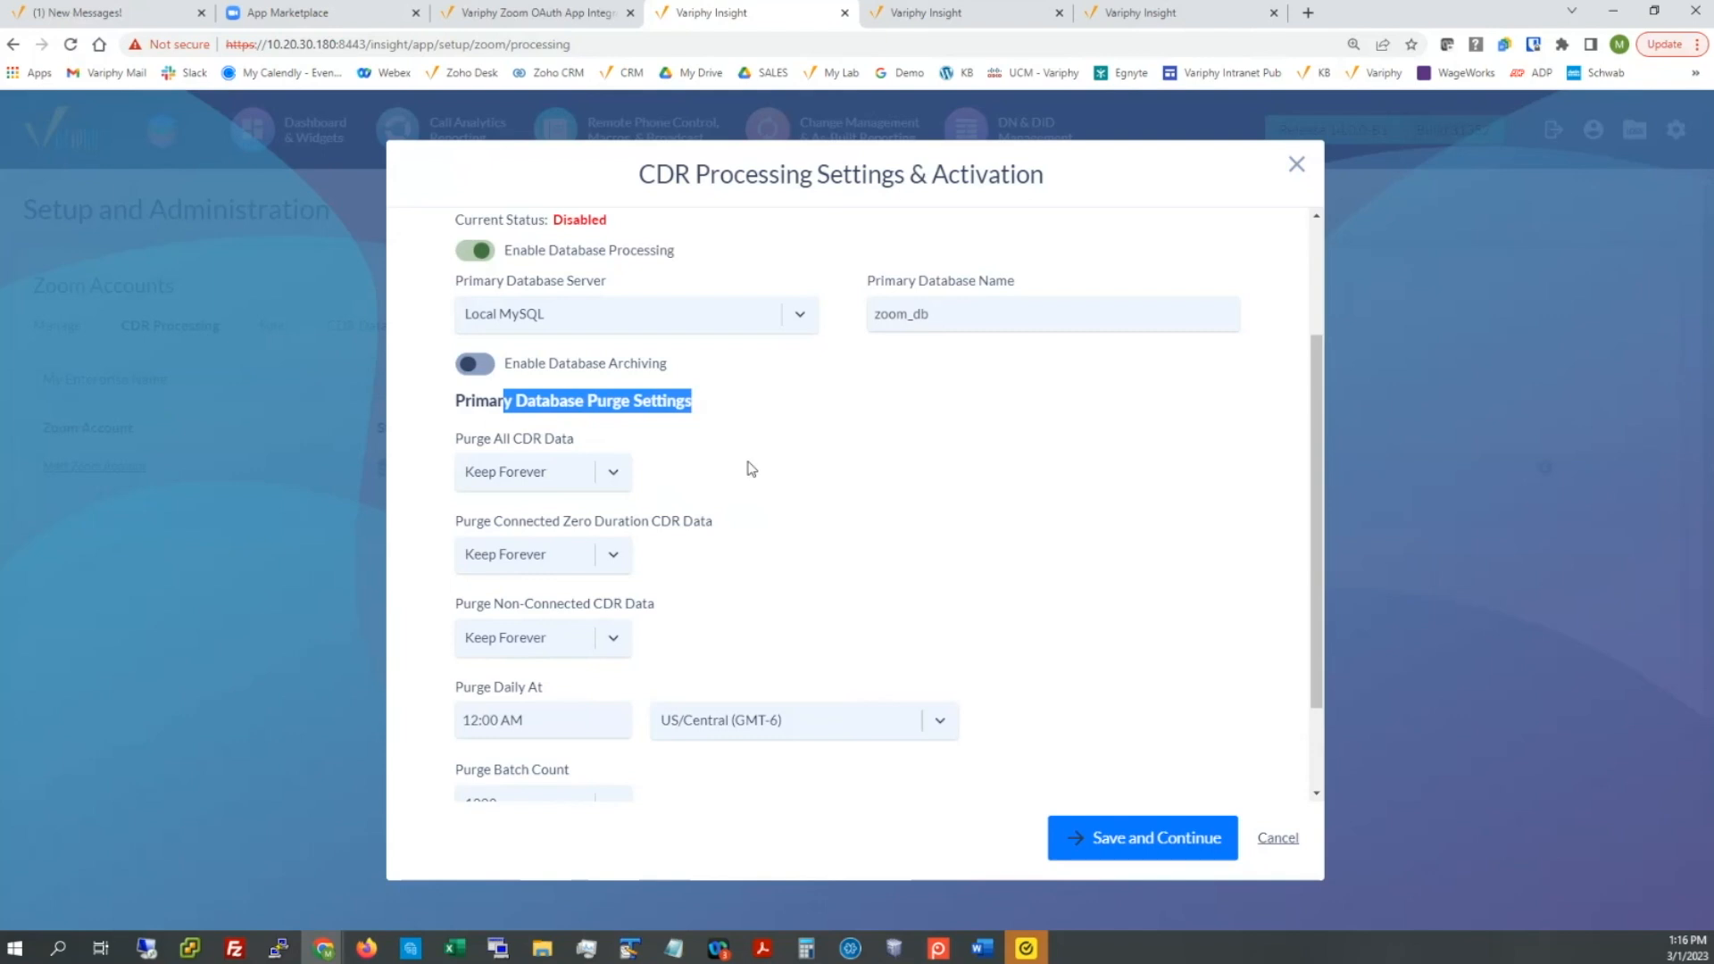
pyautogui.click(751, 468)
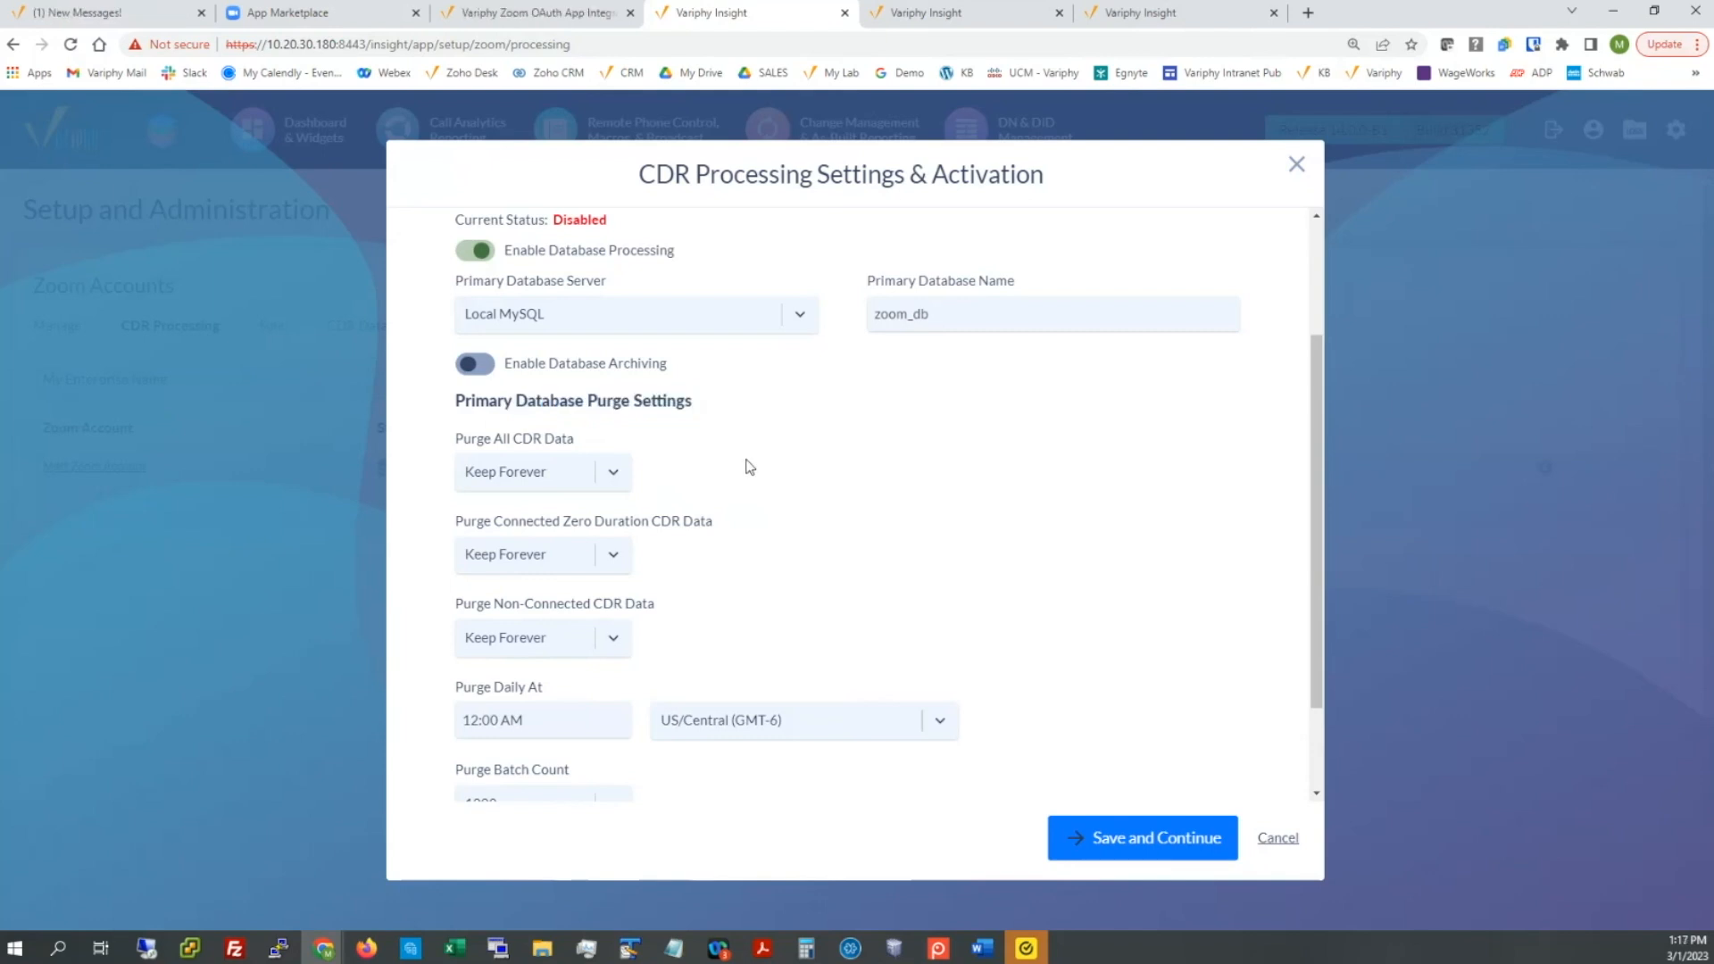
pyautogui.click(614, 473)
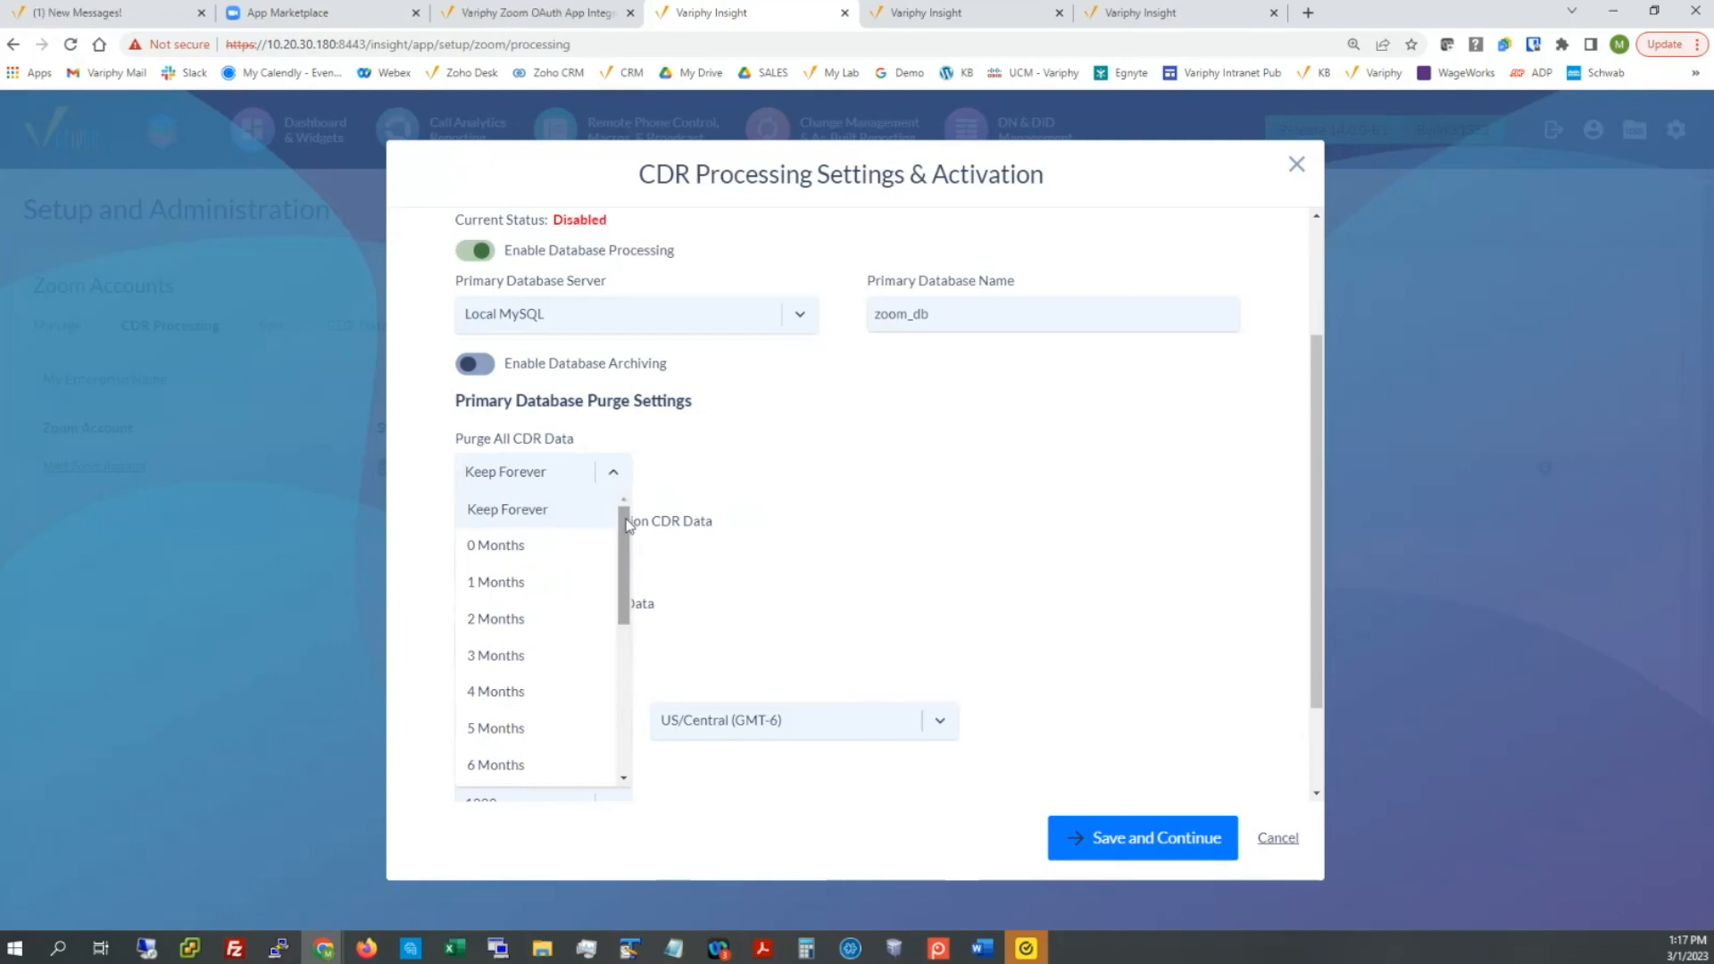
pyautogui.scroll(-2, 582, 571)
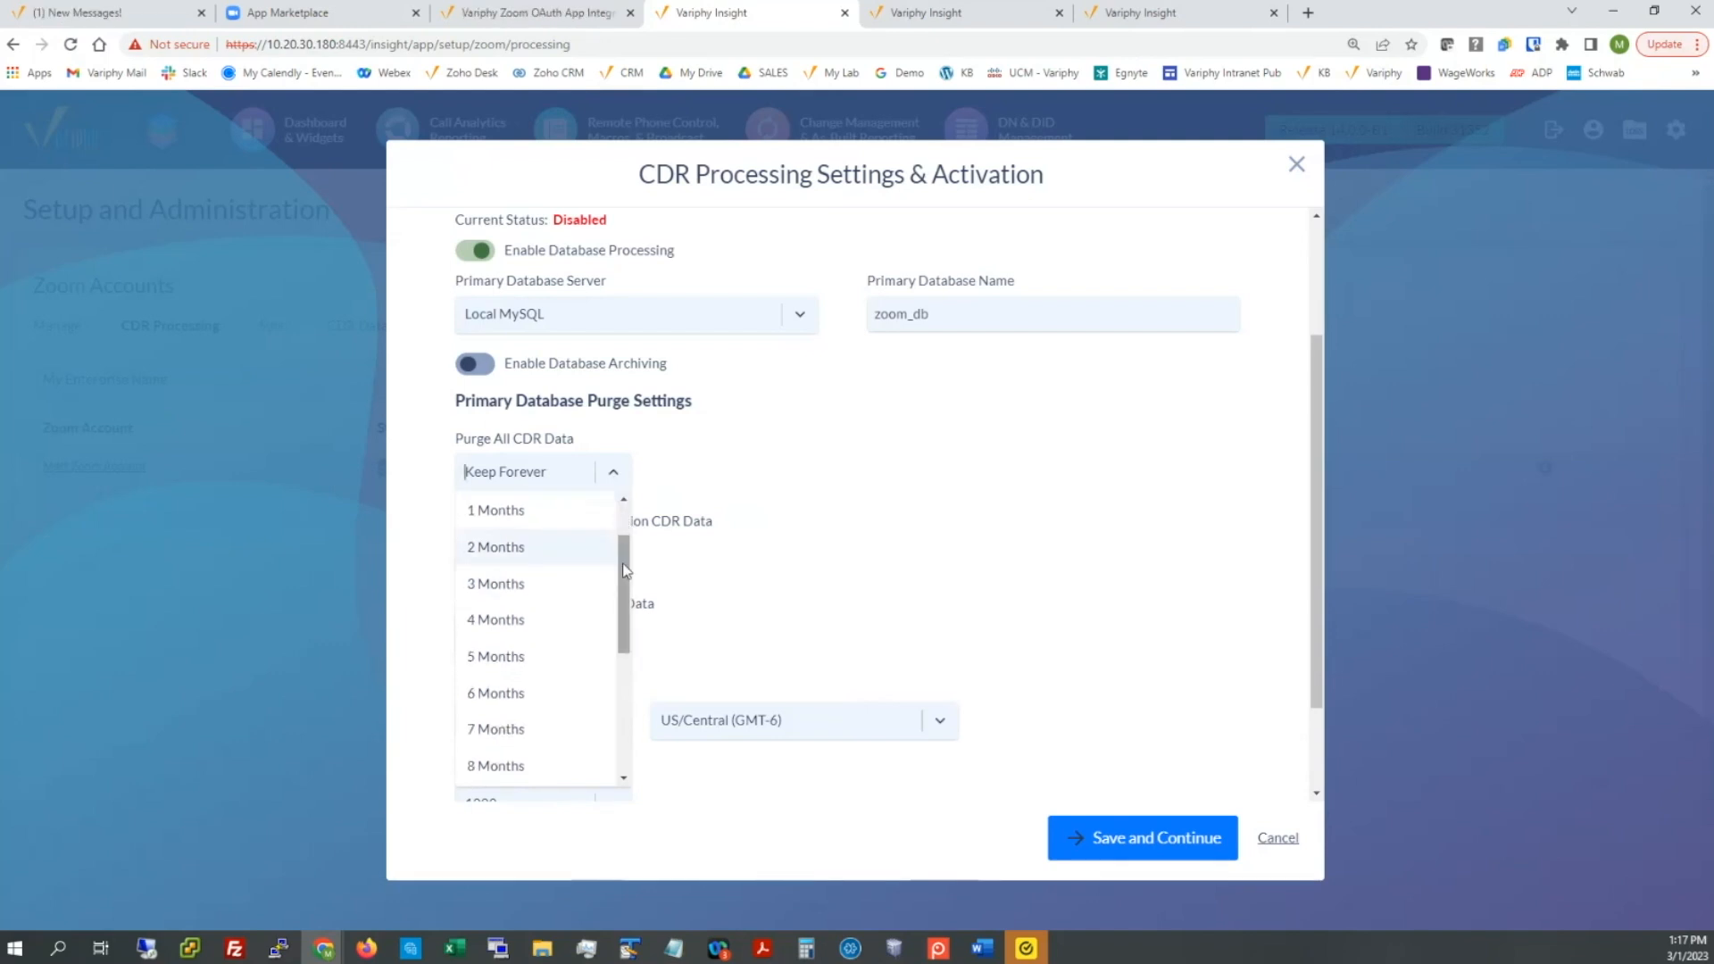
pyautogui.moveTo(625, 572); pyautogui.dragTo(616, 677)
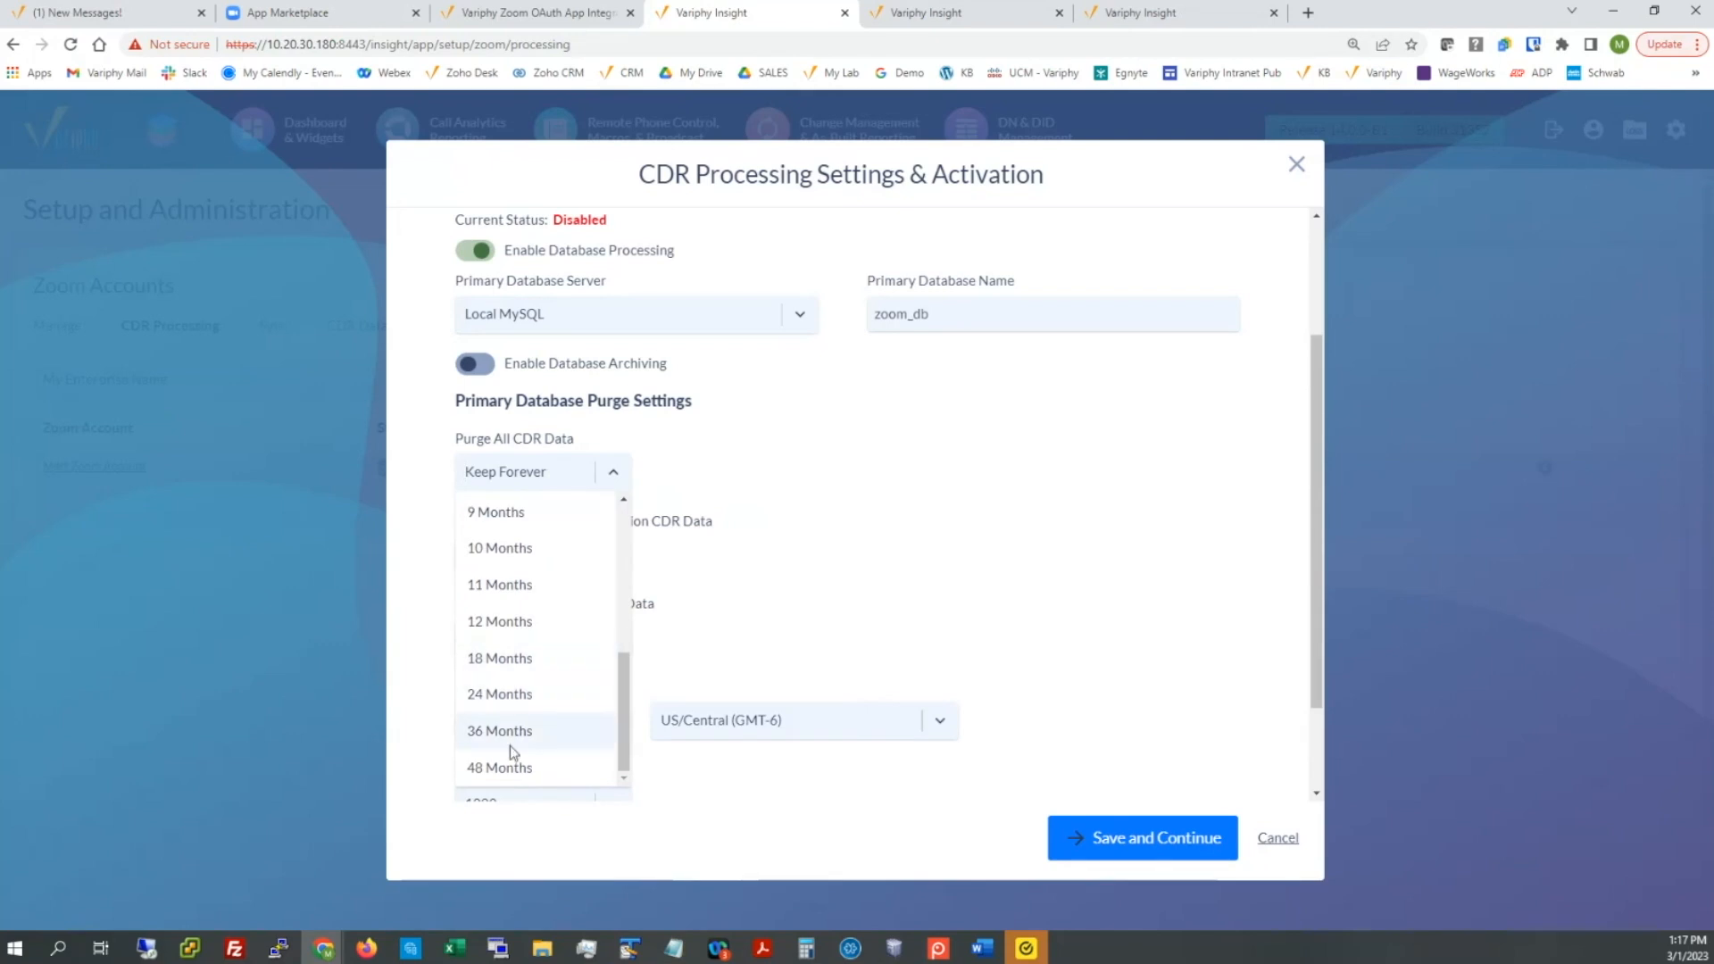
pyautogui.click(658, 368)
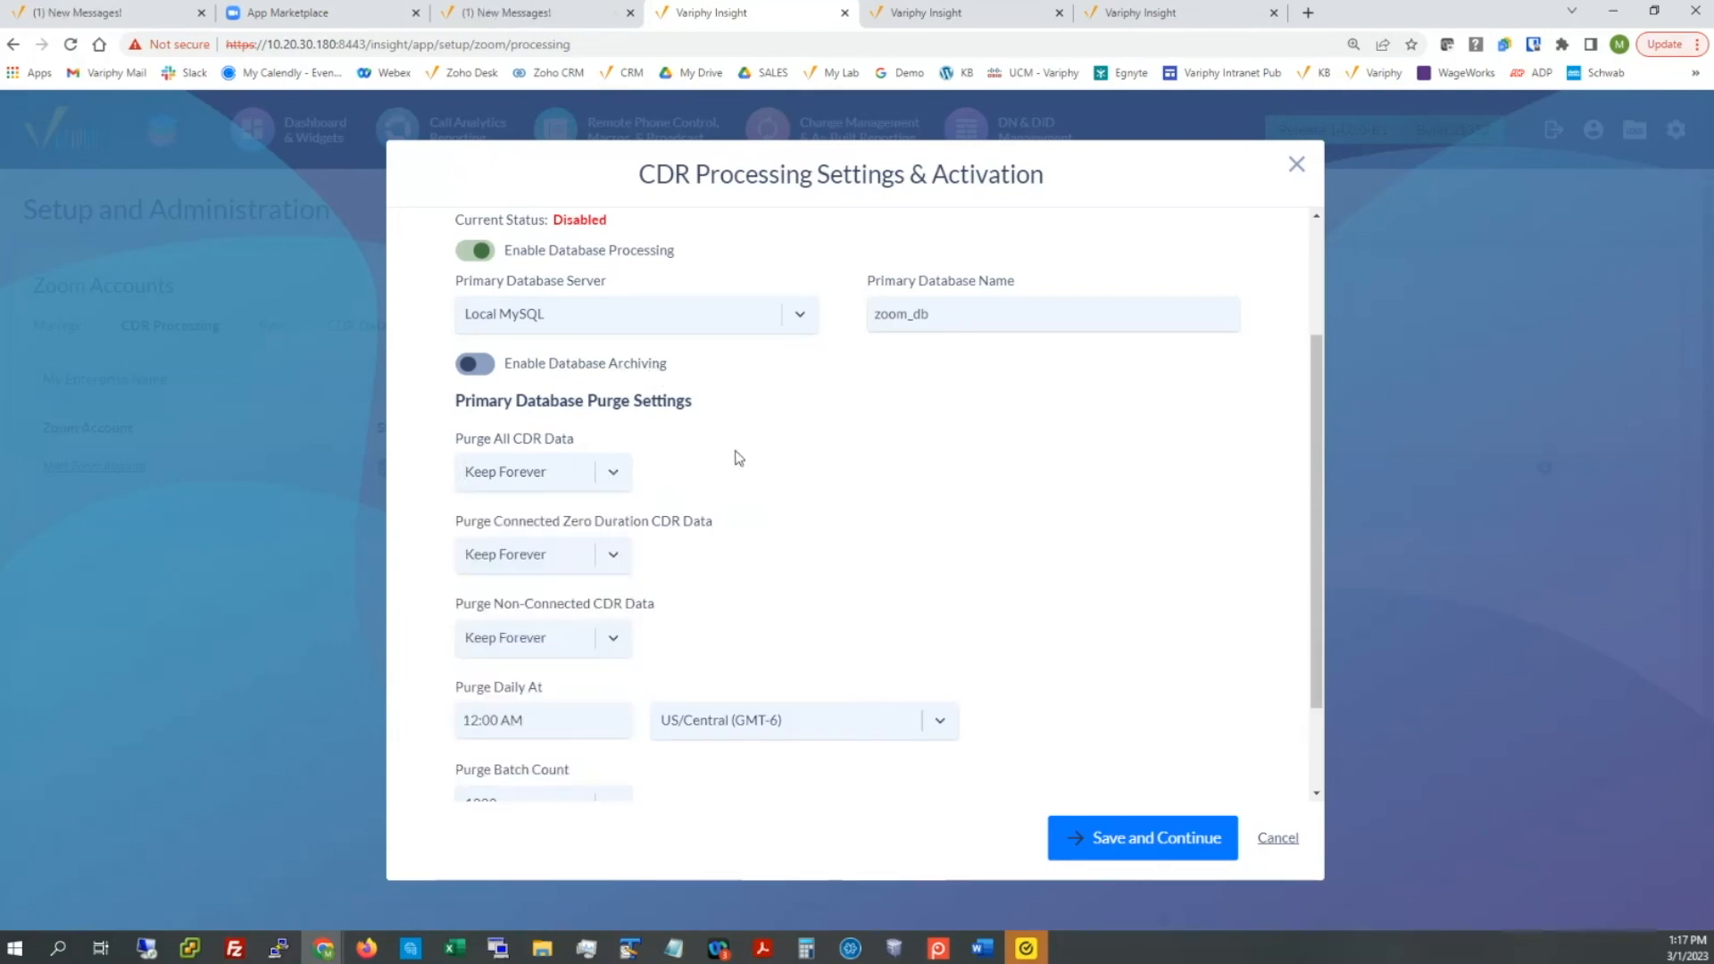
pyautogui.scroll(-3, 738, 458)
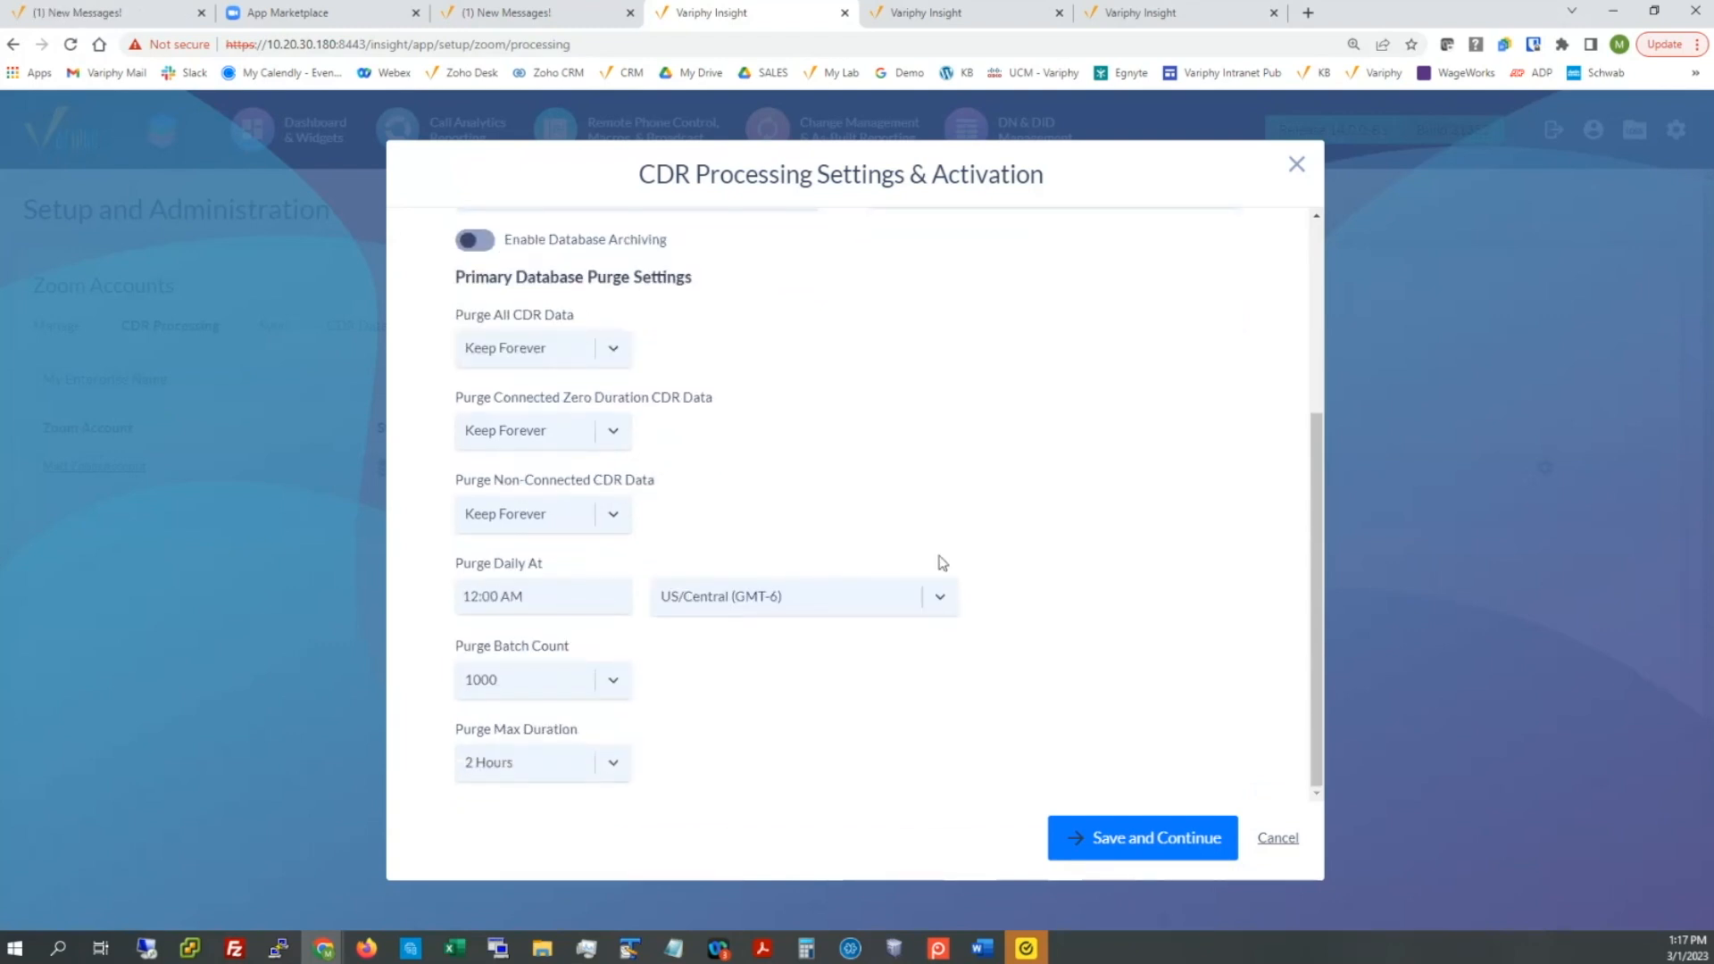
# Step: Save the settings and create the zoom_db primary database until its status reads Ready
pyautogui.click(1131, 842)
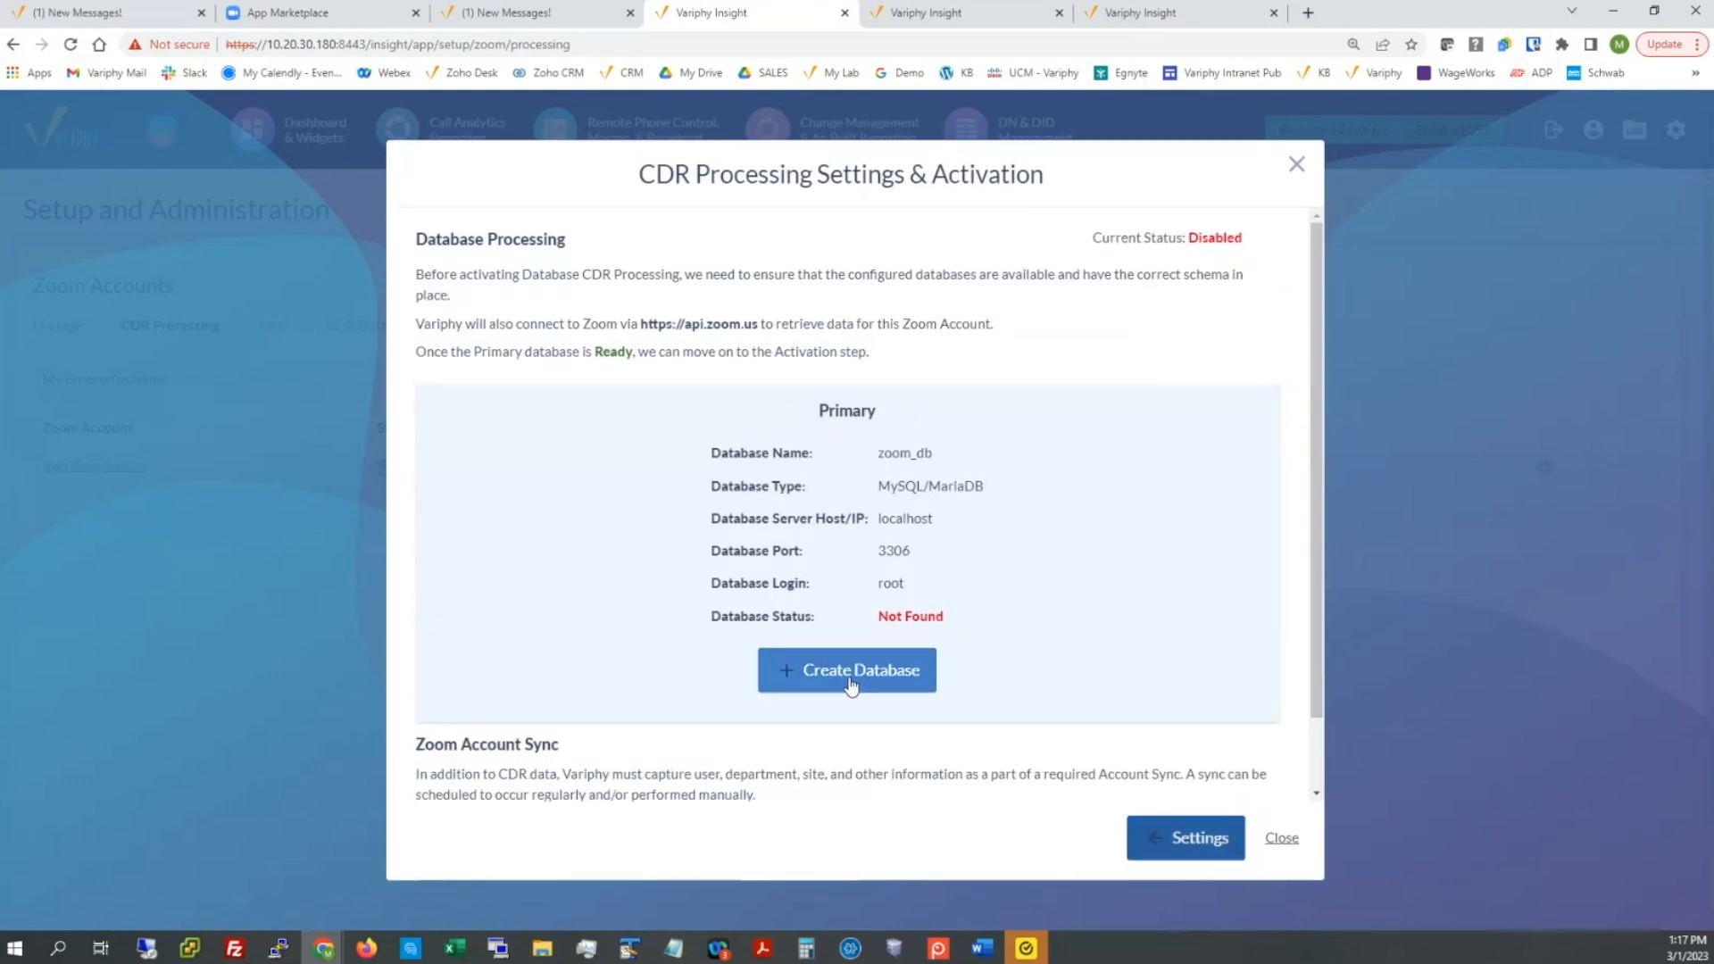
pyautogui.moveTo(882, 453); pyautogui.dragTo(935, 457)
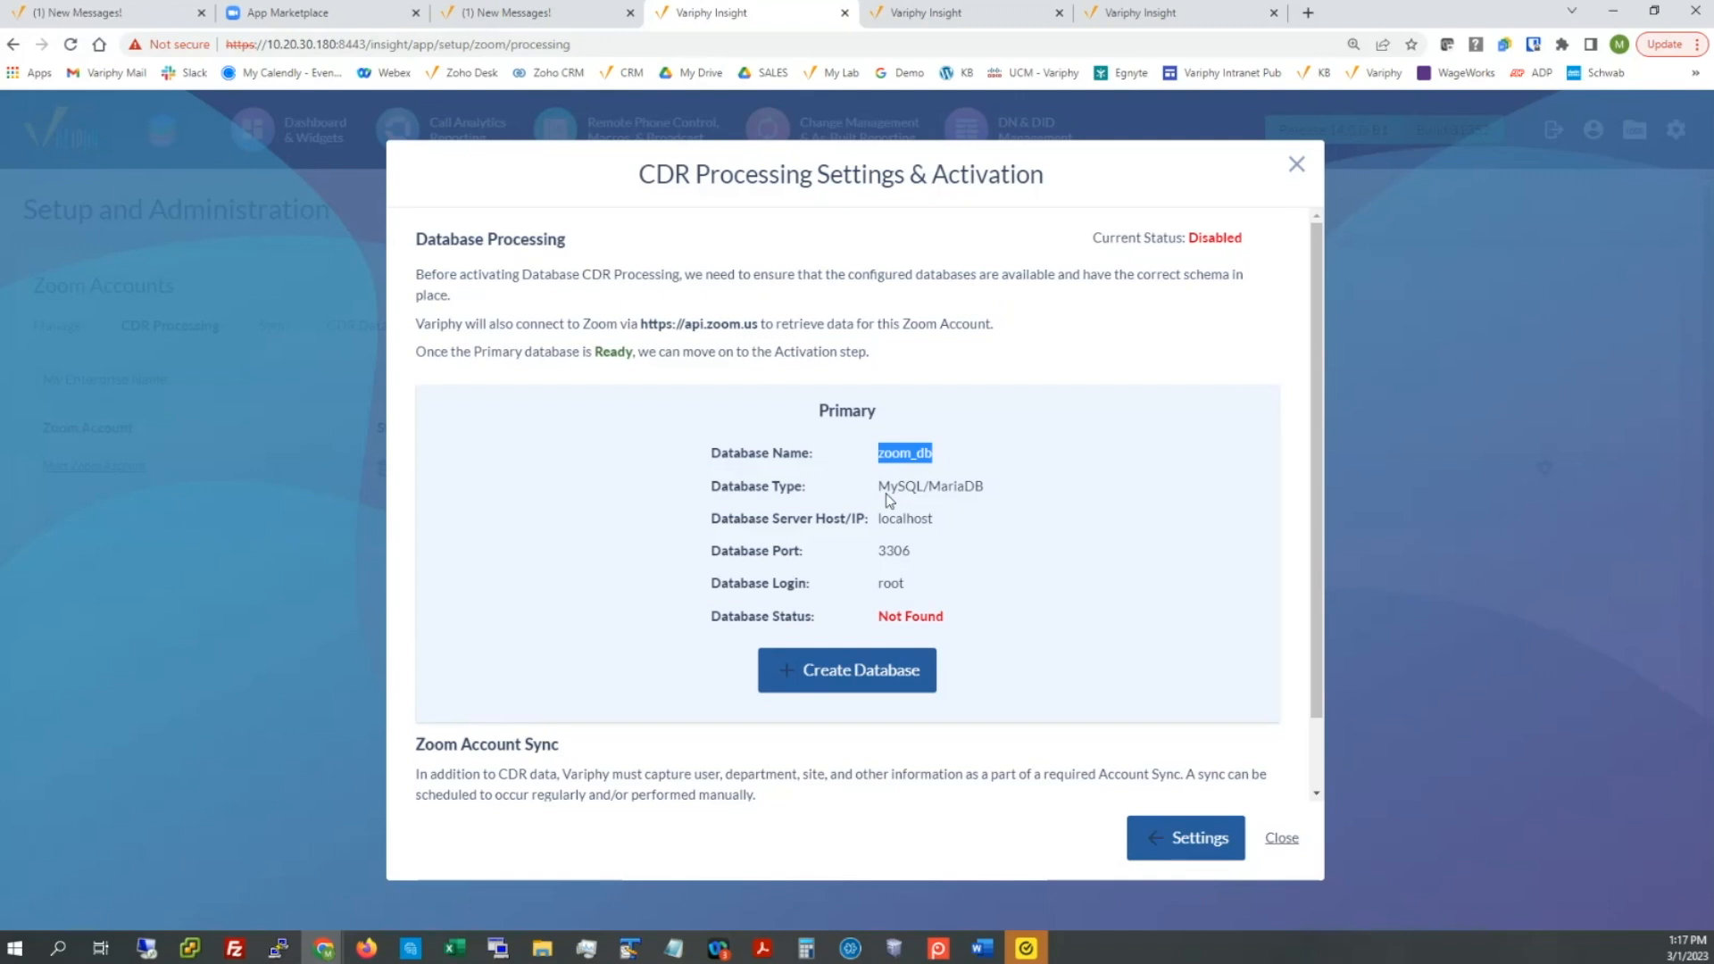
pyautogui.click(835, 668)
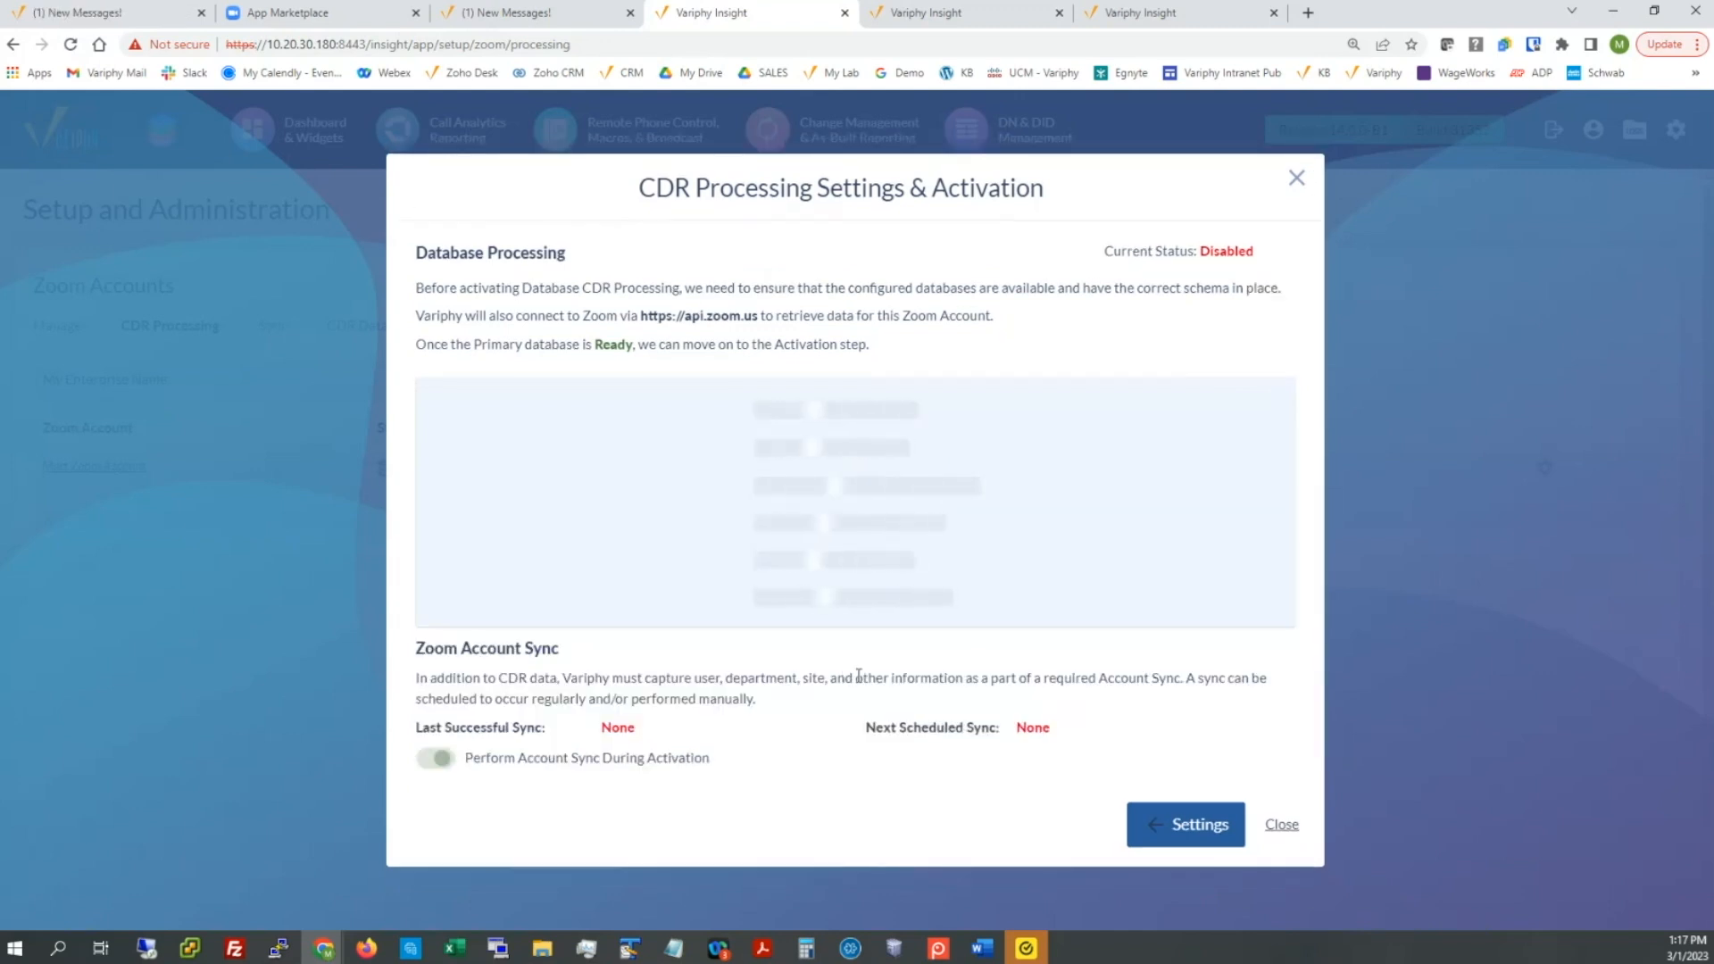
pyautogui.moveTo(488, 758); pyautogui.dragTo(714, 808)
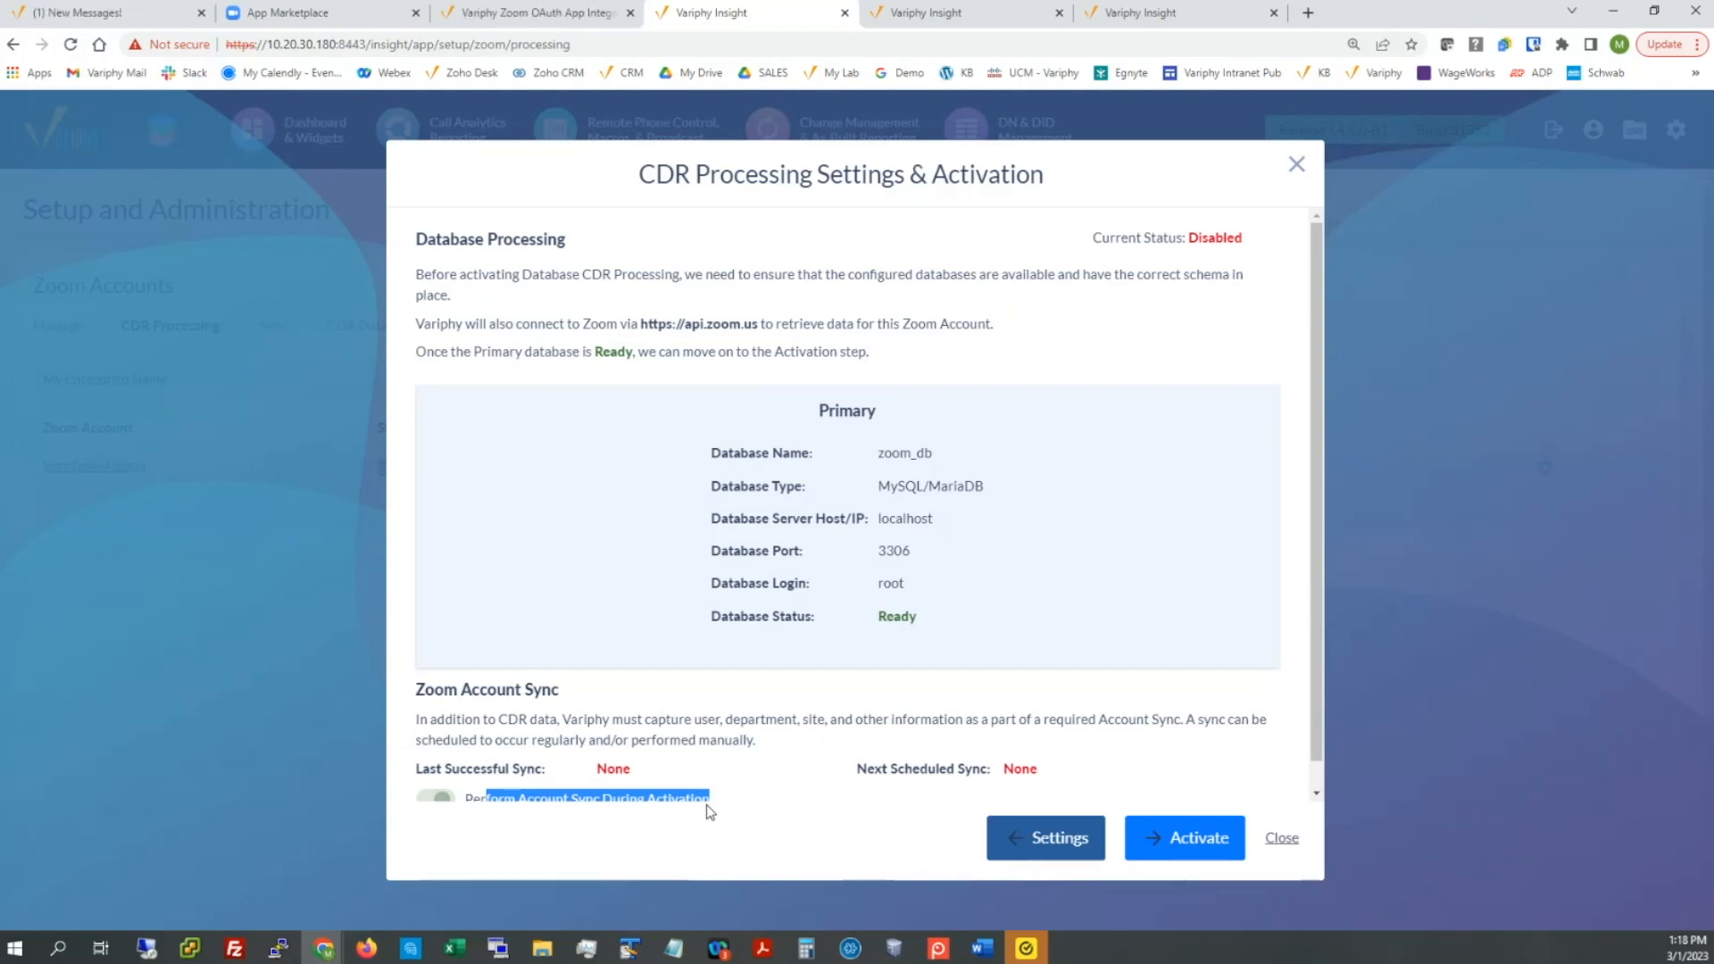
pyautogui.scroll(-1, 725, 741)
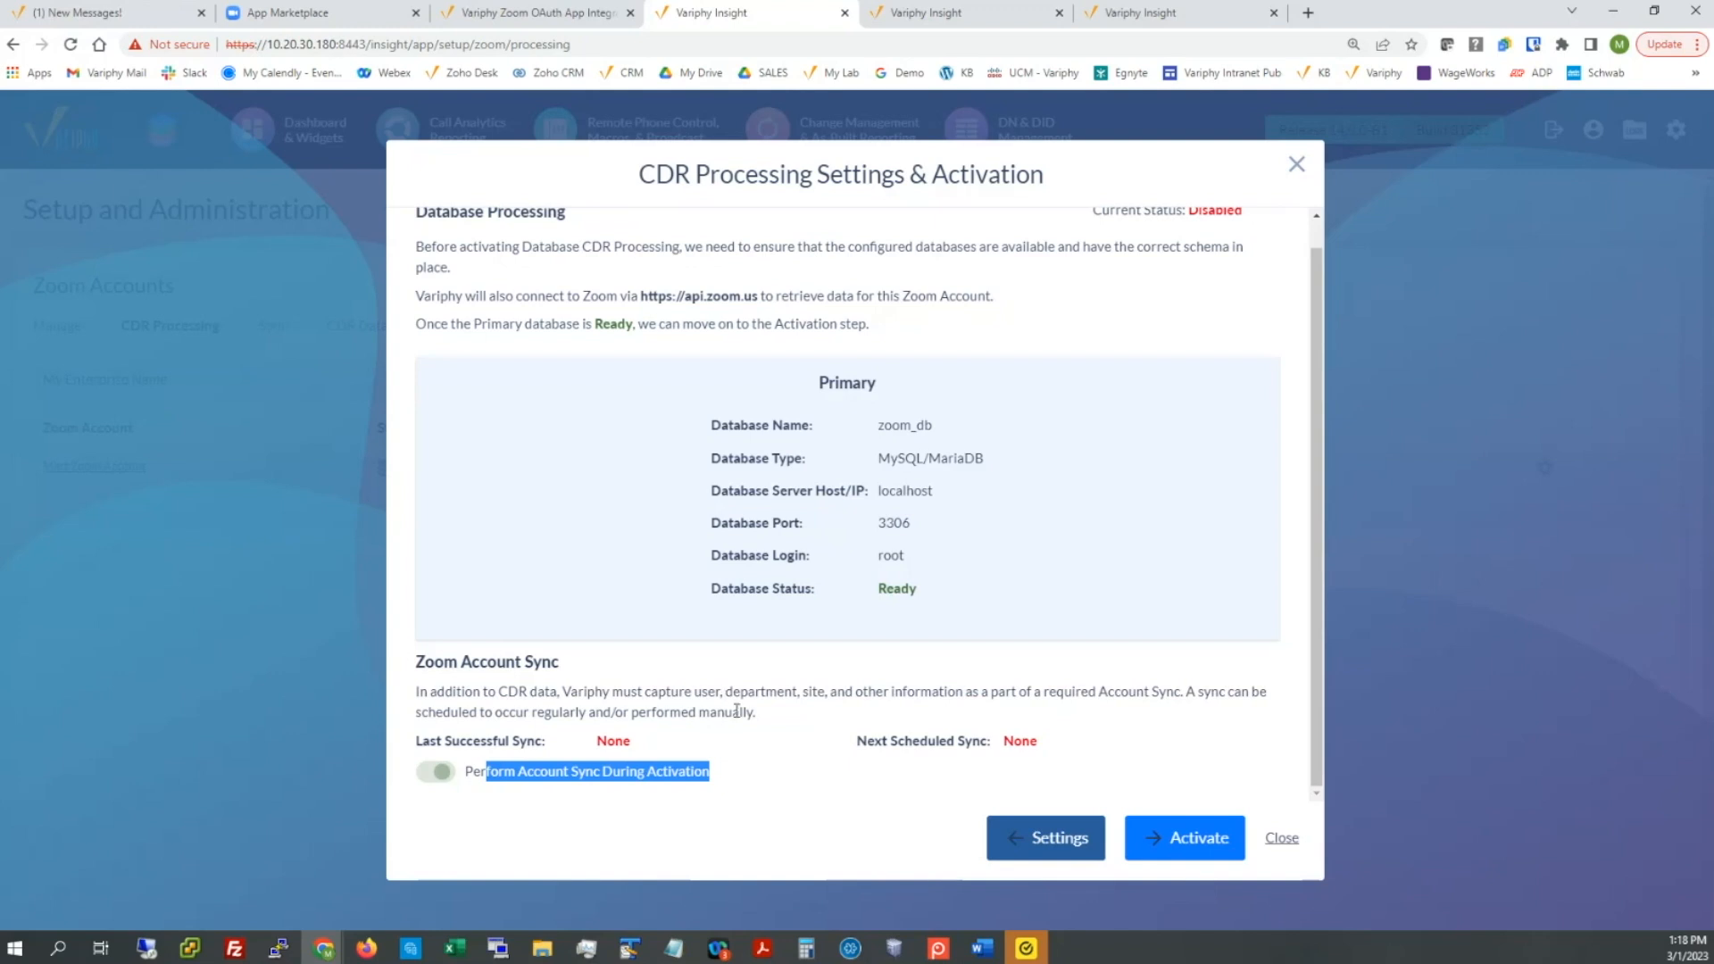
# Step: Activate database CDR processing, confirm it shows Enabled, and finish to schedule syncing
pyautogui.click(1192, 837)
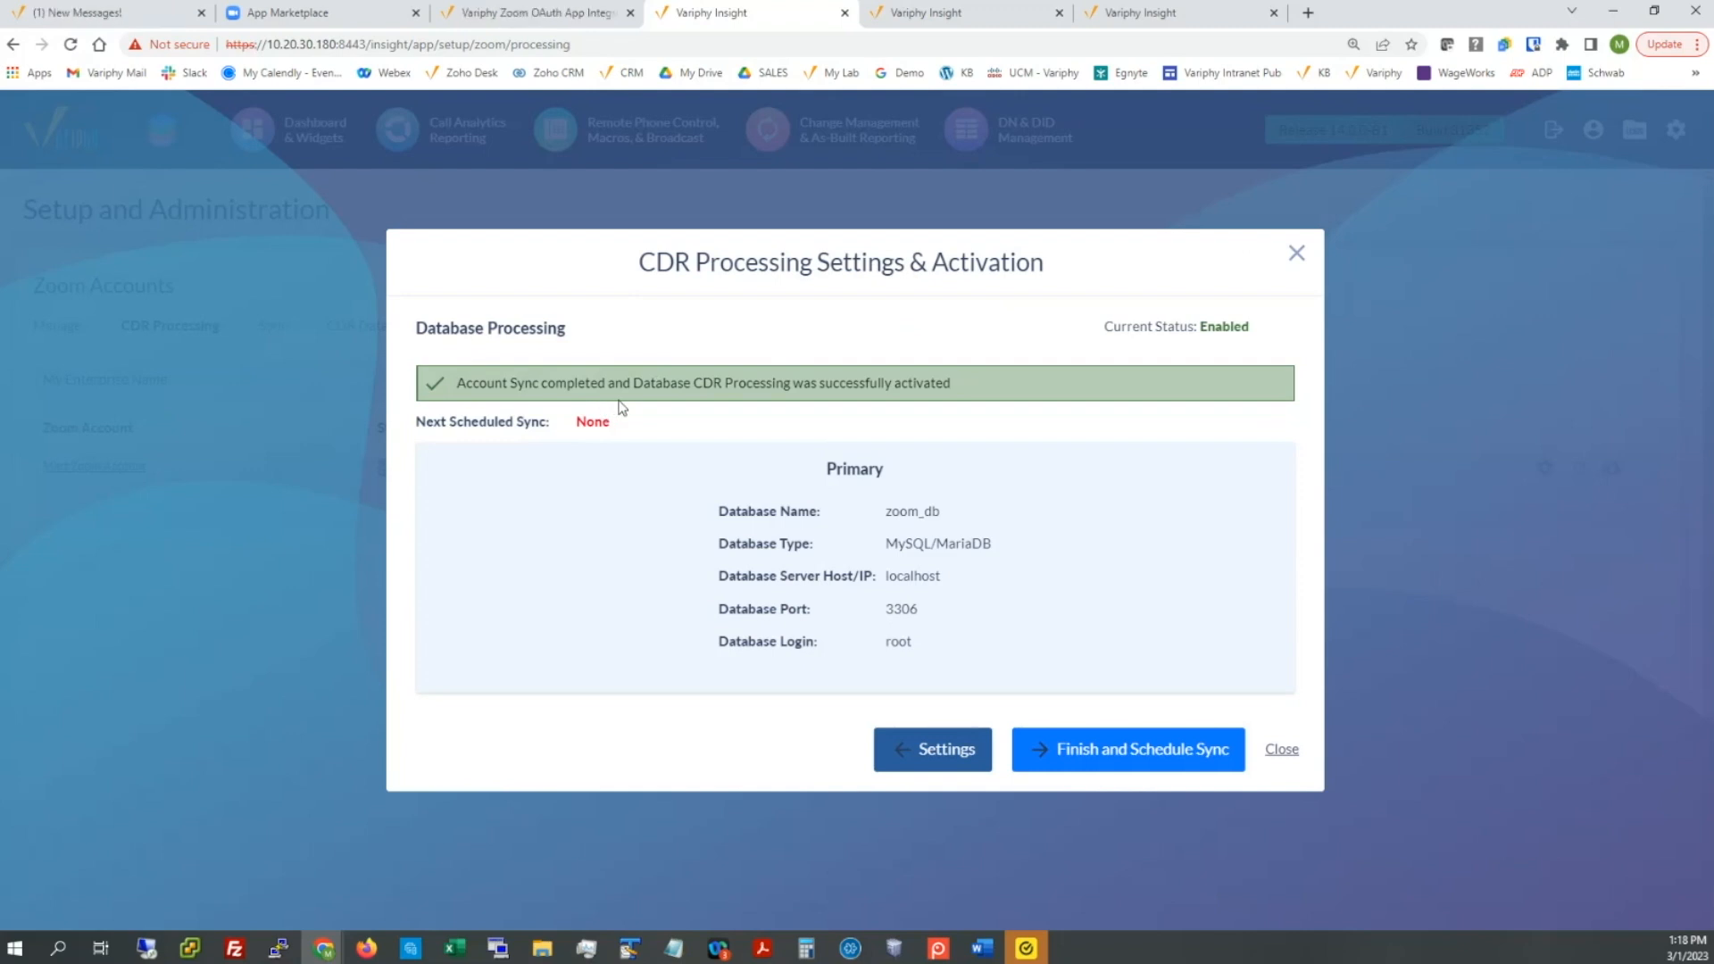
pyautogui.moveTo(1105, 327); pyautogui.dragTo(1189, 328)
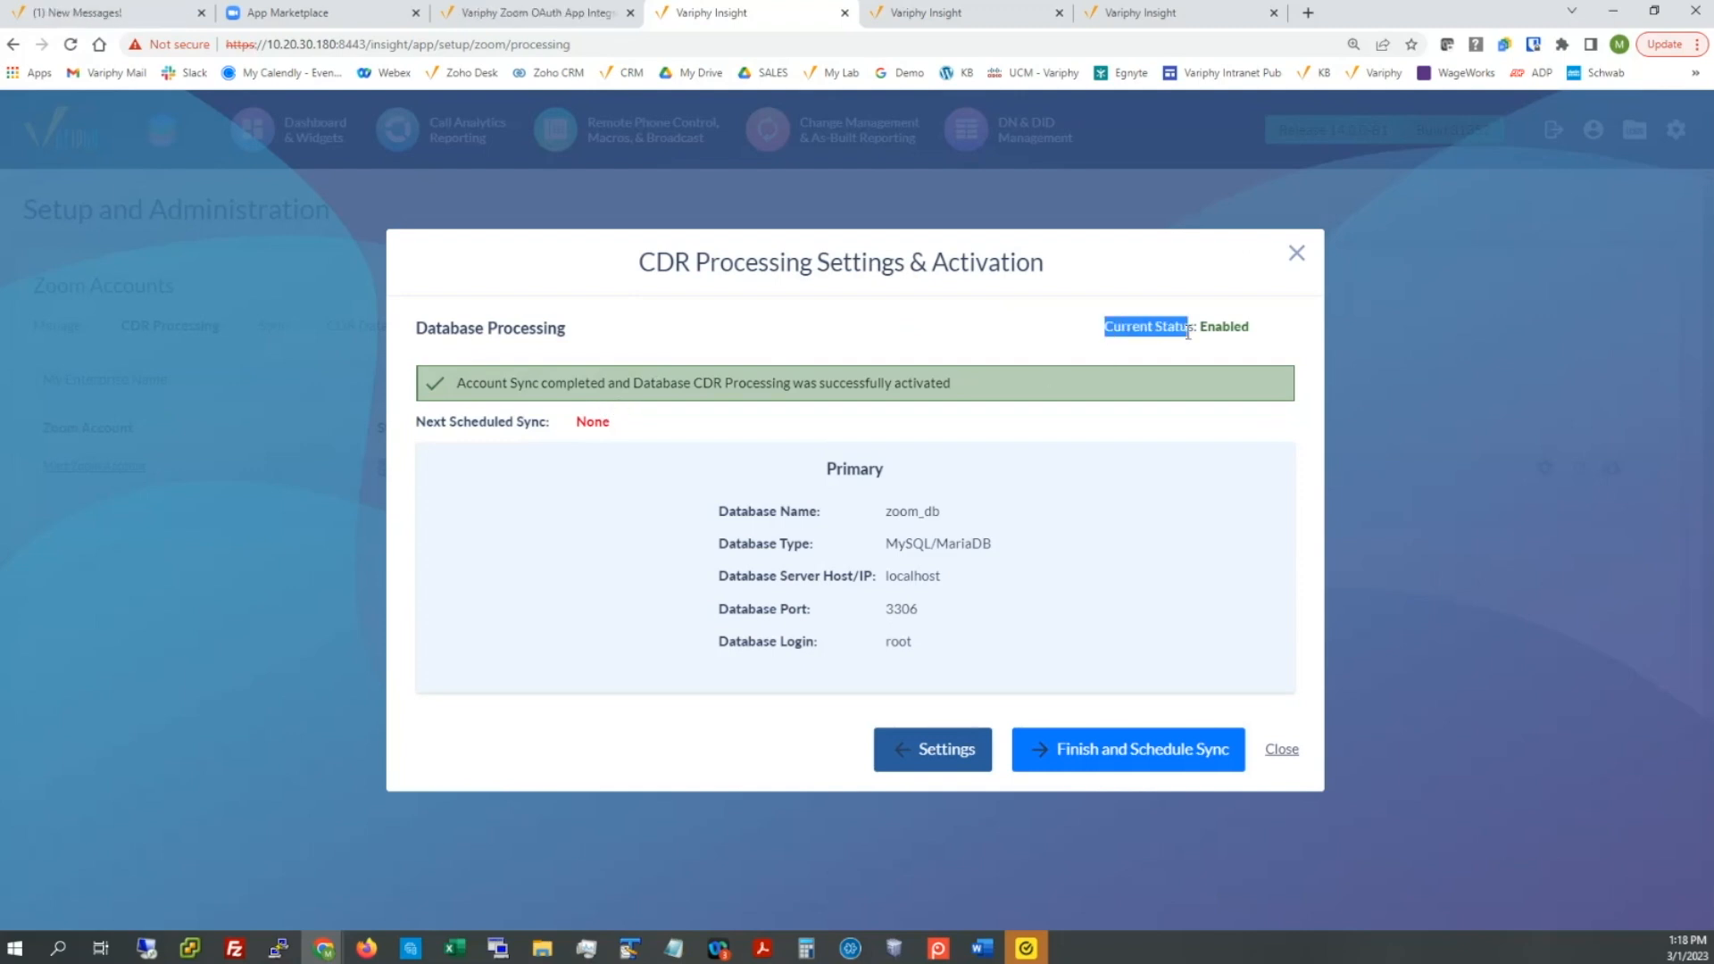
pyautogui.click(1140, 753)
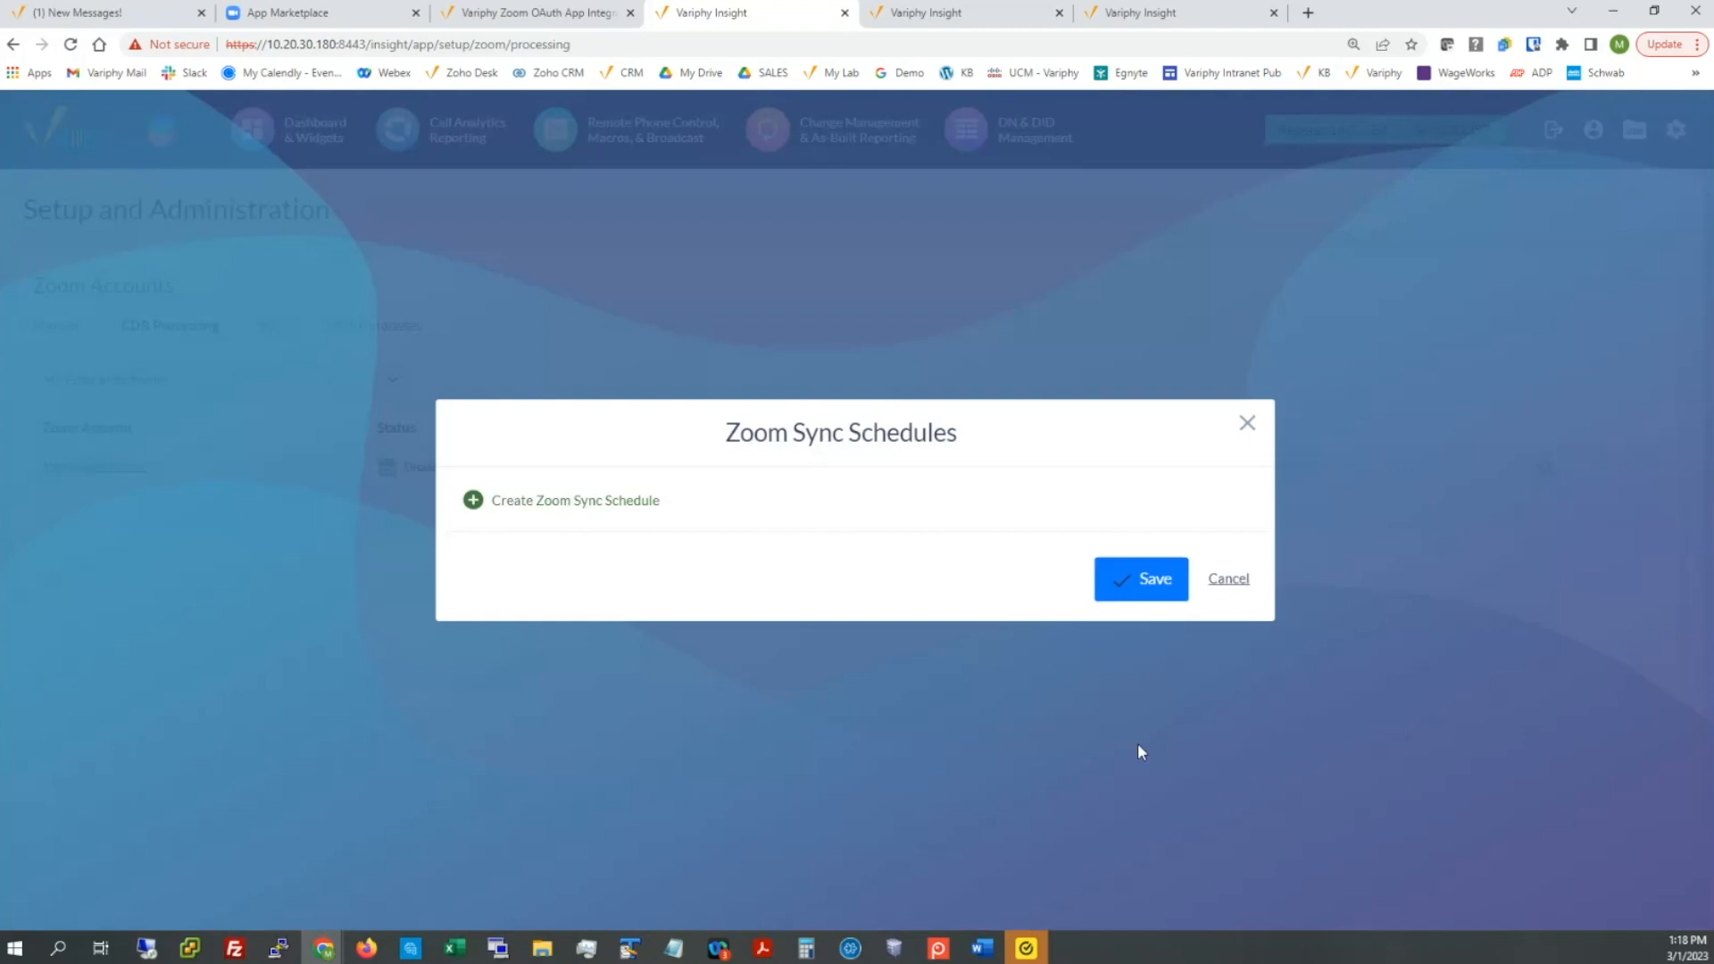
# Step: Create a sync schedule for all seven days, adding SUN and SAT, at 12:00 AM US/Central
pyautogui.click(568, 501)
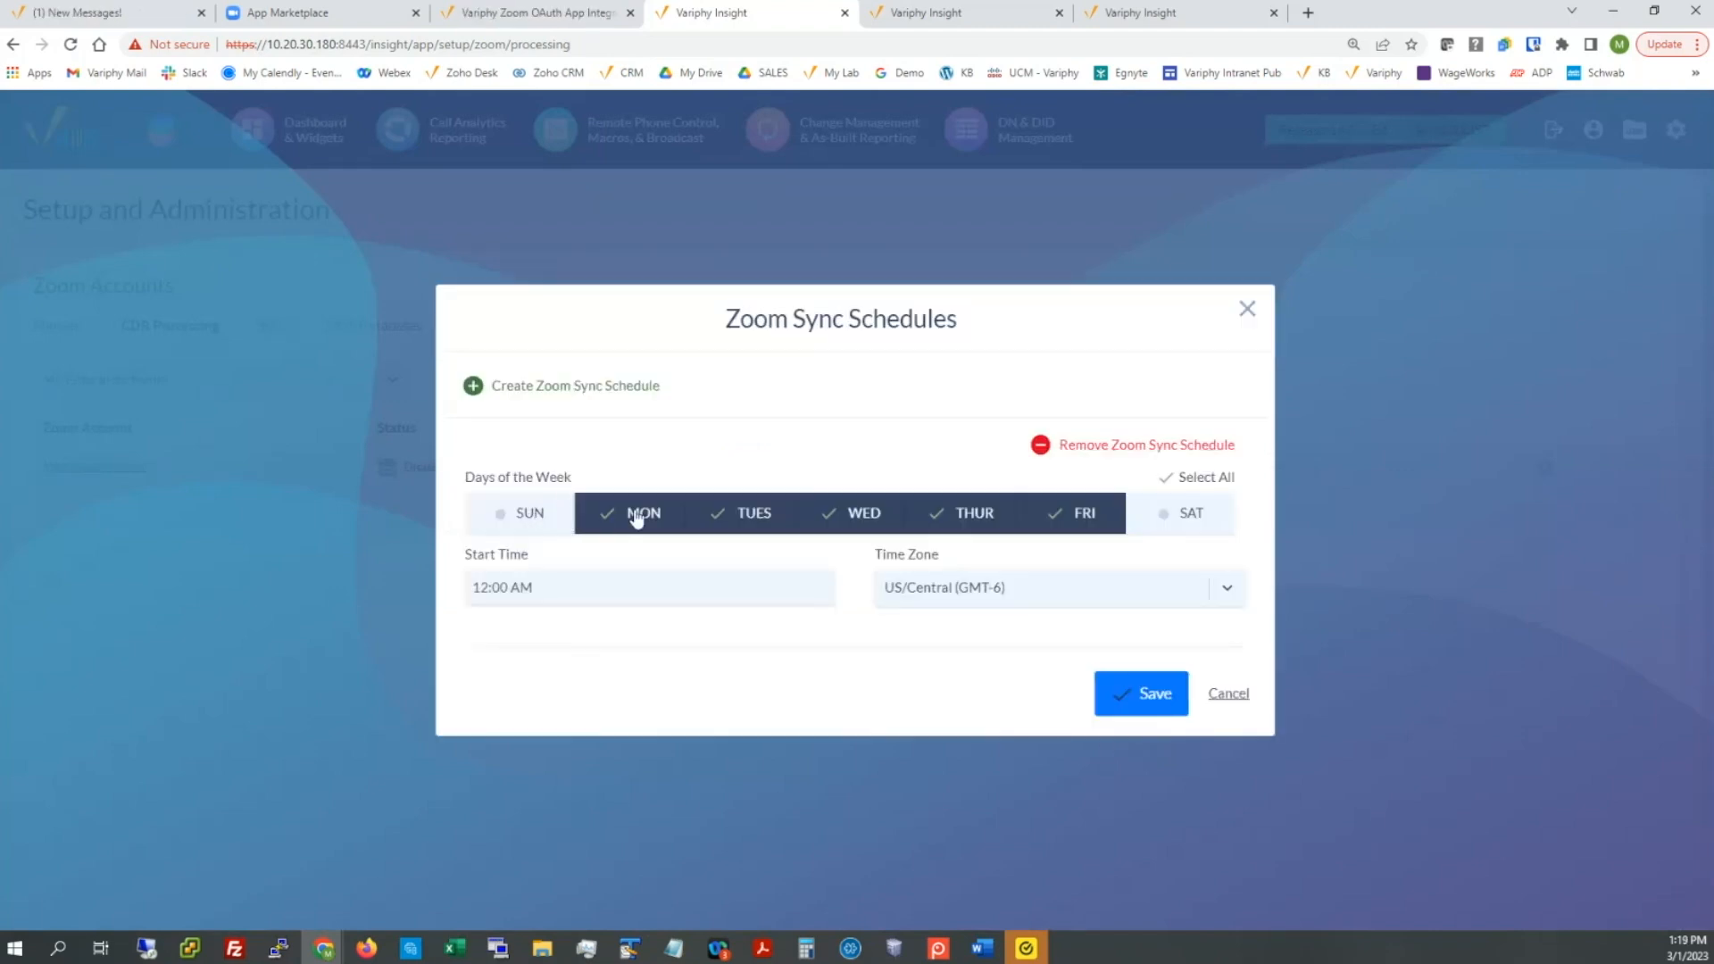
pyautogui.click(532, 509)
pyautogui.click(1172, 515)
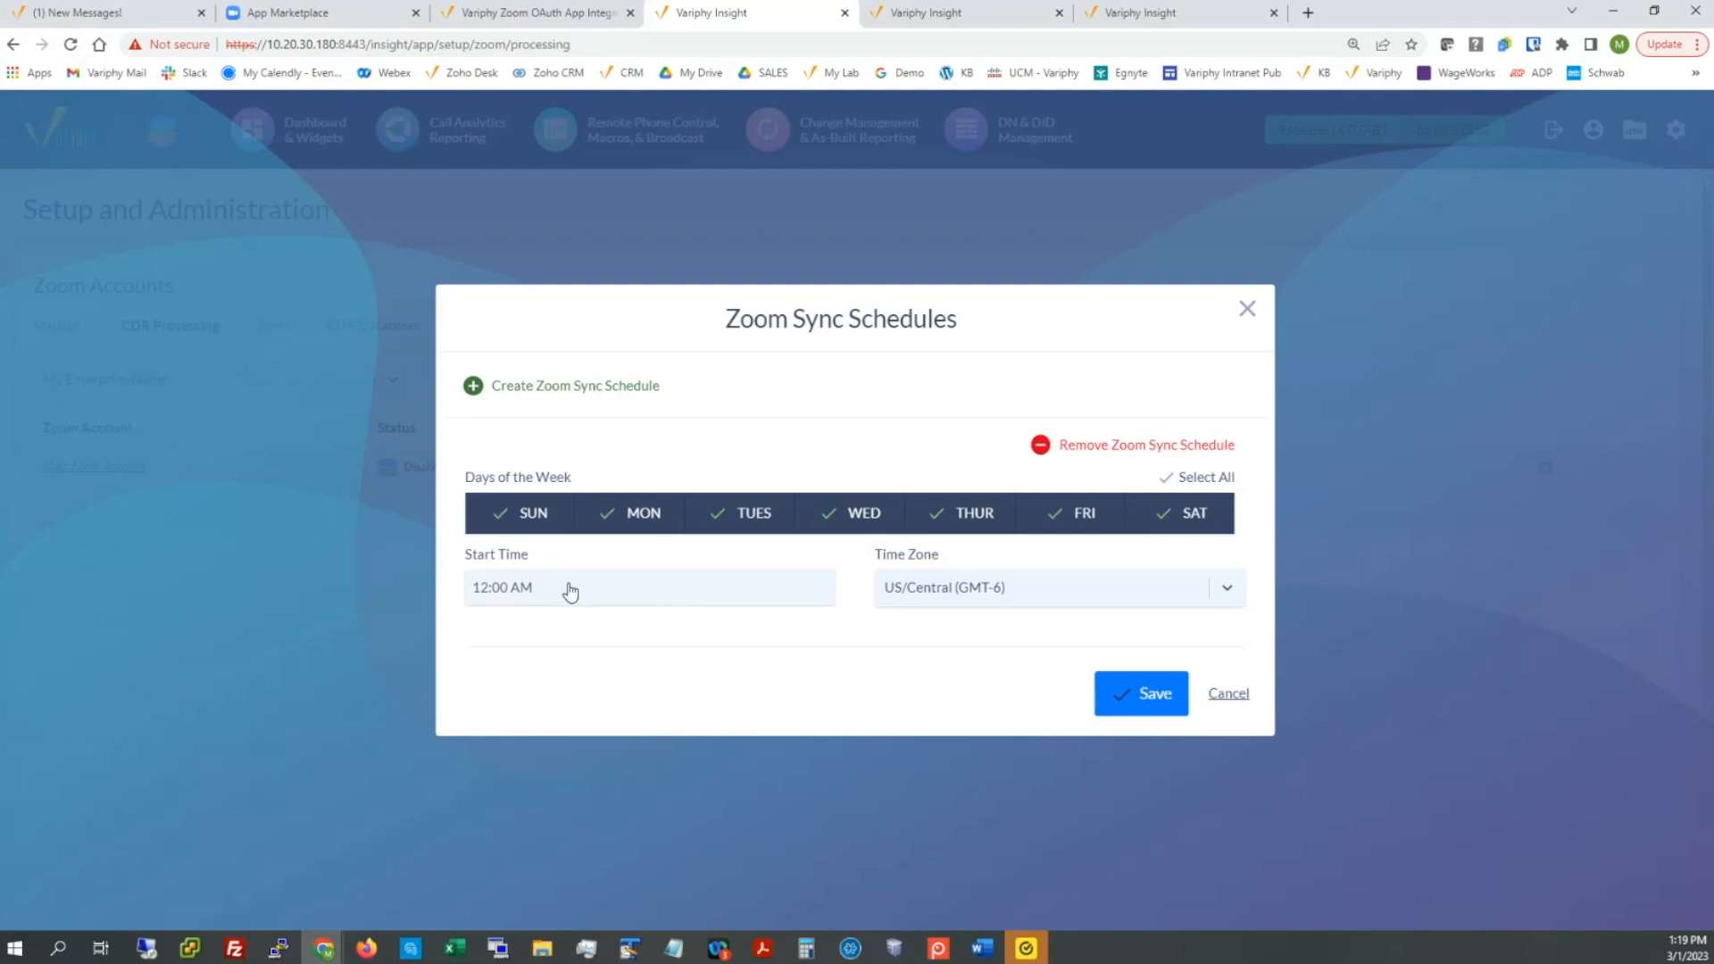
pyautogui.click(1142, 694)
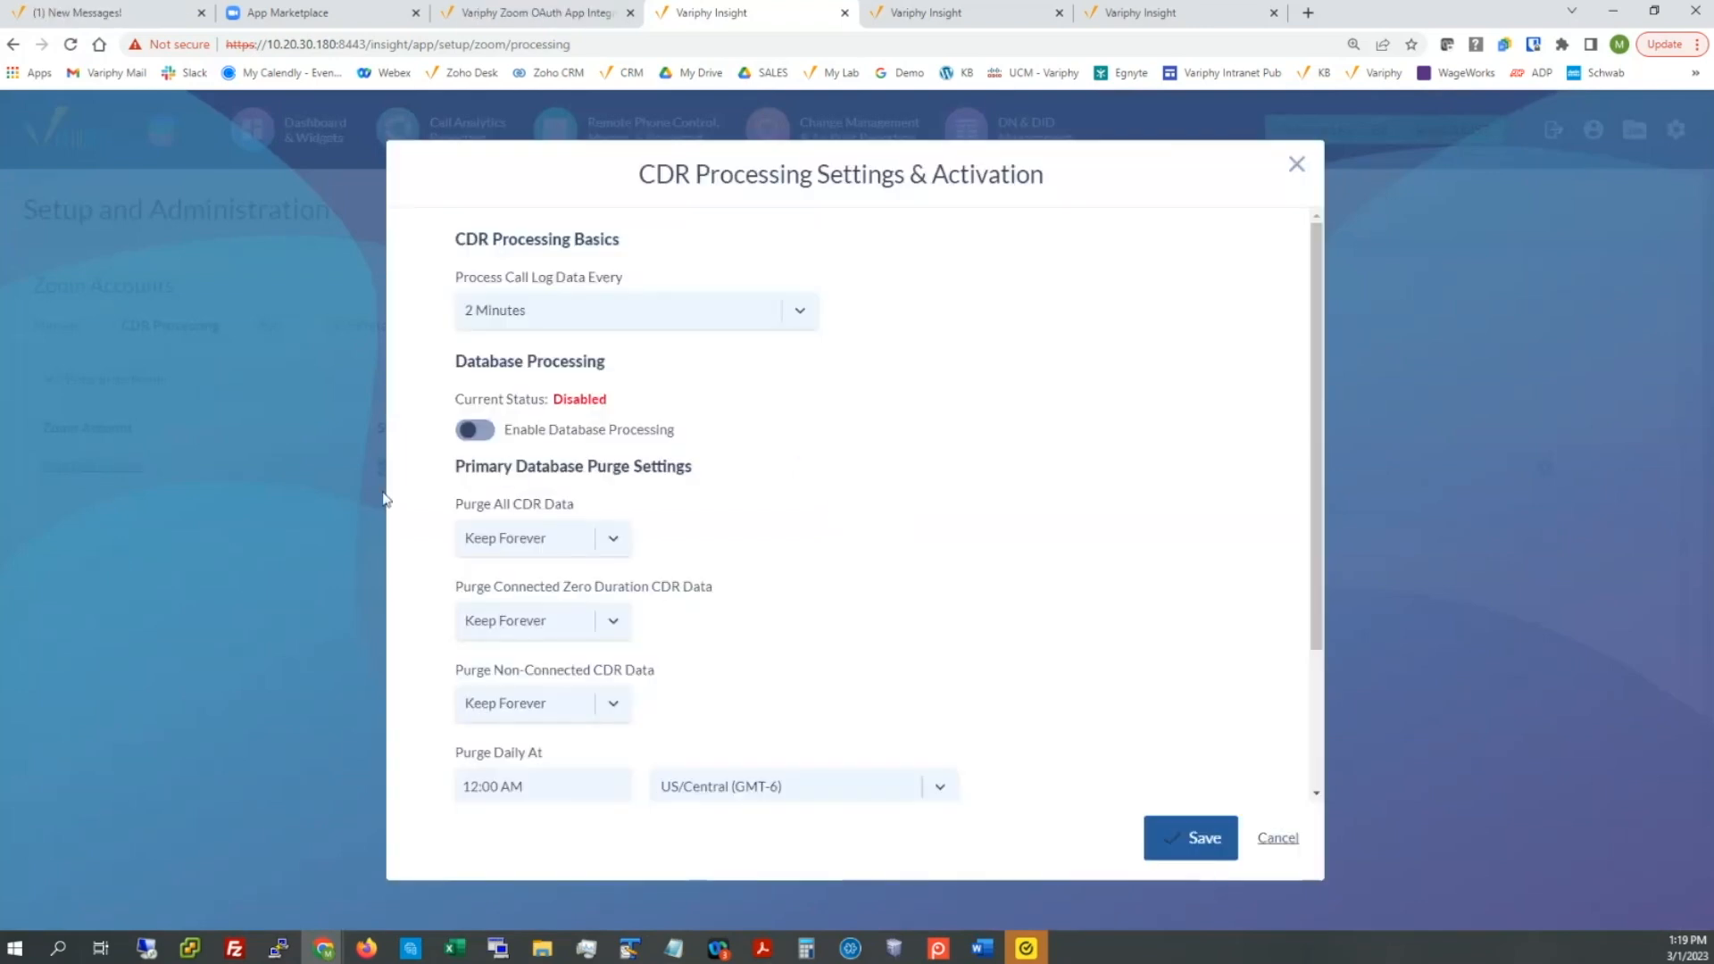
# Step: Enable and activate database CDR processing for the Zoom account on Local MySQL zoom_db
pyautogui.click(481, 432)
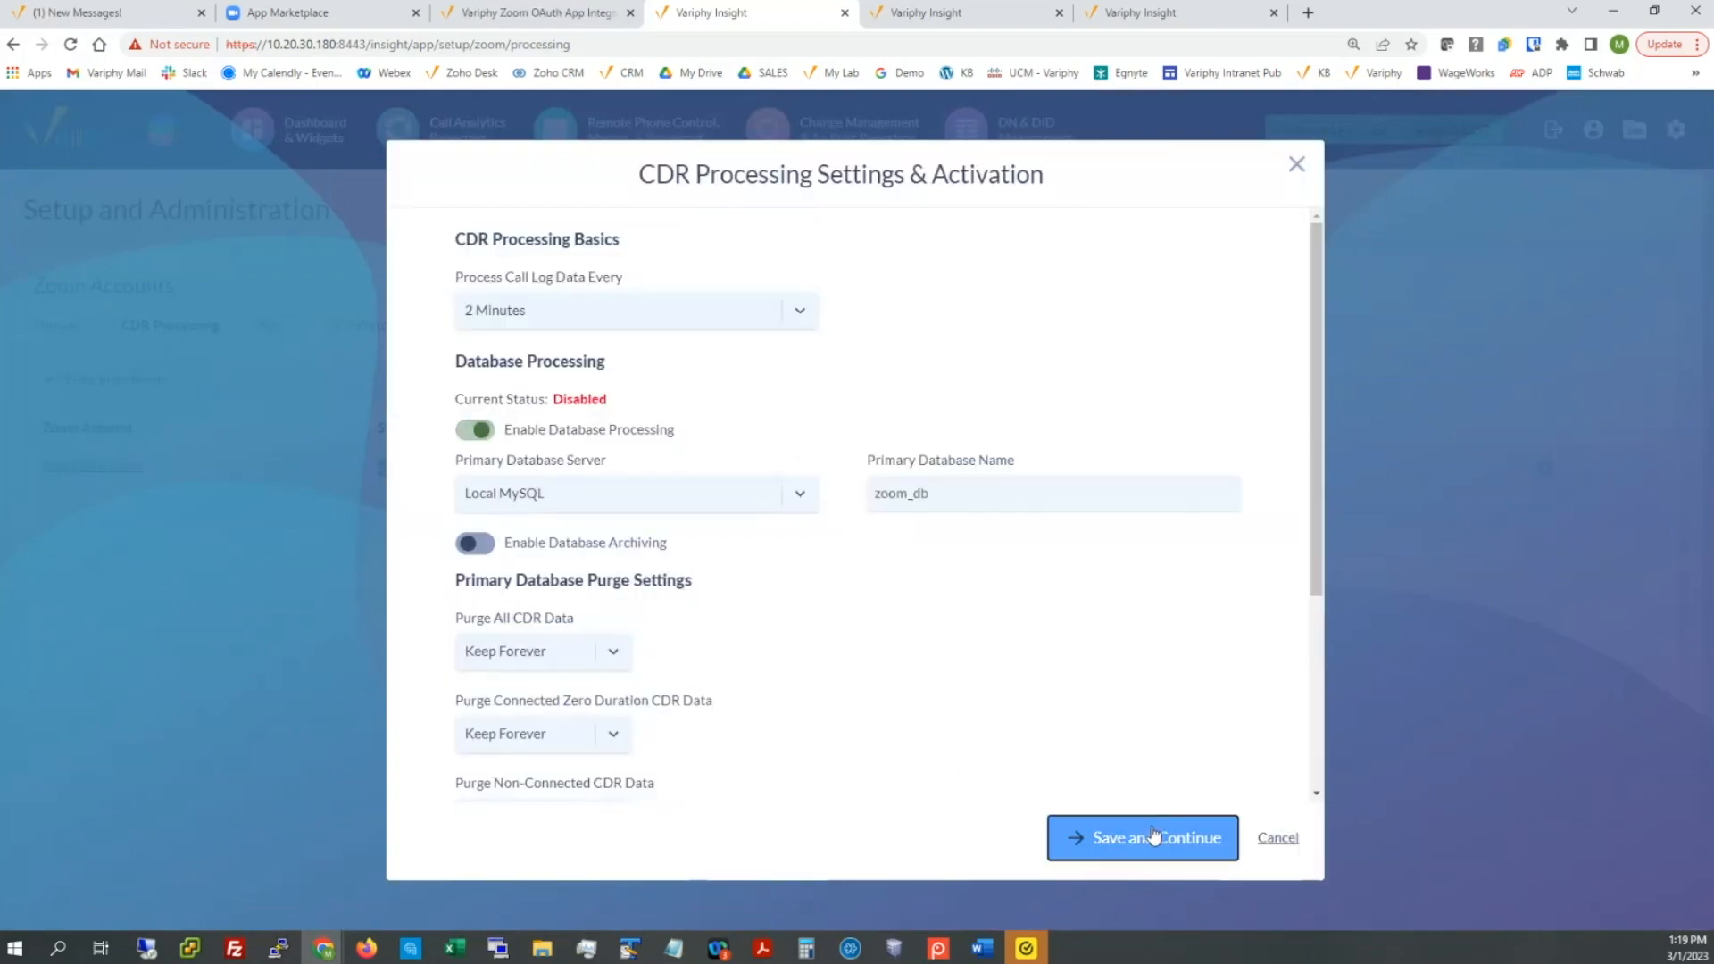
pyautogui.click(1151, 825)
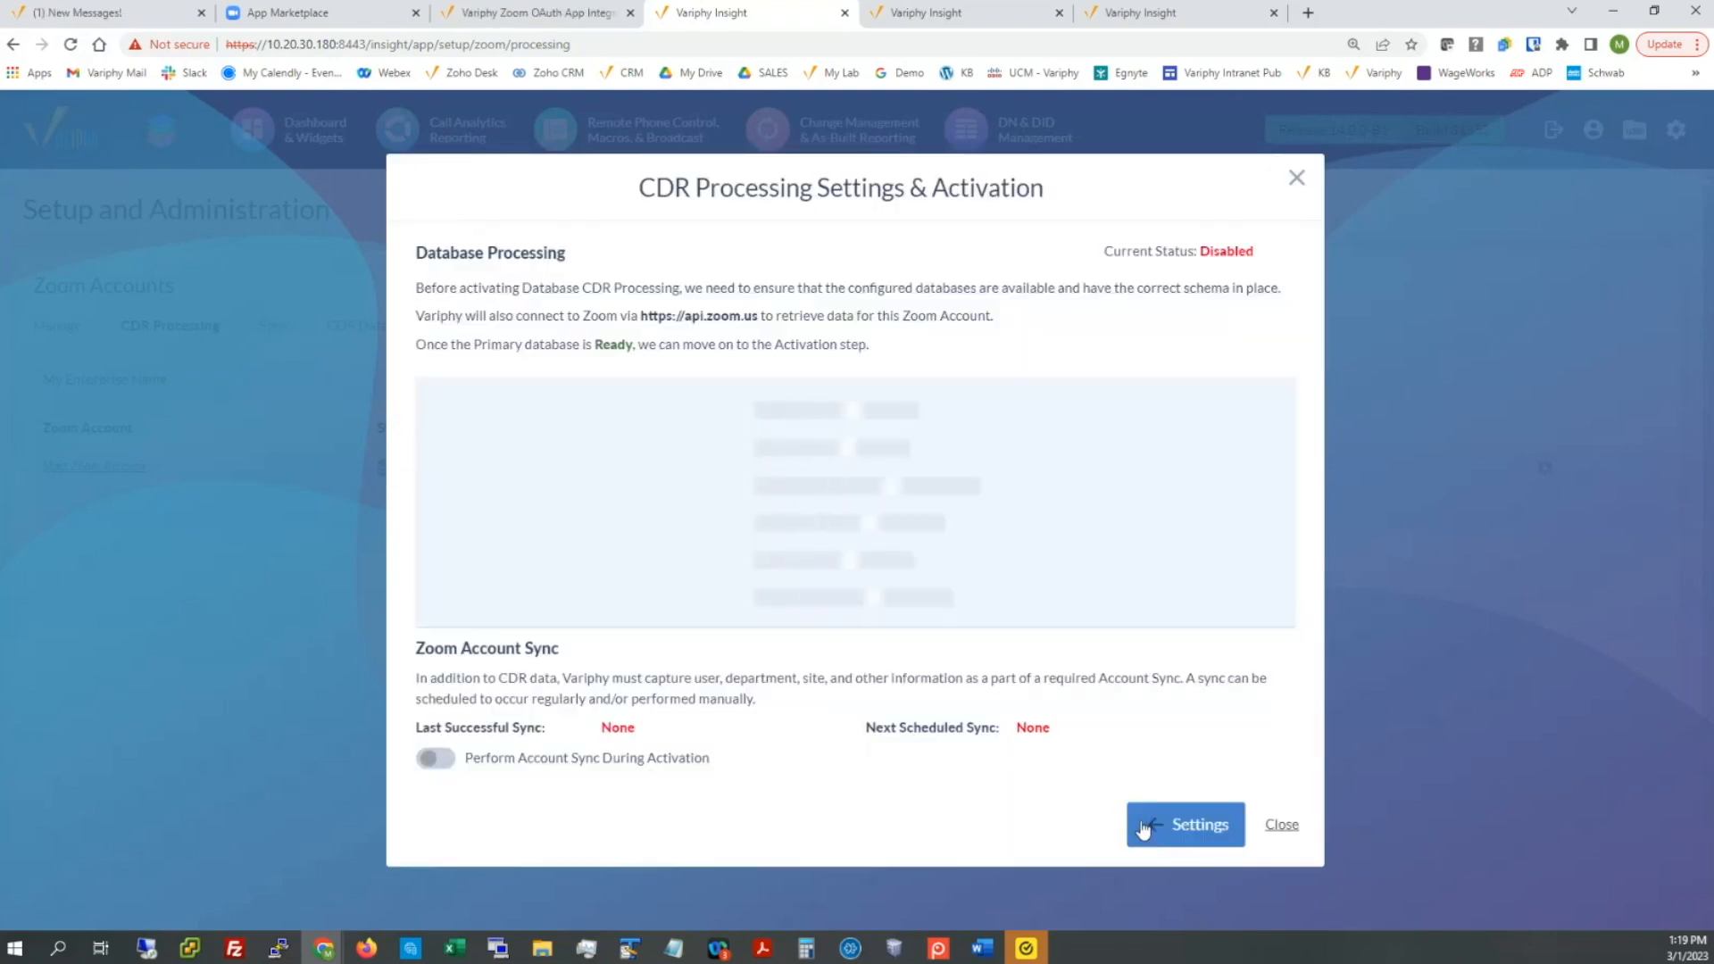
pyautogui.scroll(-1, 795, 711)
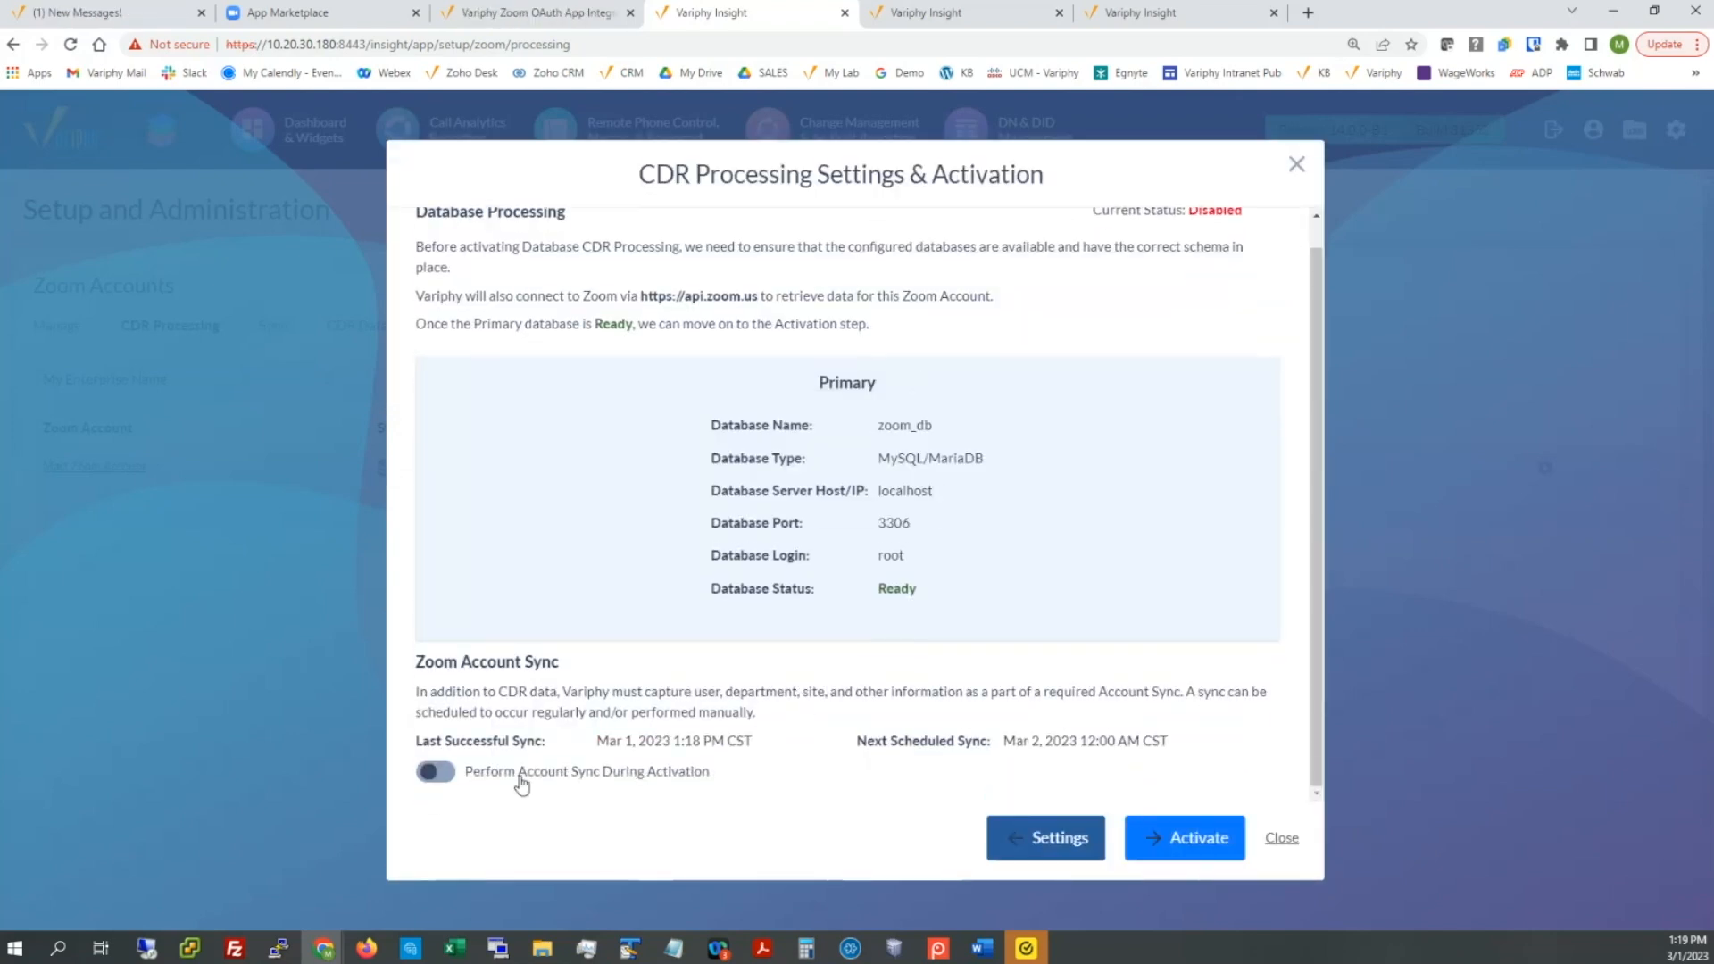
pyautogui.moveTo(596, 741); pyautogui.dragTo(711, 741)
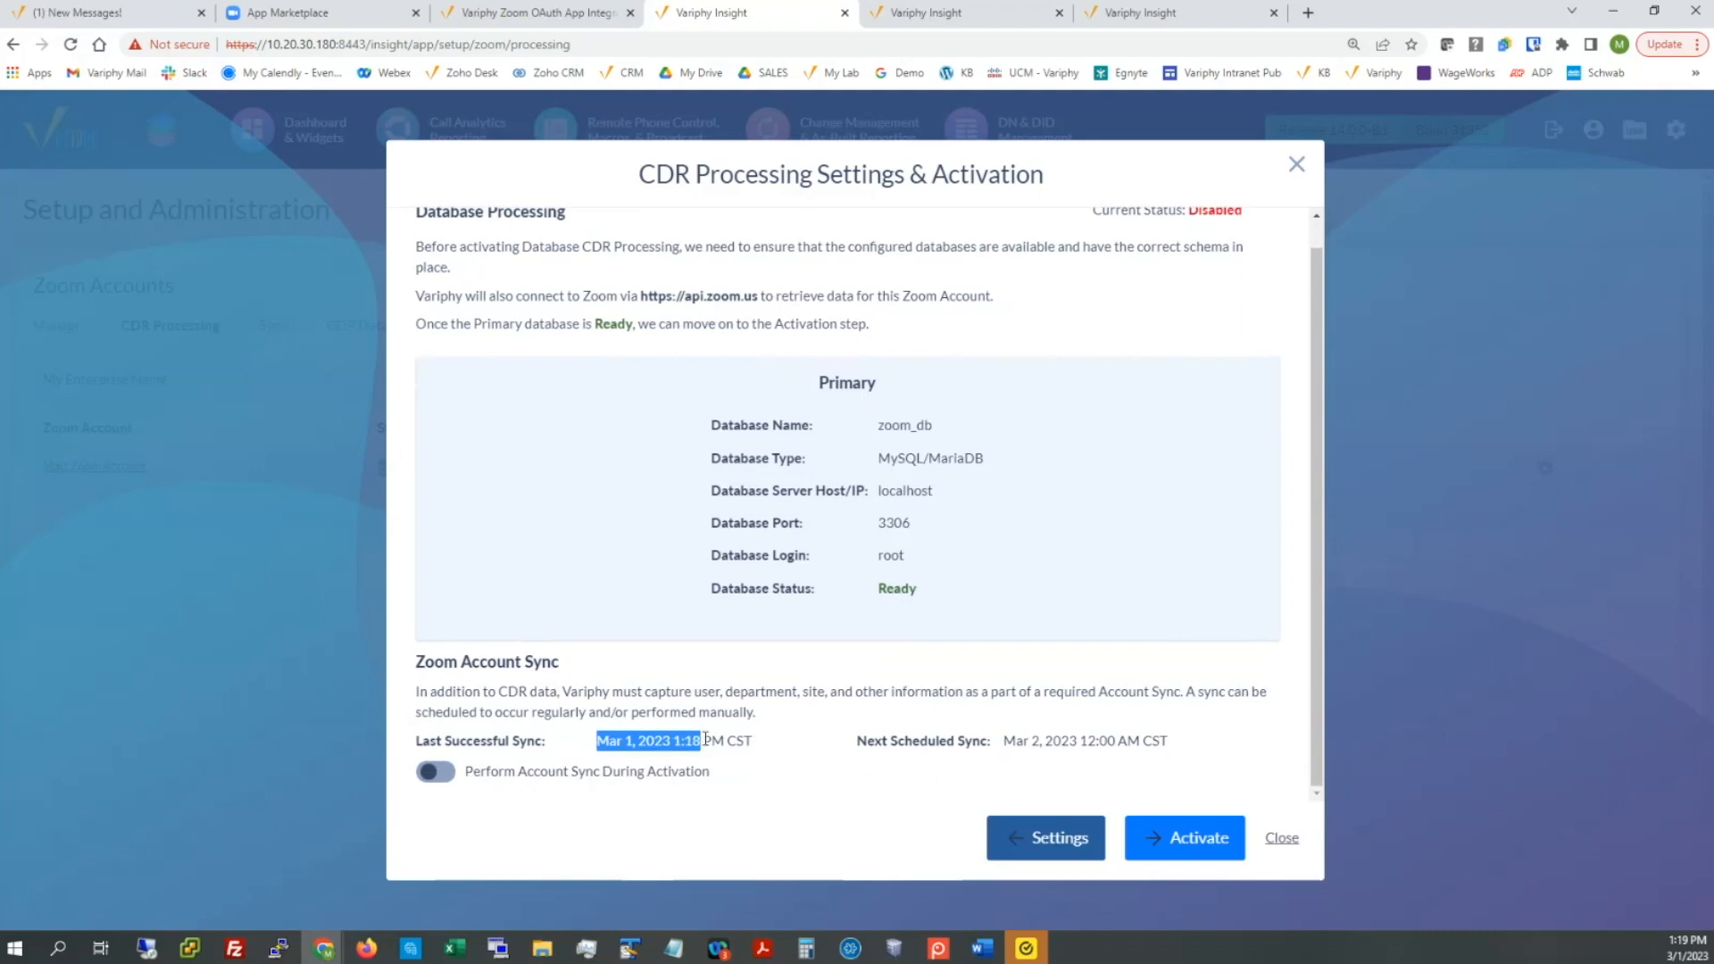
pyautogui.click(1157, 830)
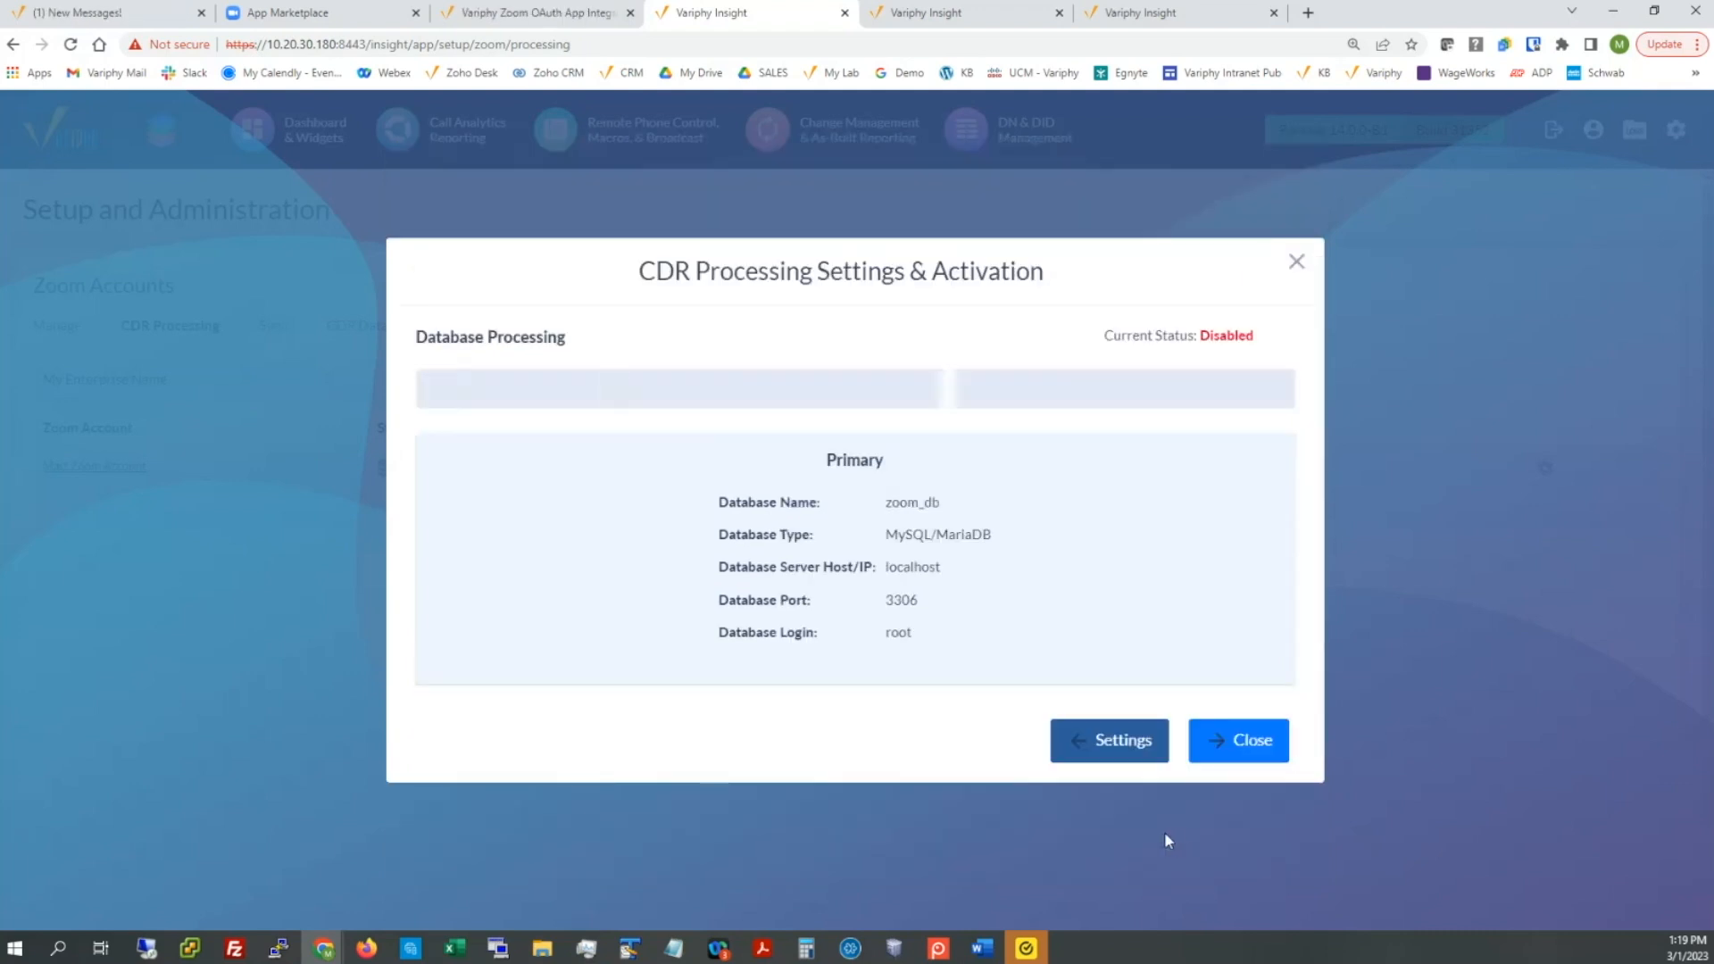
pyautogui.click(1201, 747)
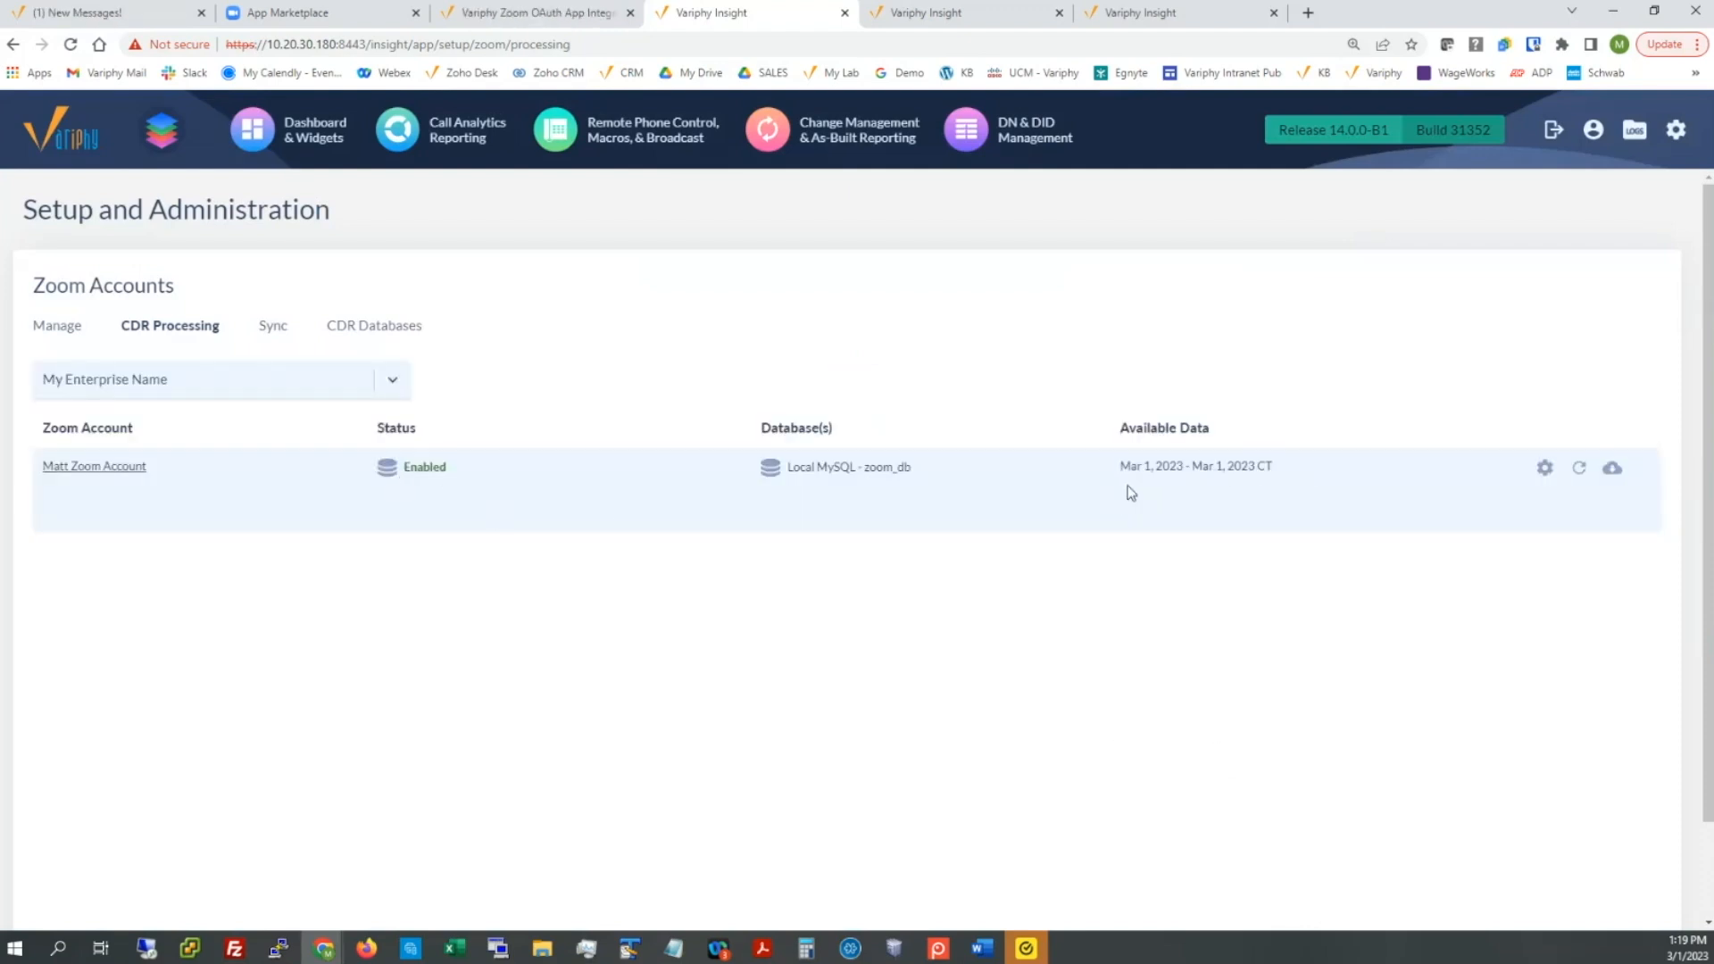
# Step: Start a manual CDR data collection for the Zoom account, preset to Mar 01, 2023
pyautogui.moveTo(1130, 477); pyautogui.dragTo(1225, 487)
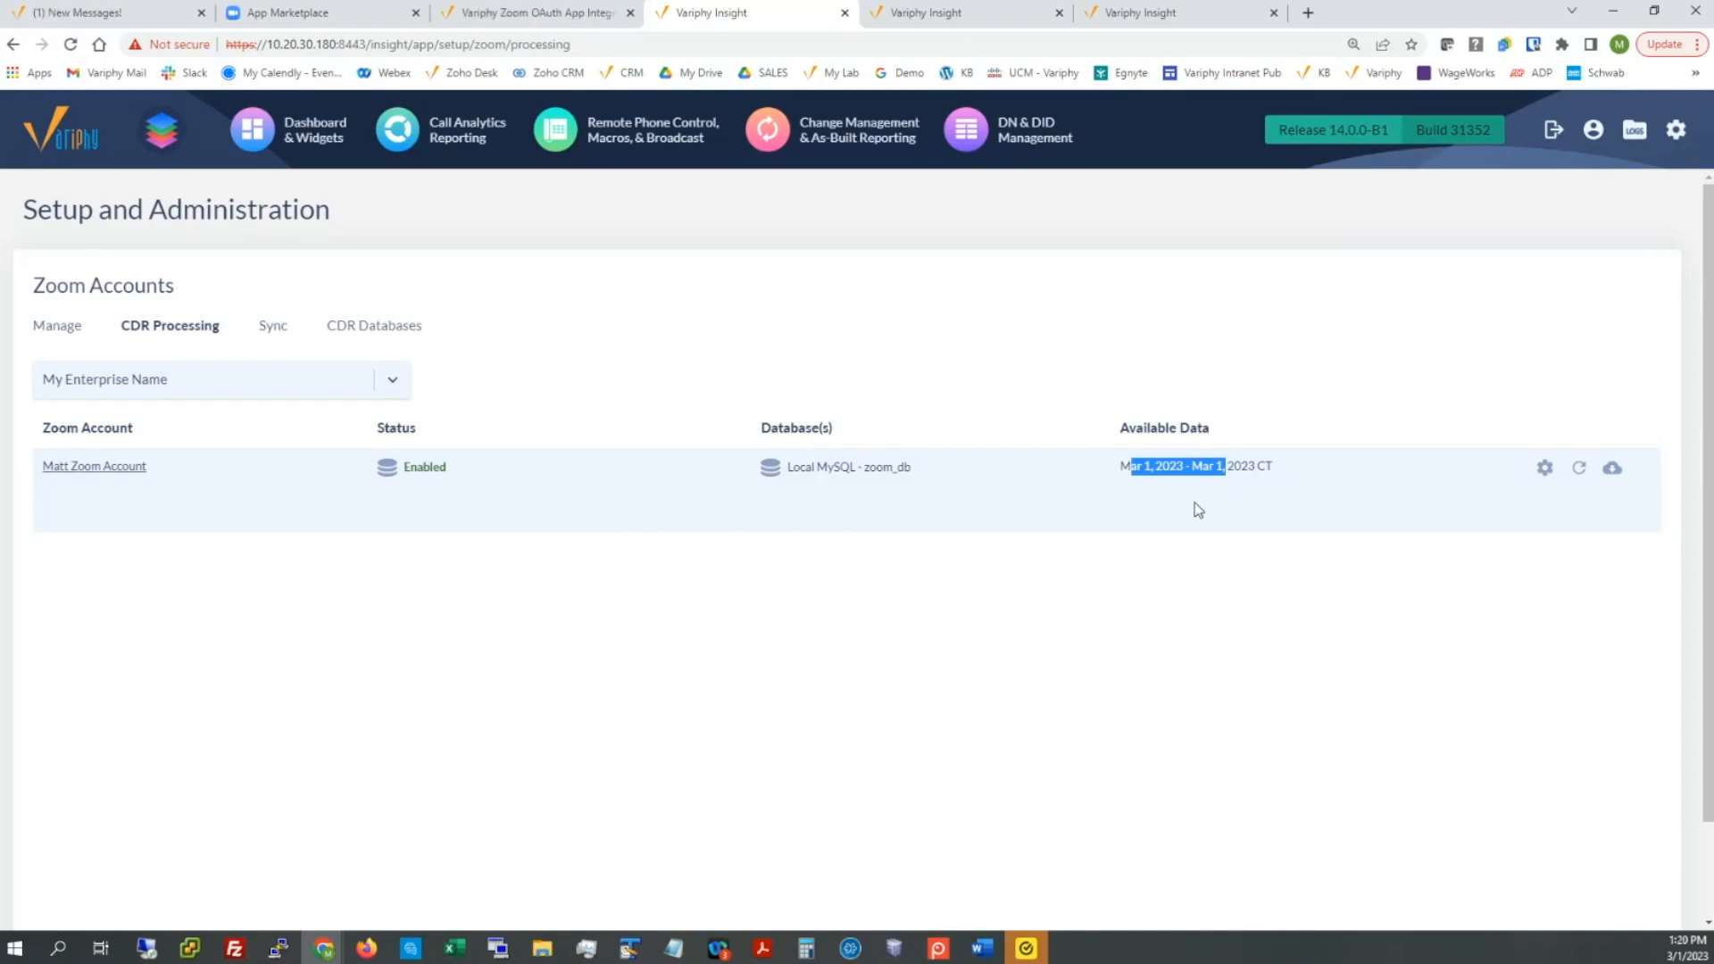
pyautogui.click(1613, 470)
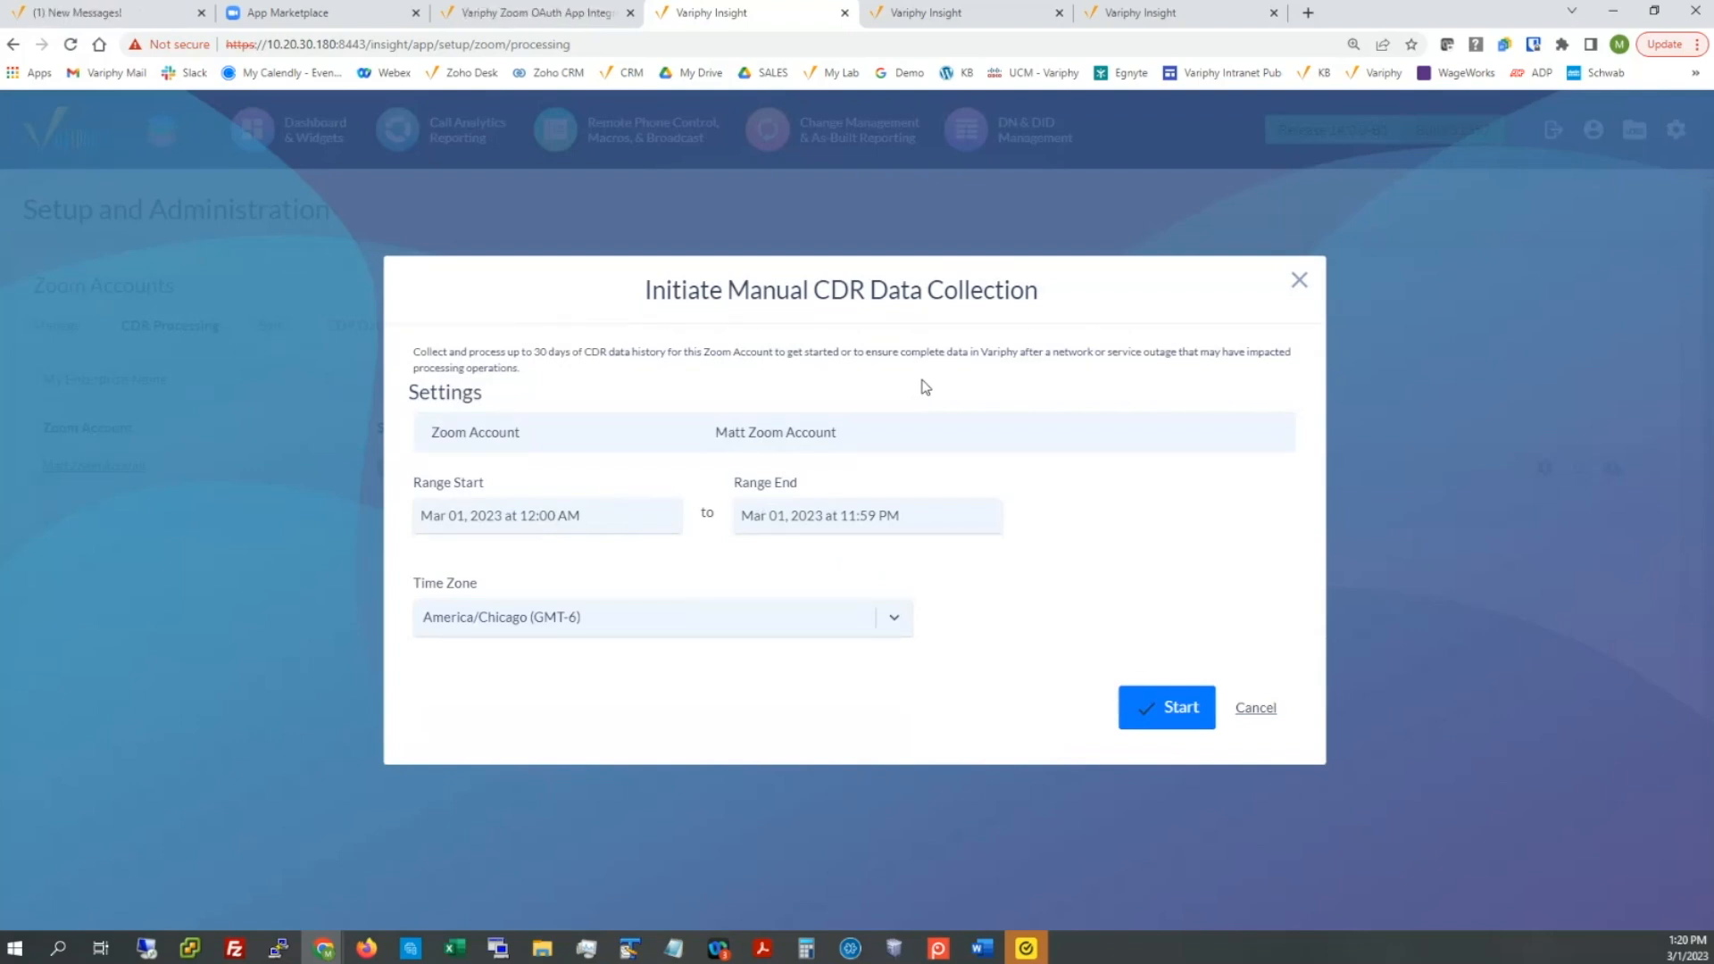
# Step: Collect Zoom call records from Feb 02 to Mar 01, 2023, processing 10 new records
pyautogui.click(470, 514)
pyautogui.click(423, 553)
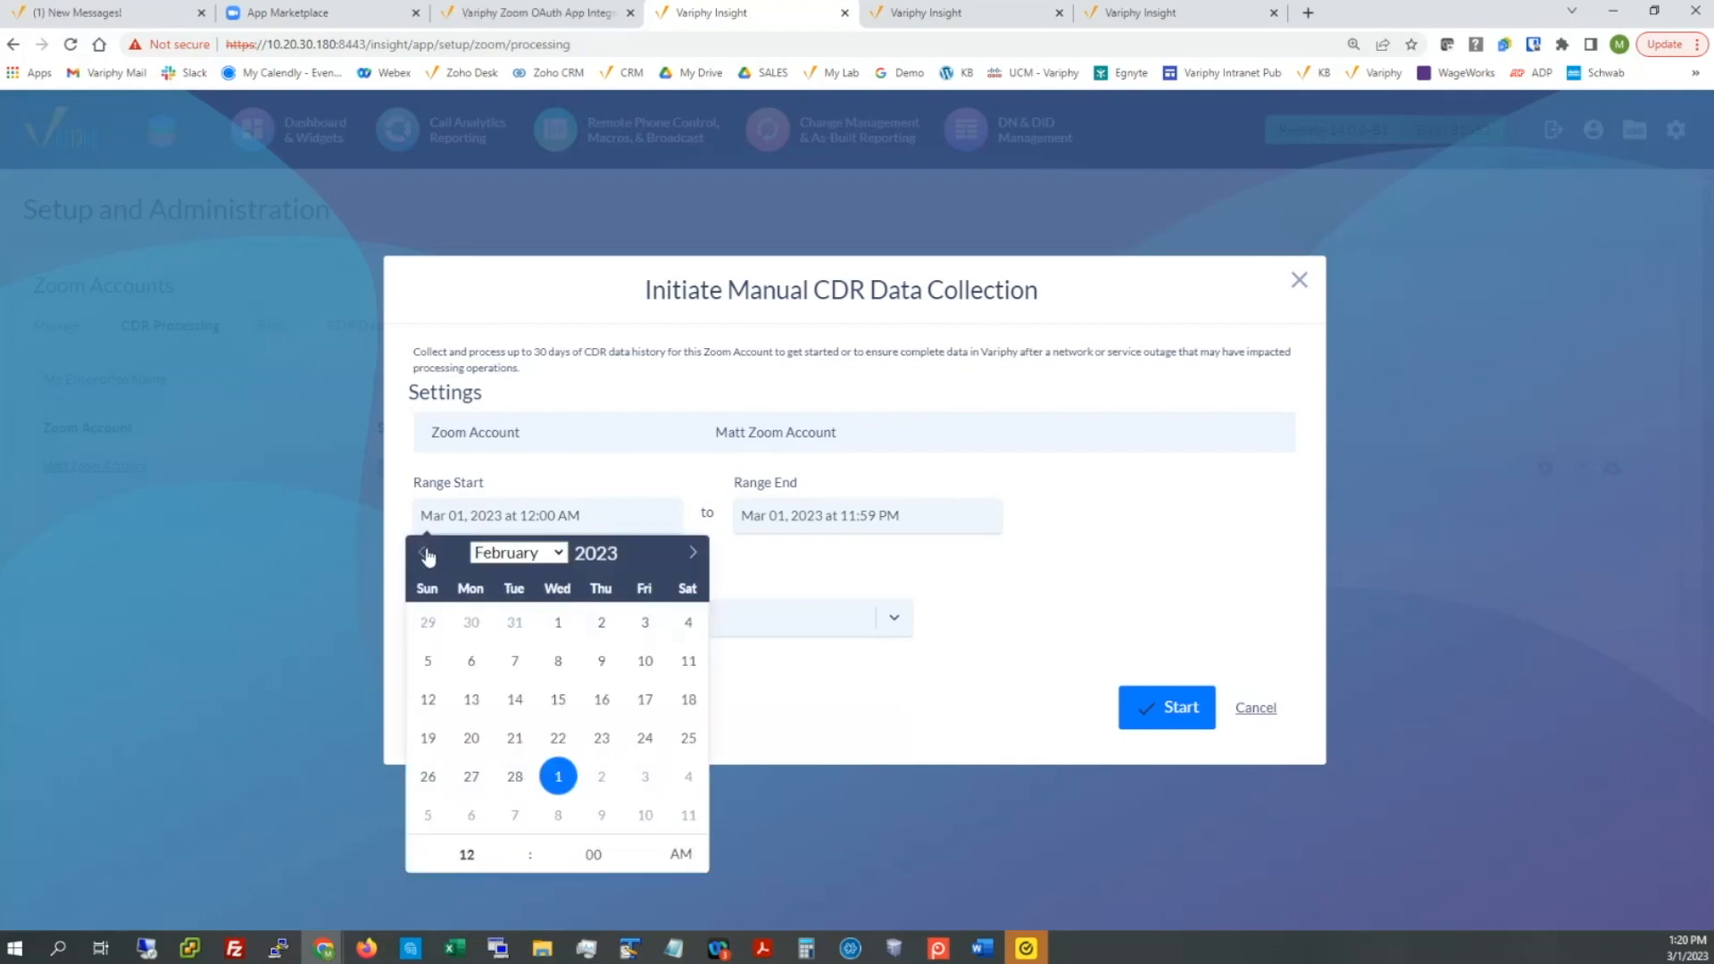
pyautogui.click(603, 625)
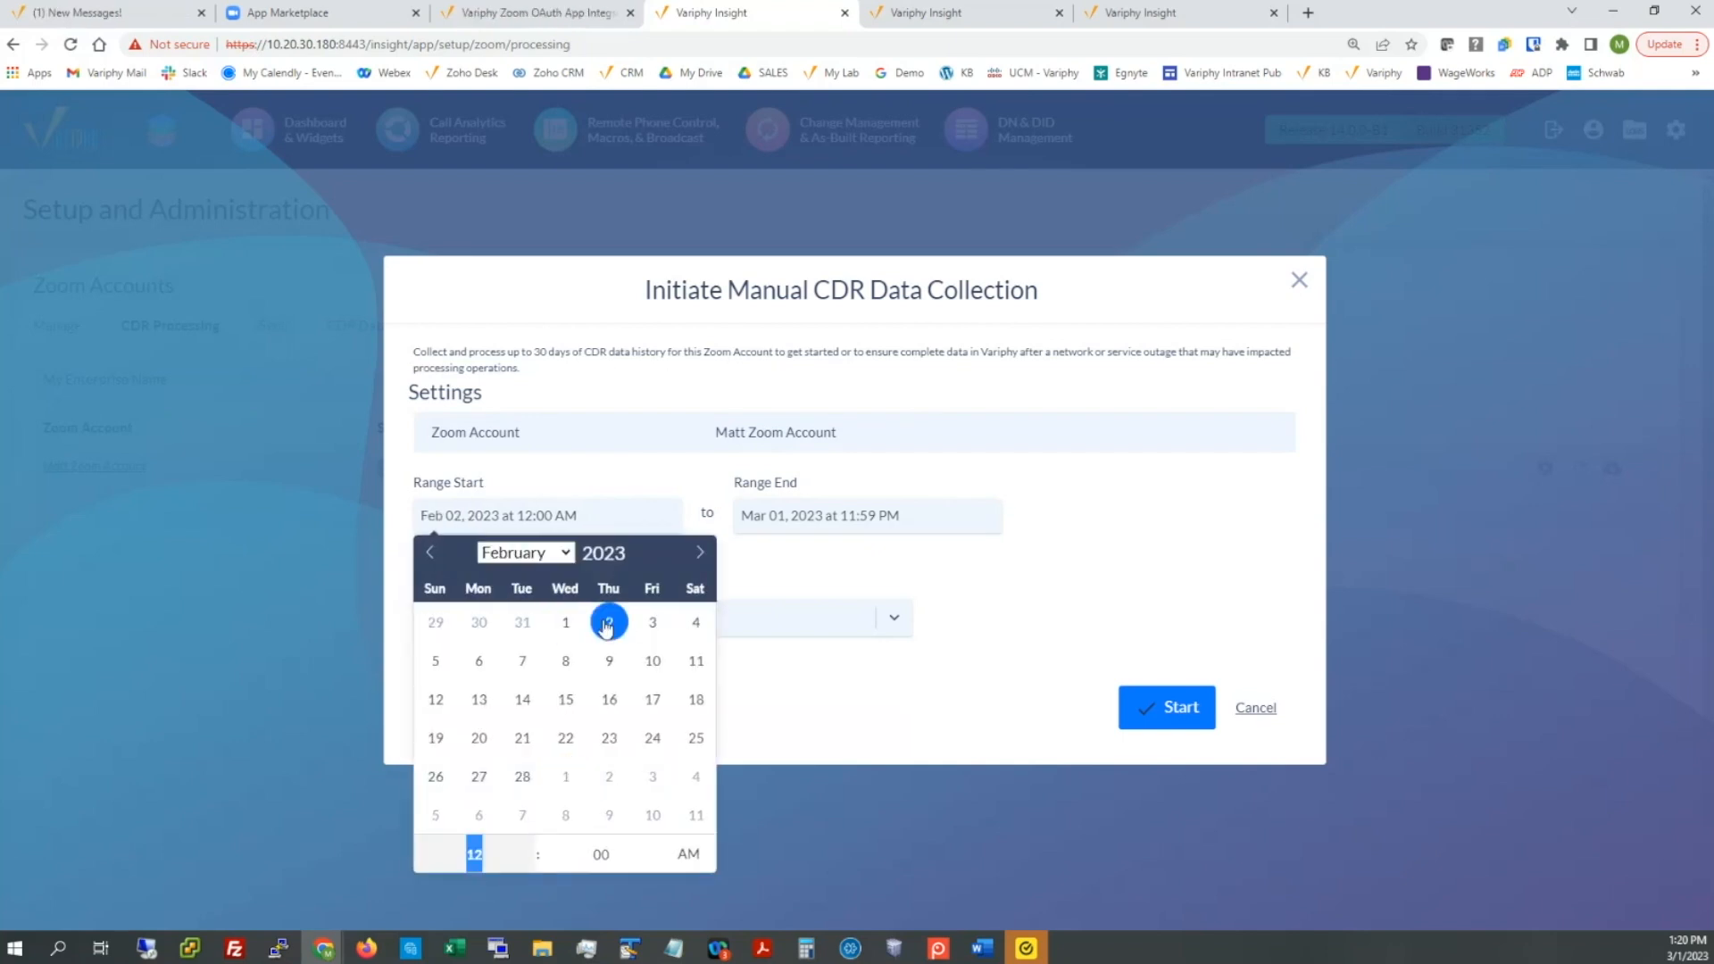
pyautogui.click(566, 482)
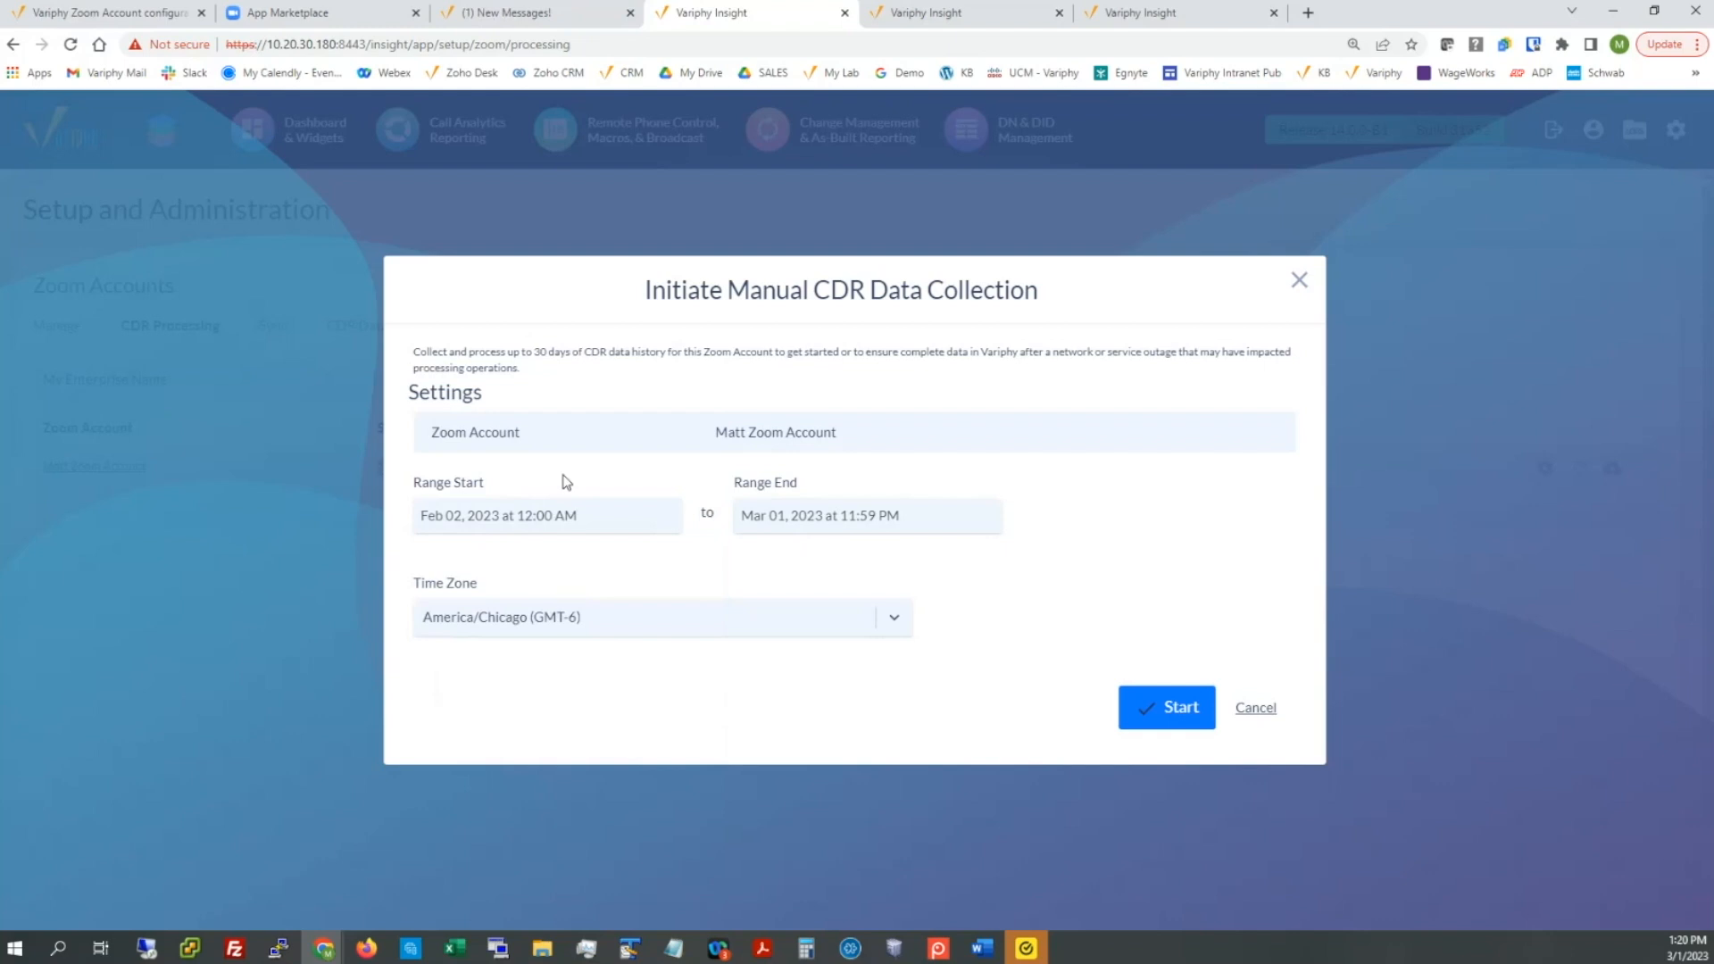
pyautogui.click(1157, 704)
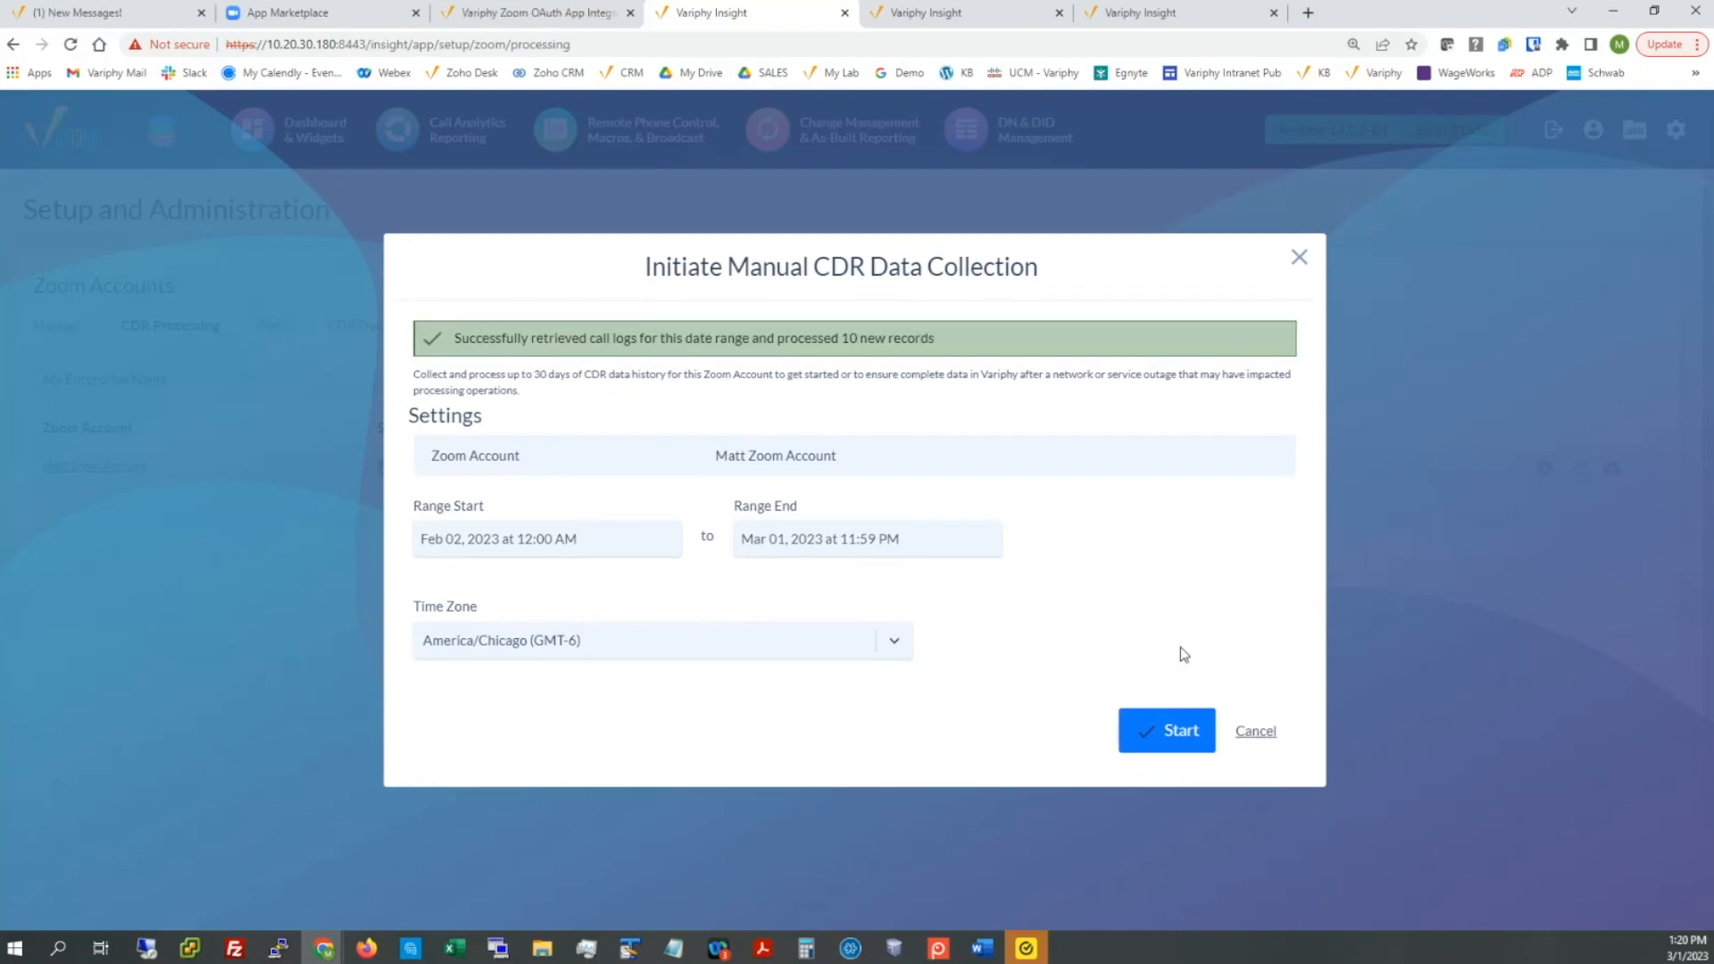
pyautogui.click(1258, 732)
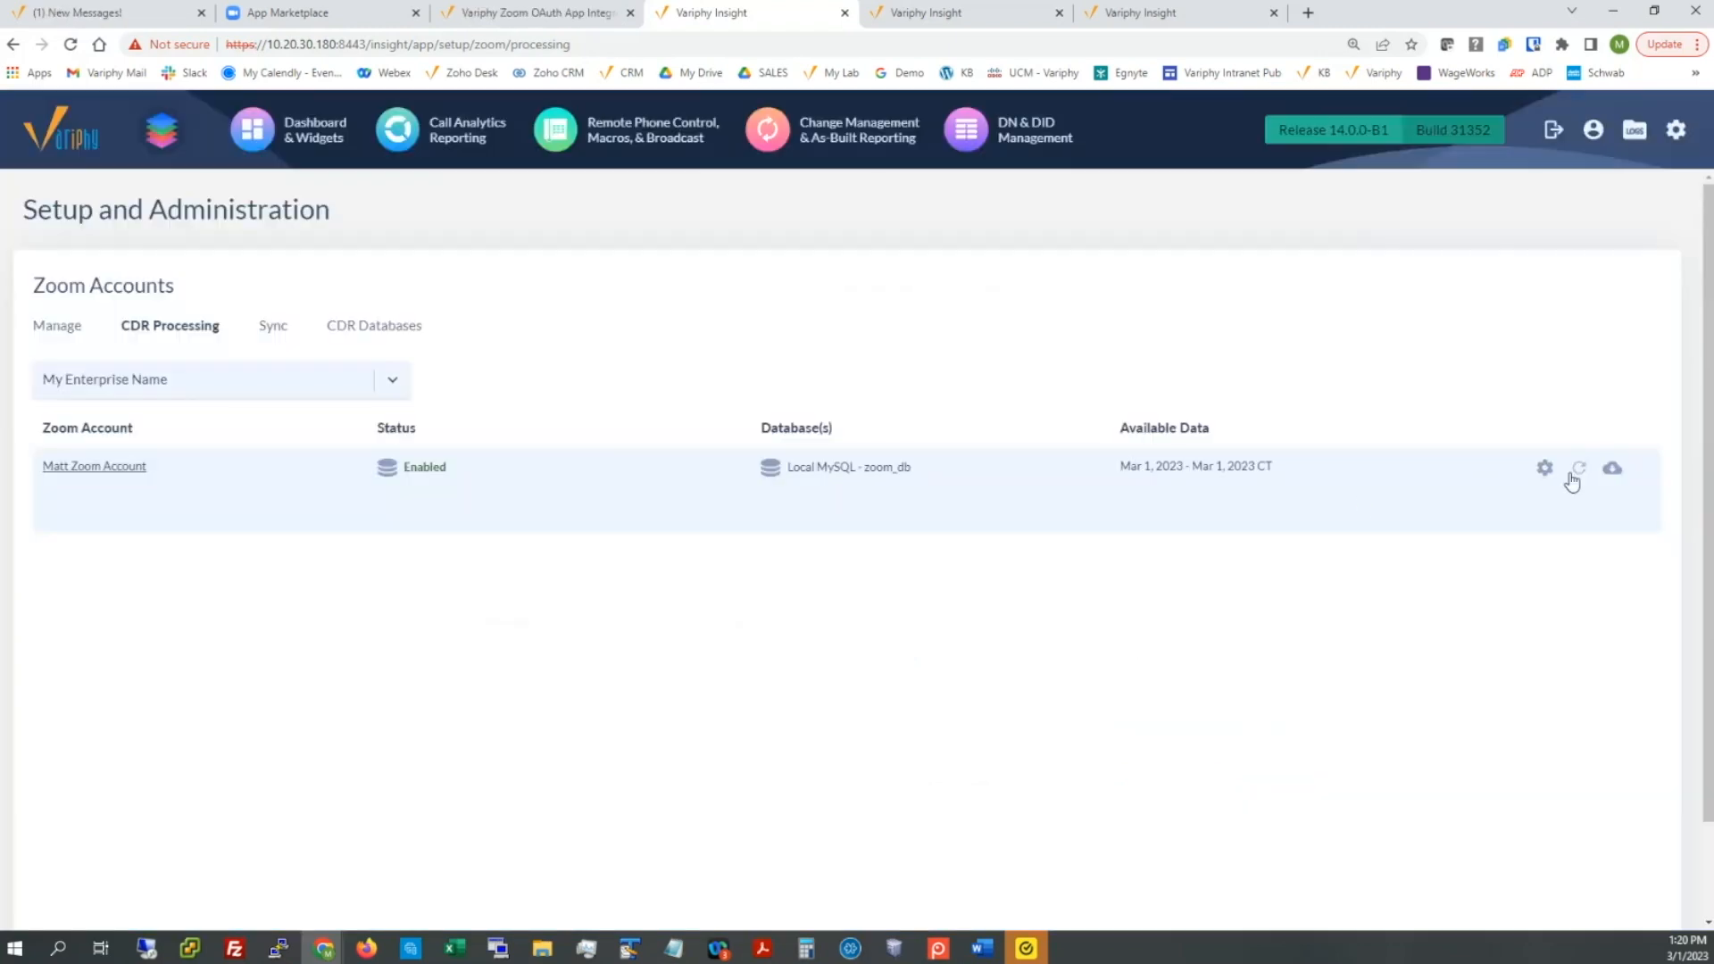
# Step: Refresh the Zoom account's Available Data so it starts in February, then view its sync status
pyautogui.tripleClick(1197, 439)
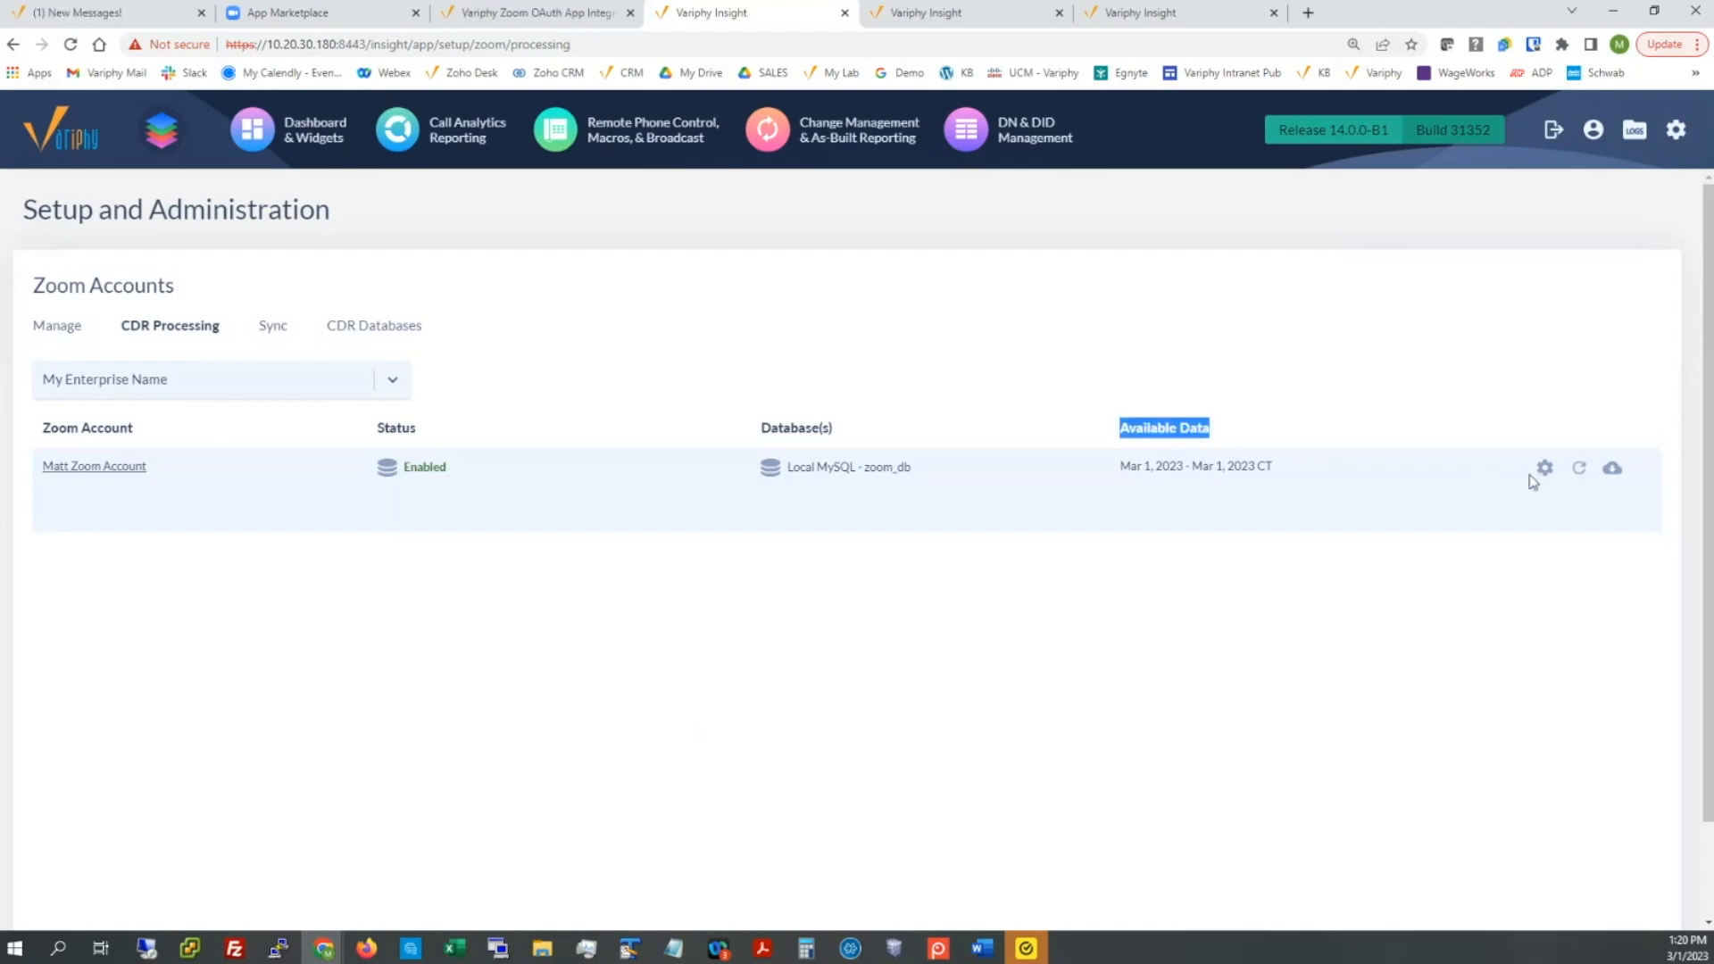
pyautogui.click(1579, 469)
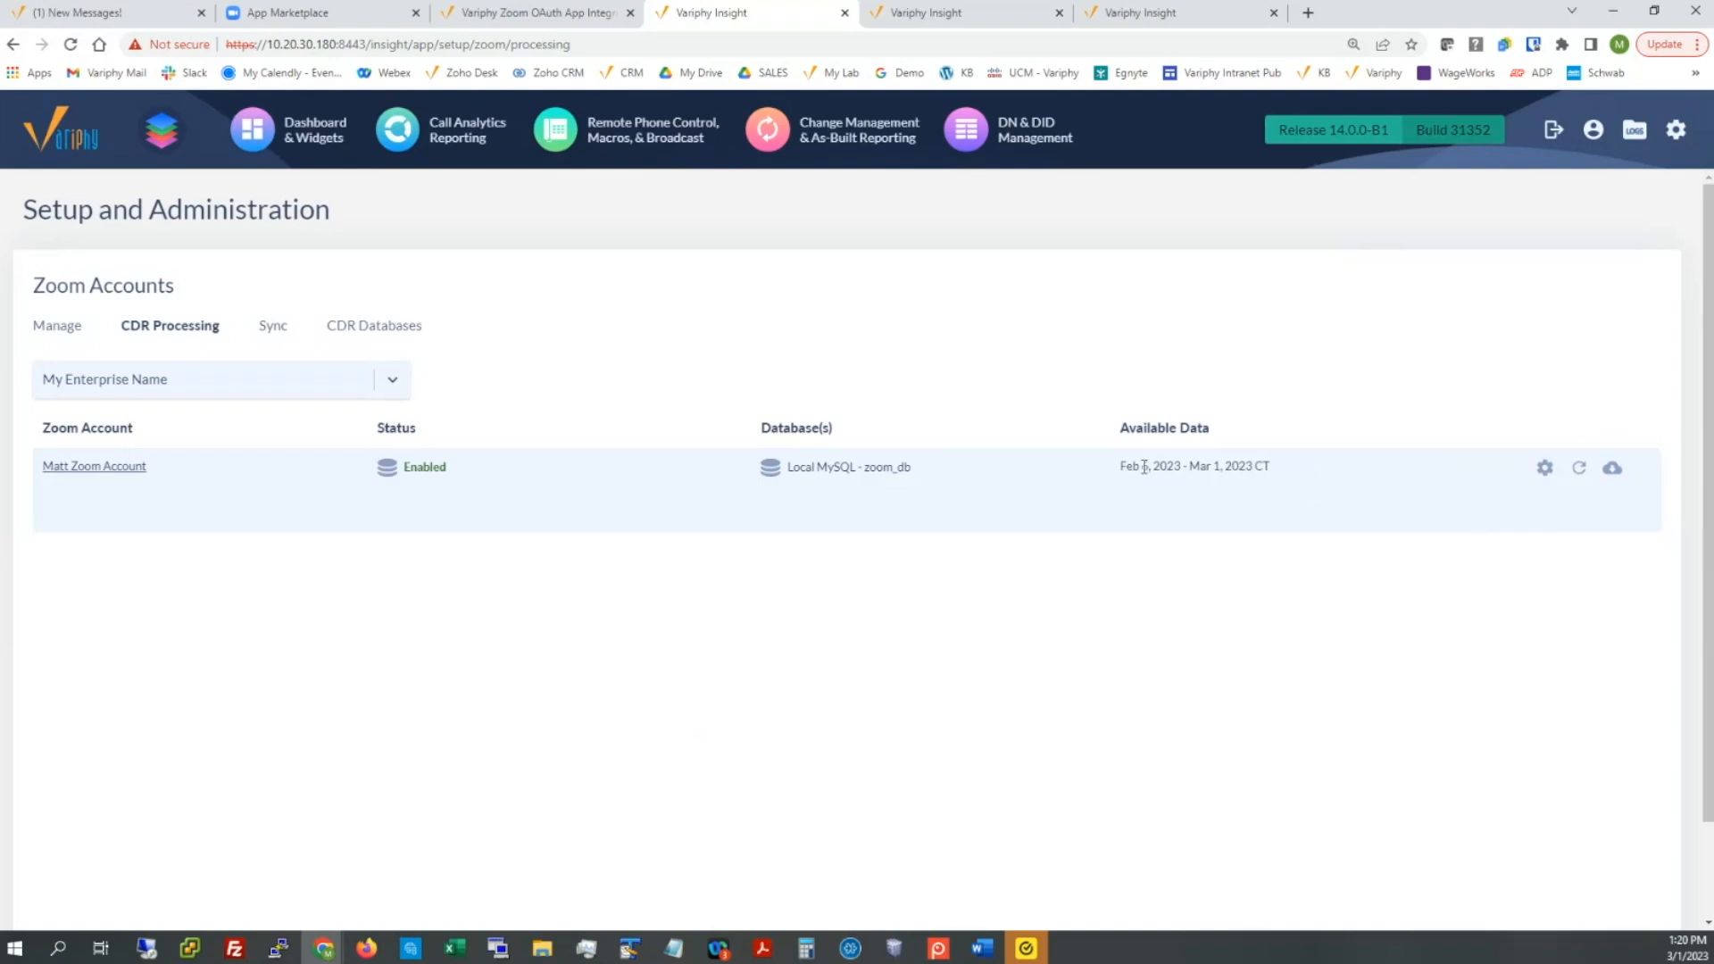
pyautogui.moveTo(1132, 467); pyautogui.dragTo(1192, 470)
pyautogui.click(275, 330)
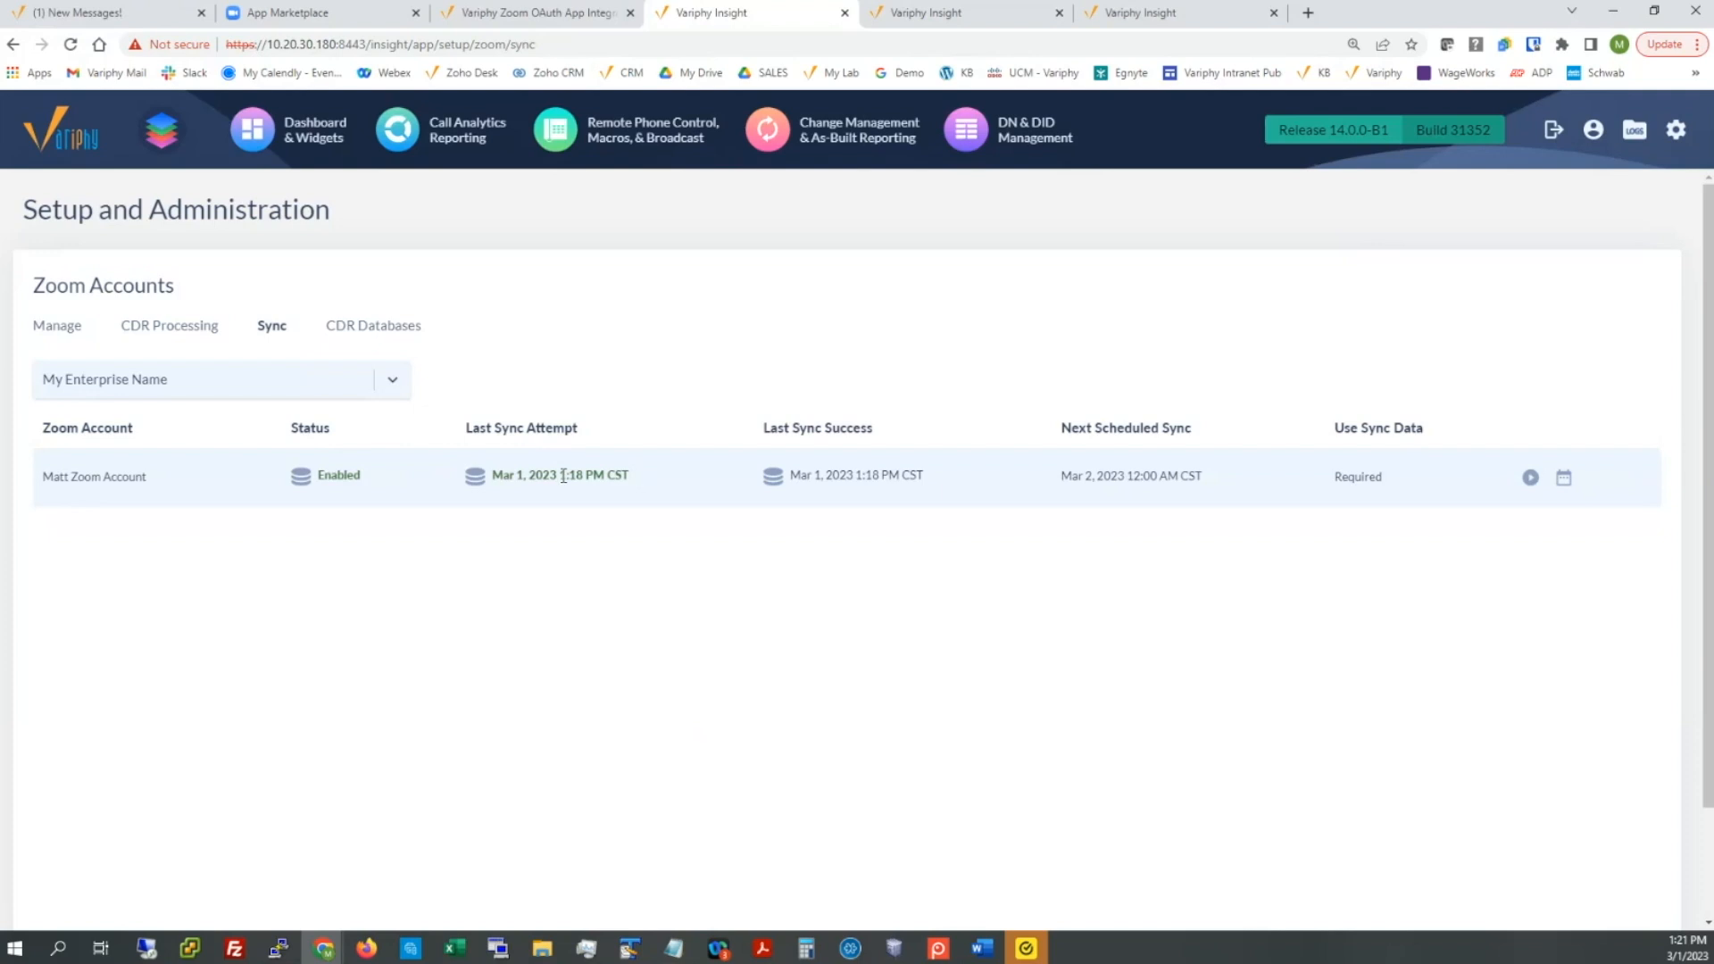
pyautogui.moveTo(560, 476); pyautogui.dragTo(605, 481)
pyautogui.moveTo(1059, 478); pyautogui.dragTo(1197, 477)
pyautogui.moveTo(1334, 477); pyautogui.dragTo(1375, 477)
# Step: Run a license check on the Zoom account, then go to Call Analytics Reporting
pyautogui.click(52, 334)
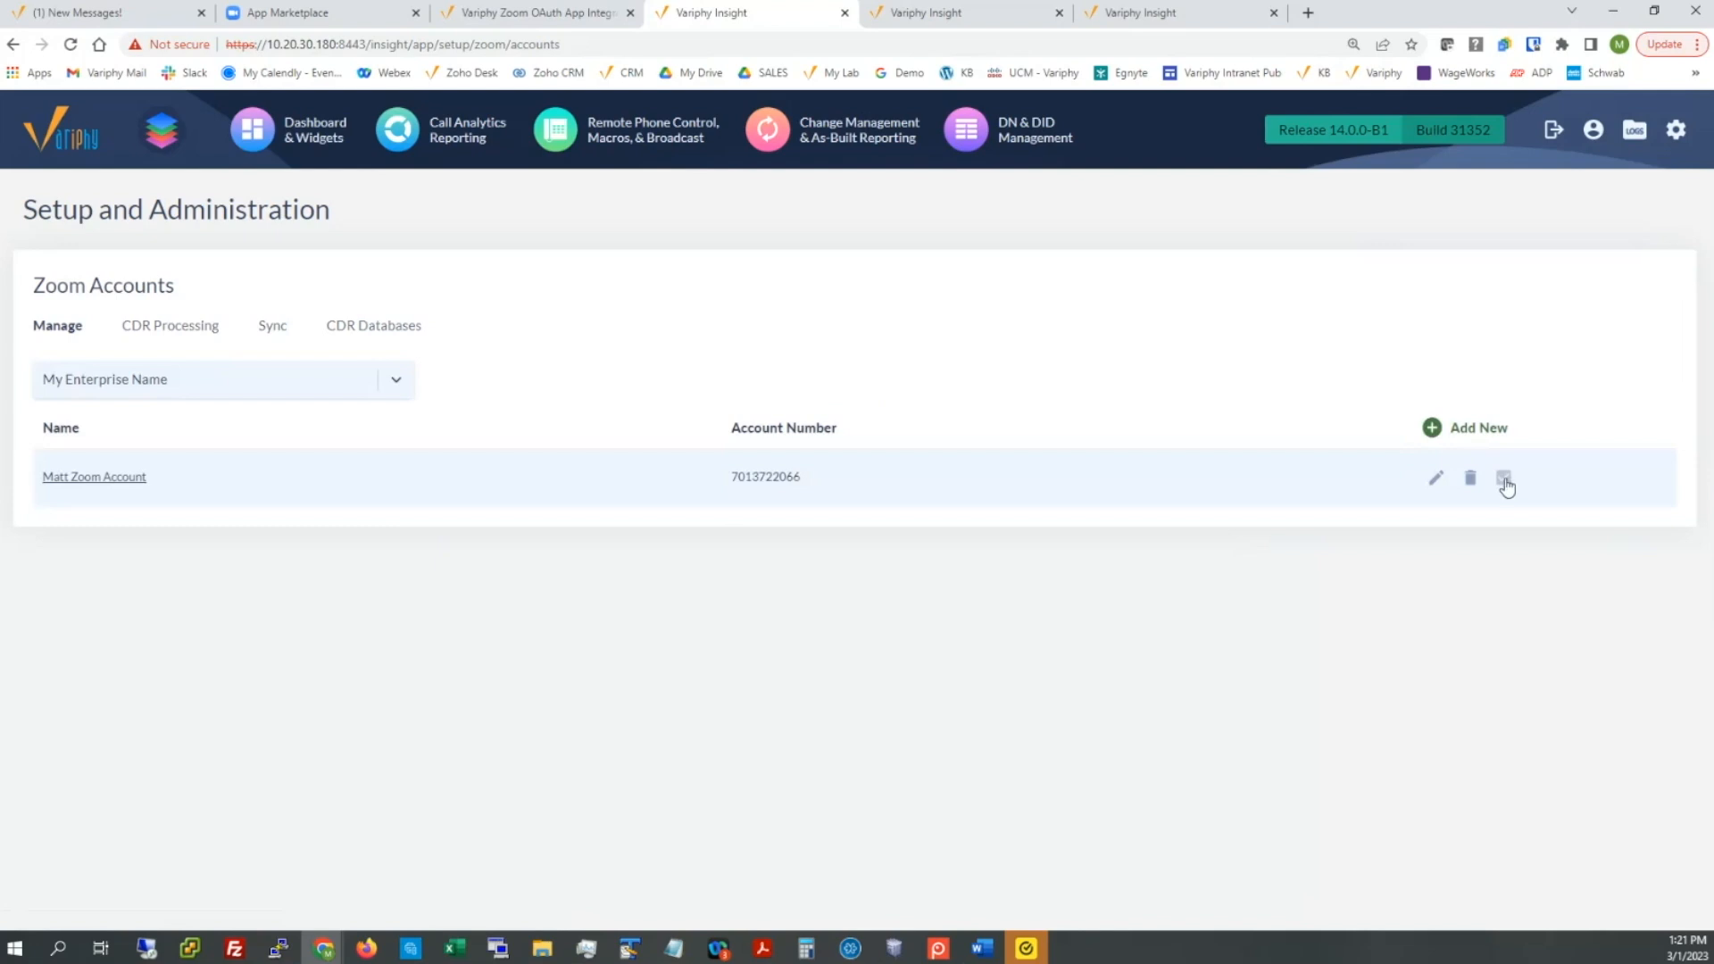
pyautogui.click(1503, 478)
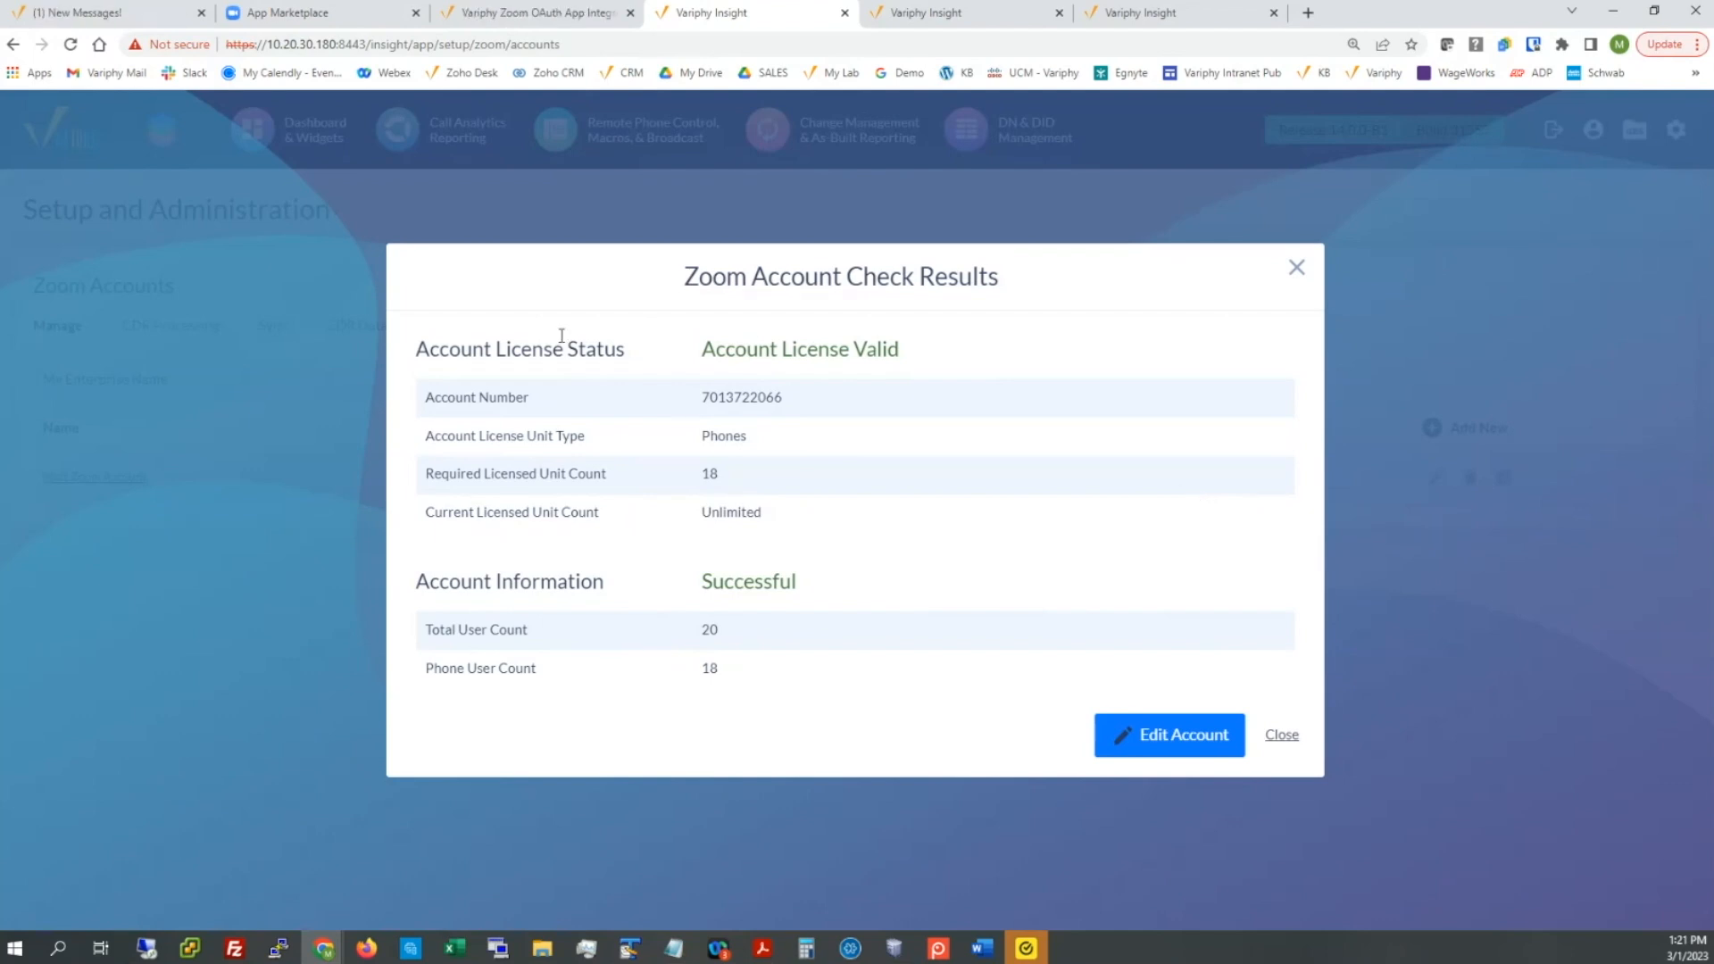
pyautogui.click(1297, 272)
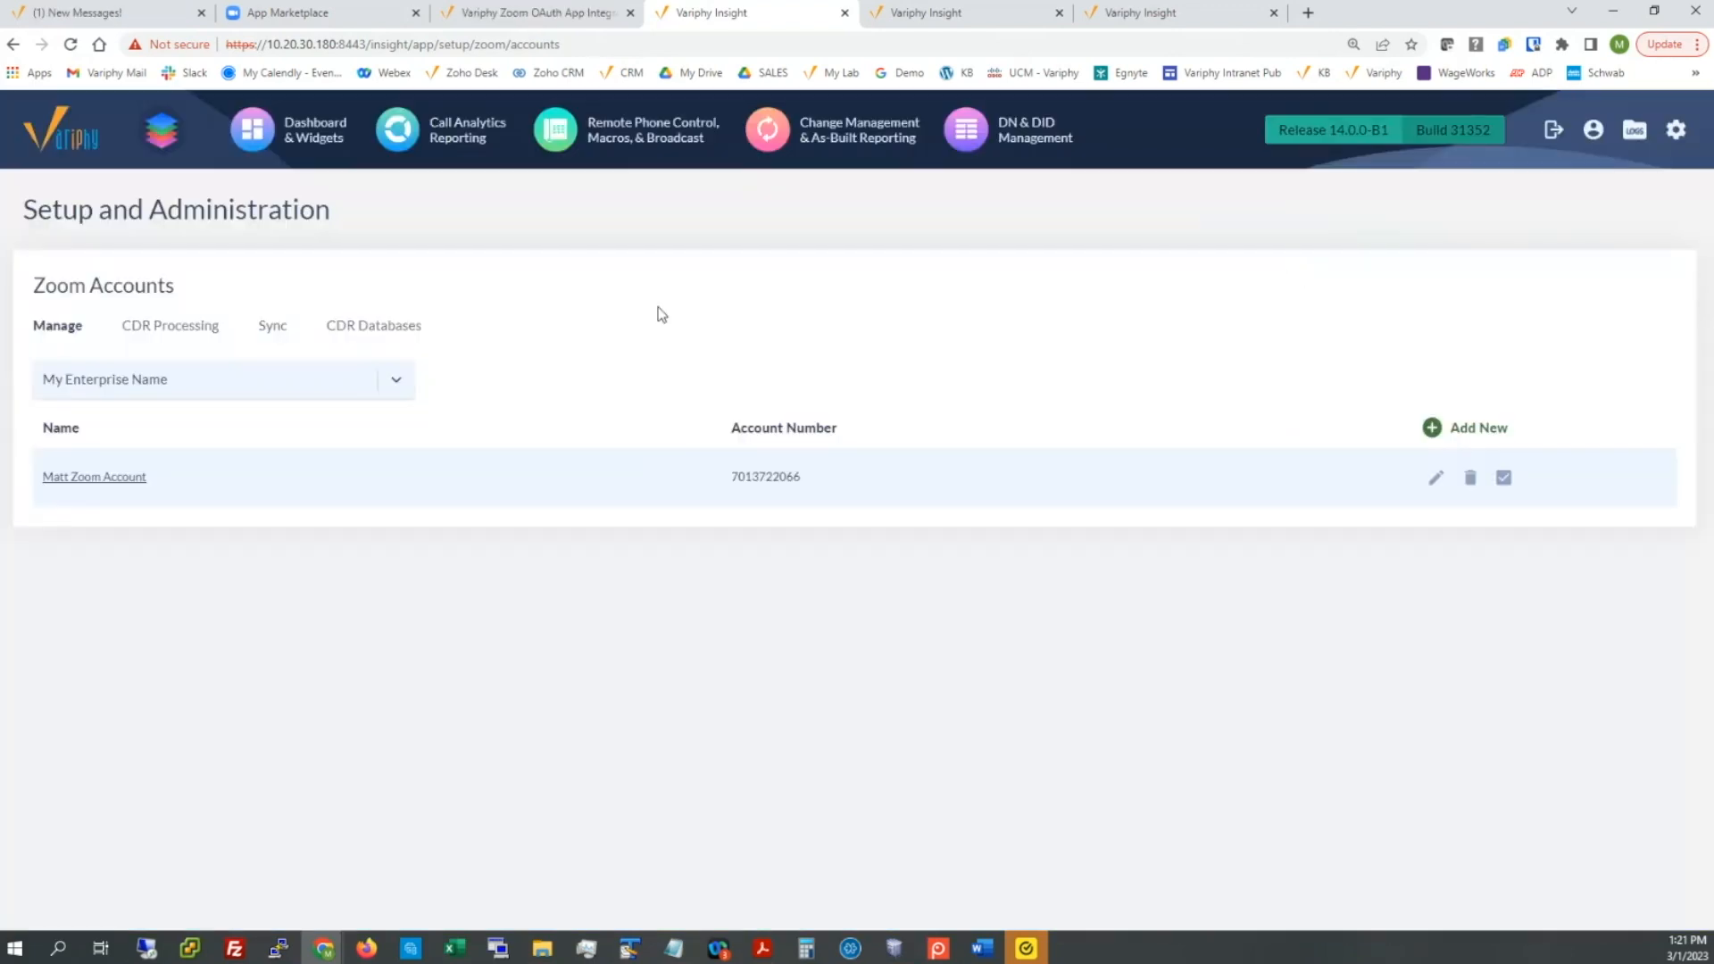
pyautogui.click(420, 137)
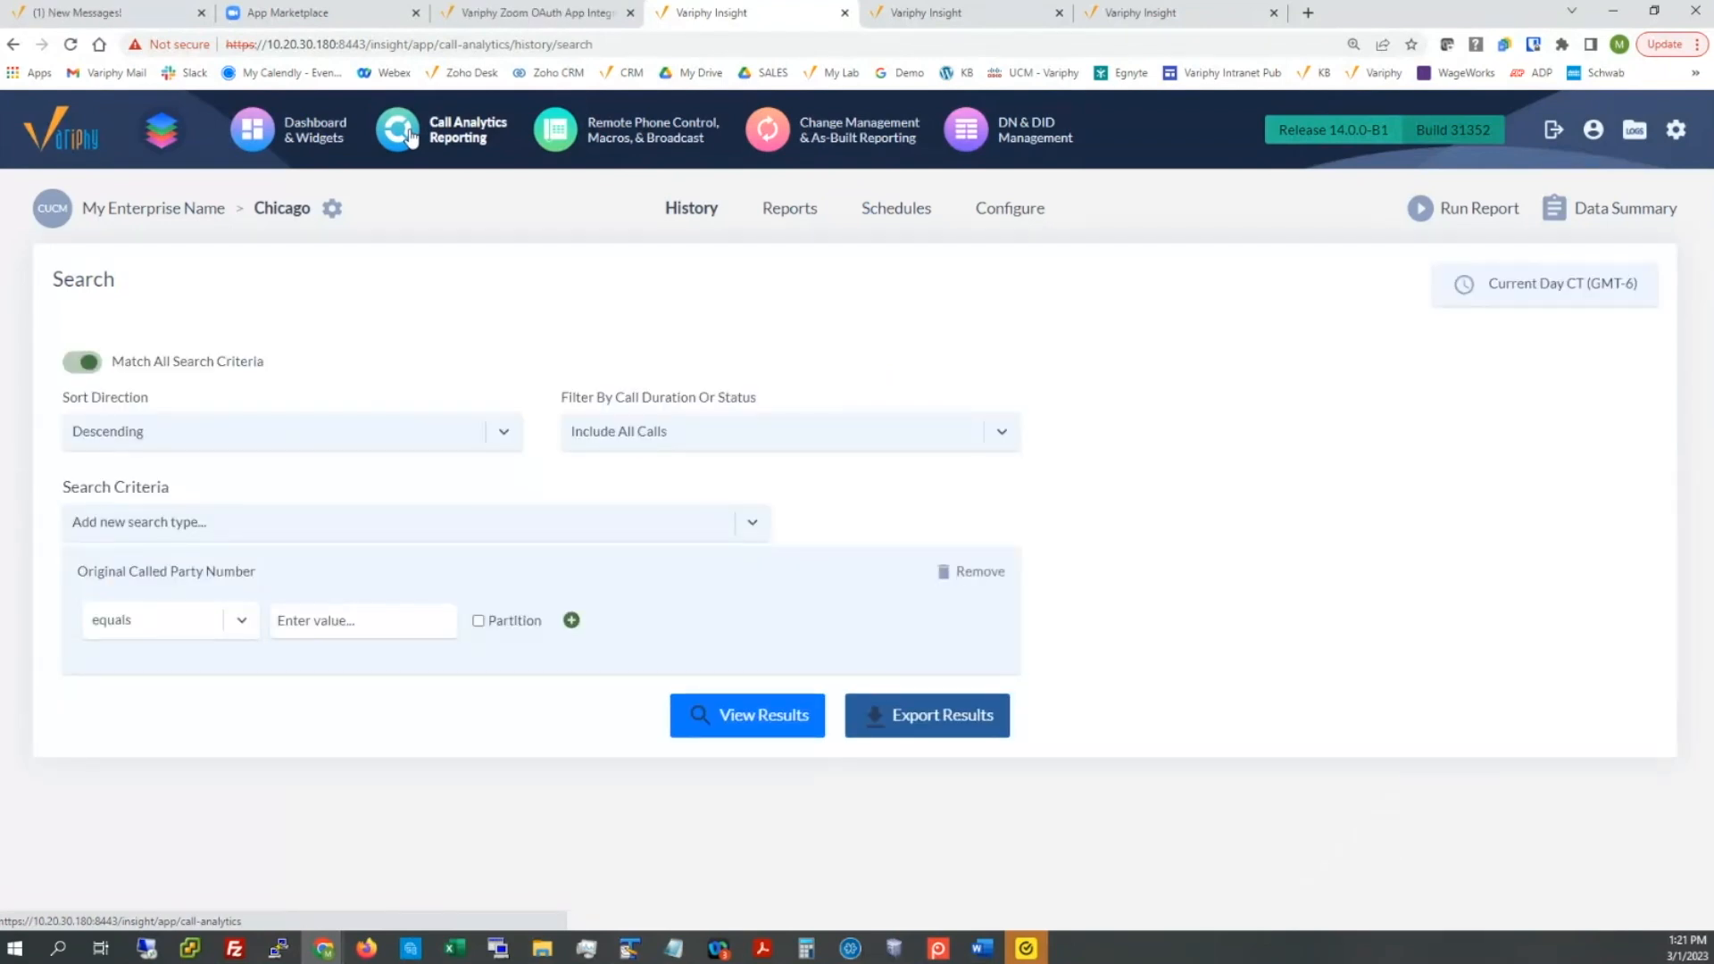
# Step: Switch the search platform from Chicago to the Zoom account
pyautogui.click(331, 211)
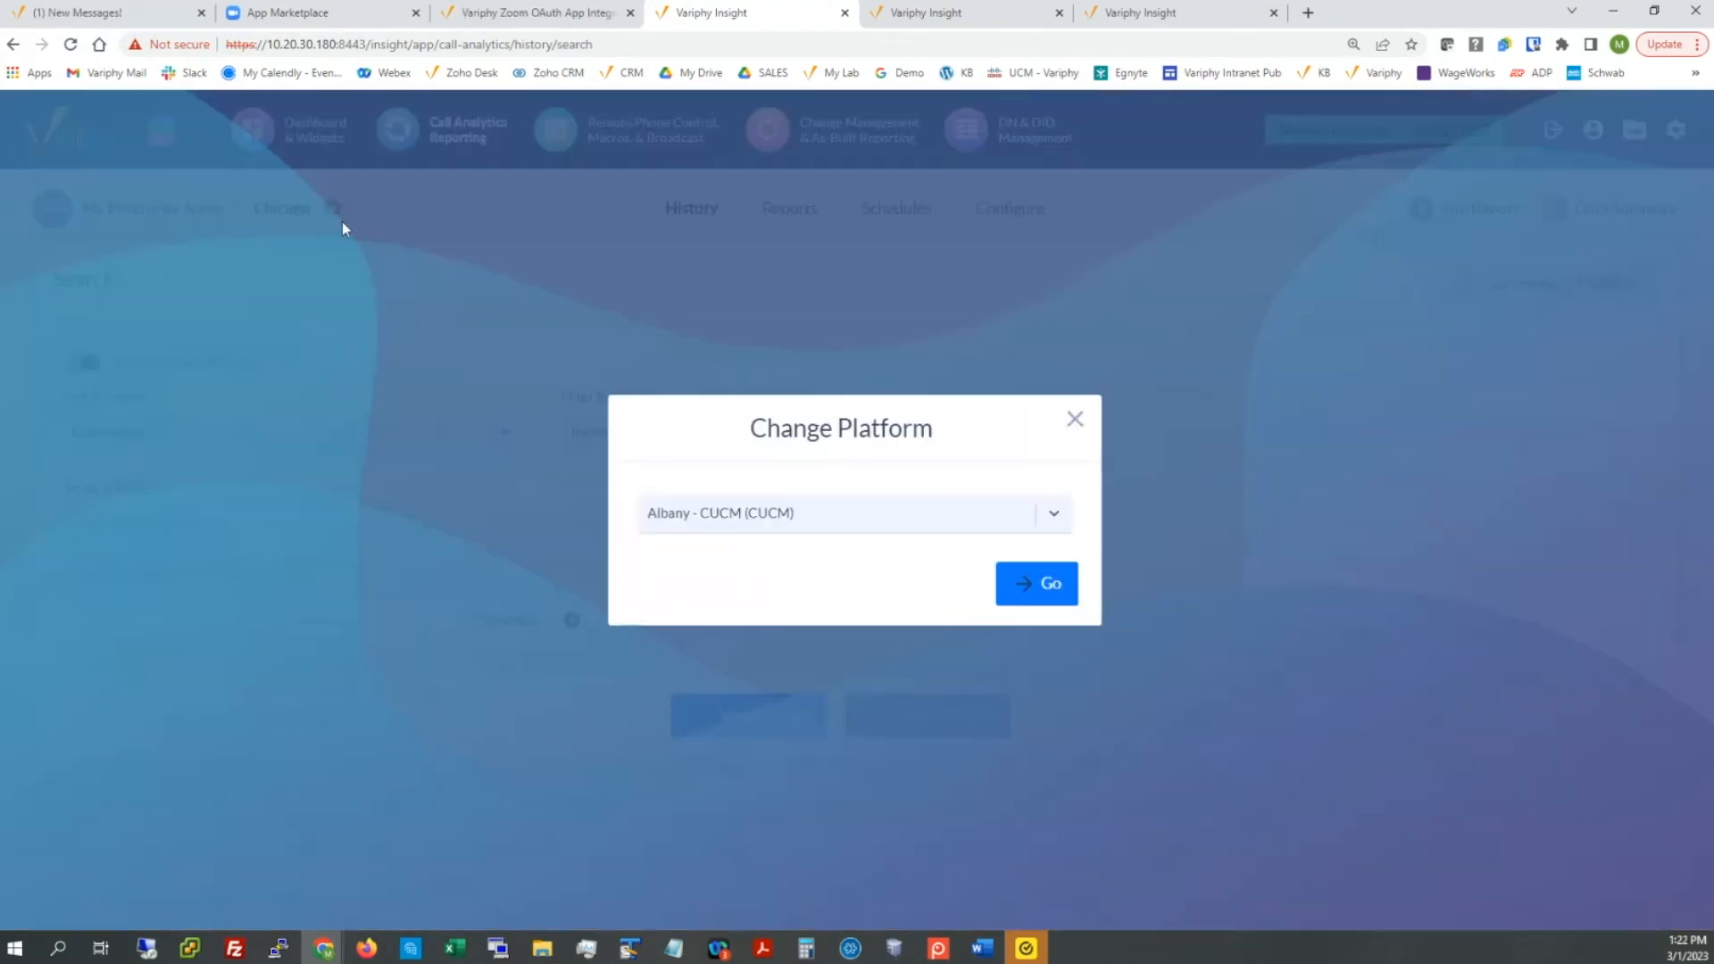
pyautogui.click(850, 520)
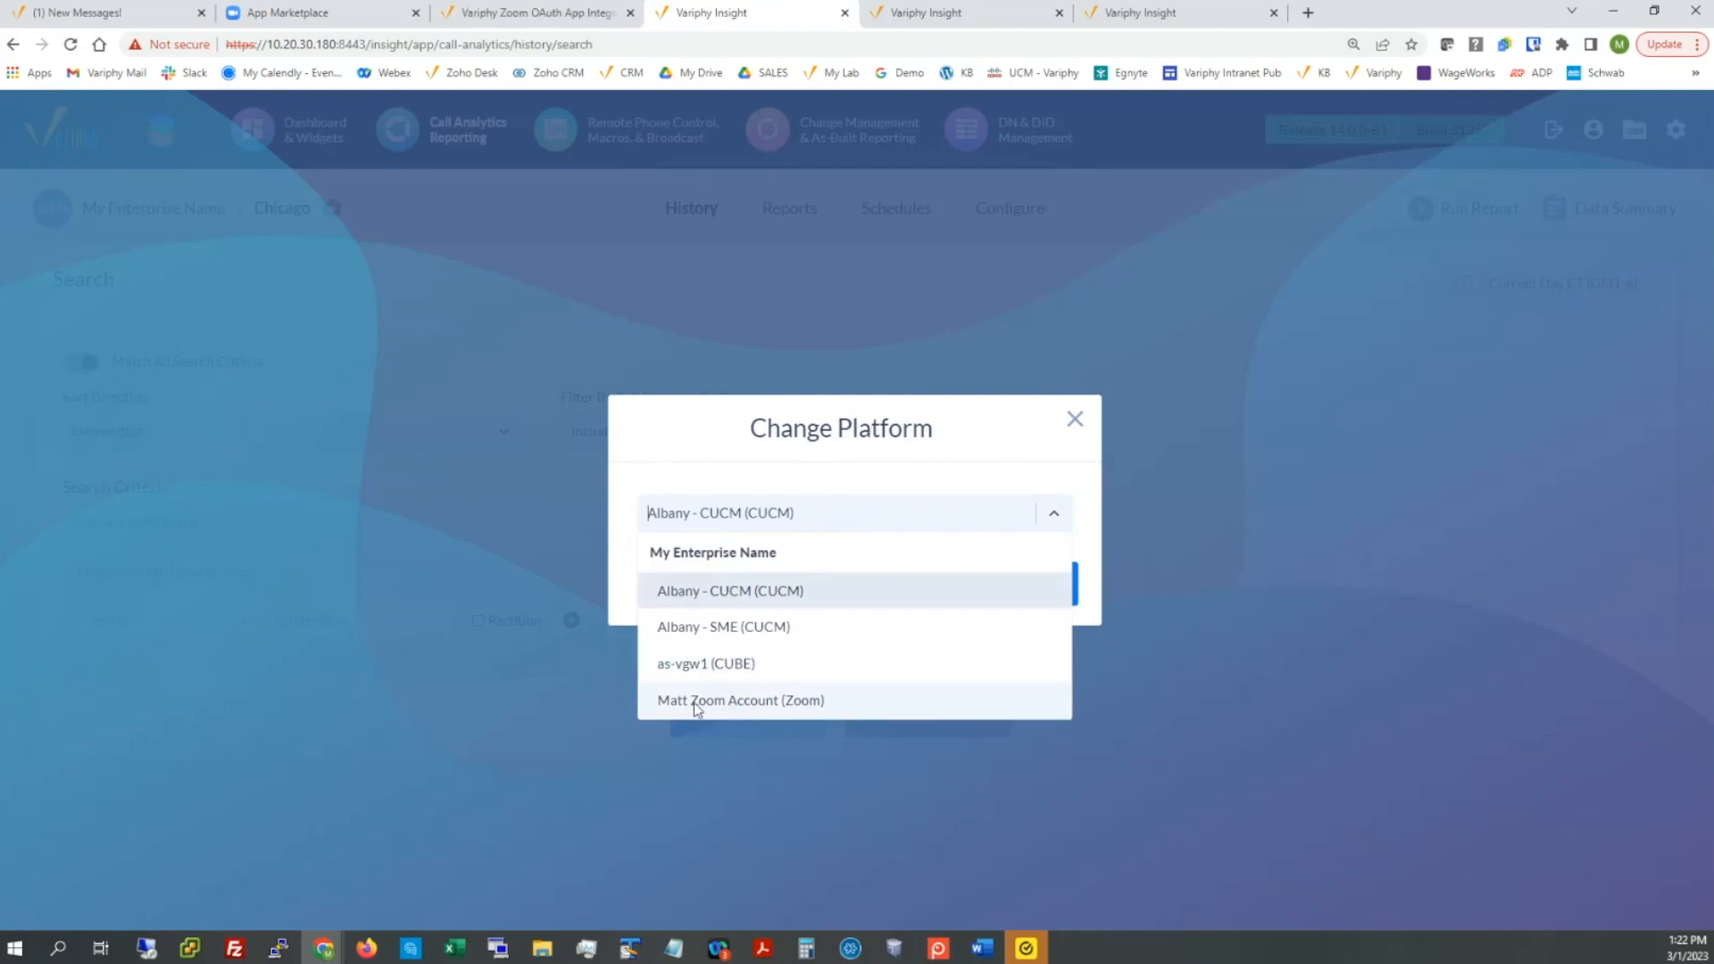
pyautogui.click(765, 703)
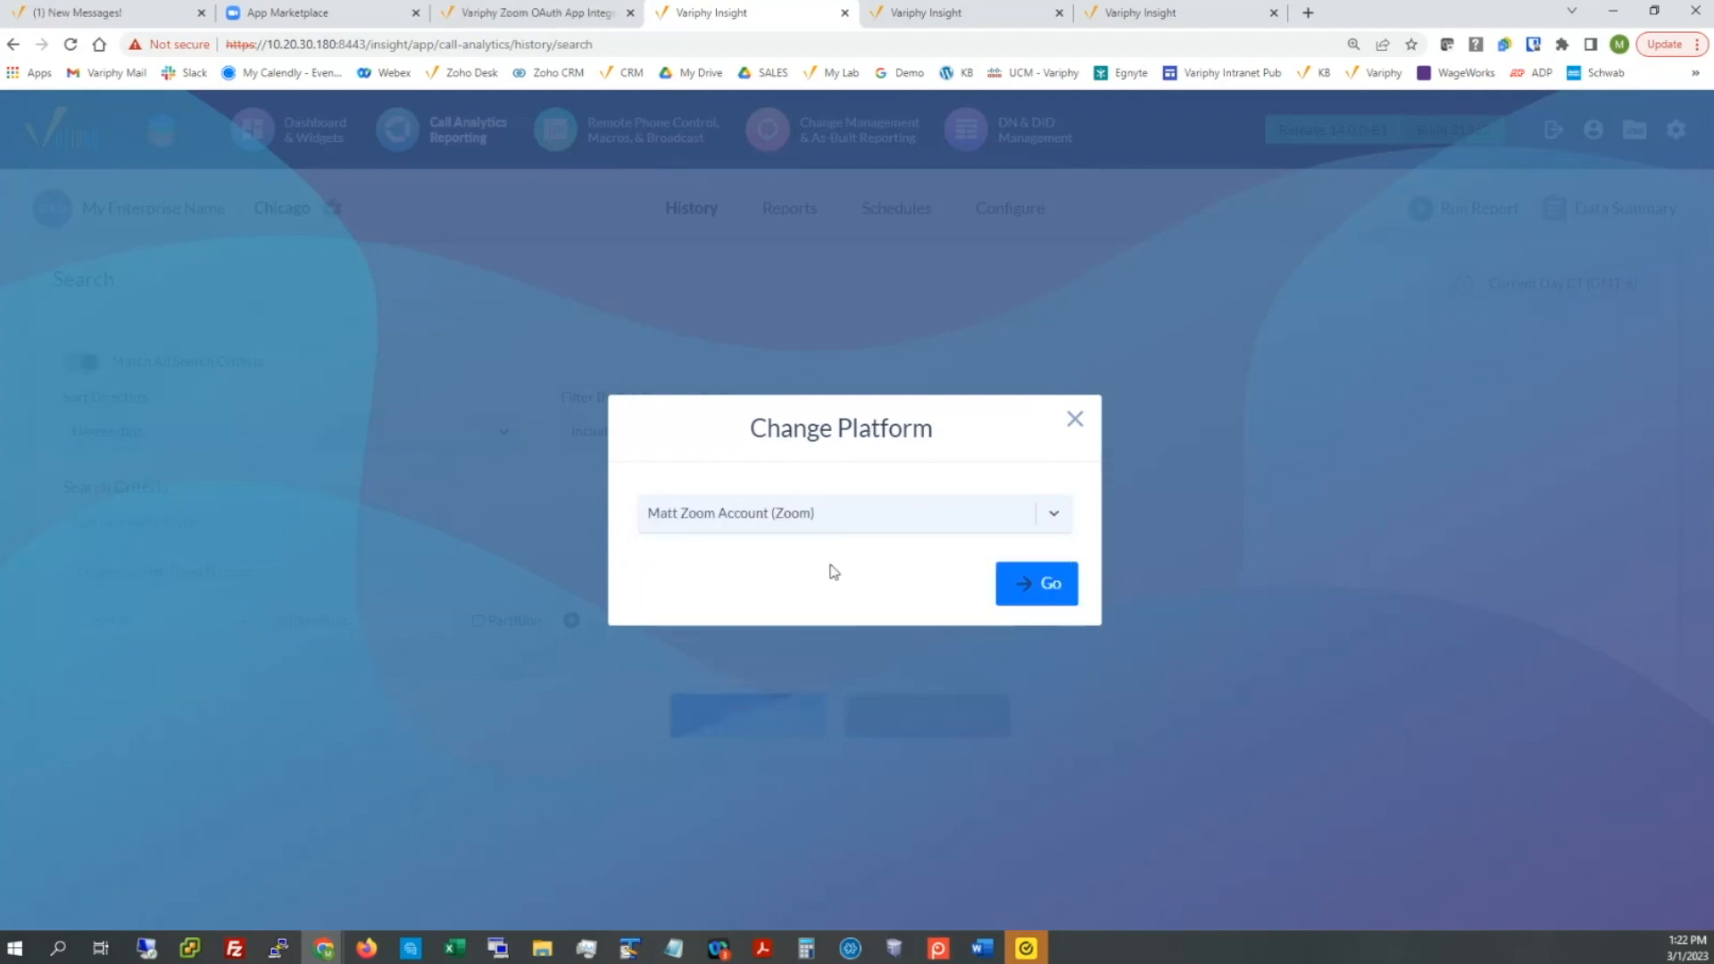
pyautogui.click(1027, 589)
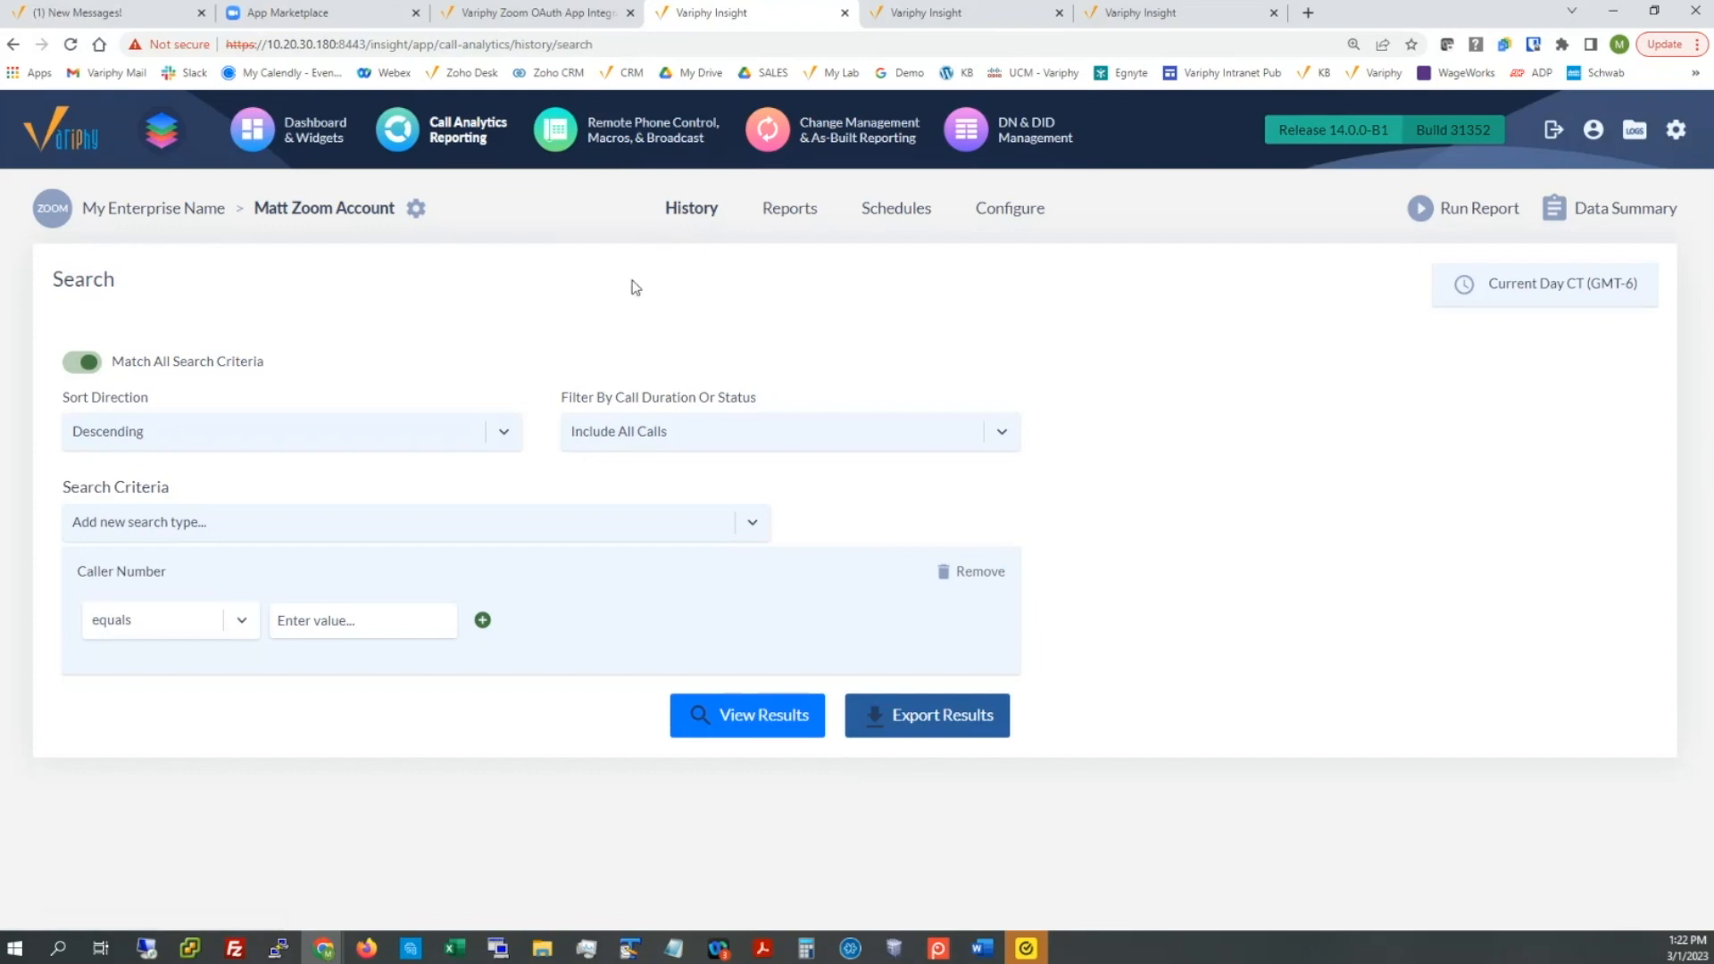
# Step: Review the Zoom account's data summary showing CDR data from Feb 6 to Mar 1, 2023
pyautogui.click(1561, 219)
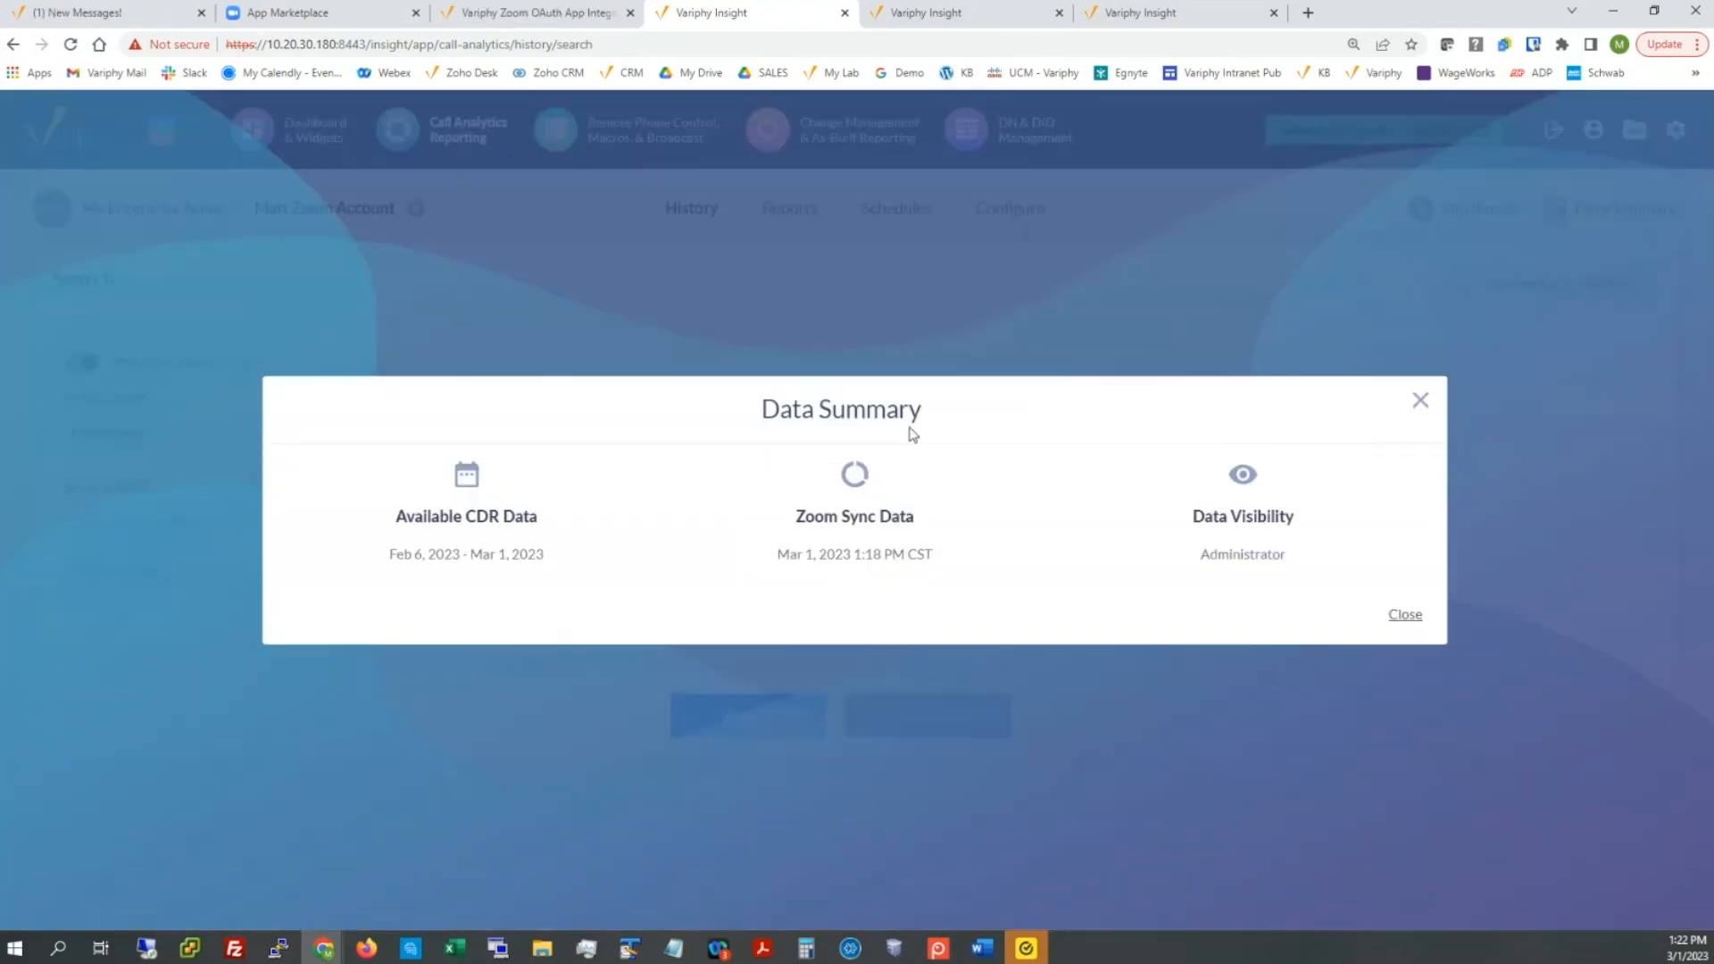
pyautogui.moveTo(395, 554); pyautogui.dragTo(545, 555)
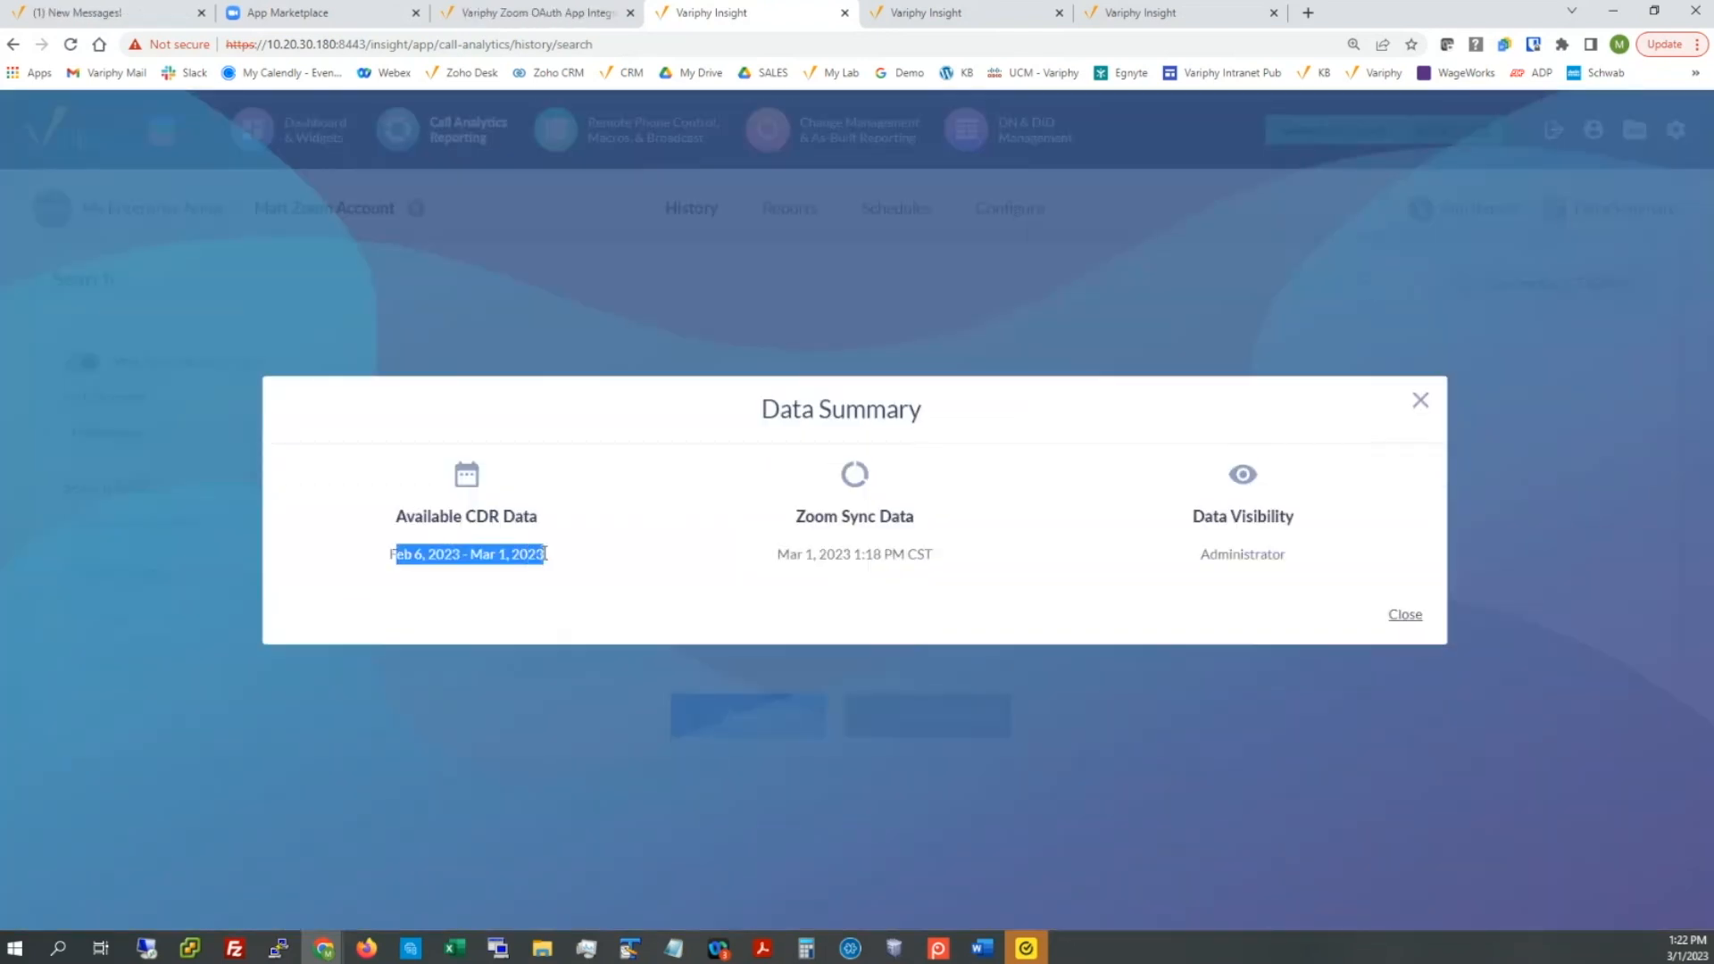
pyautogui.moveTo(811, 554); pyautogui.dragTo(904, 555)
pyautogui.click(1400, 618)
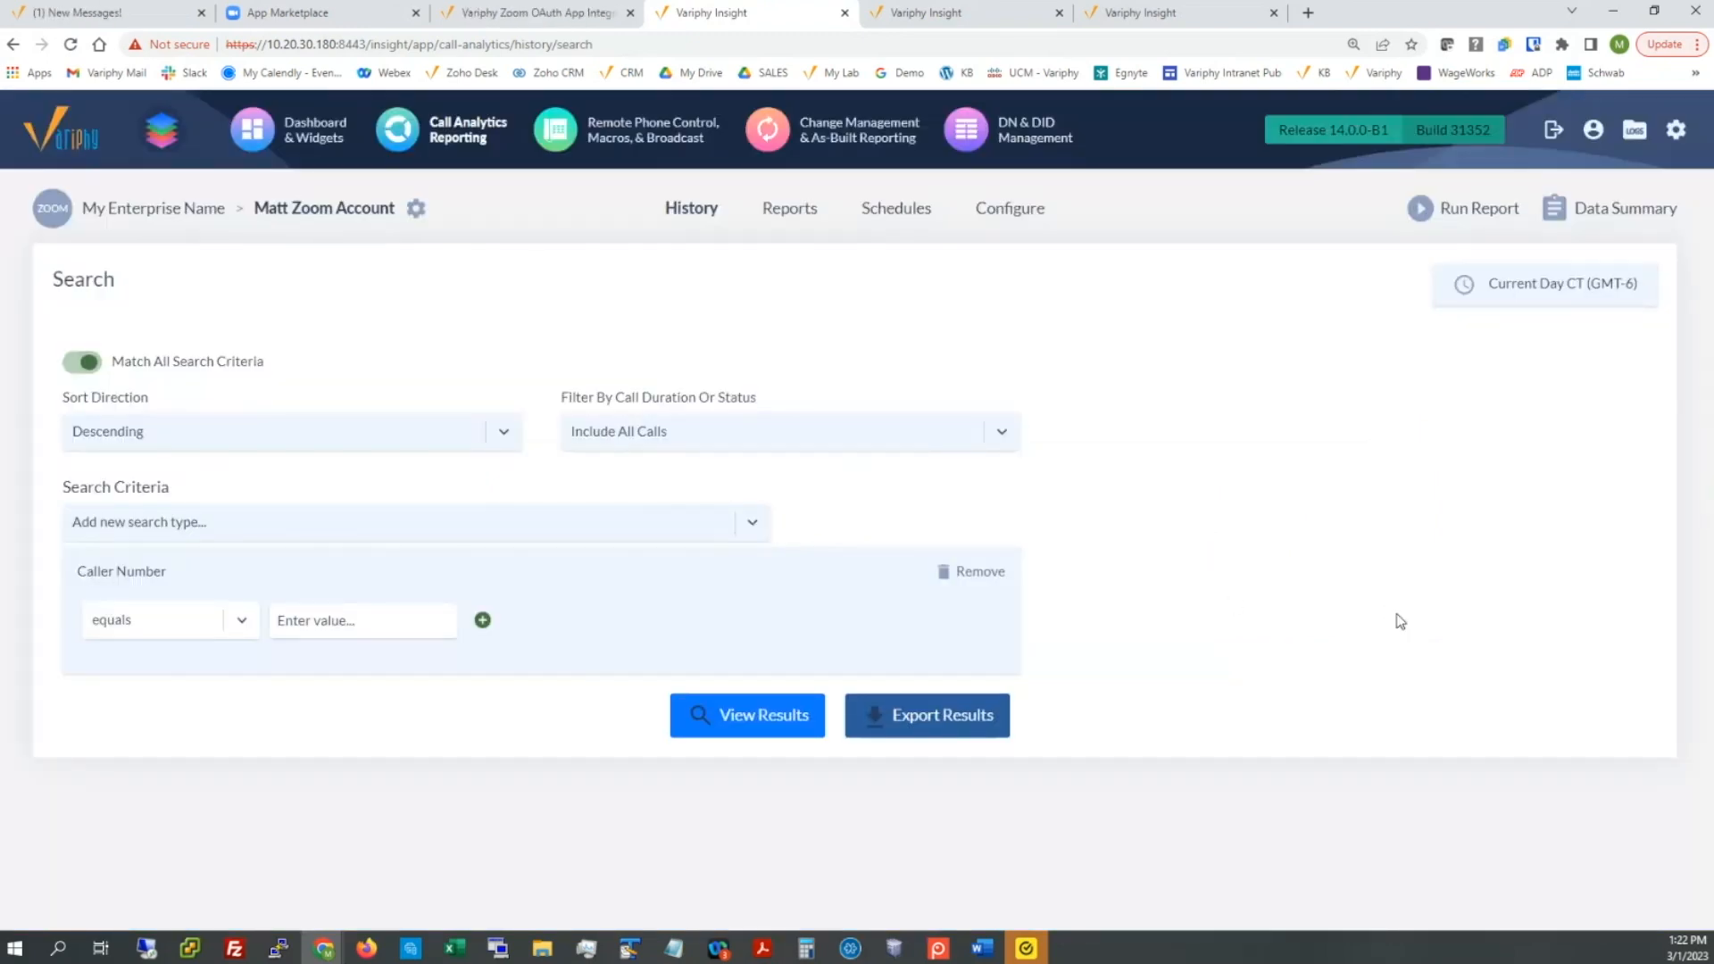
# Step: Set the search time window to Current and Previous Month (Feb 01–Mar 01, 2023), America/Chicago
pyautogui.click(1499, 304)
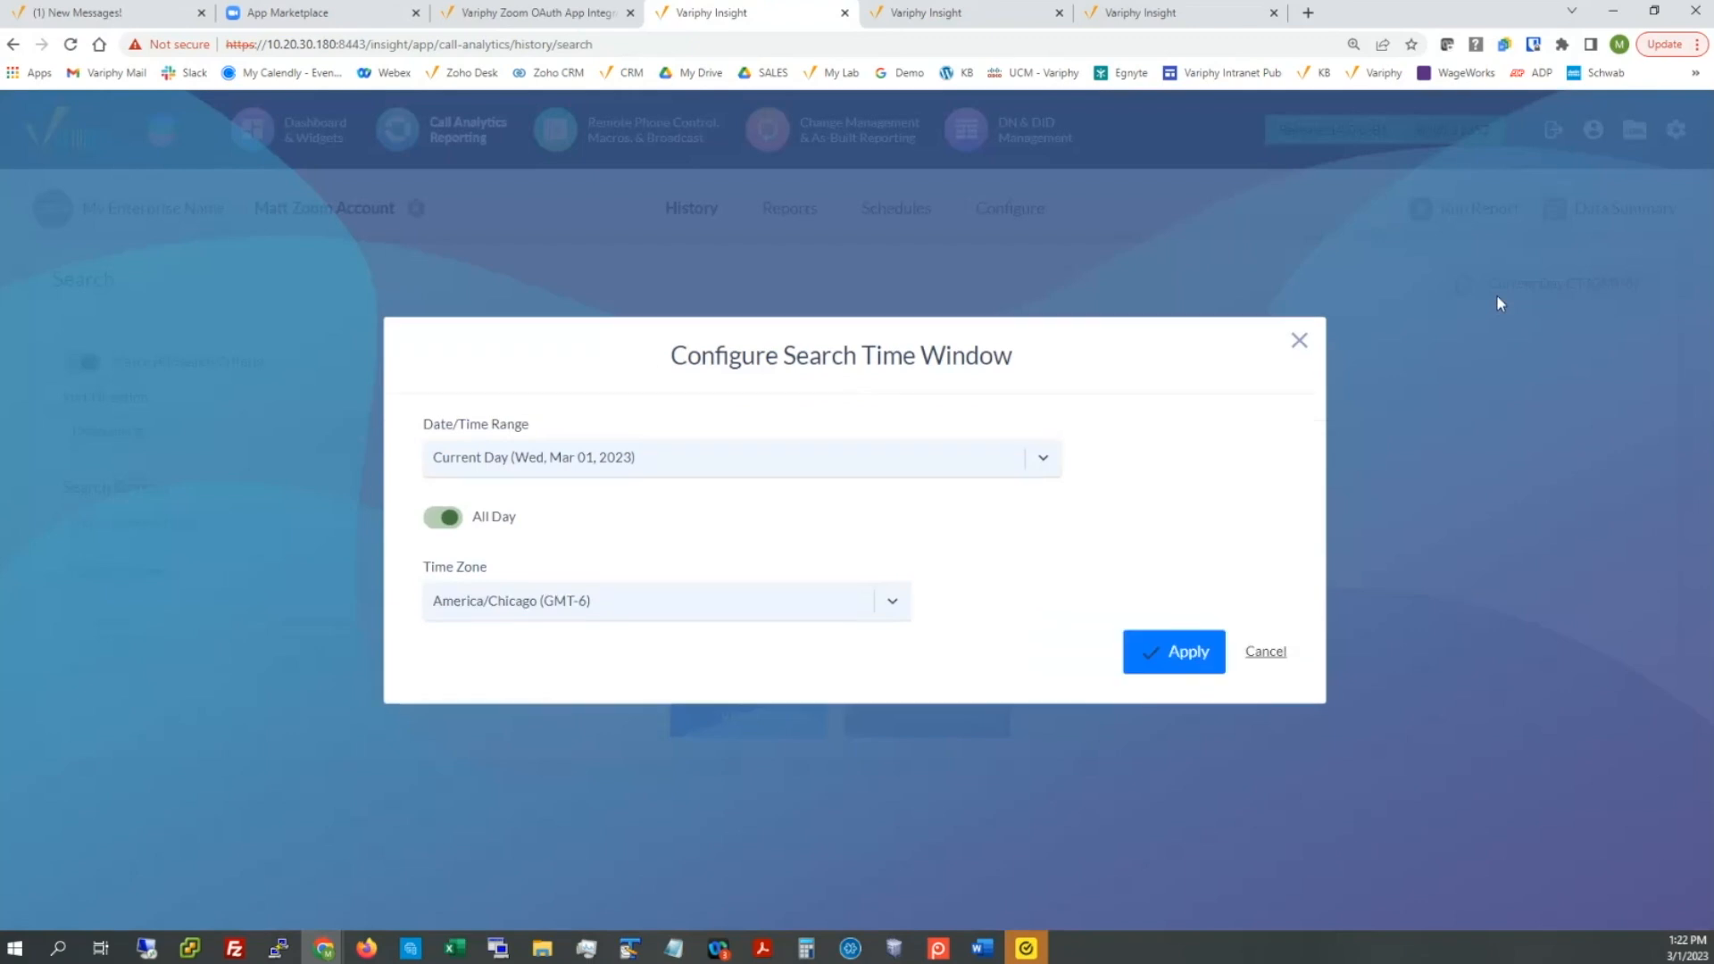
pyautogui.click(855, 457)
pyautogui.scroll(-3, 830, 518)
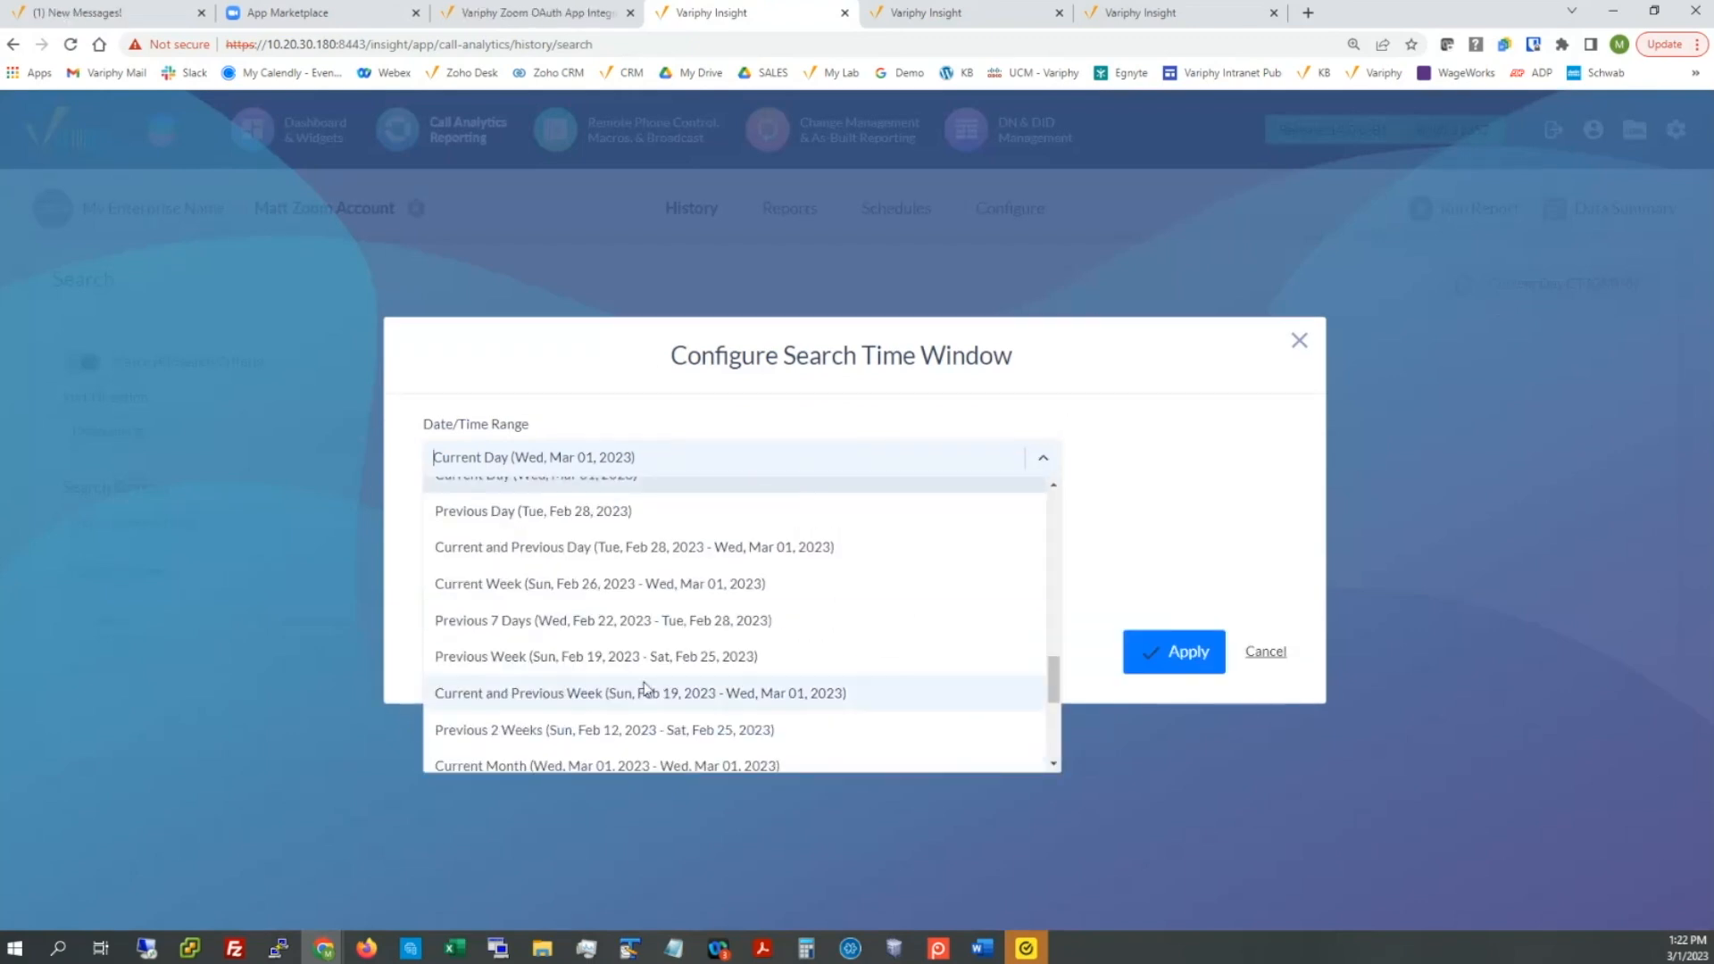
pyautogui.scroll(-1, 634, 699)
pyautogui.scroll(-2, 554, 750)
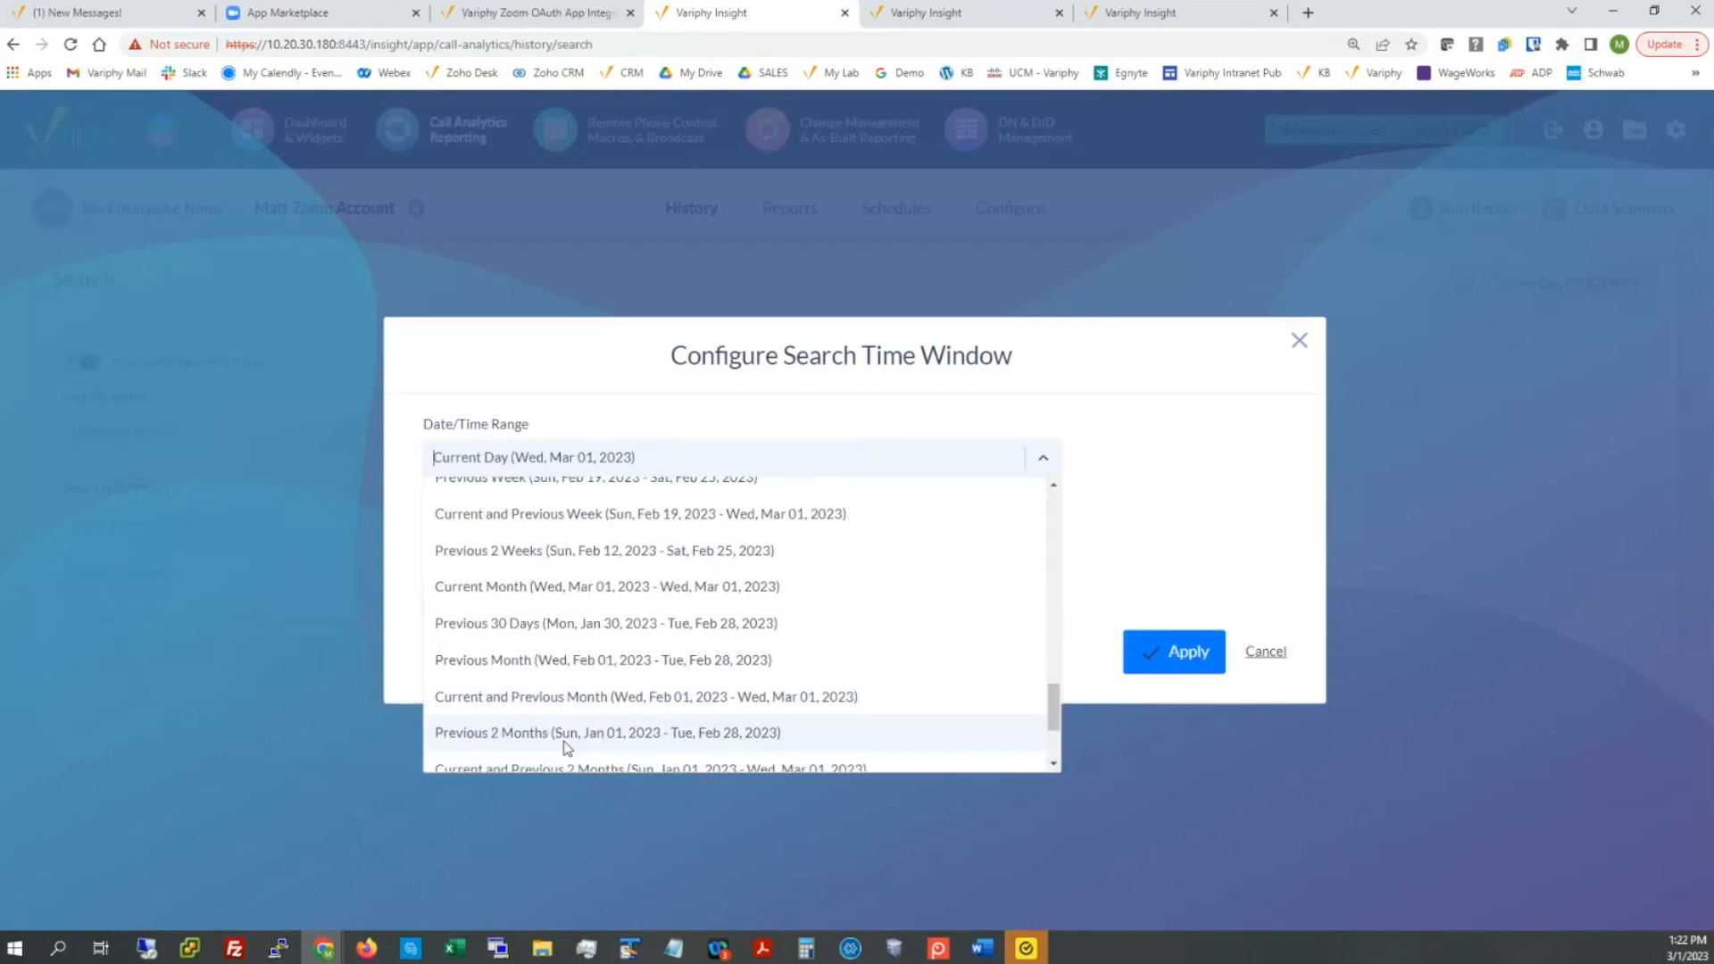
pyautogui.click(554, 700)
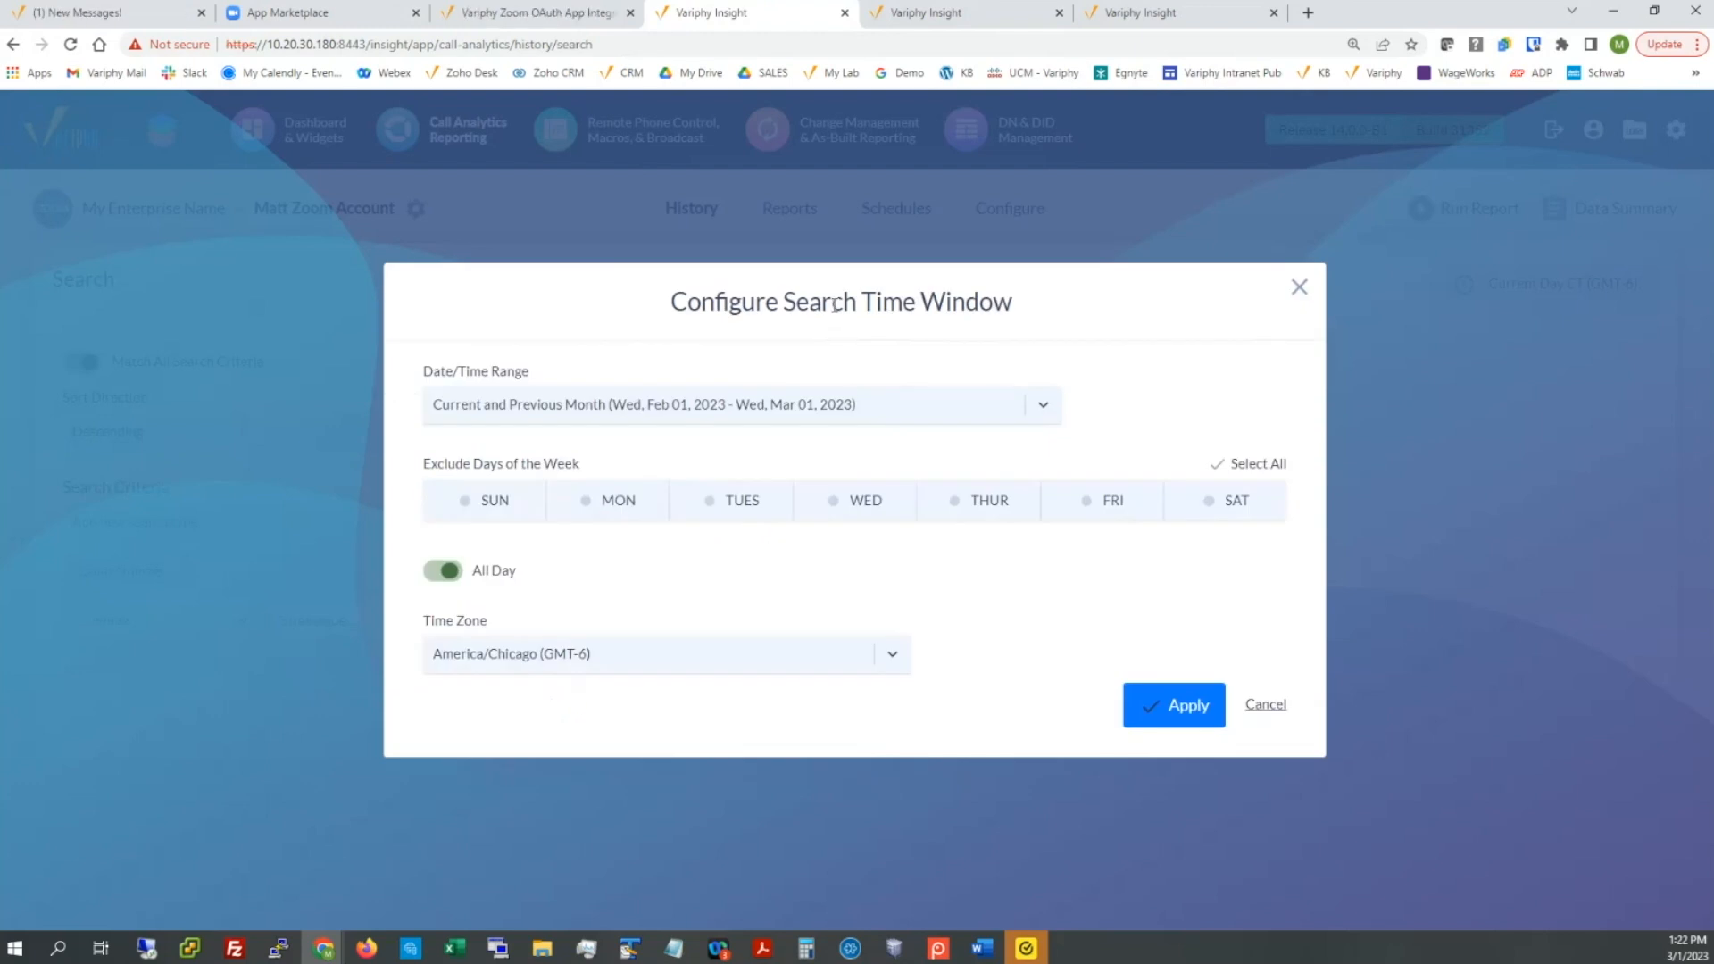
pyautogui.click(1175, 704)
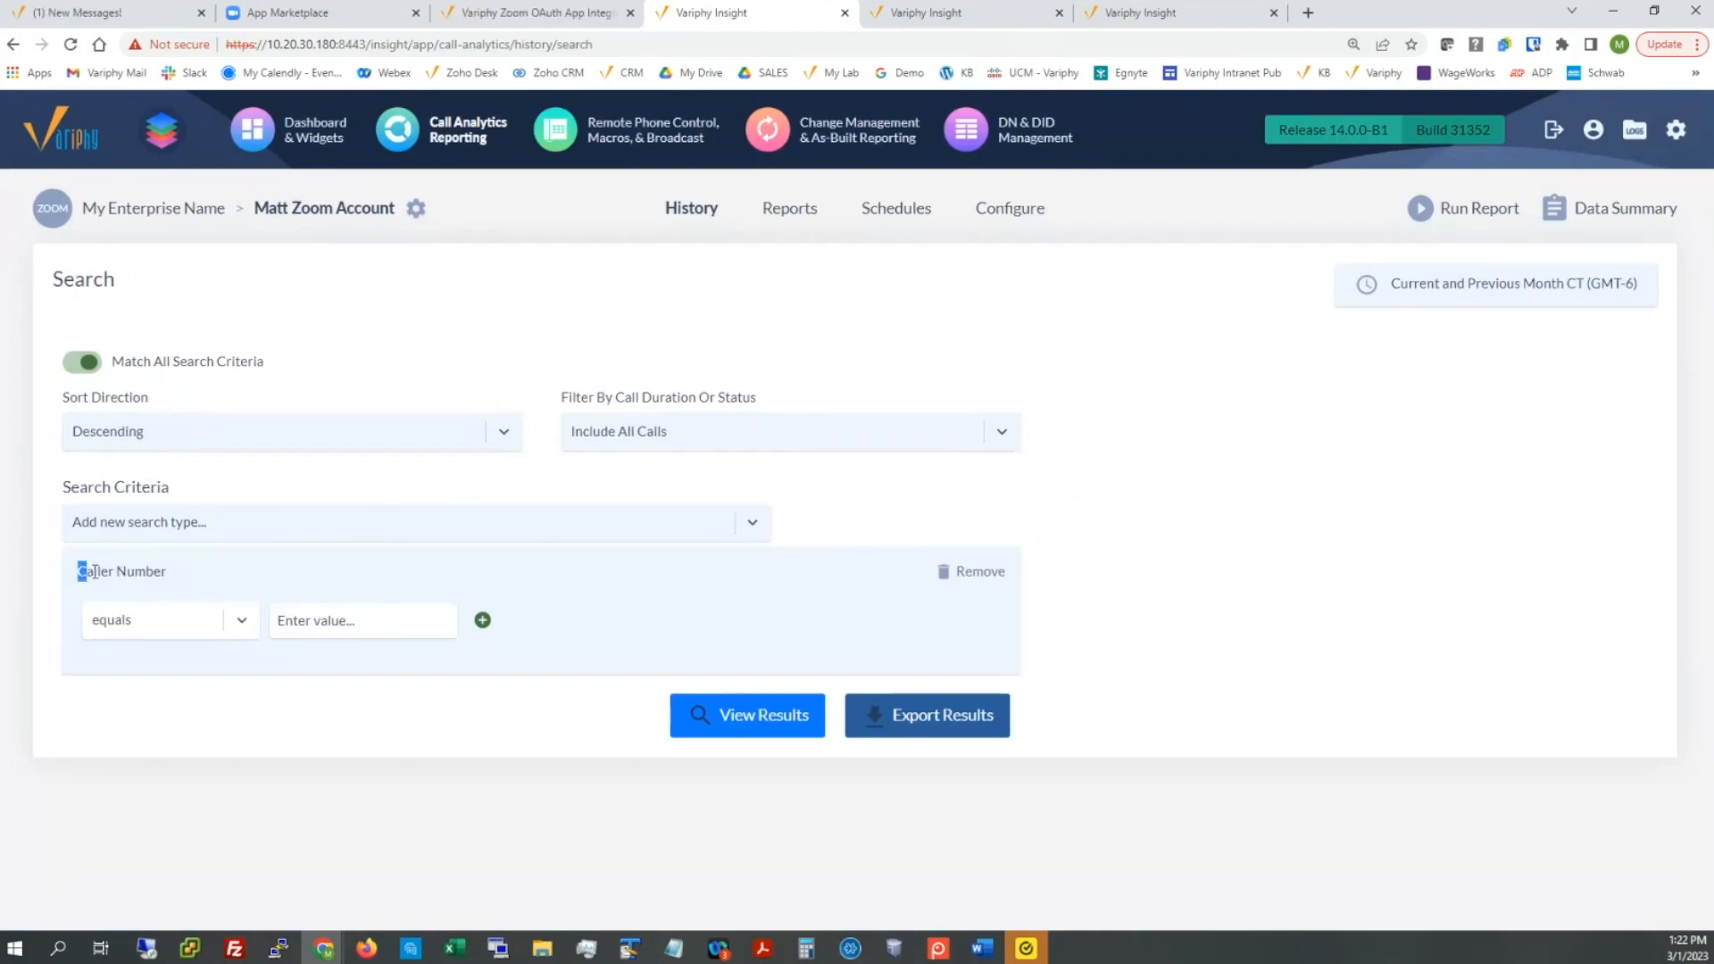
pyautogui.moveTo(77, 571); pyautogui.dragTo(169, 572)
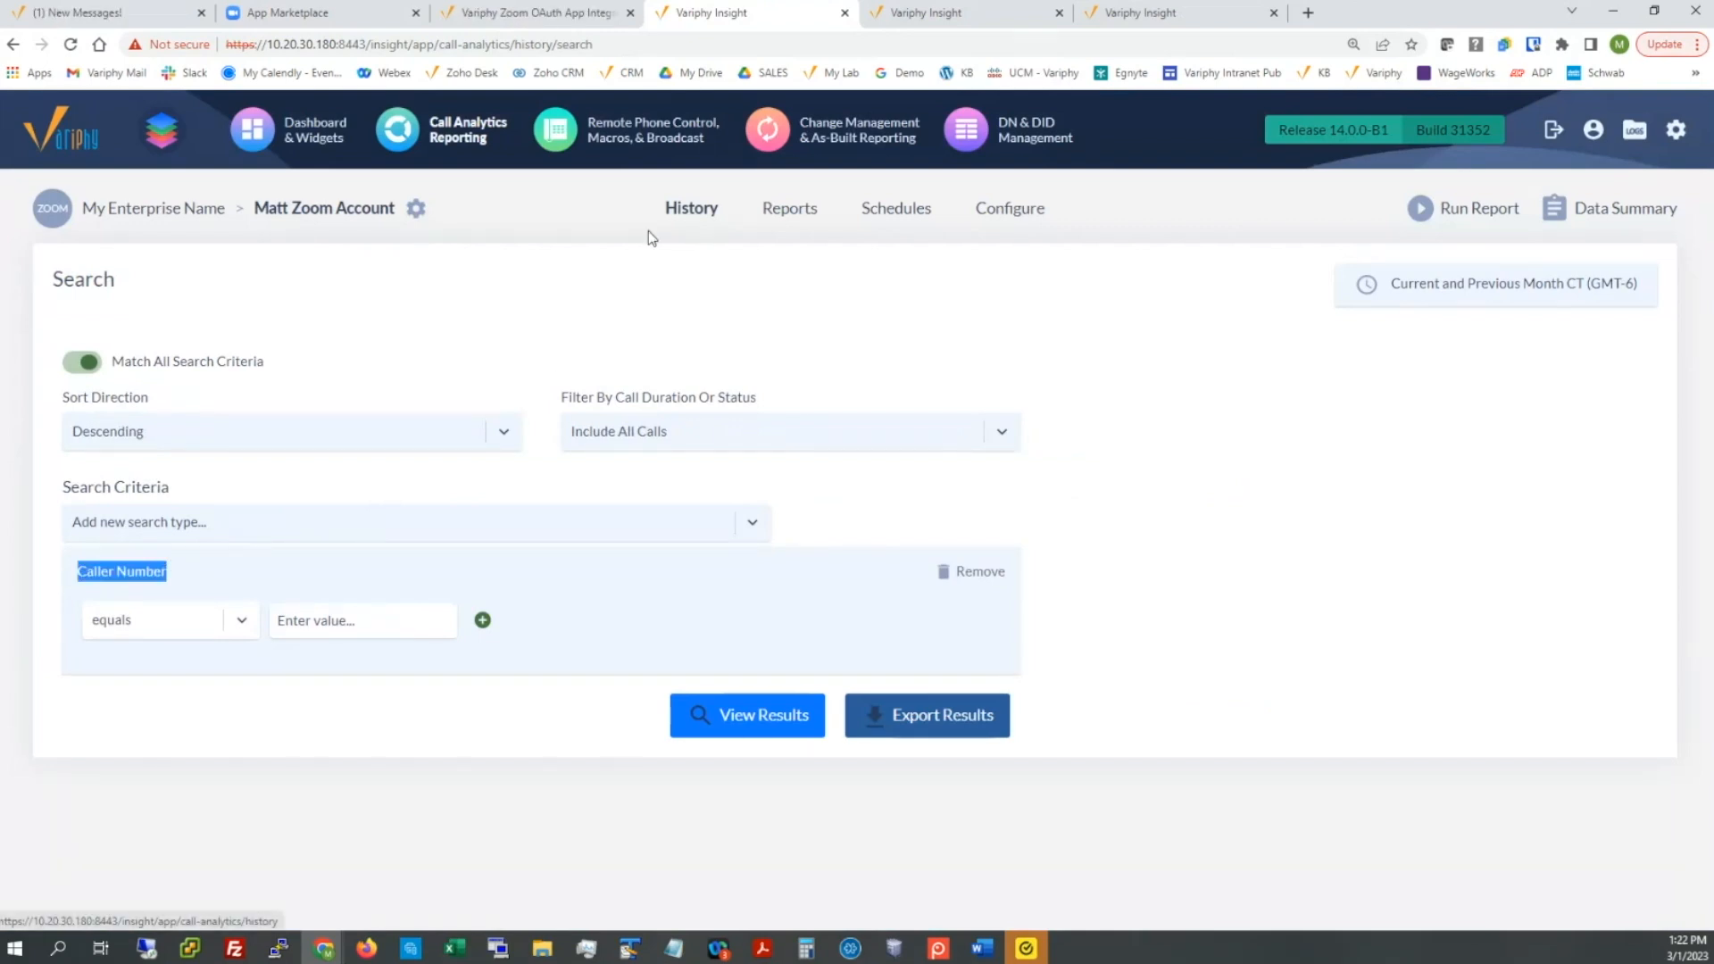
# Step: Browse the available search criteria types without adding a new one
pyautogui.click(752, 525)
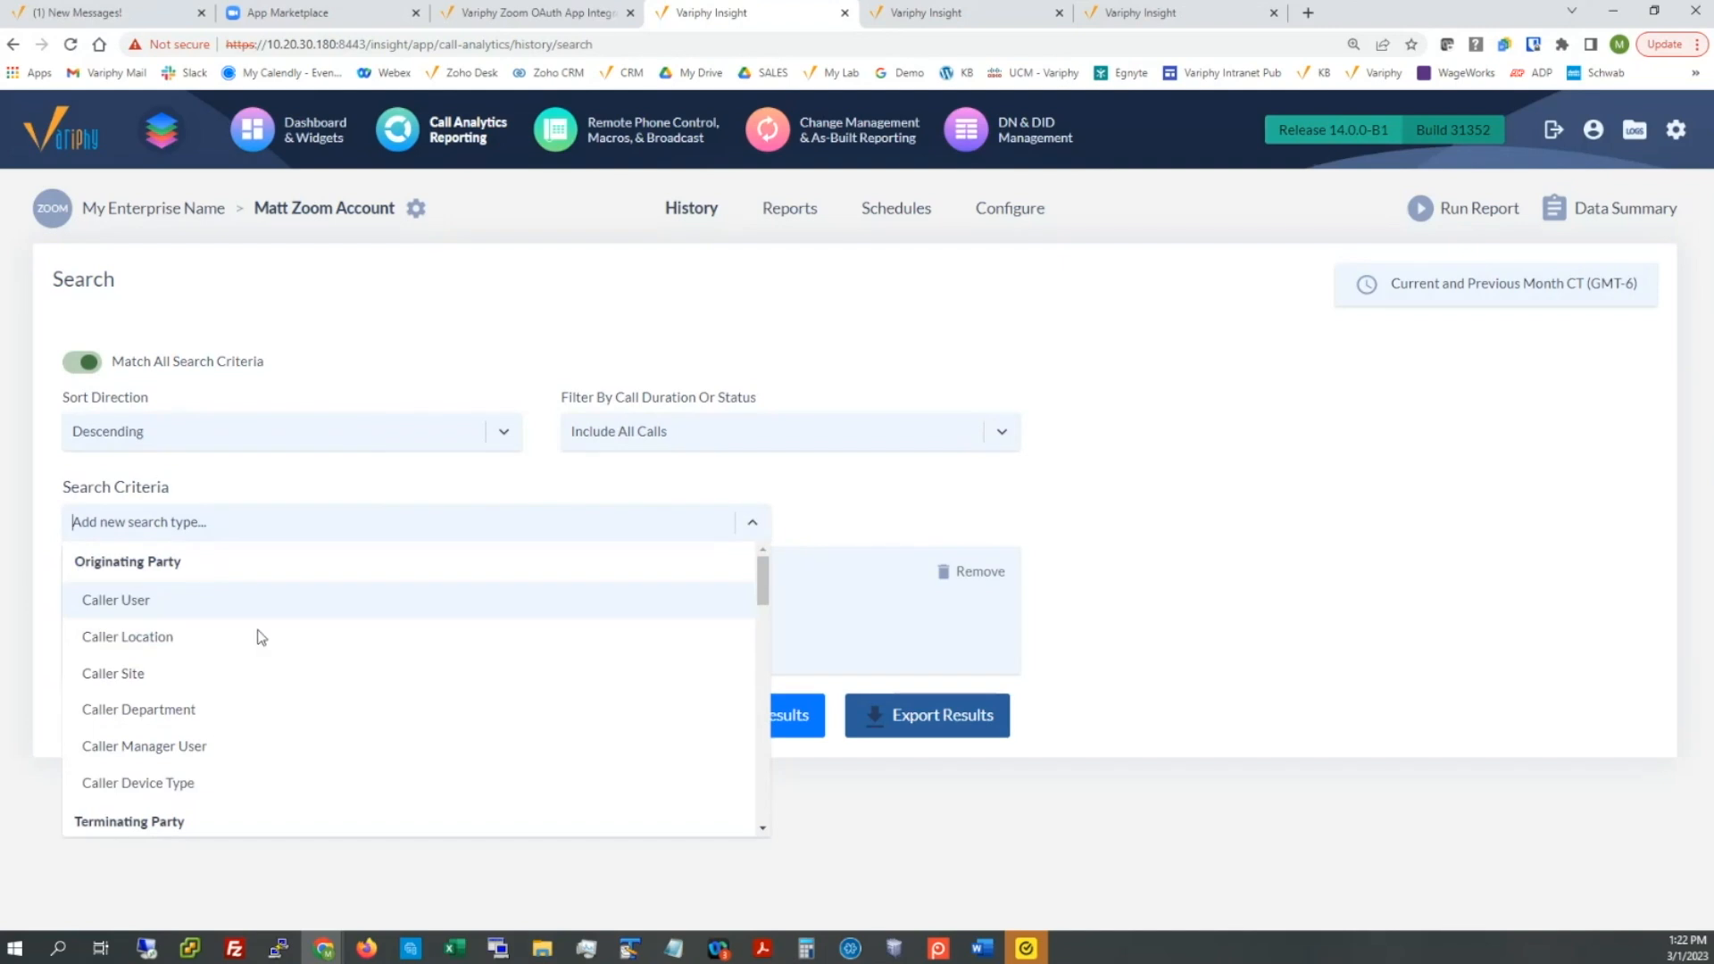
pyautogui.scroll(-2, 294, 705)
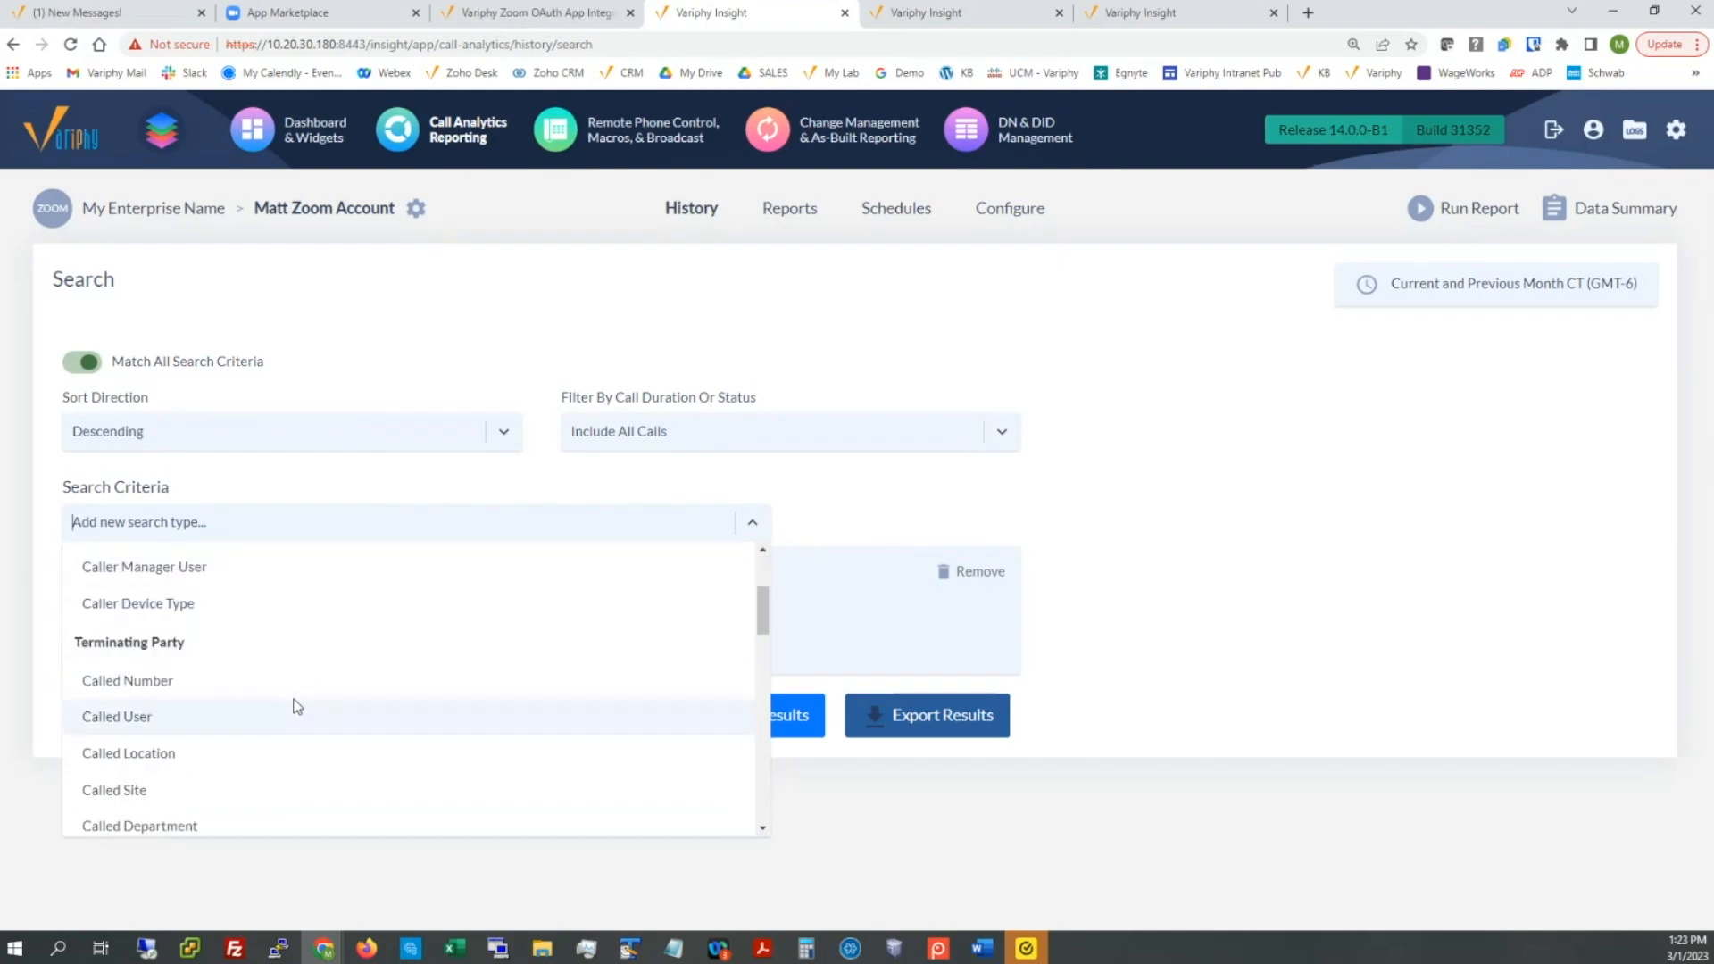
pyautogui.scroll(-1, 298, 707)
pyautogui.scroll(-3, 297, 707)
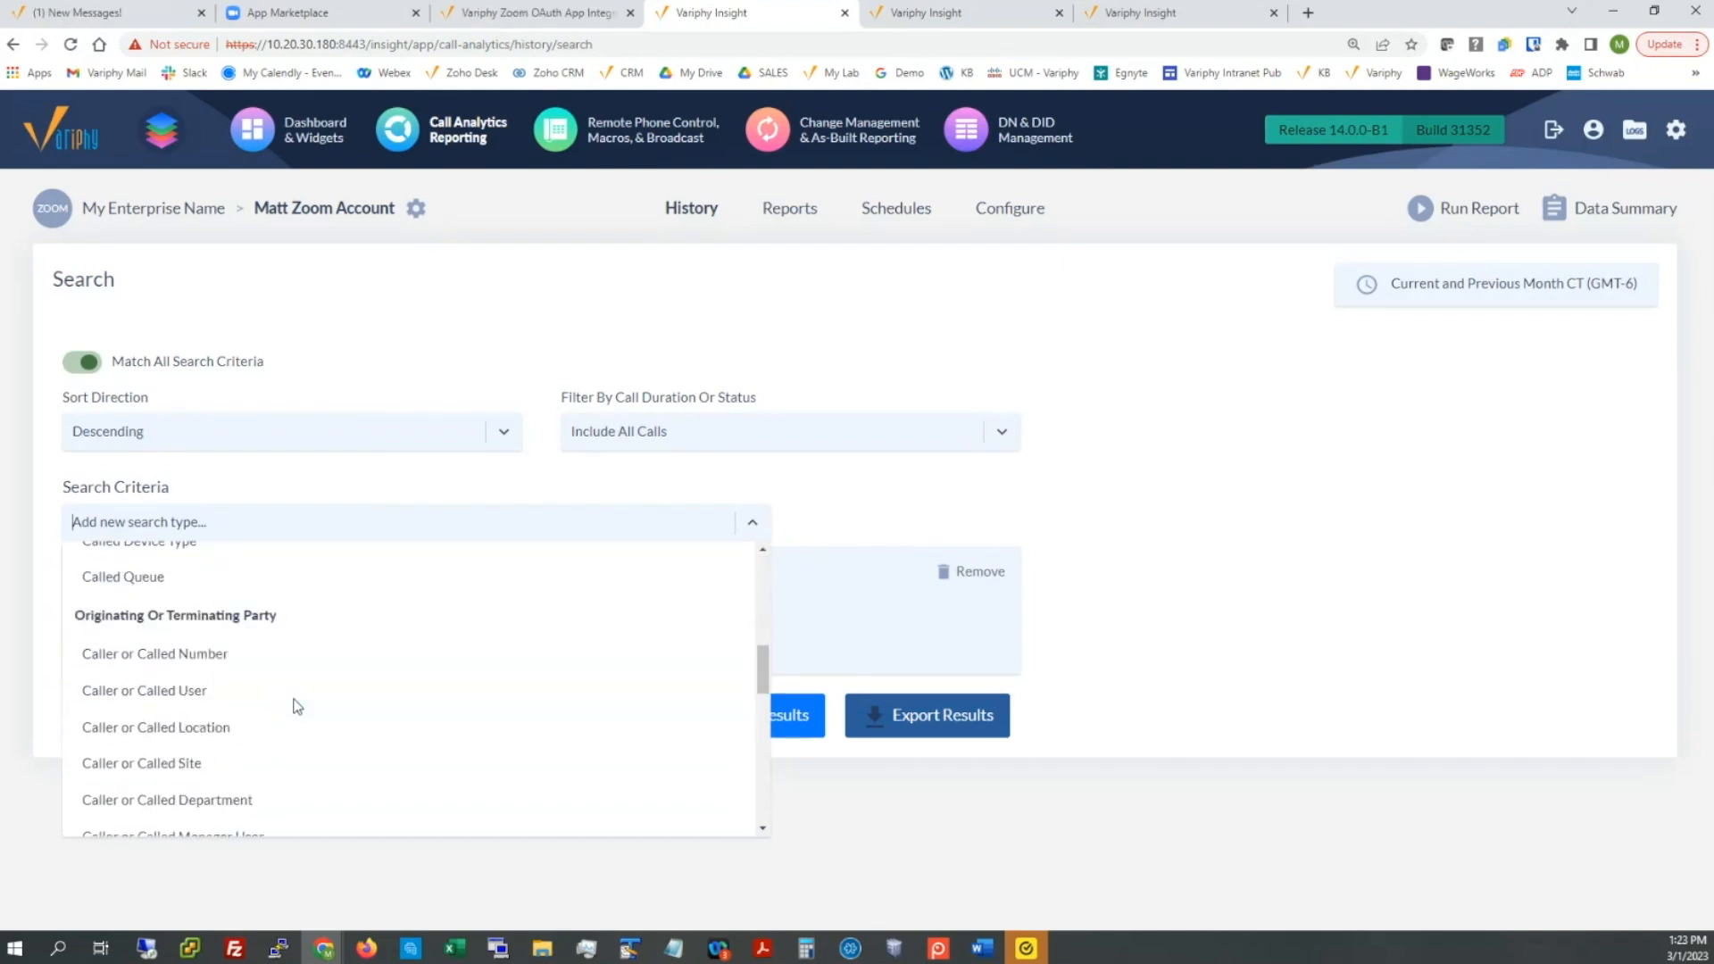
pyautogui.scroll(-4, 297, 707)
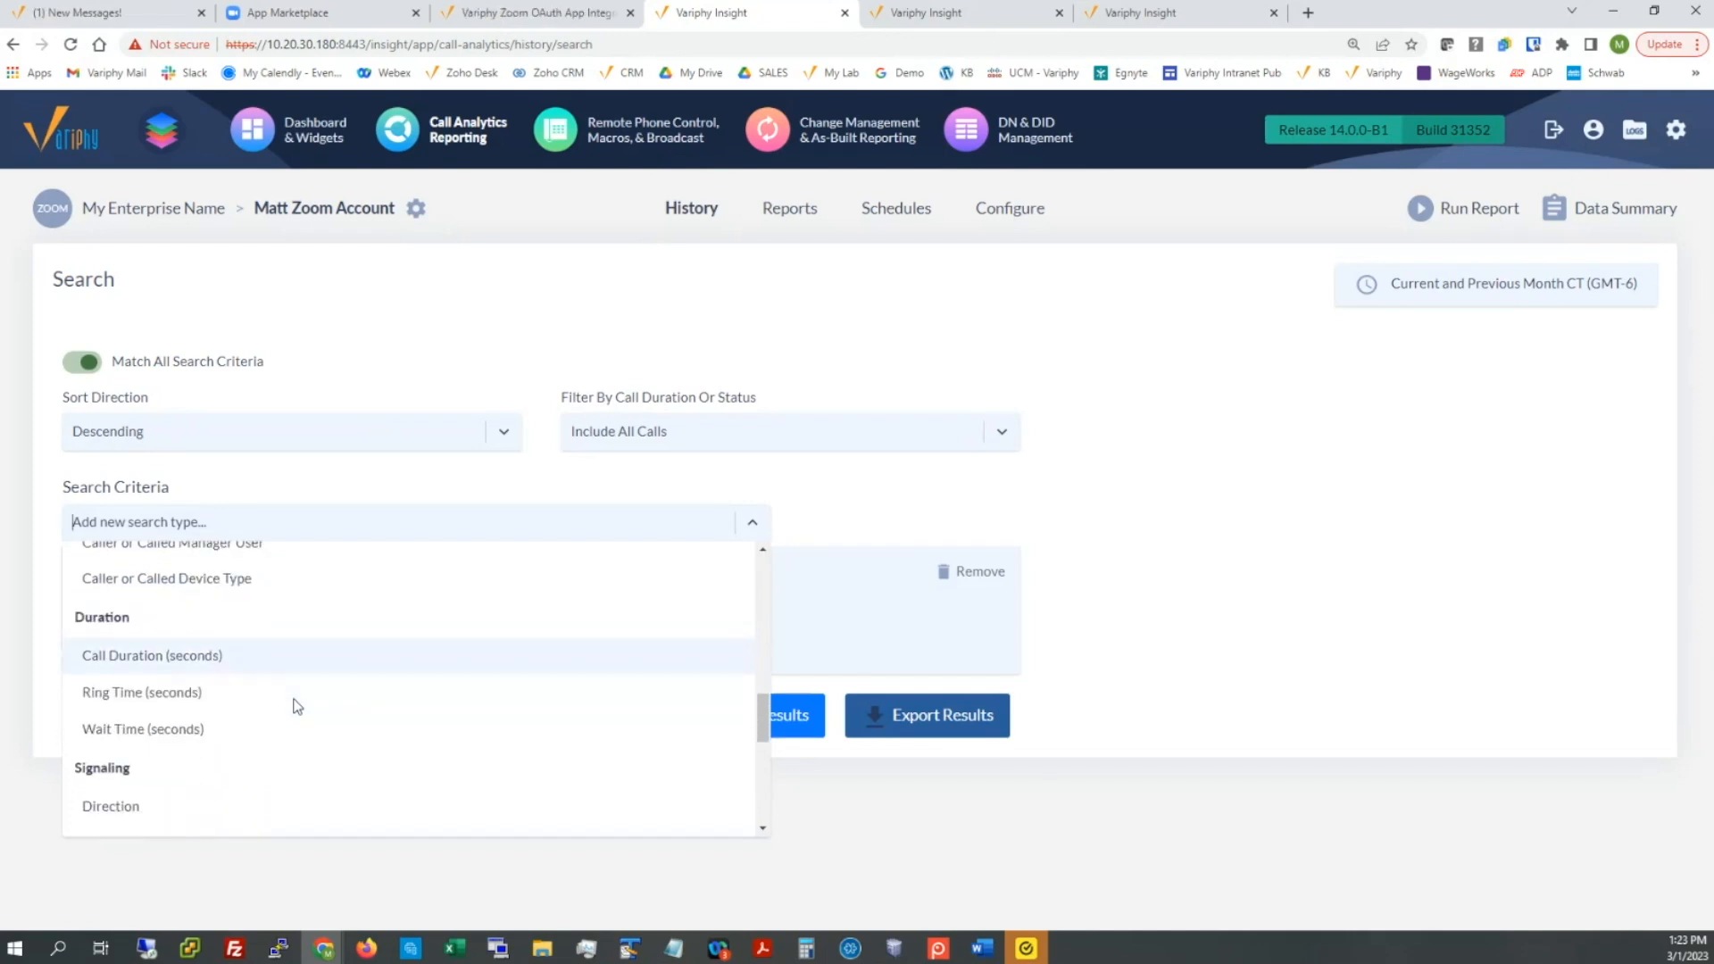
pyautogui.scroll(-2, 297, 706)
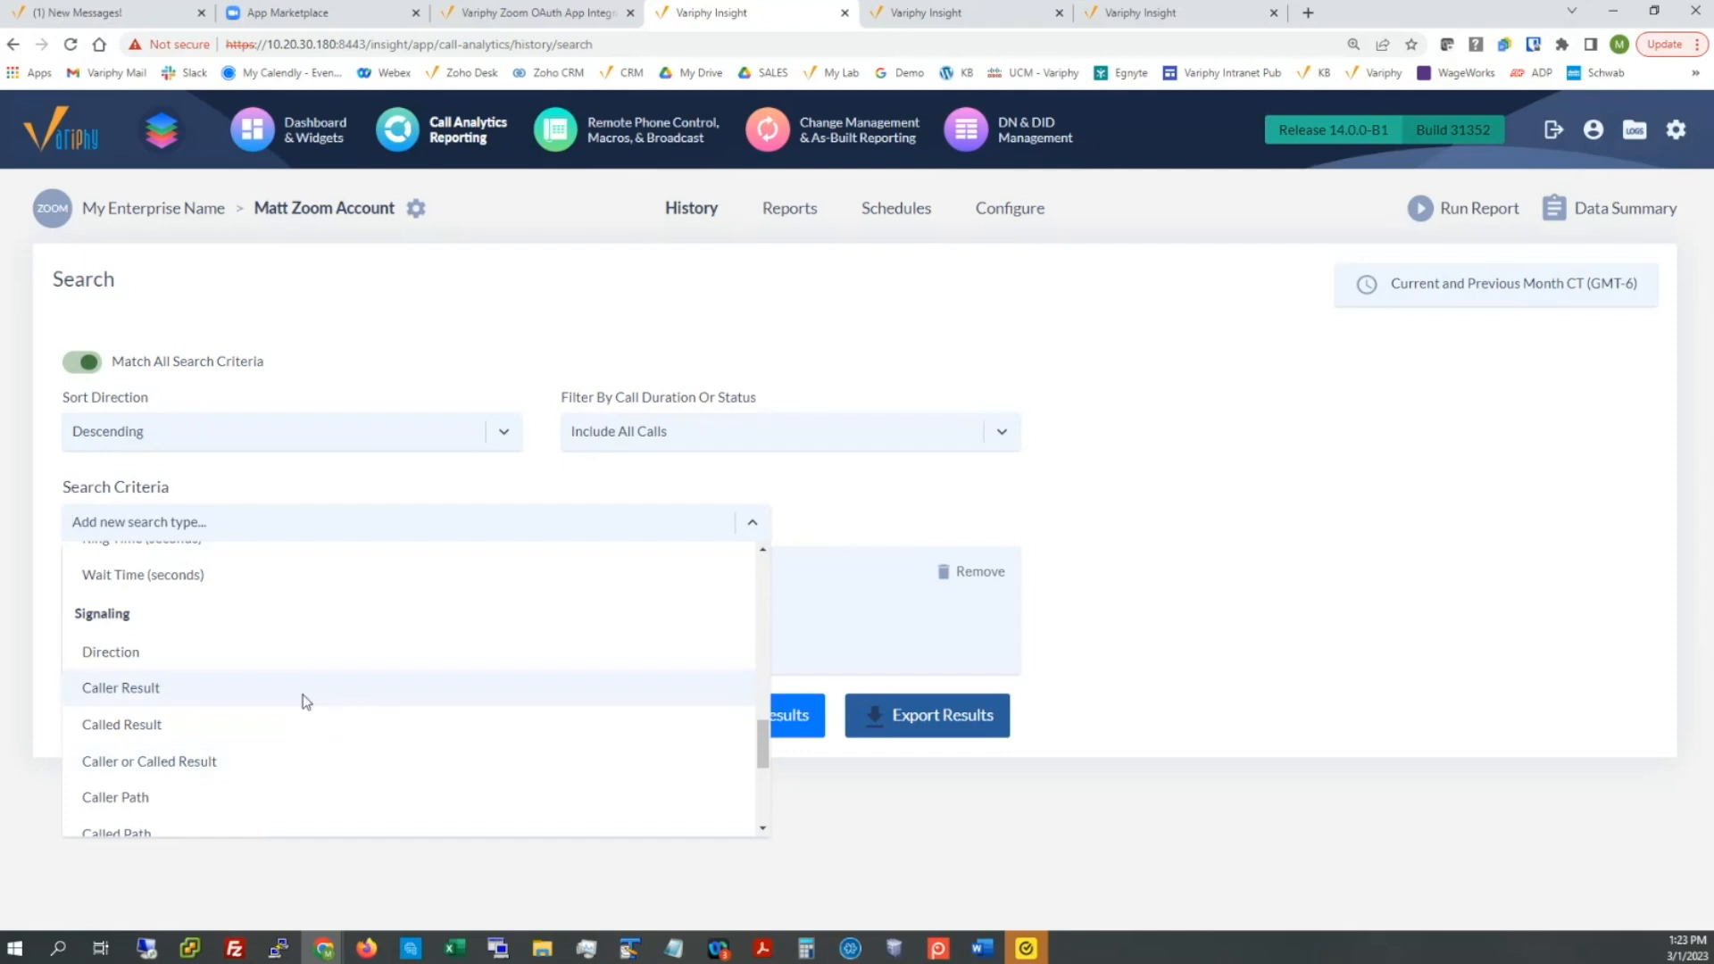
pyautogui.scroll(6, 306, 702)
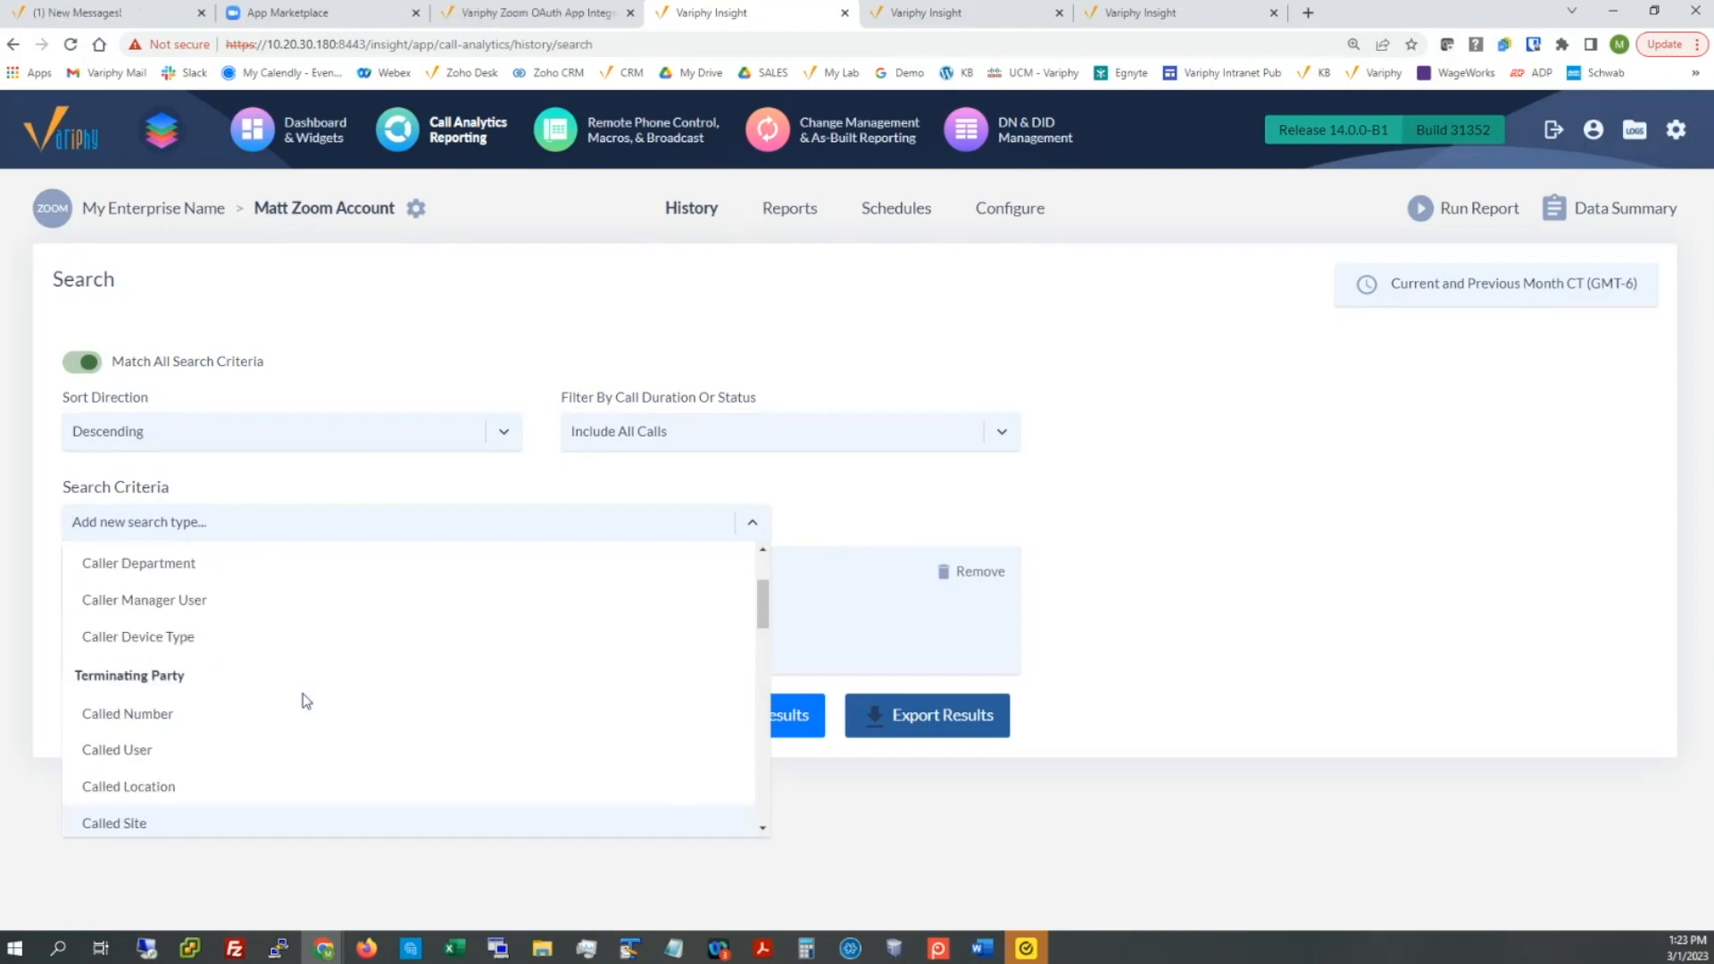
pyautogui.scroll(2, 306, 701)
pyautogui.click(329, 482)
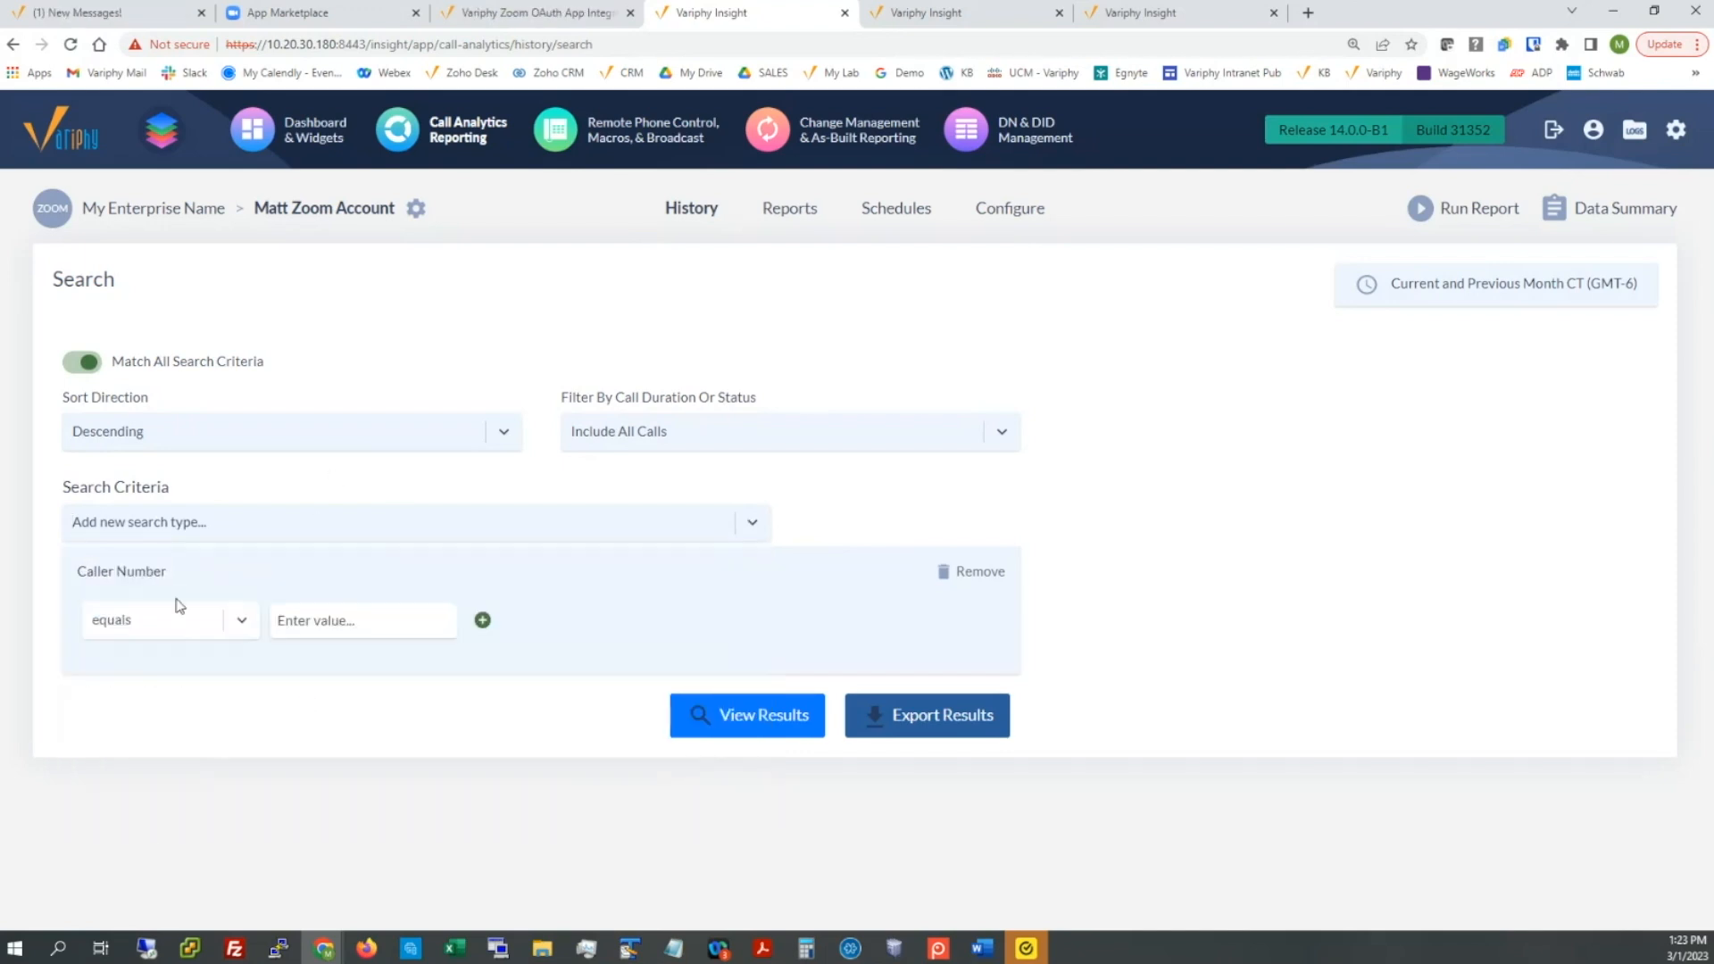
pyautogui.moveTo(78, 571); pyautogui.dragTo(175, 572)
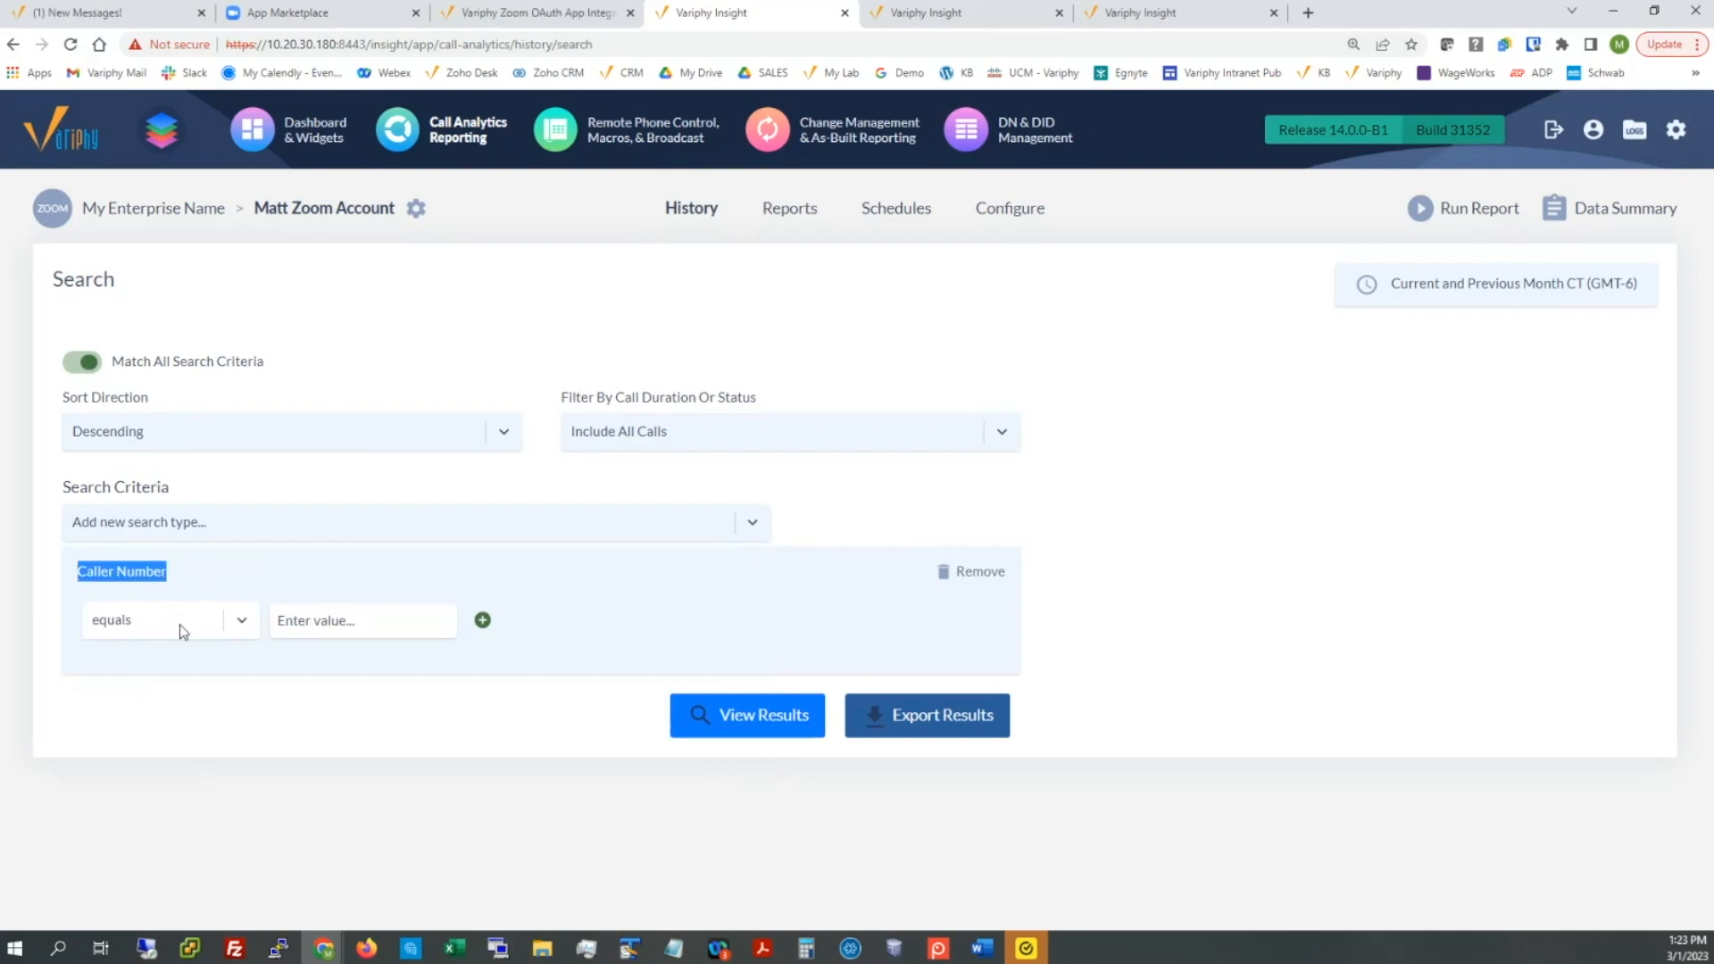
# Step: Set the Caller Number criterion to 'starts with' X
pyautogui.click(179, 624)
pyautogui.click(152, 727)
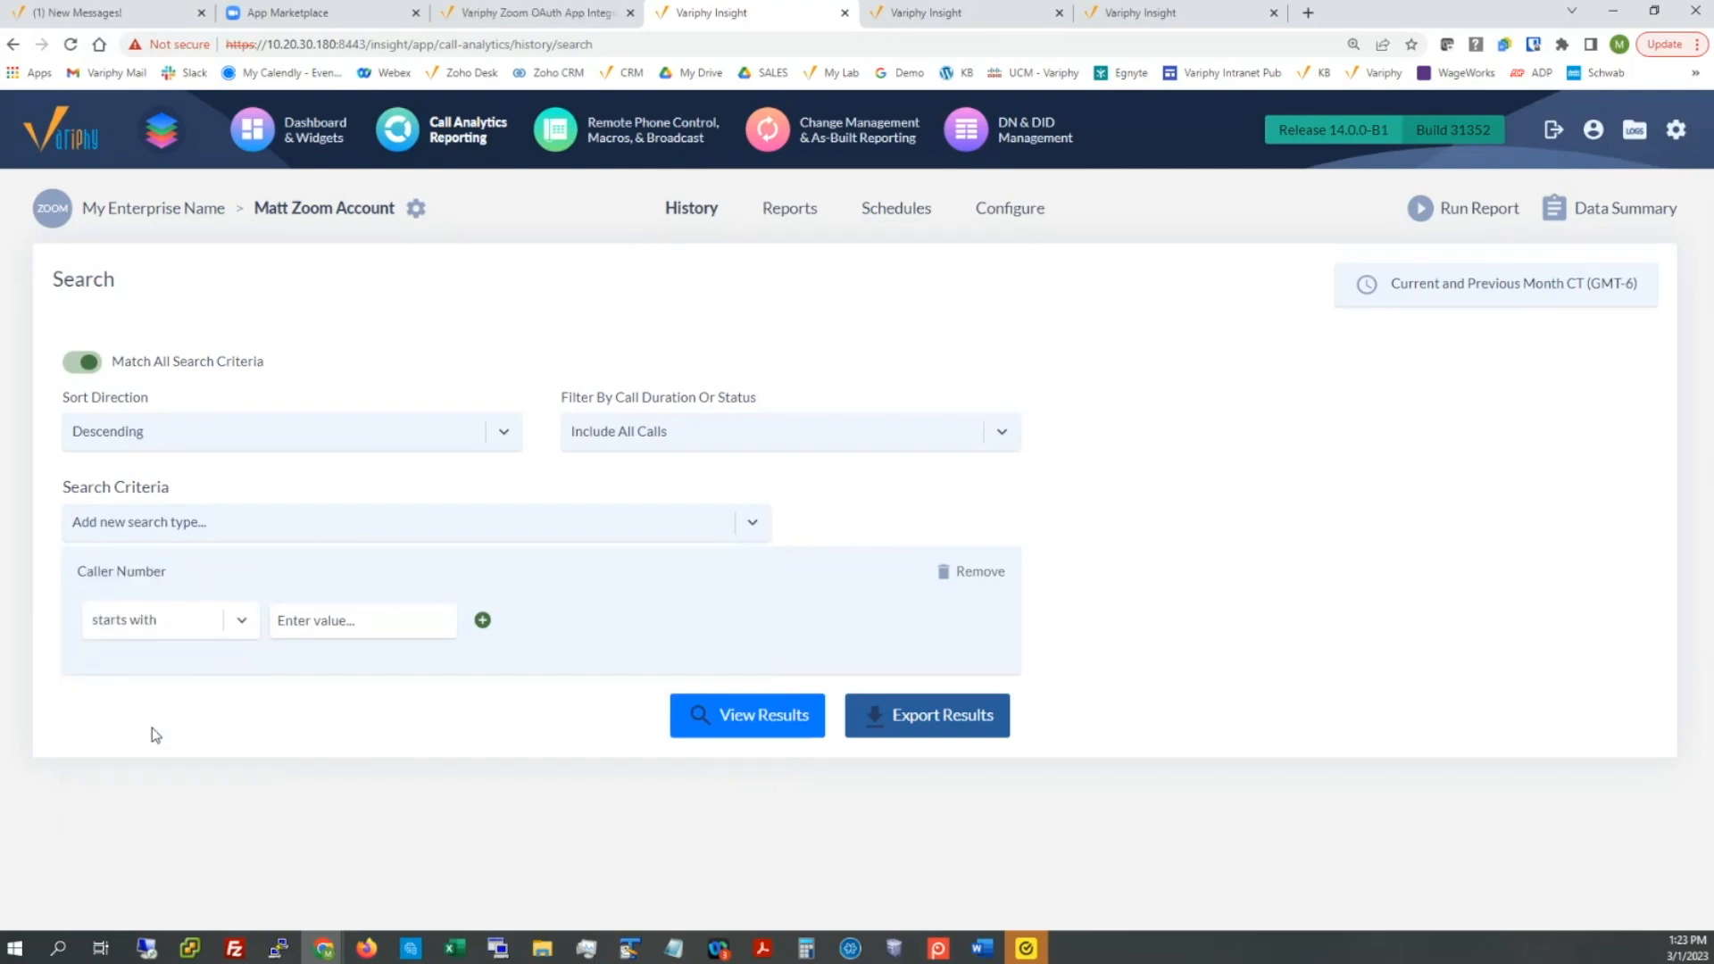
pyautogui.click(301, 629)
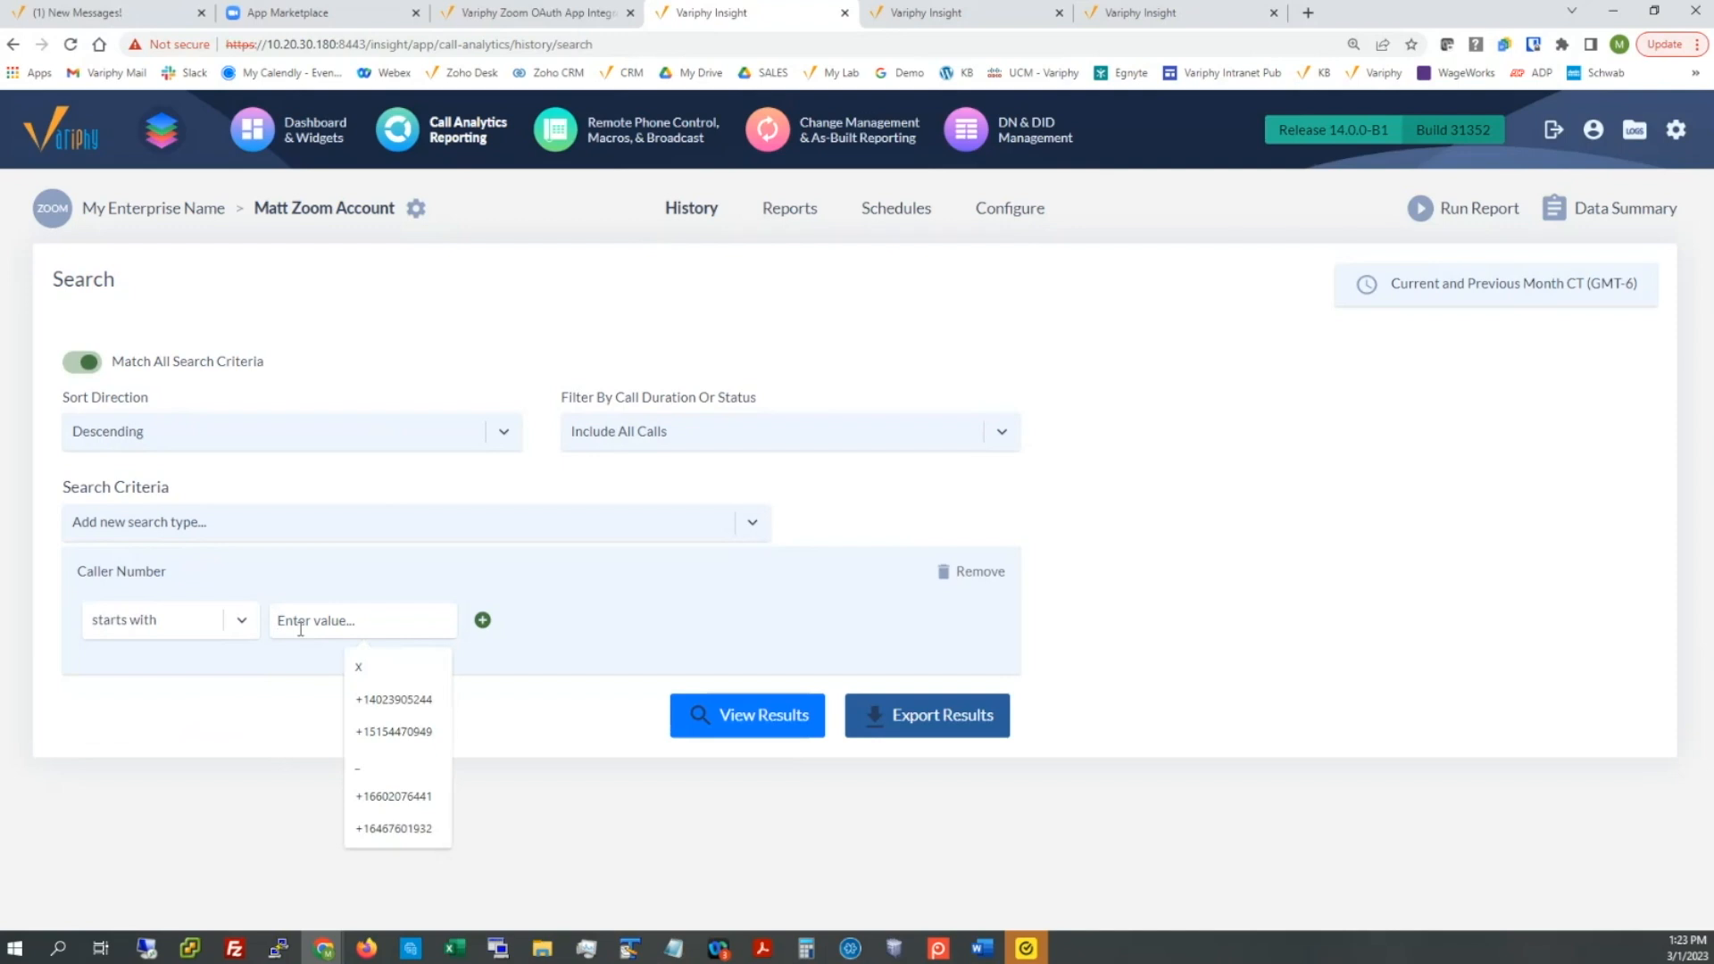
pyautogui.write('X')
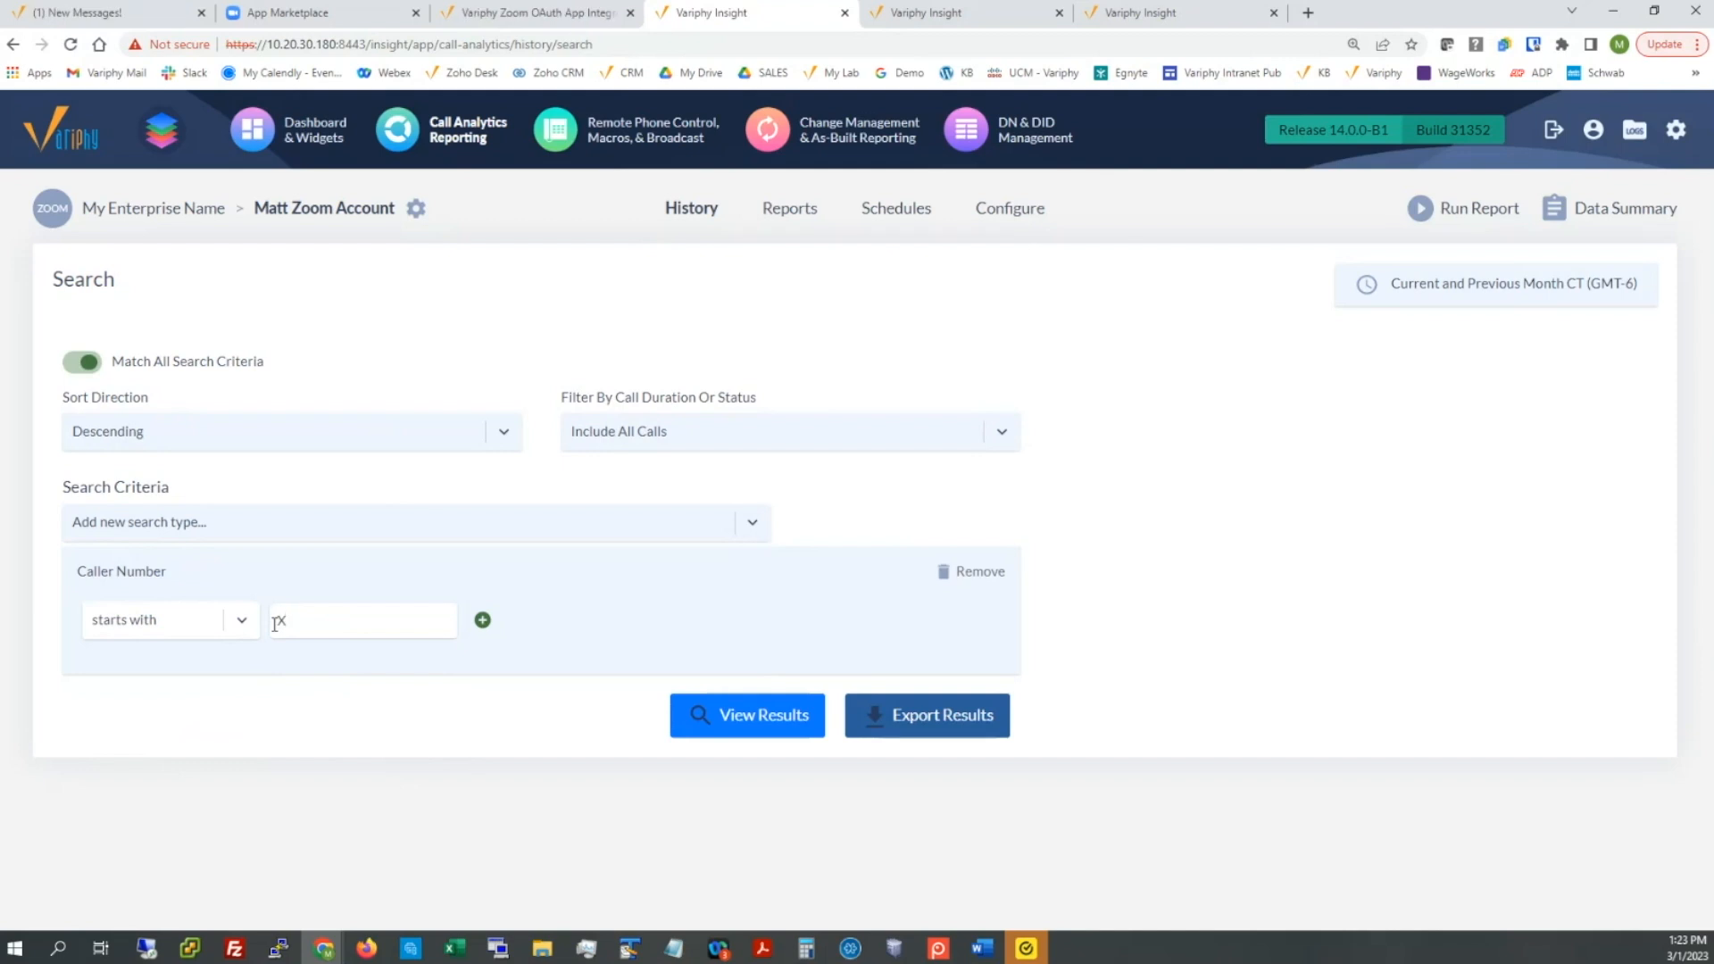
pyautogui.moveTo(89, 575); pyautogui.dragTo(153, 602)
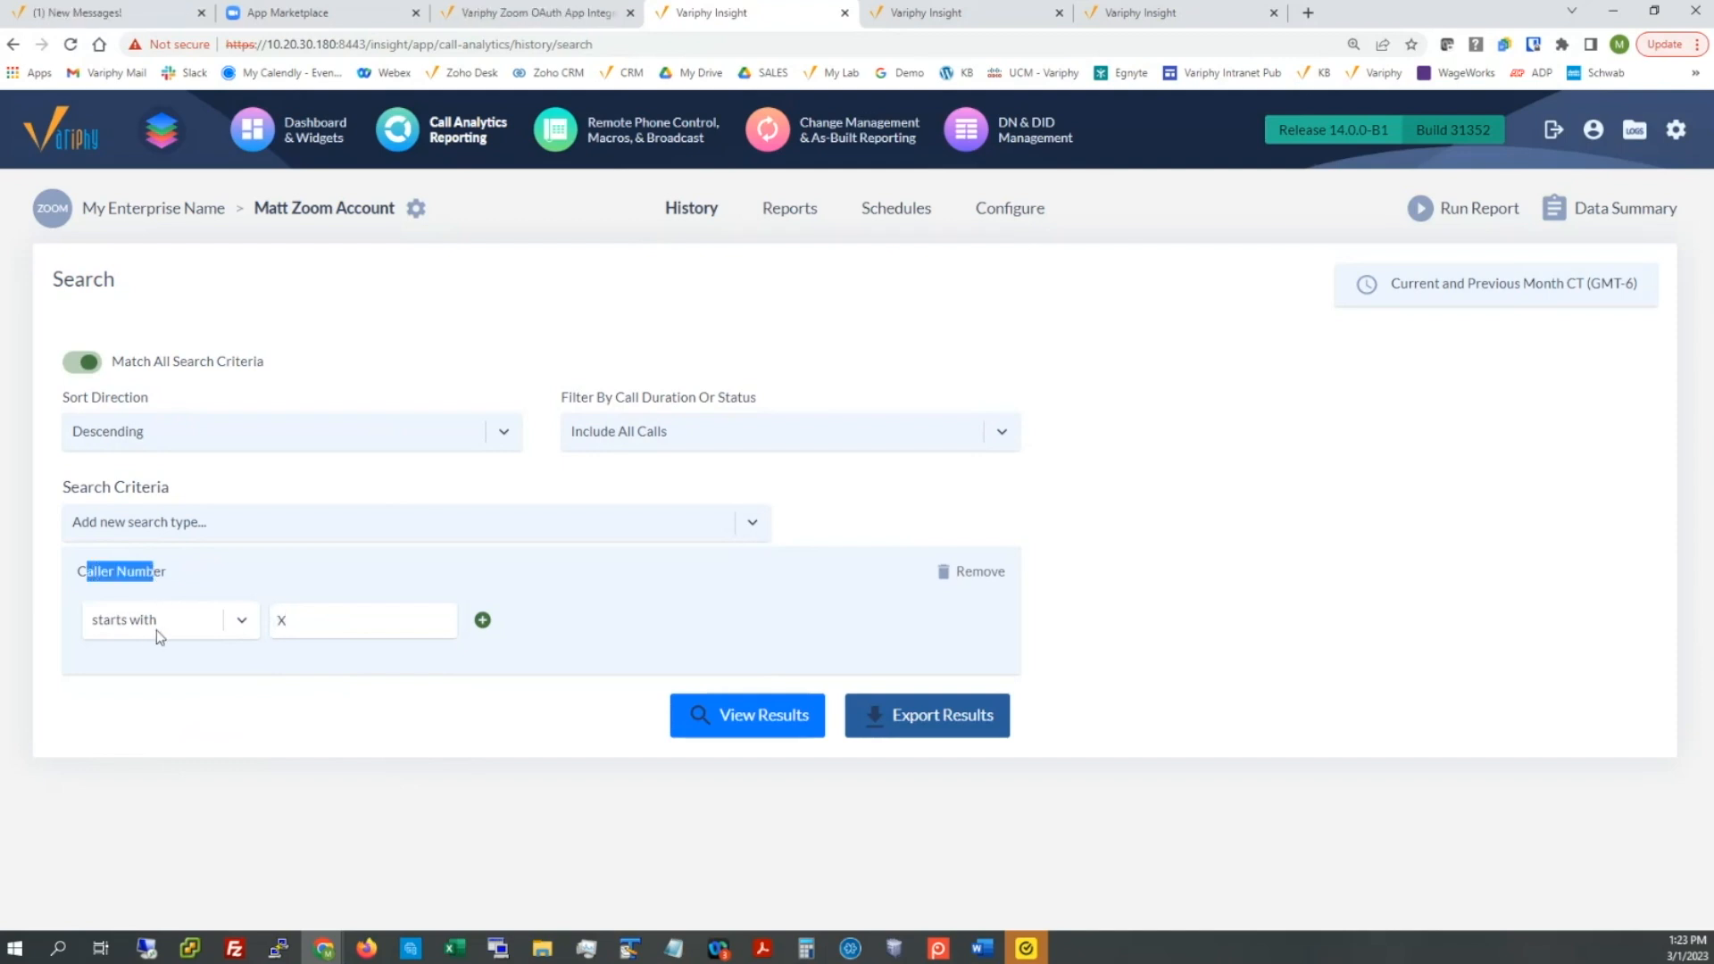
pyautogui.click(282, 620)
pyautogui.moveTo(282, 623); pyautogui.dragTo(290, 630)
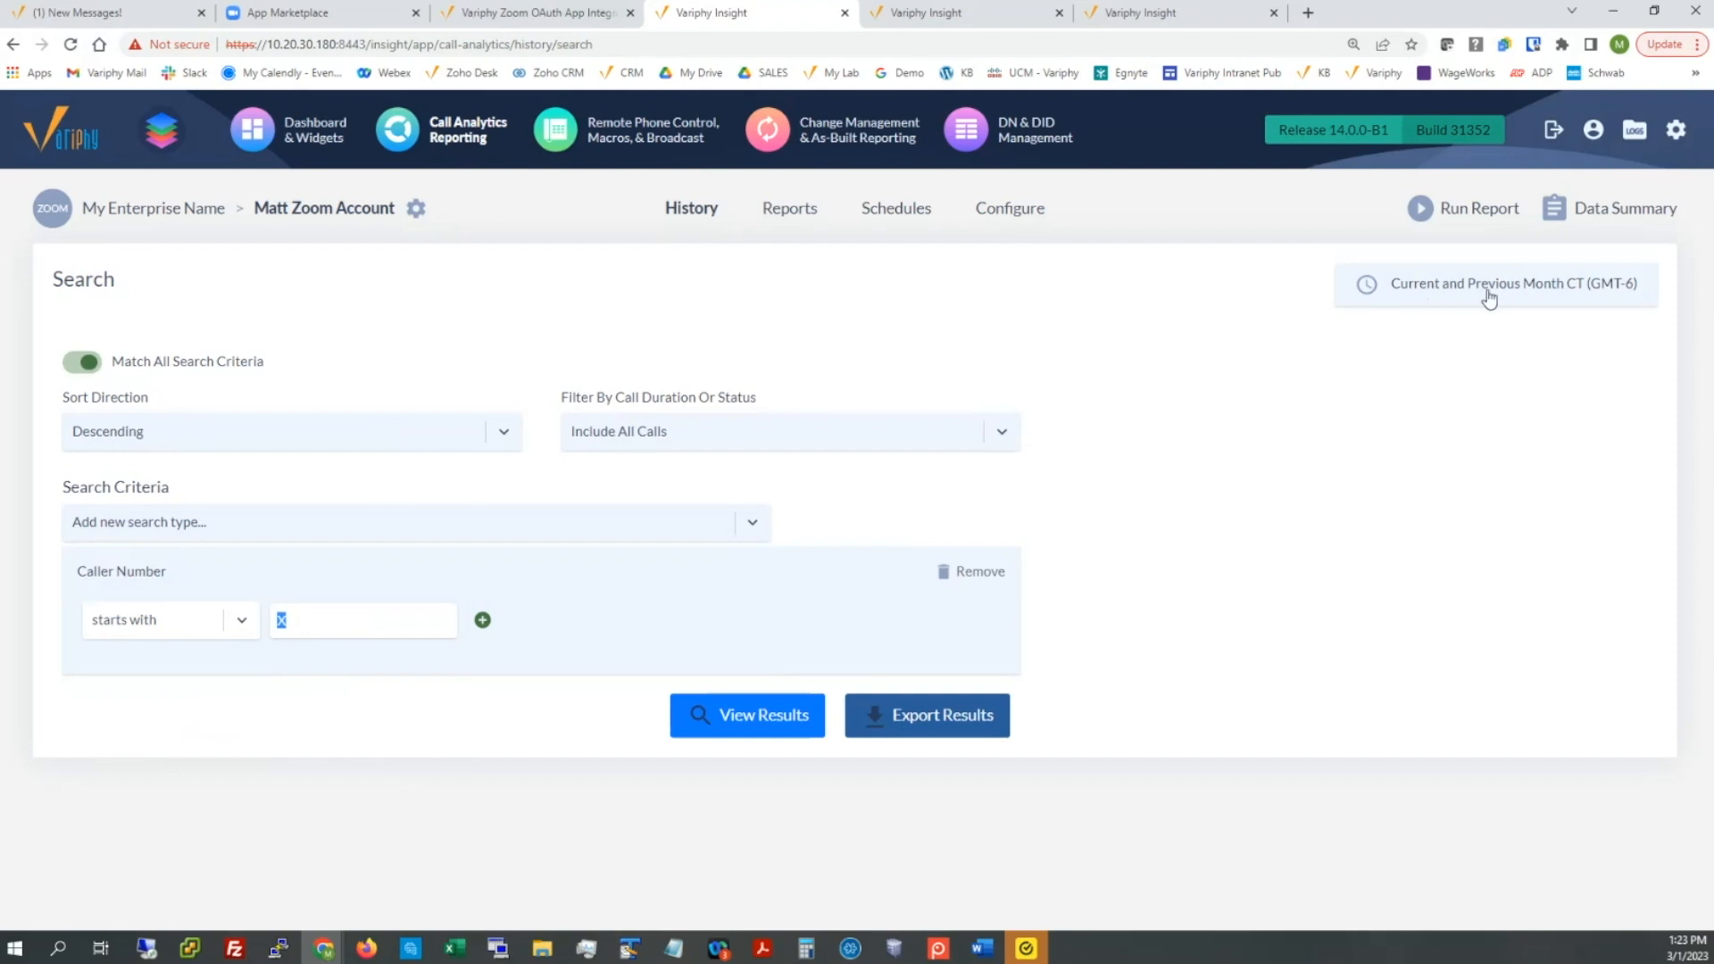
# Step: Run the search and review the 11 returned calls' called numbers and device types
pyautogui.click(778, 719)
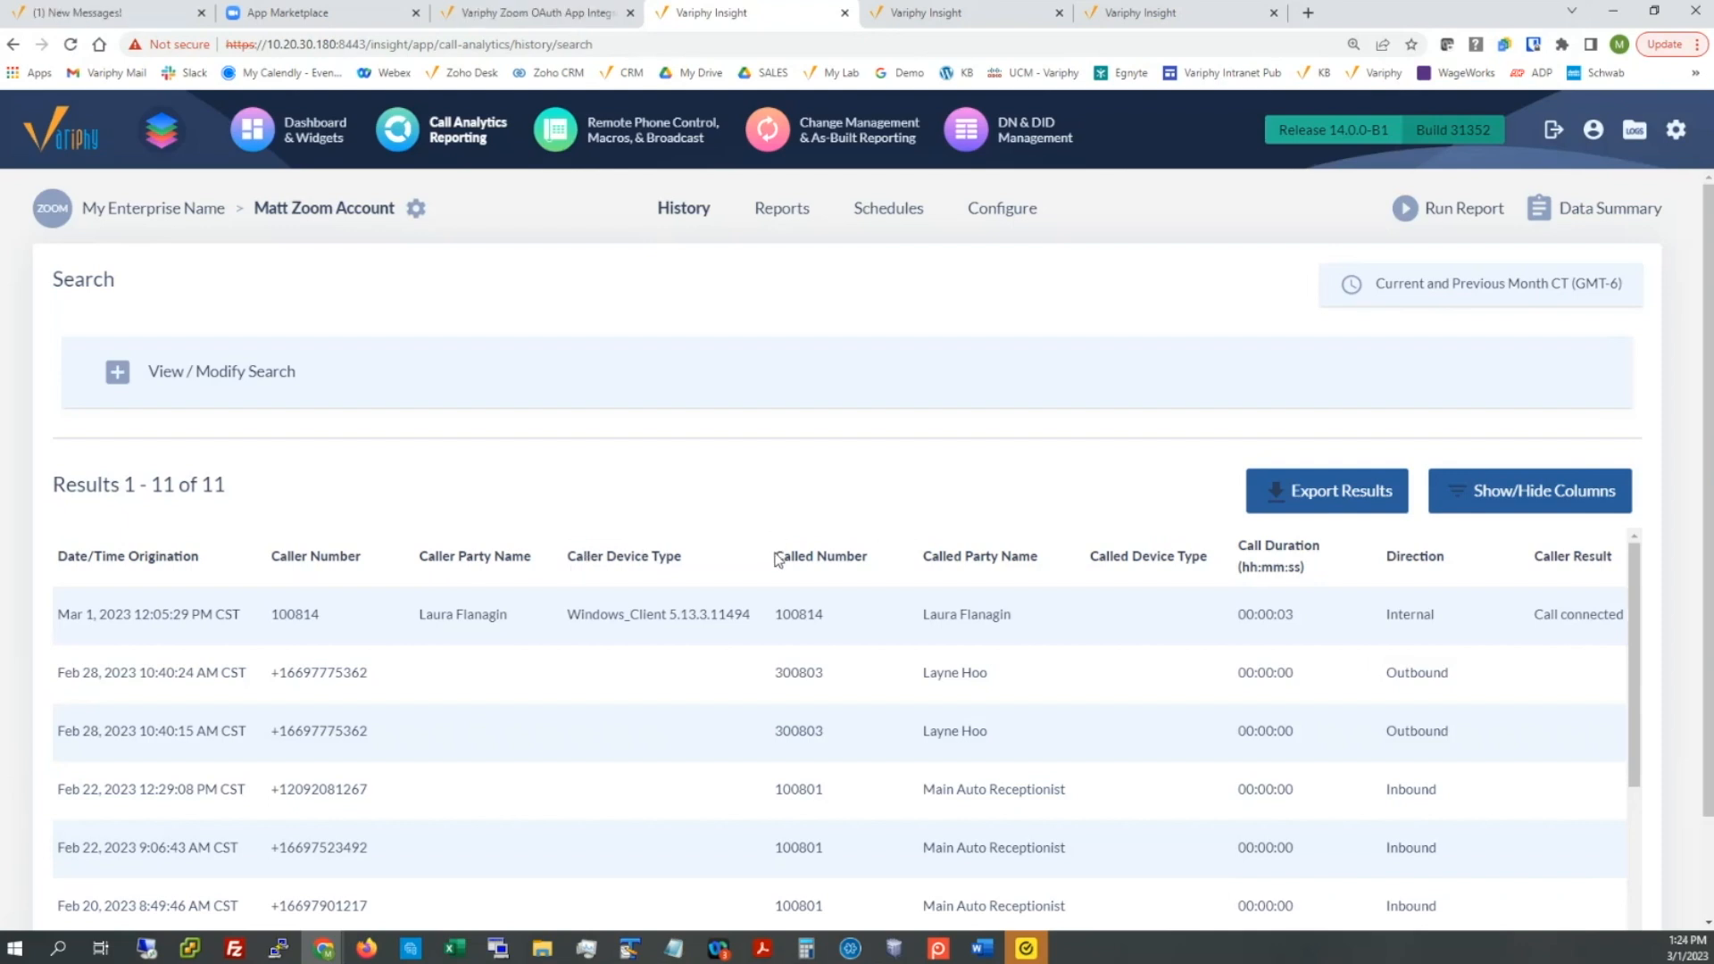
pyautogui.moveTo(775, 558); pyautogui.dragTo(873, 569)
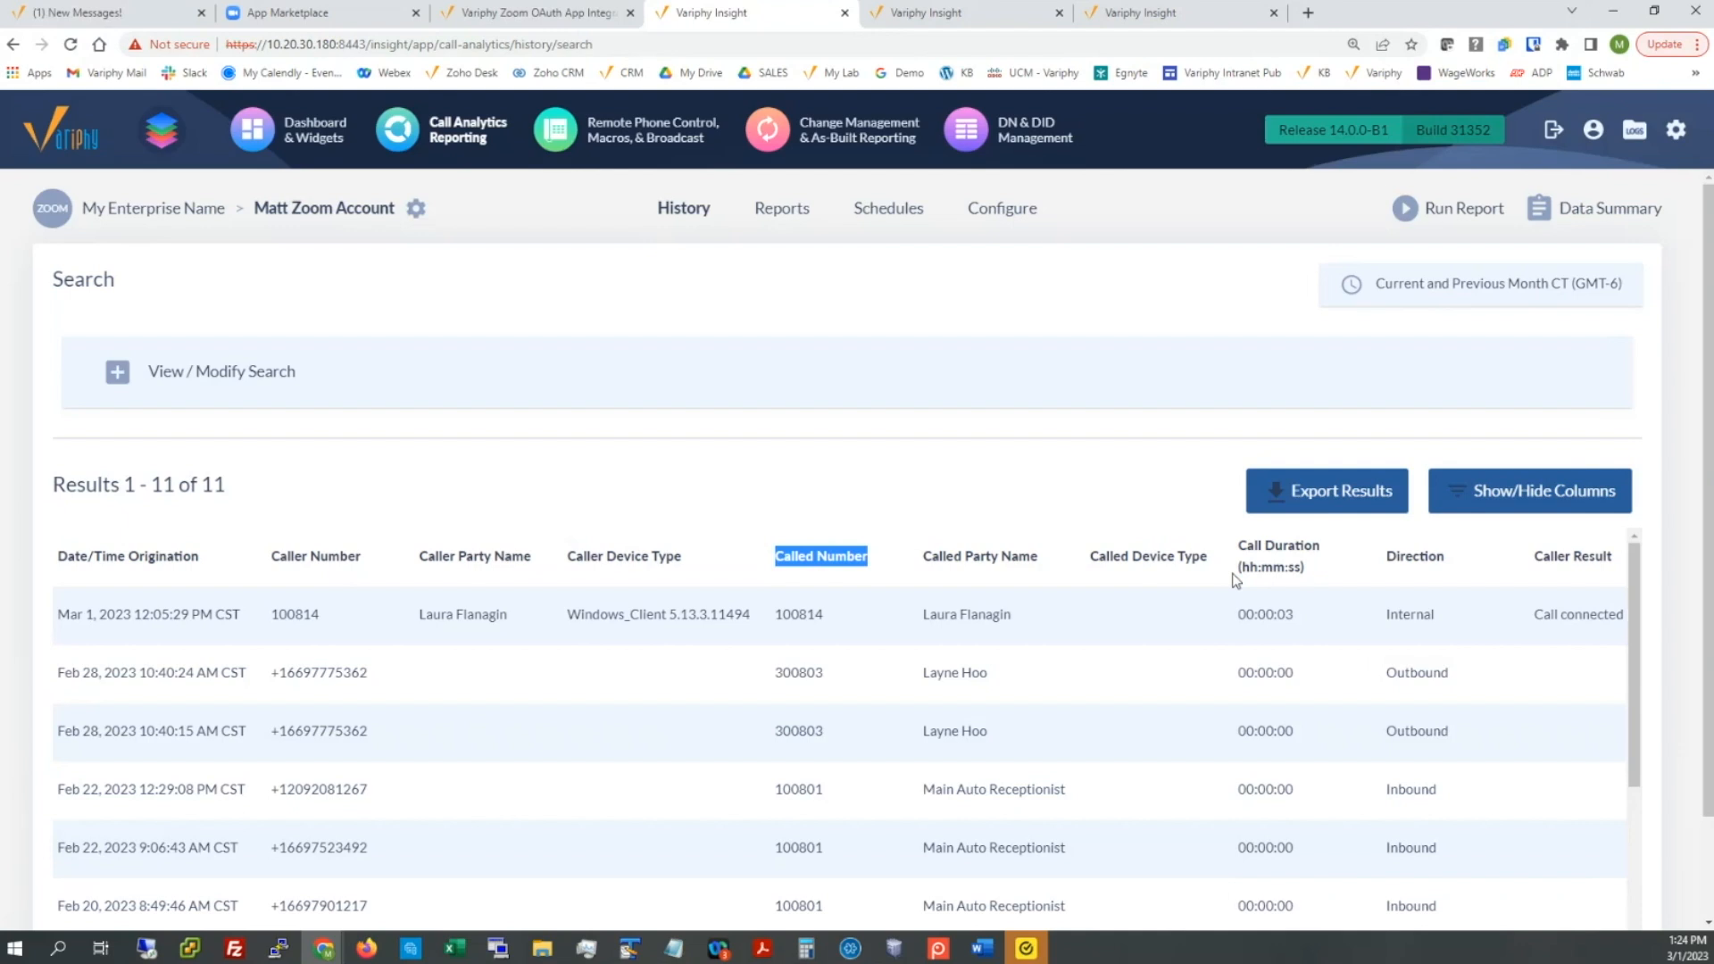
pyautogui.moveTo(919, 616); pyautogui.dragTo(1024, 623)
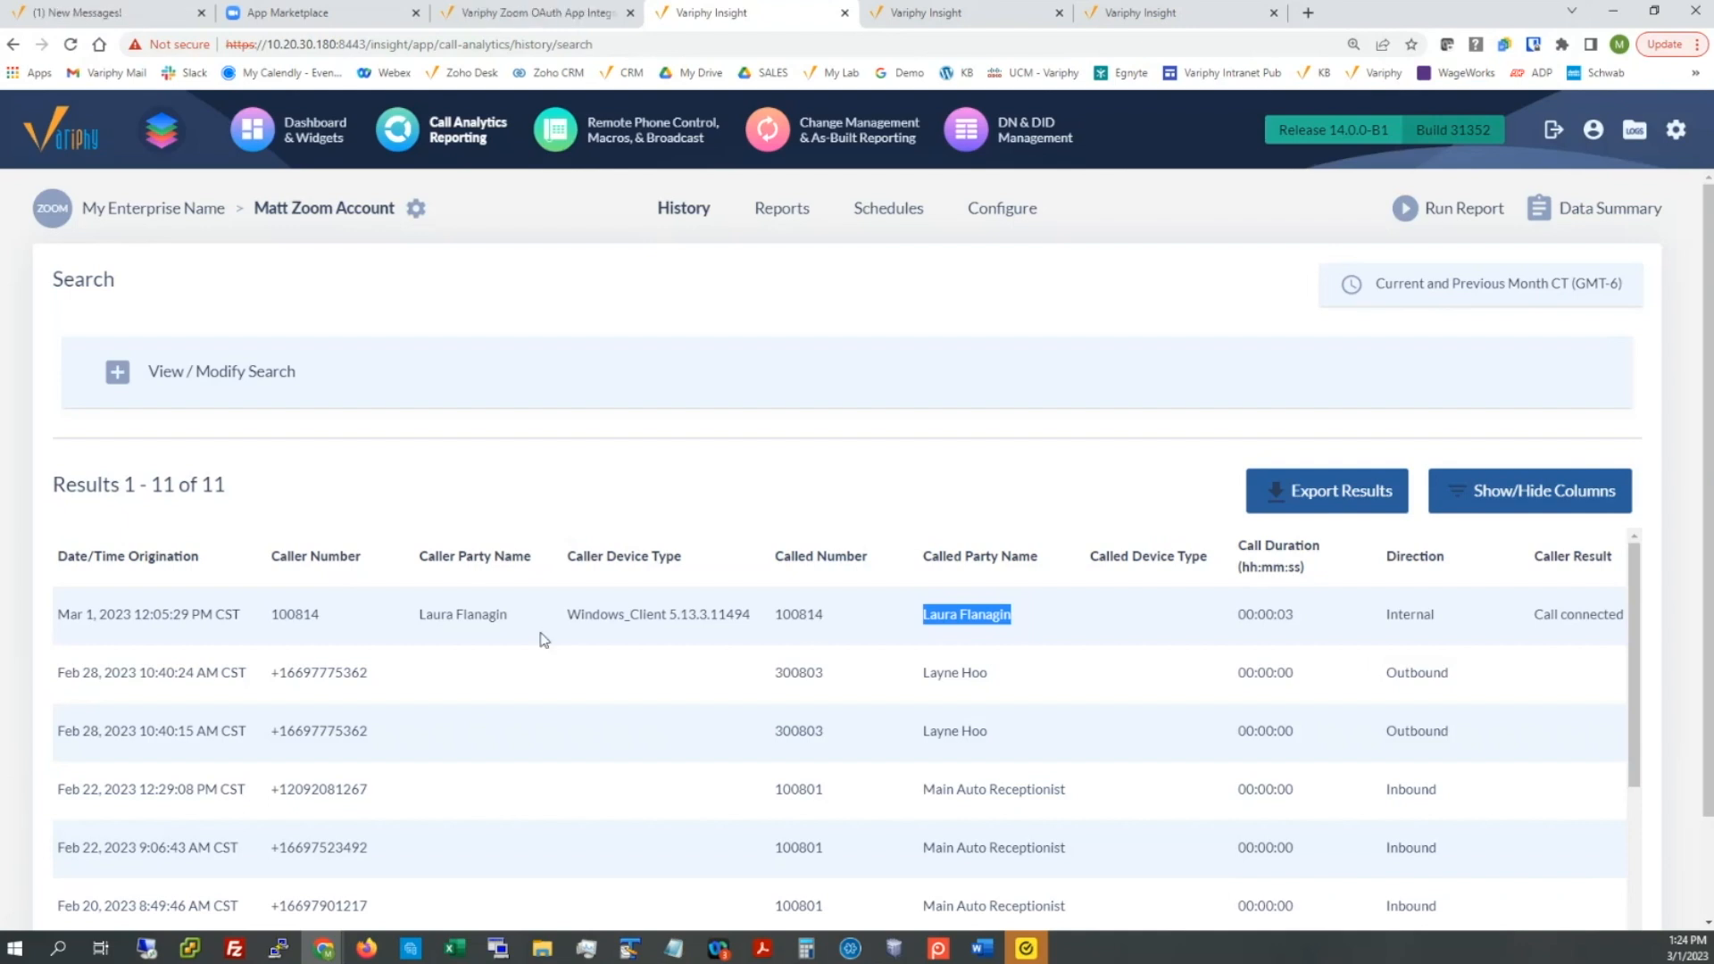
pyautogui.moveTo(562, 614); pyautogui.dragTo(723, 613)
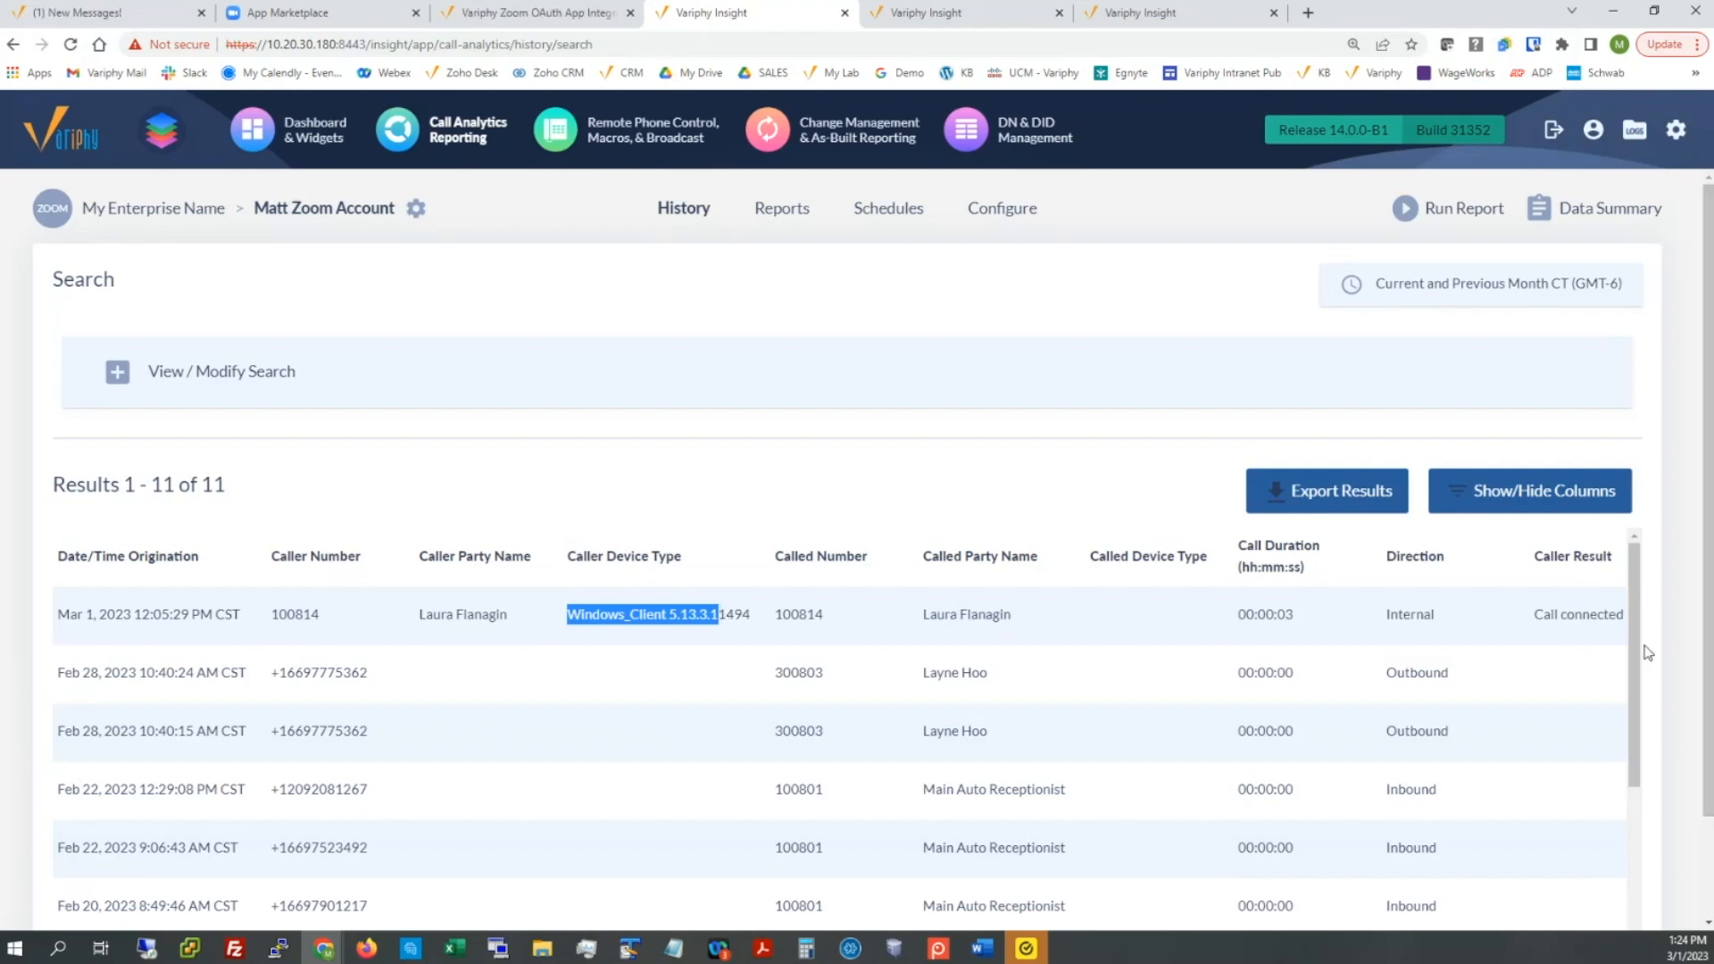
pyautogui.scroll(-1, 1647, 653)
pyautogui.click(1538, 500)
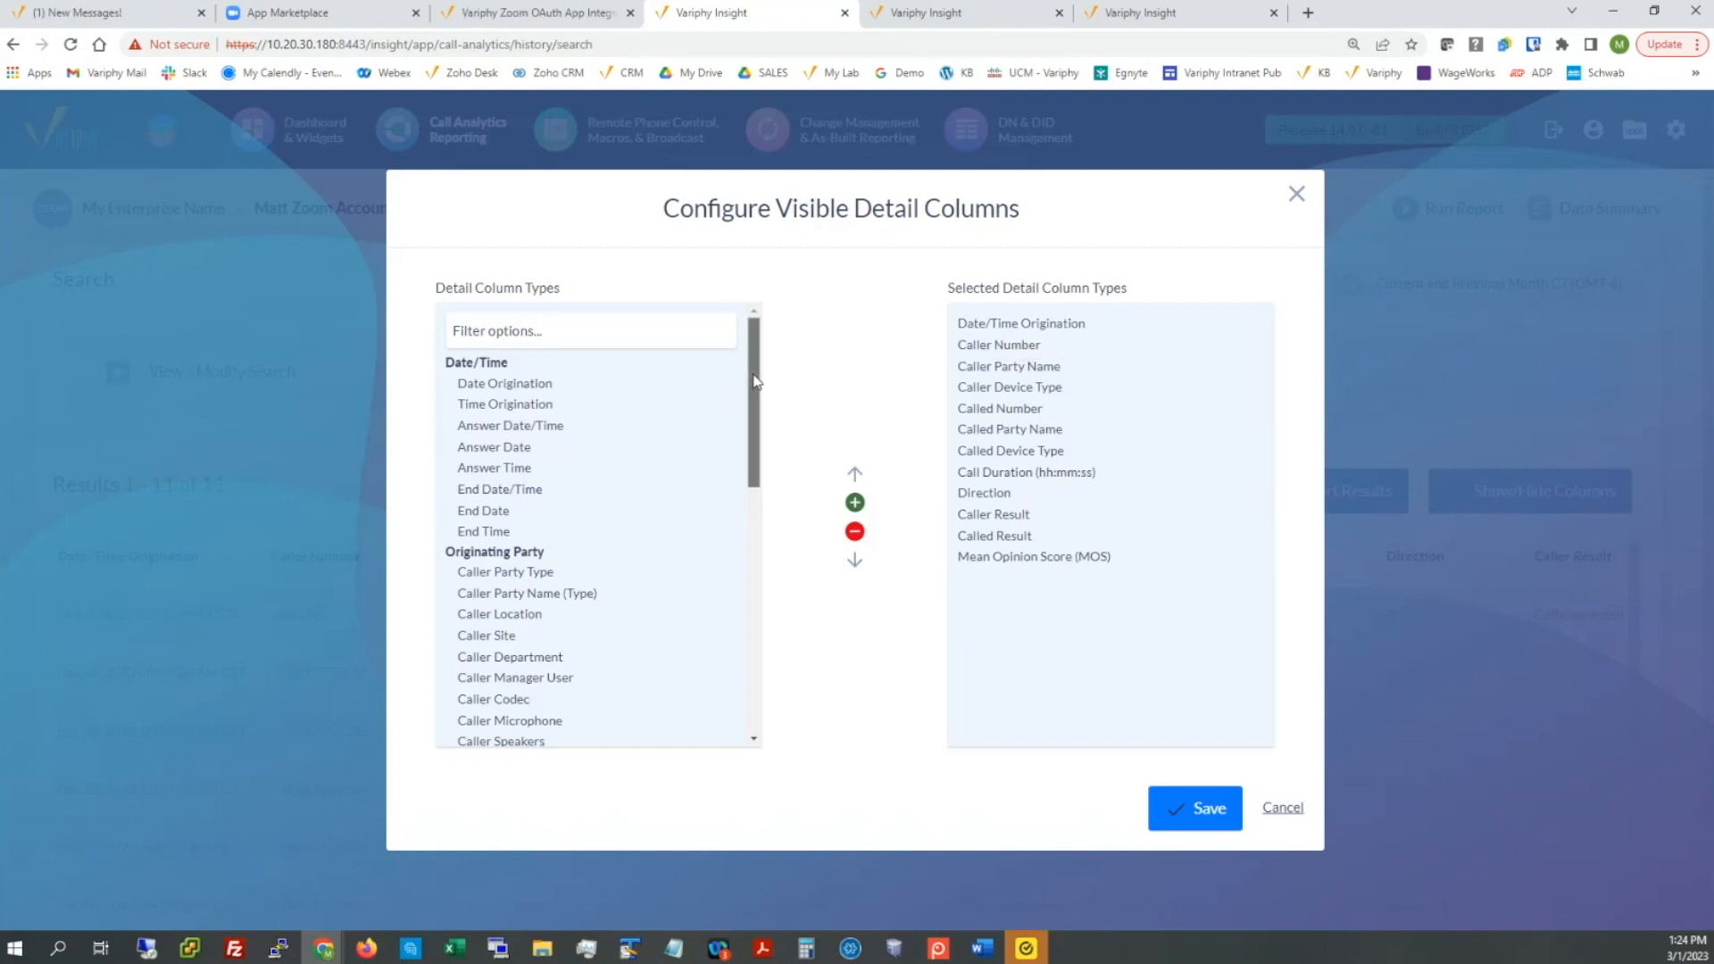
pyautogui.moveTo(753, 381); pyautogui.dragTo(765, 463)
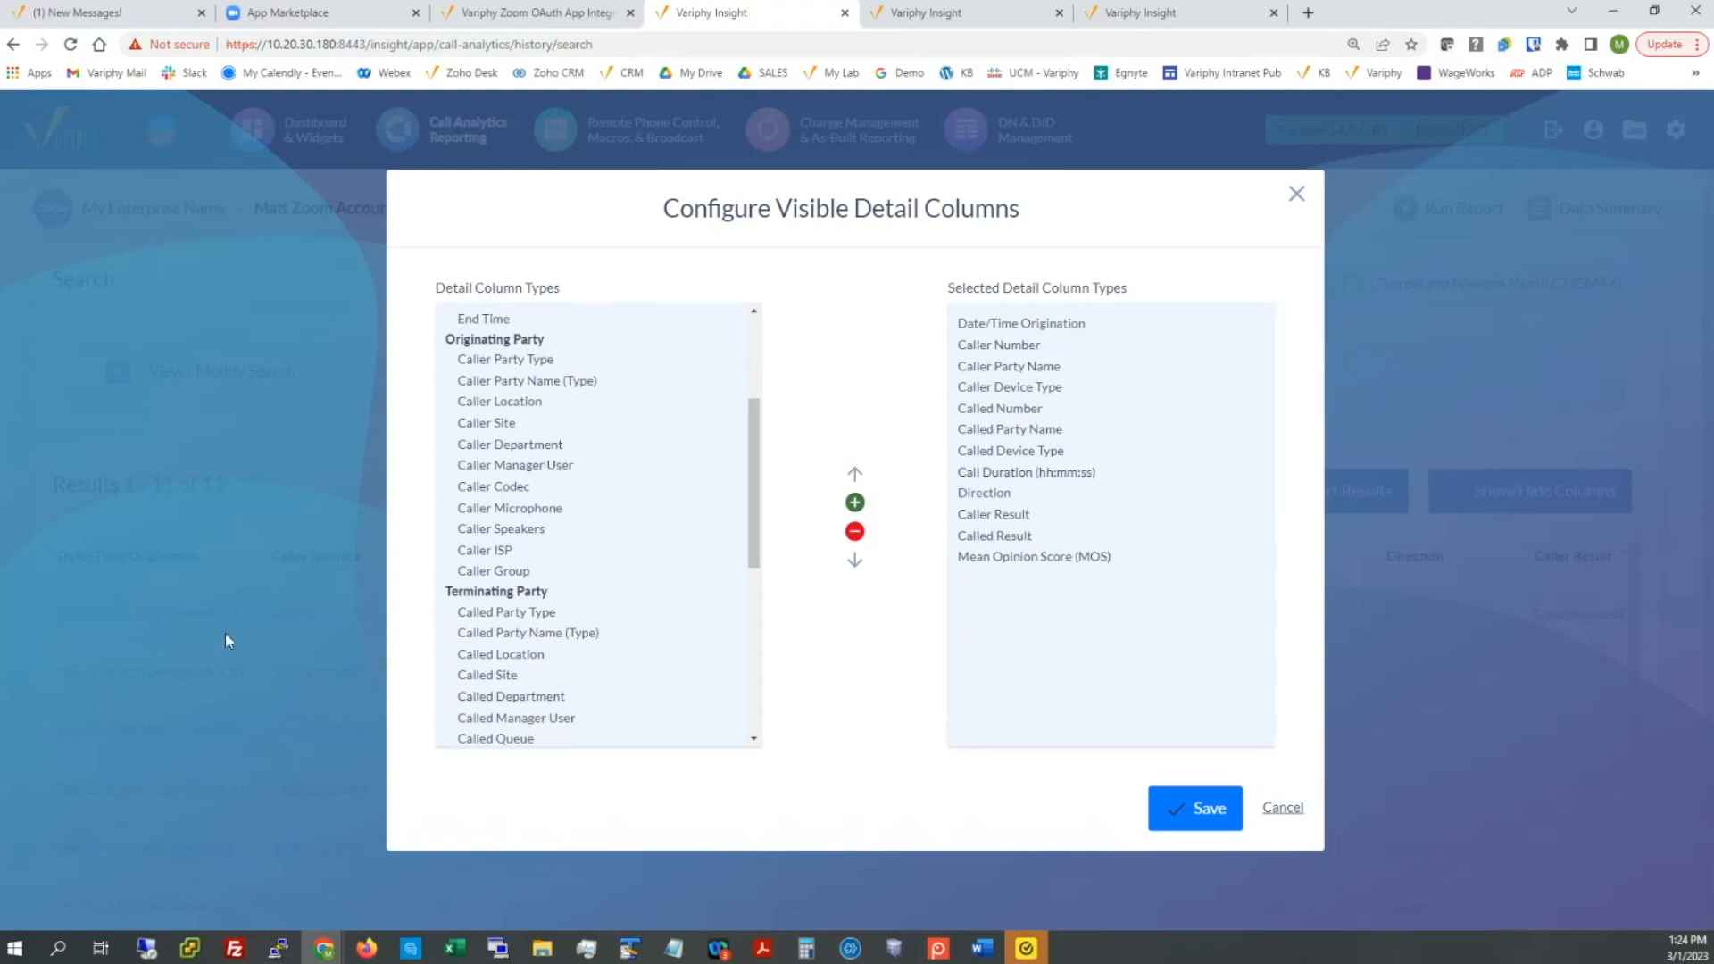
pyautogui.click(507, 404)
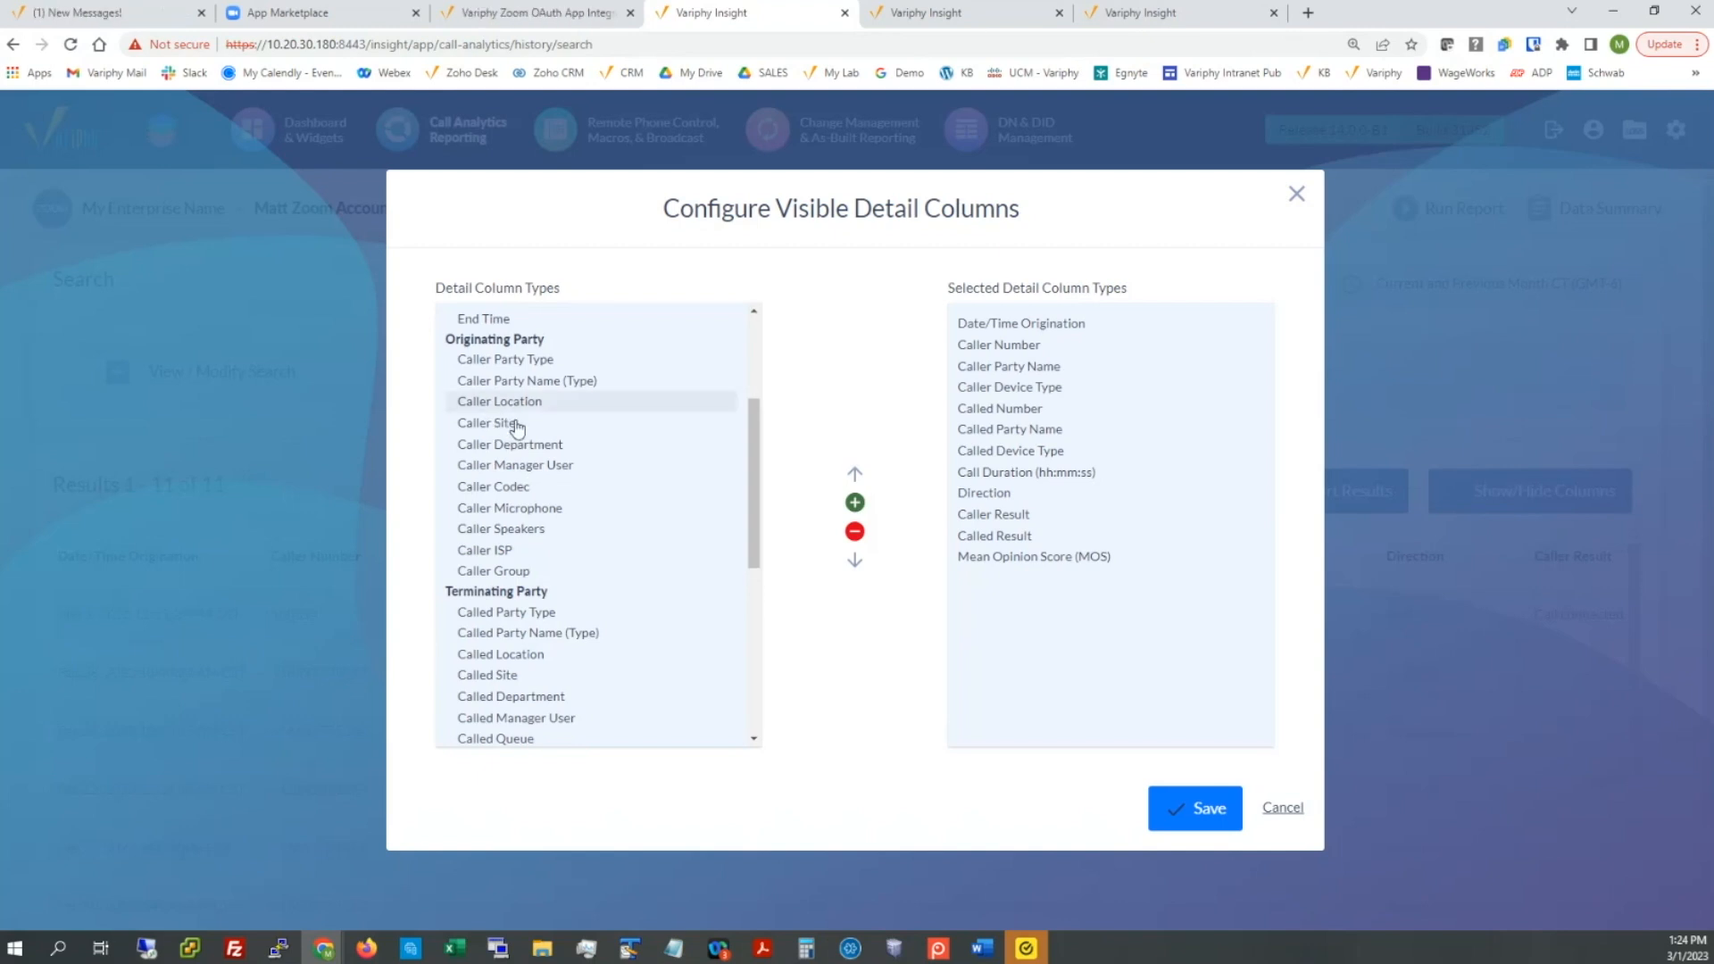
pyautogui.click(518, 444)
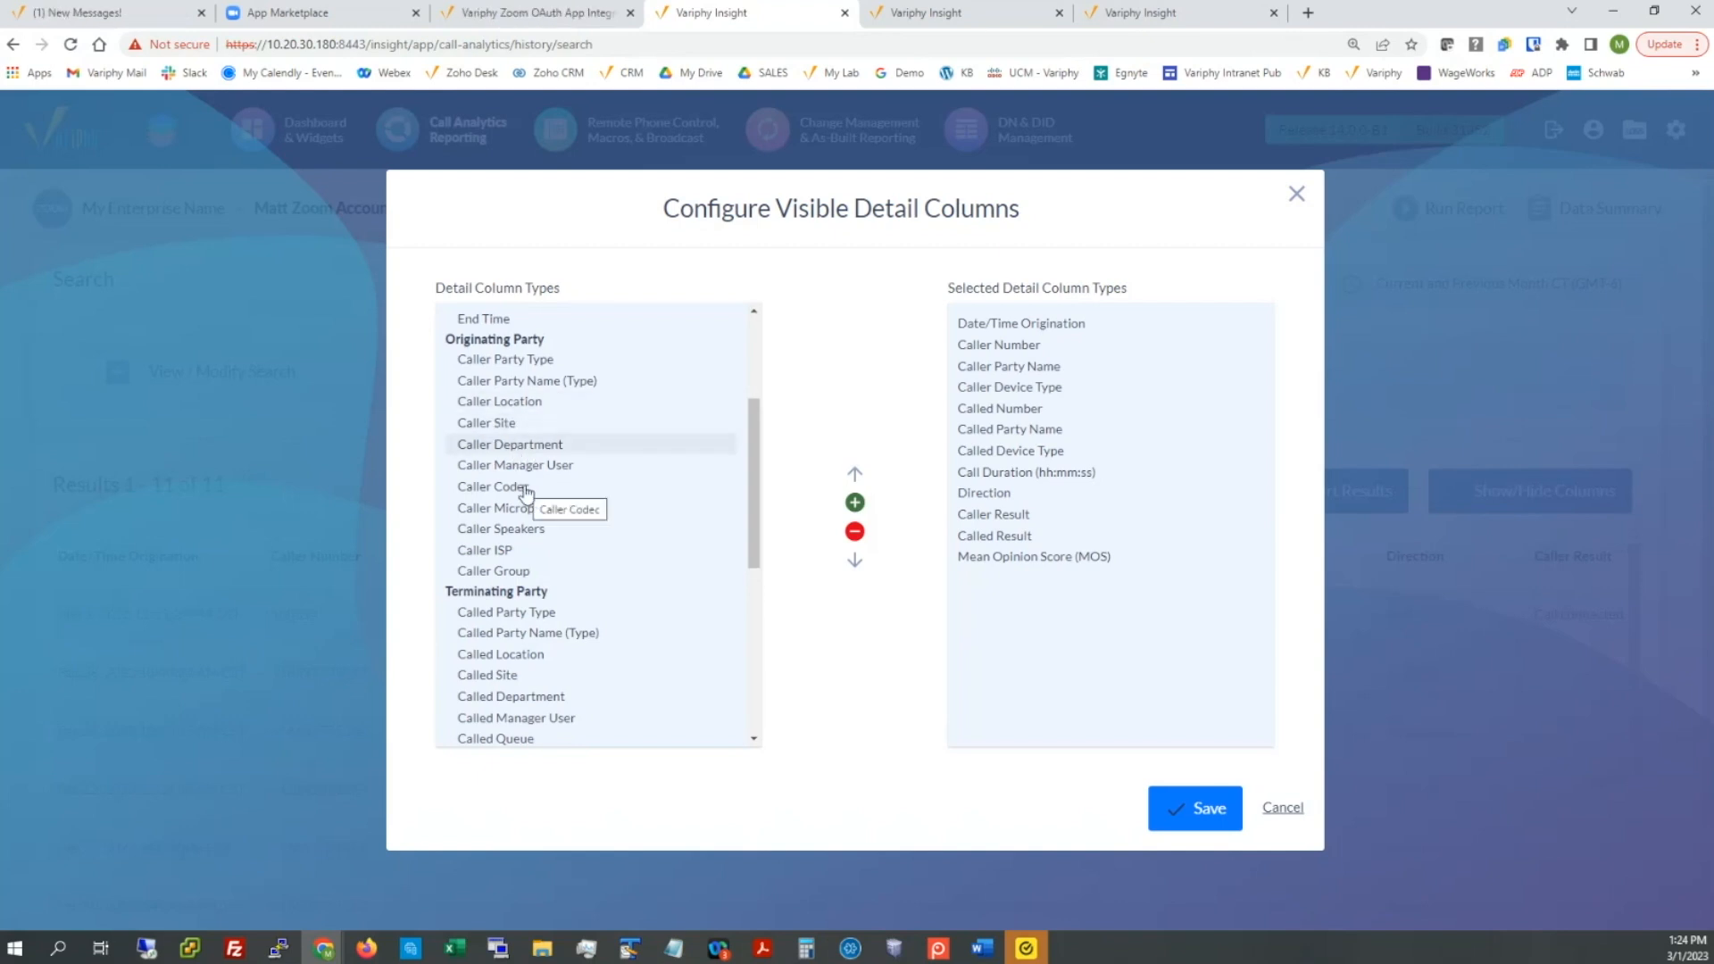
pyautogui.scroll(-1, 518, 581)
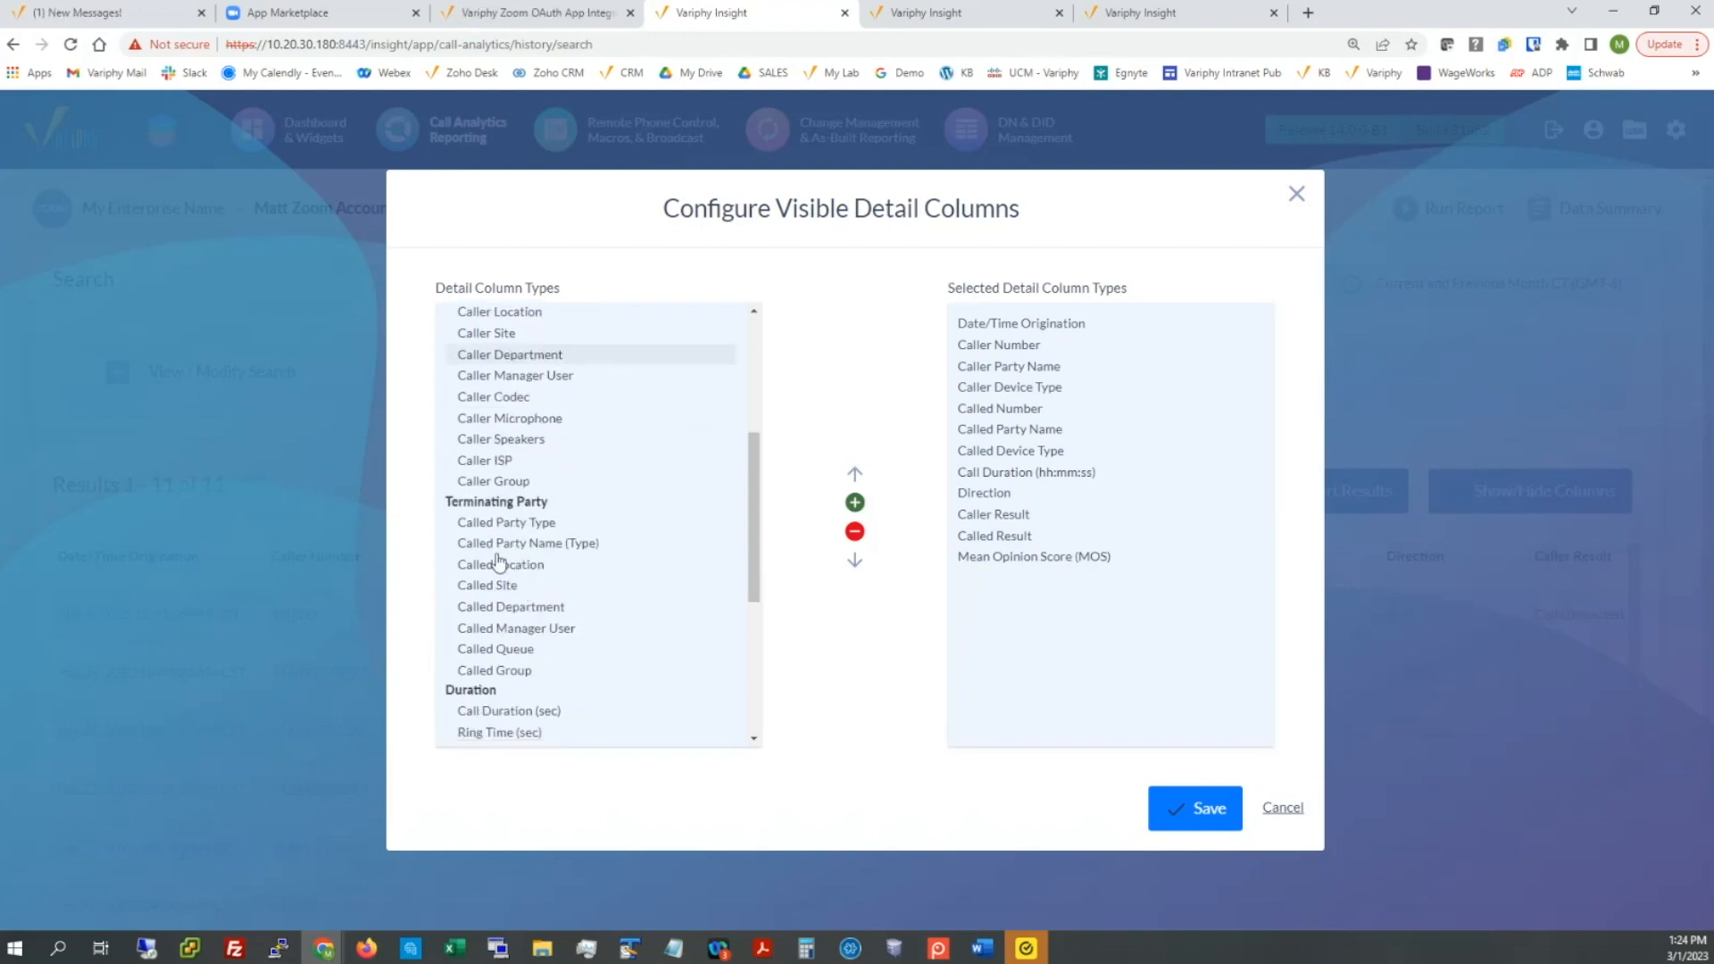
pyautogui.click(515, 654)
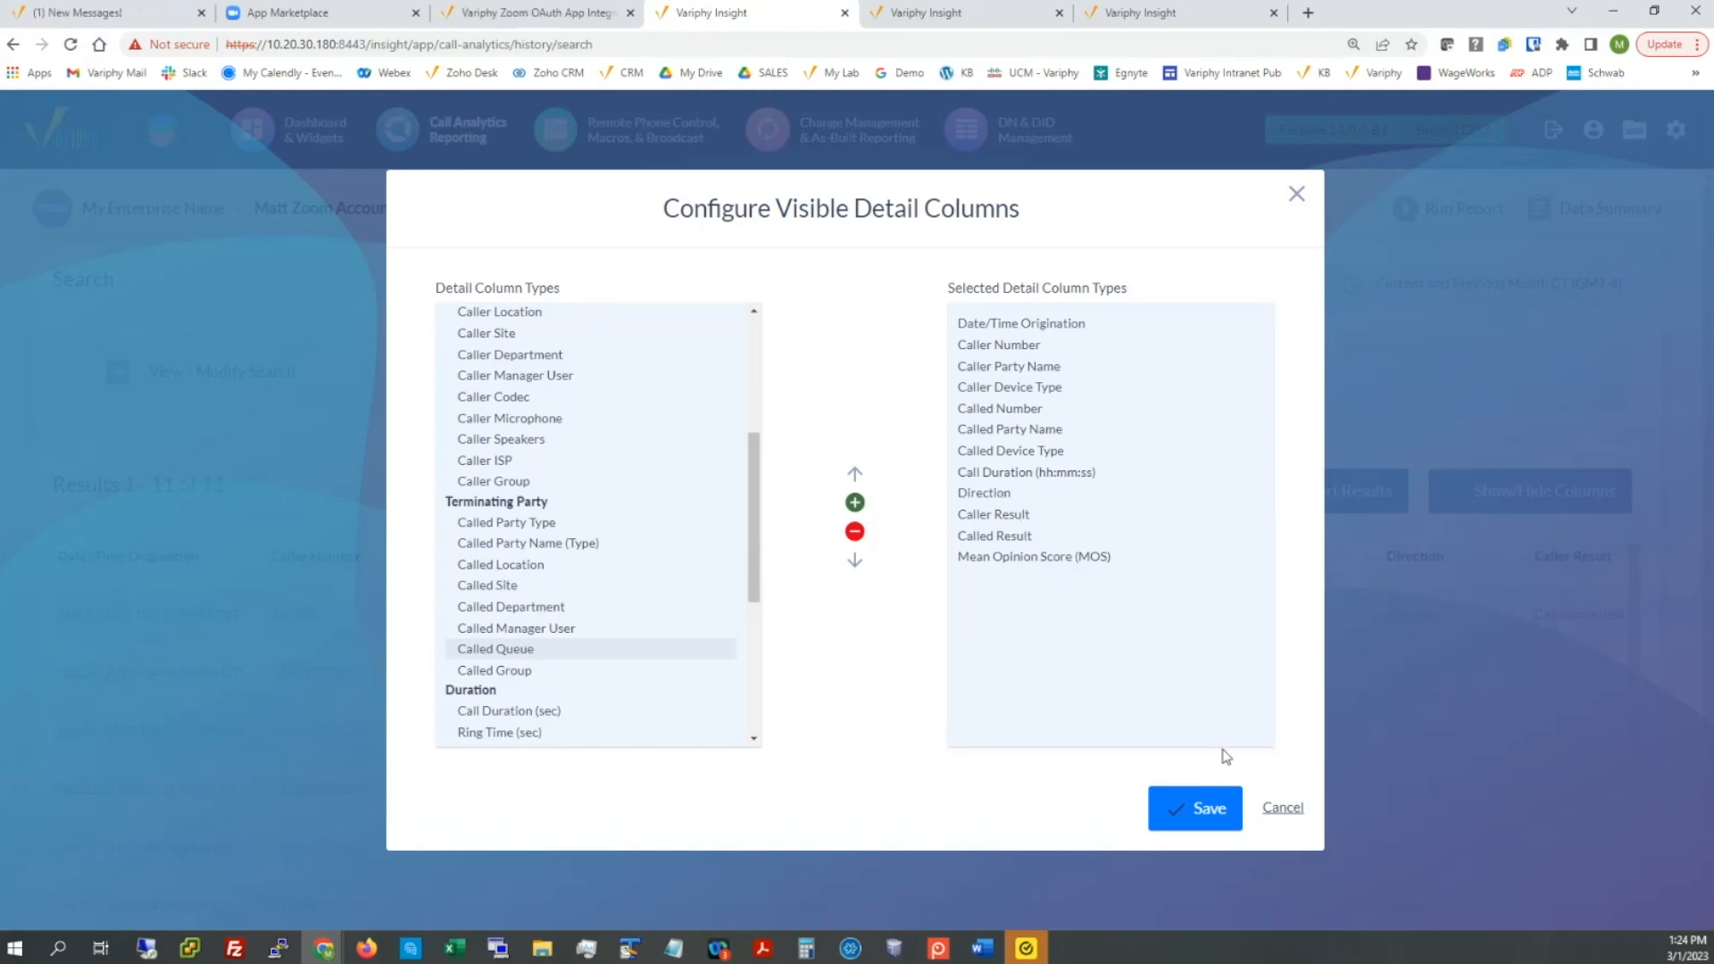
pyautogui.click(1283, 808)
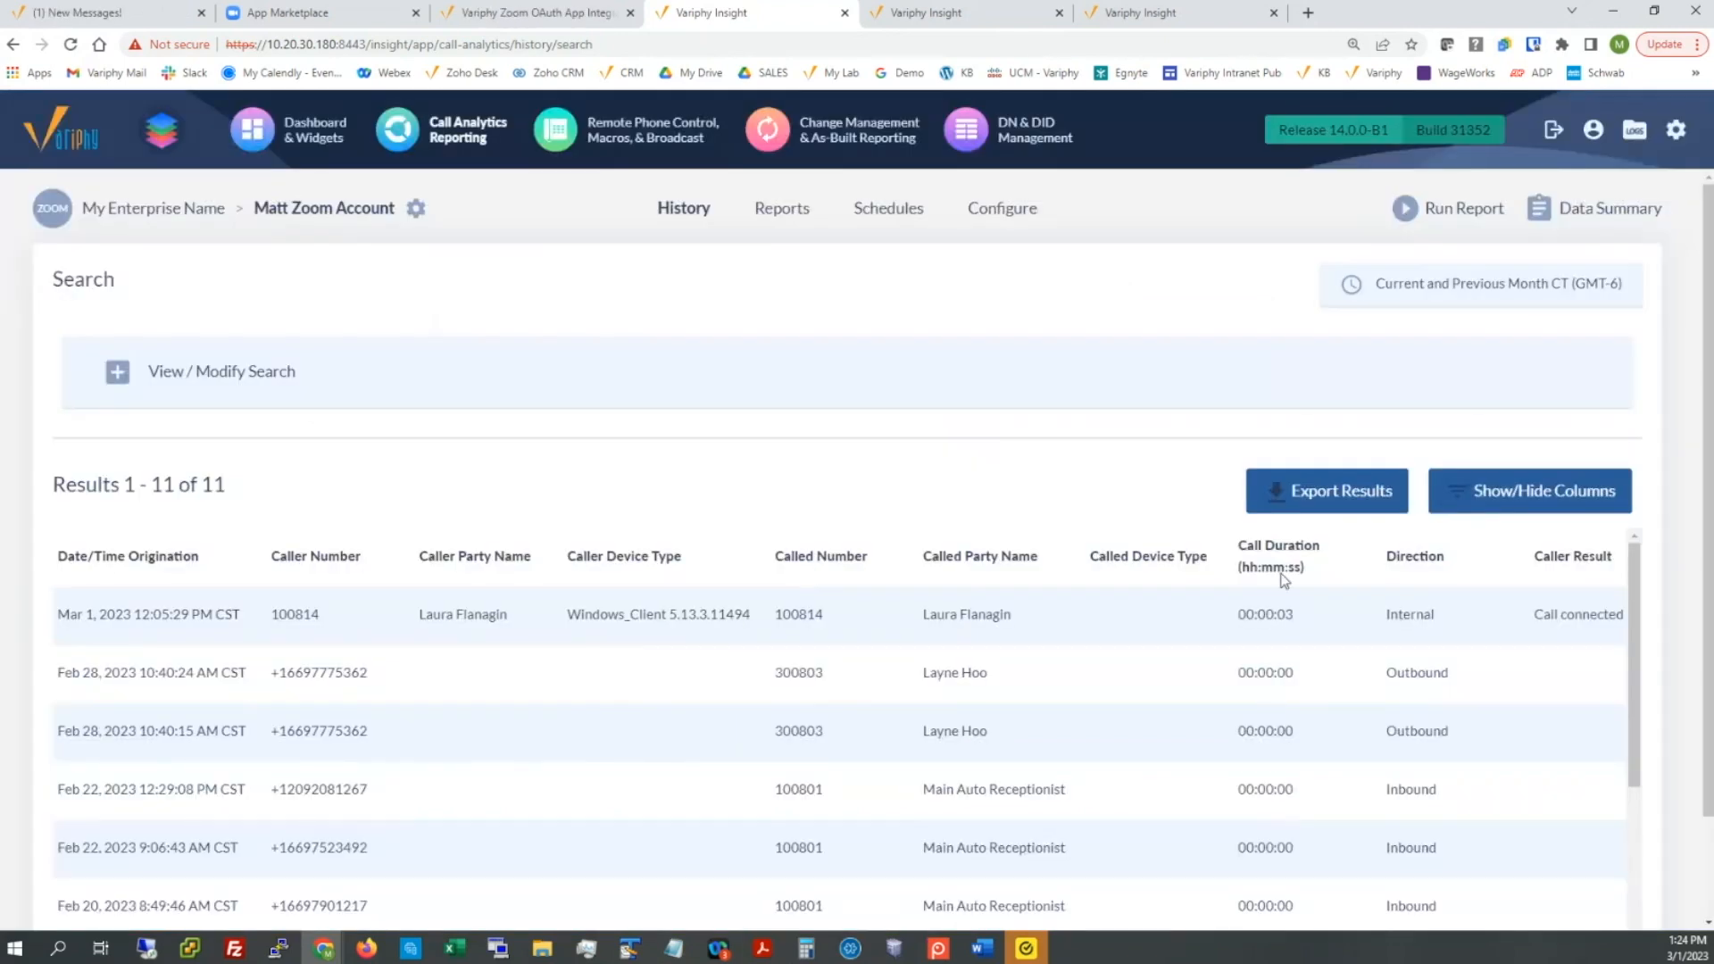
pyautogui.click(1324, 508)
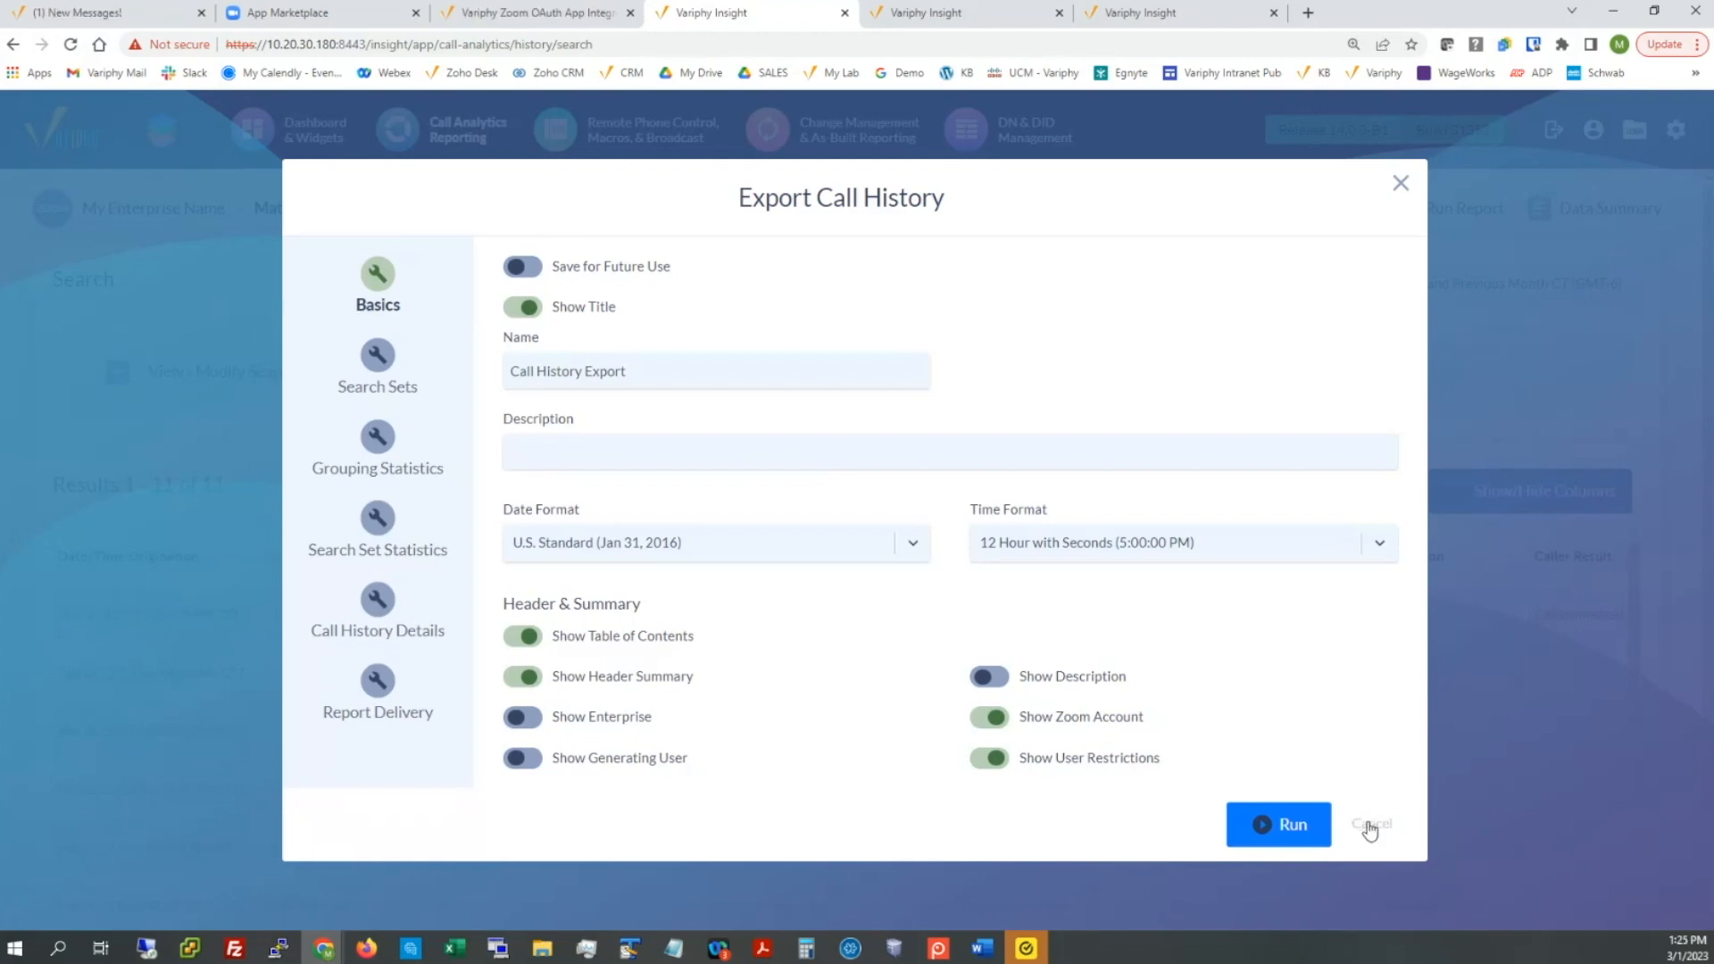
pyautogui.moveTo(562, 268); pyautogui.dragTo(673, 266)
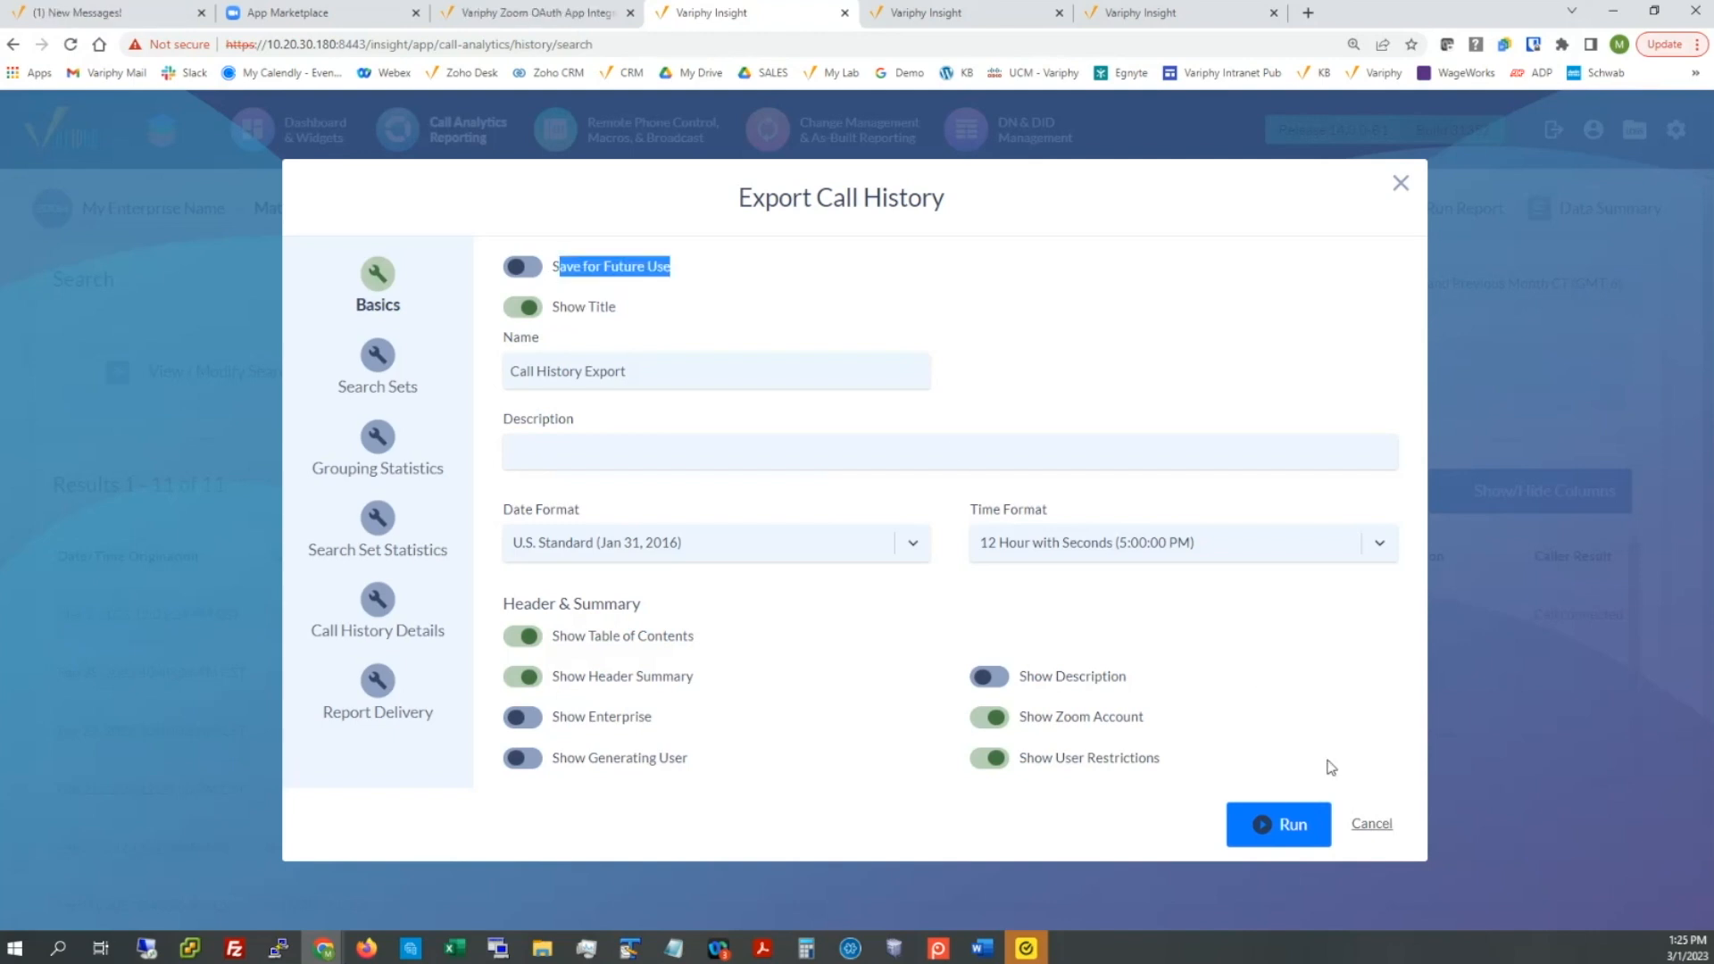
pyautogui.click(1371, 826)
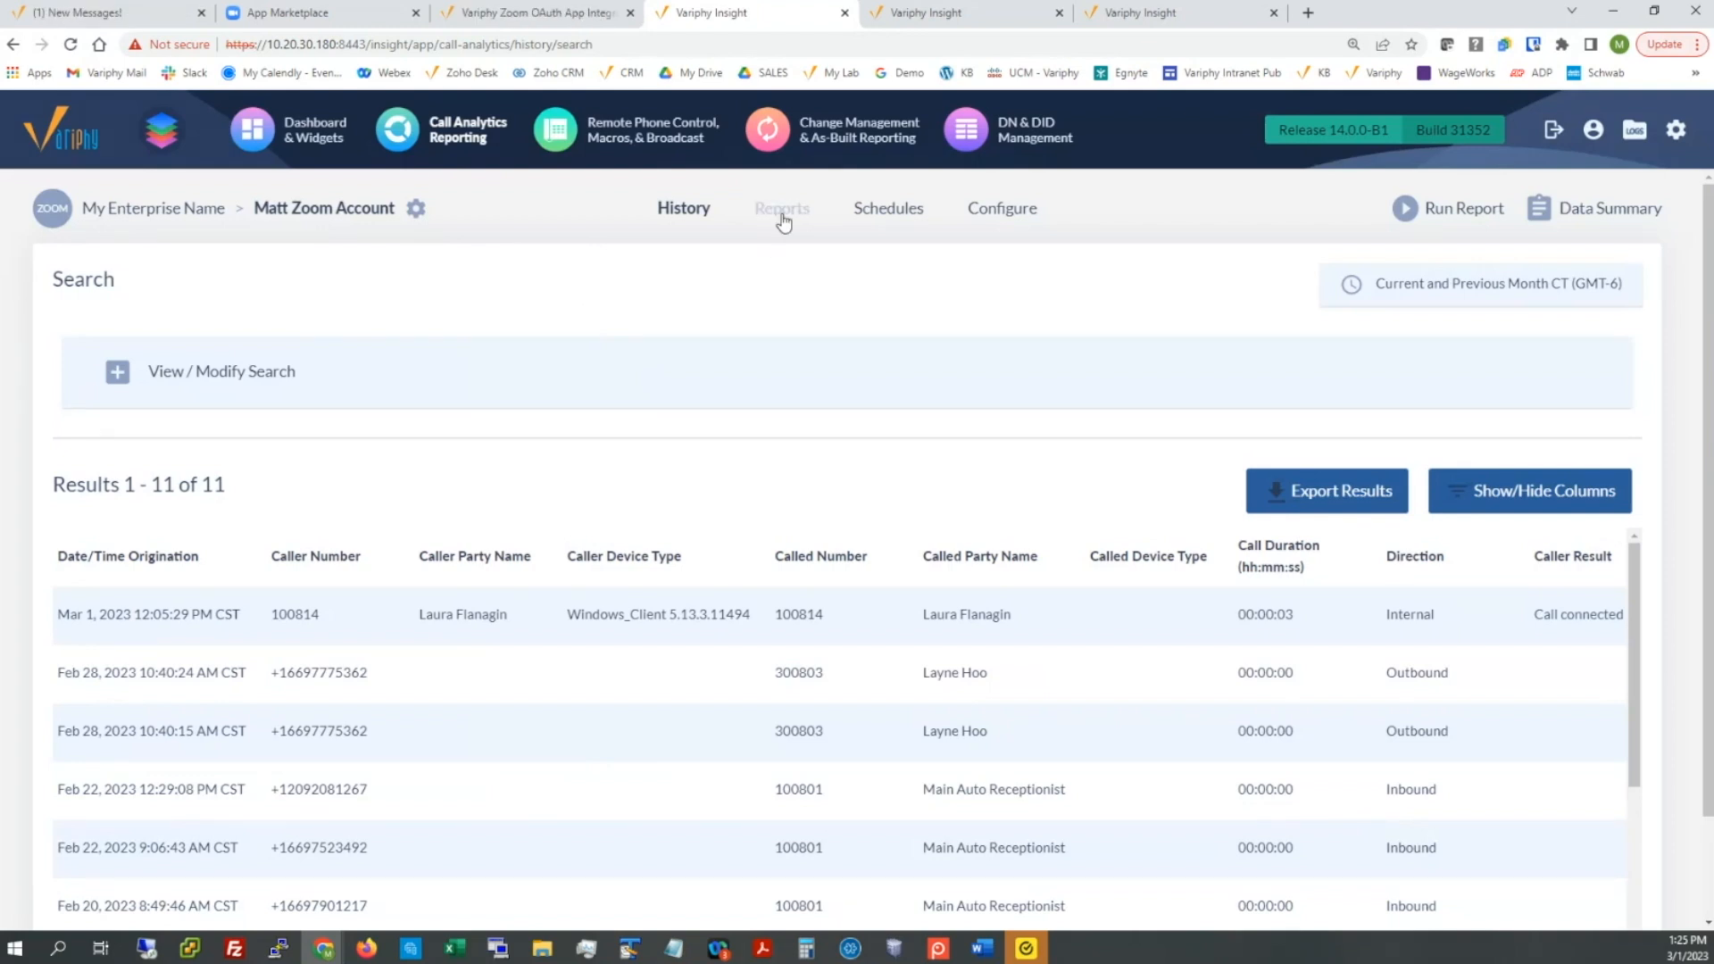
pyautogui.click(916, 13)
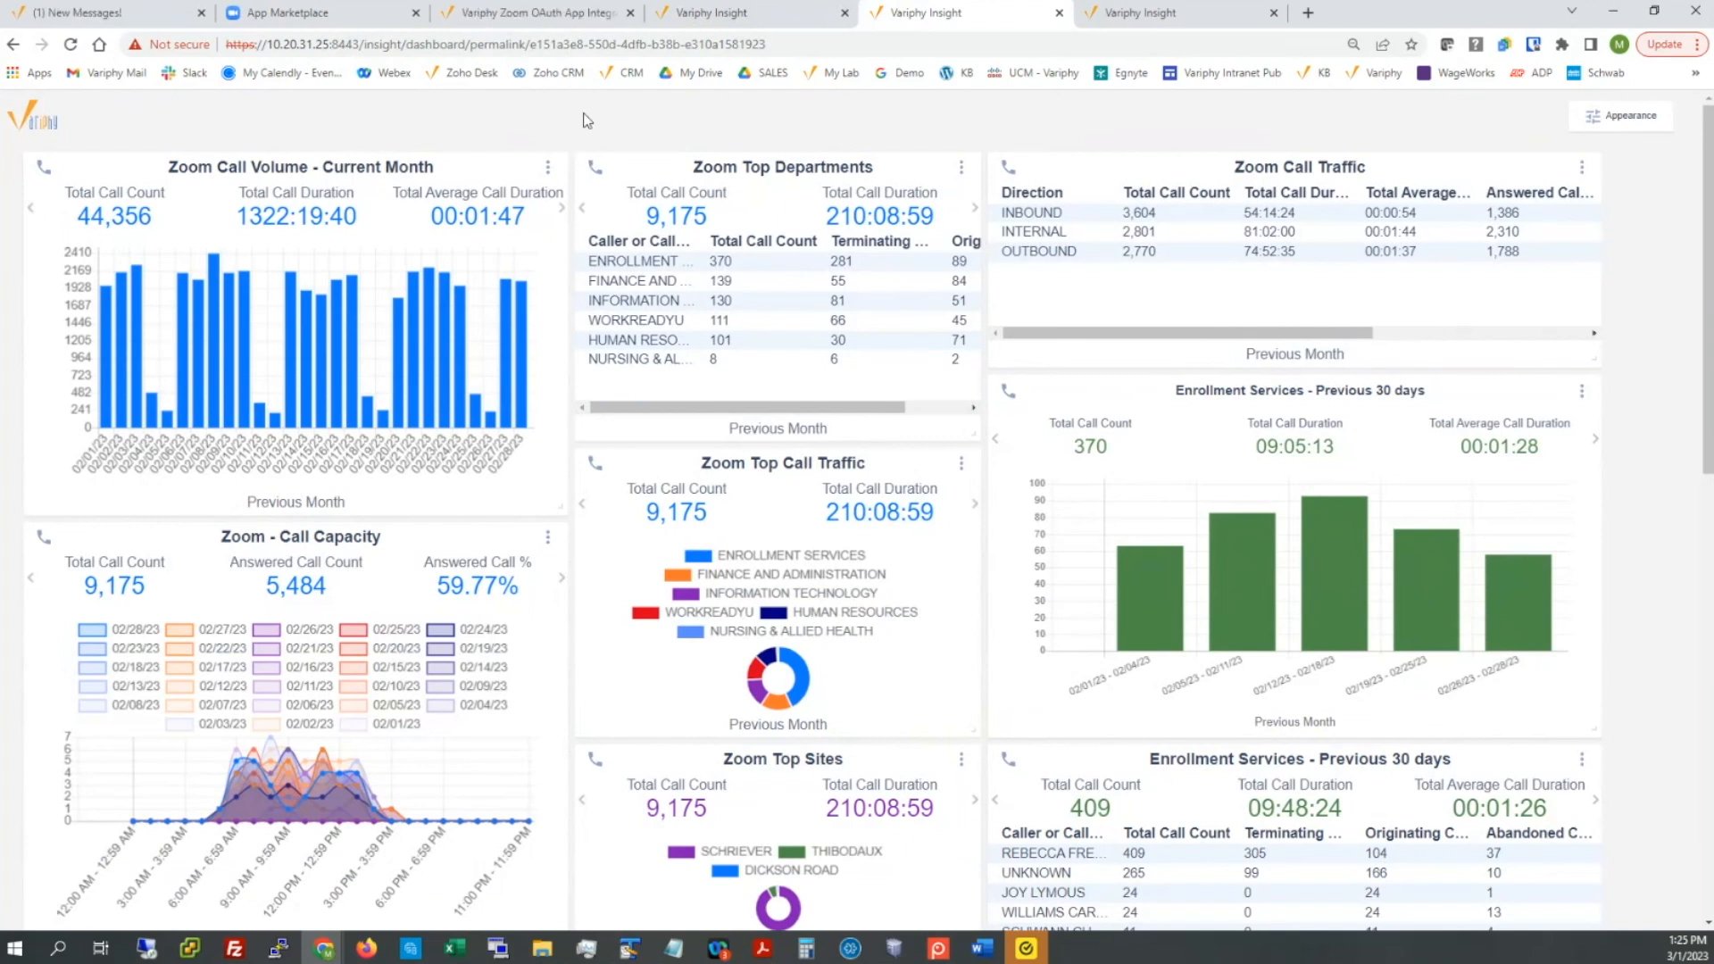
pyautogui.scroll(-6, 592, 234)
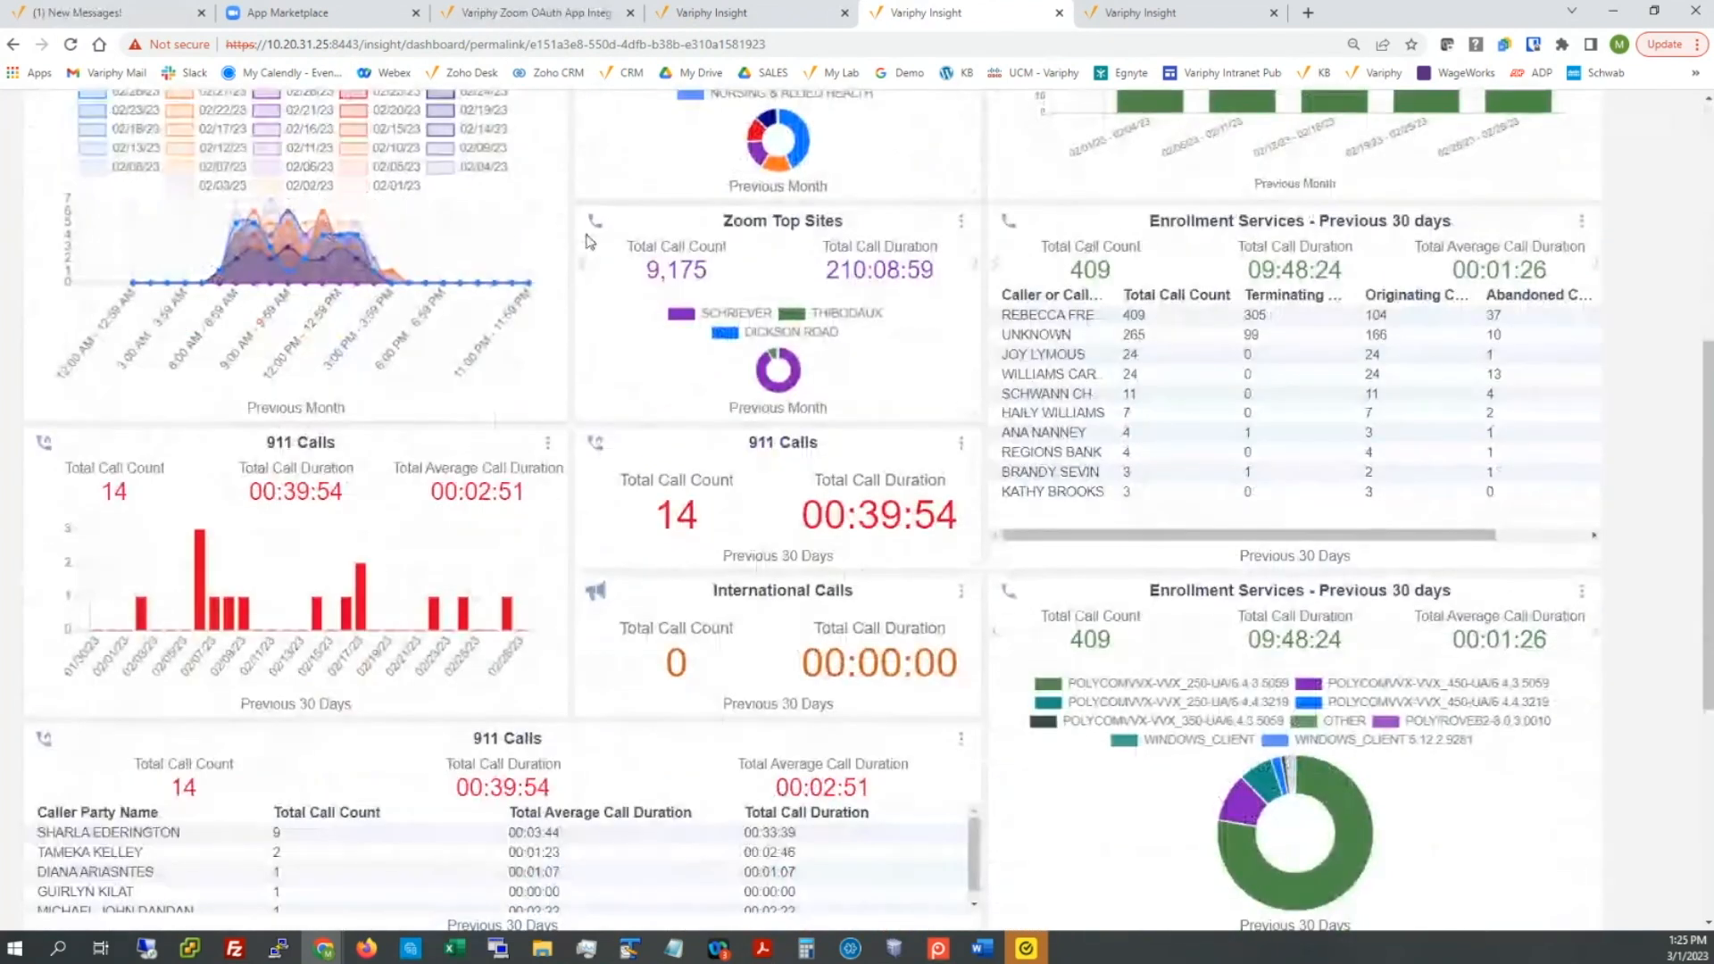
pyautogui.scroll(6, 591, 234)
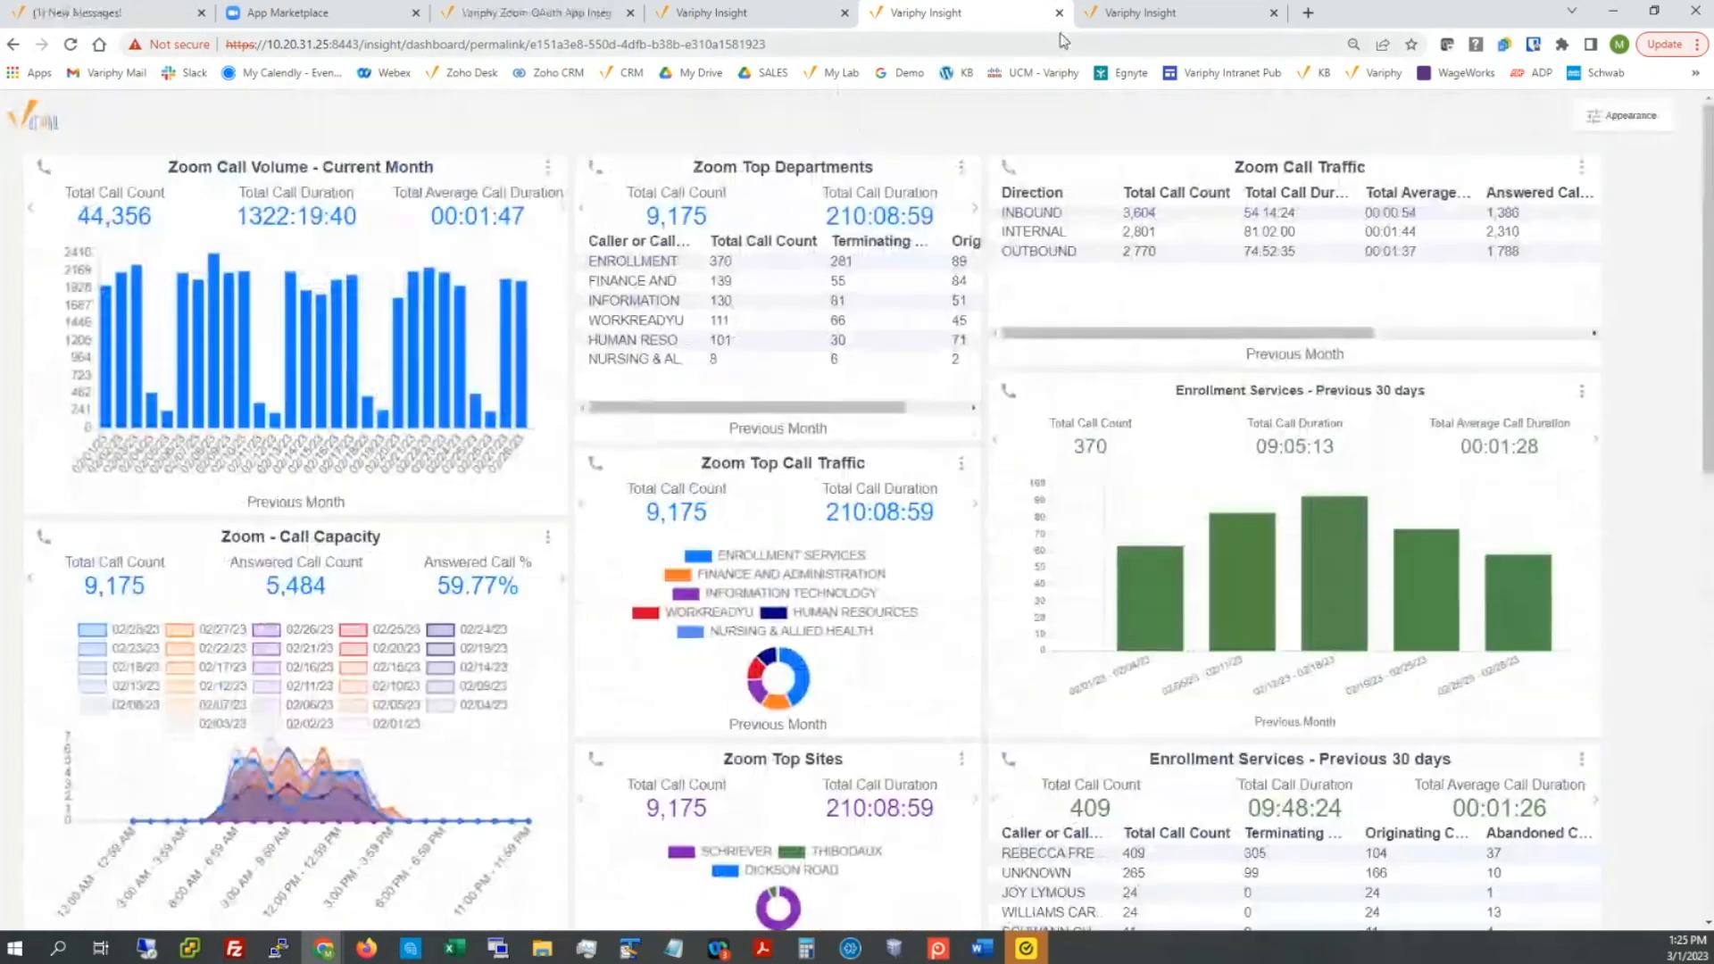
pyautogui.click(1112, 17)
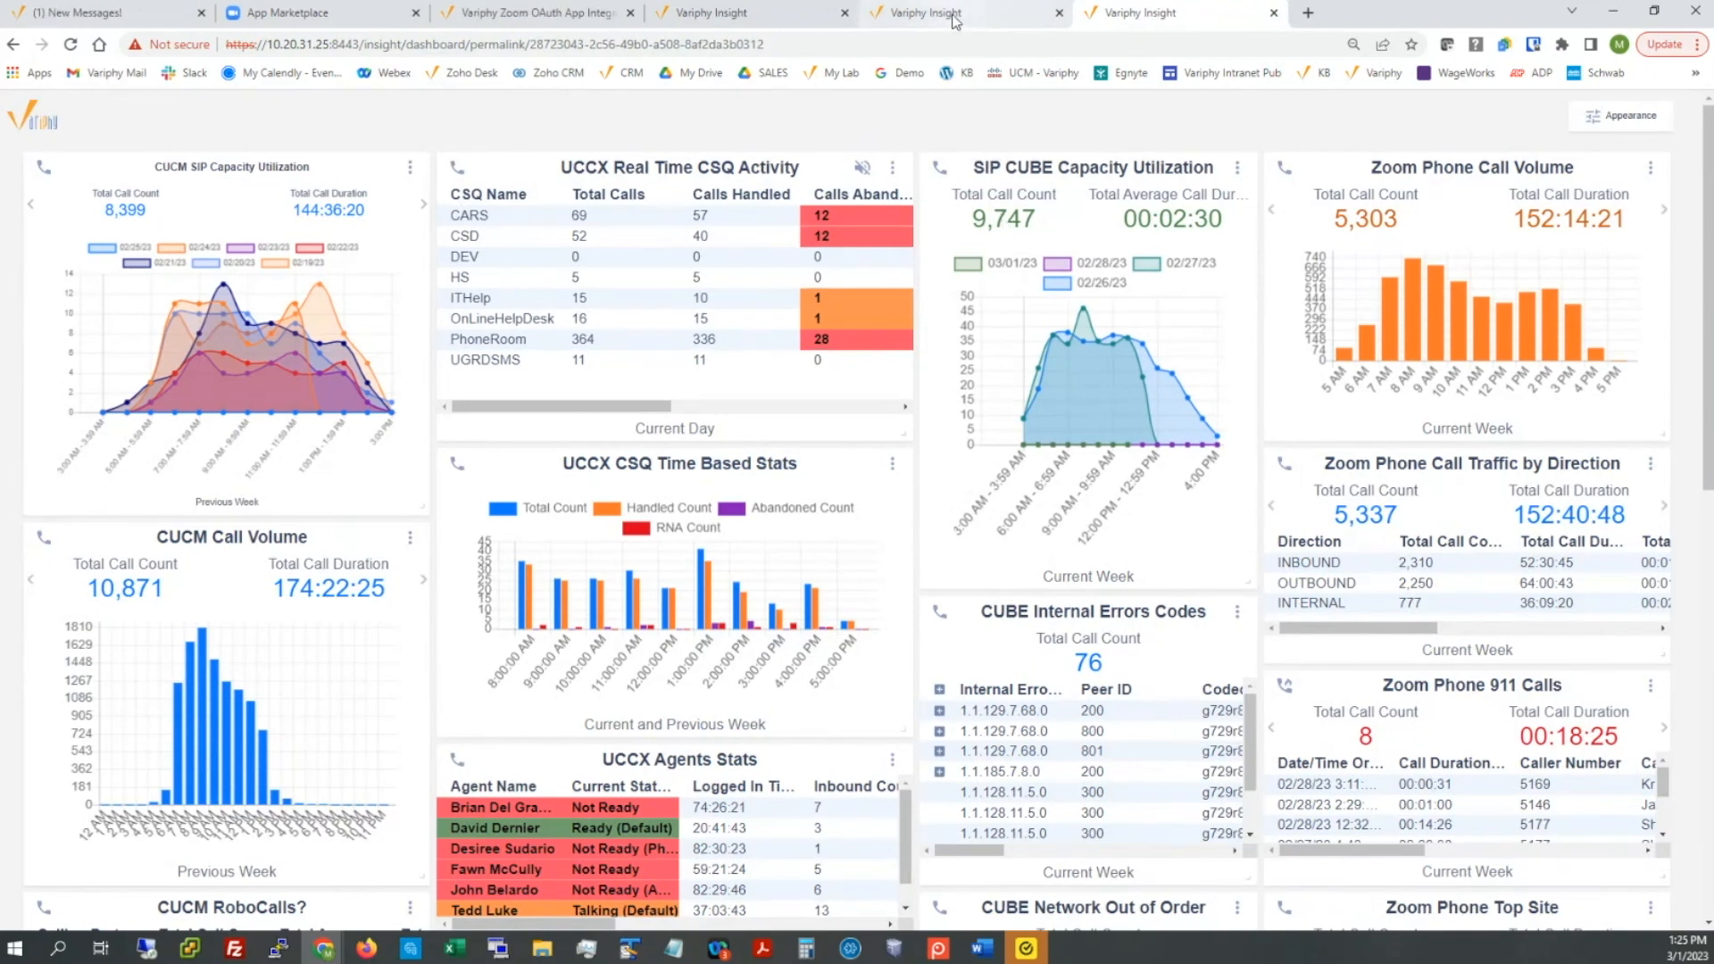
pyautogui.moveTo(955, 20)
pyautogui.click(758, 18)
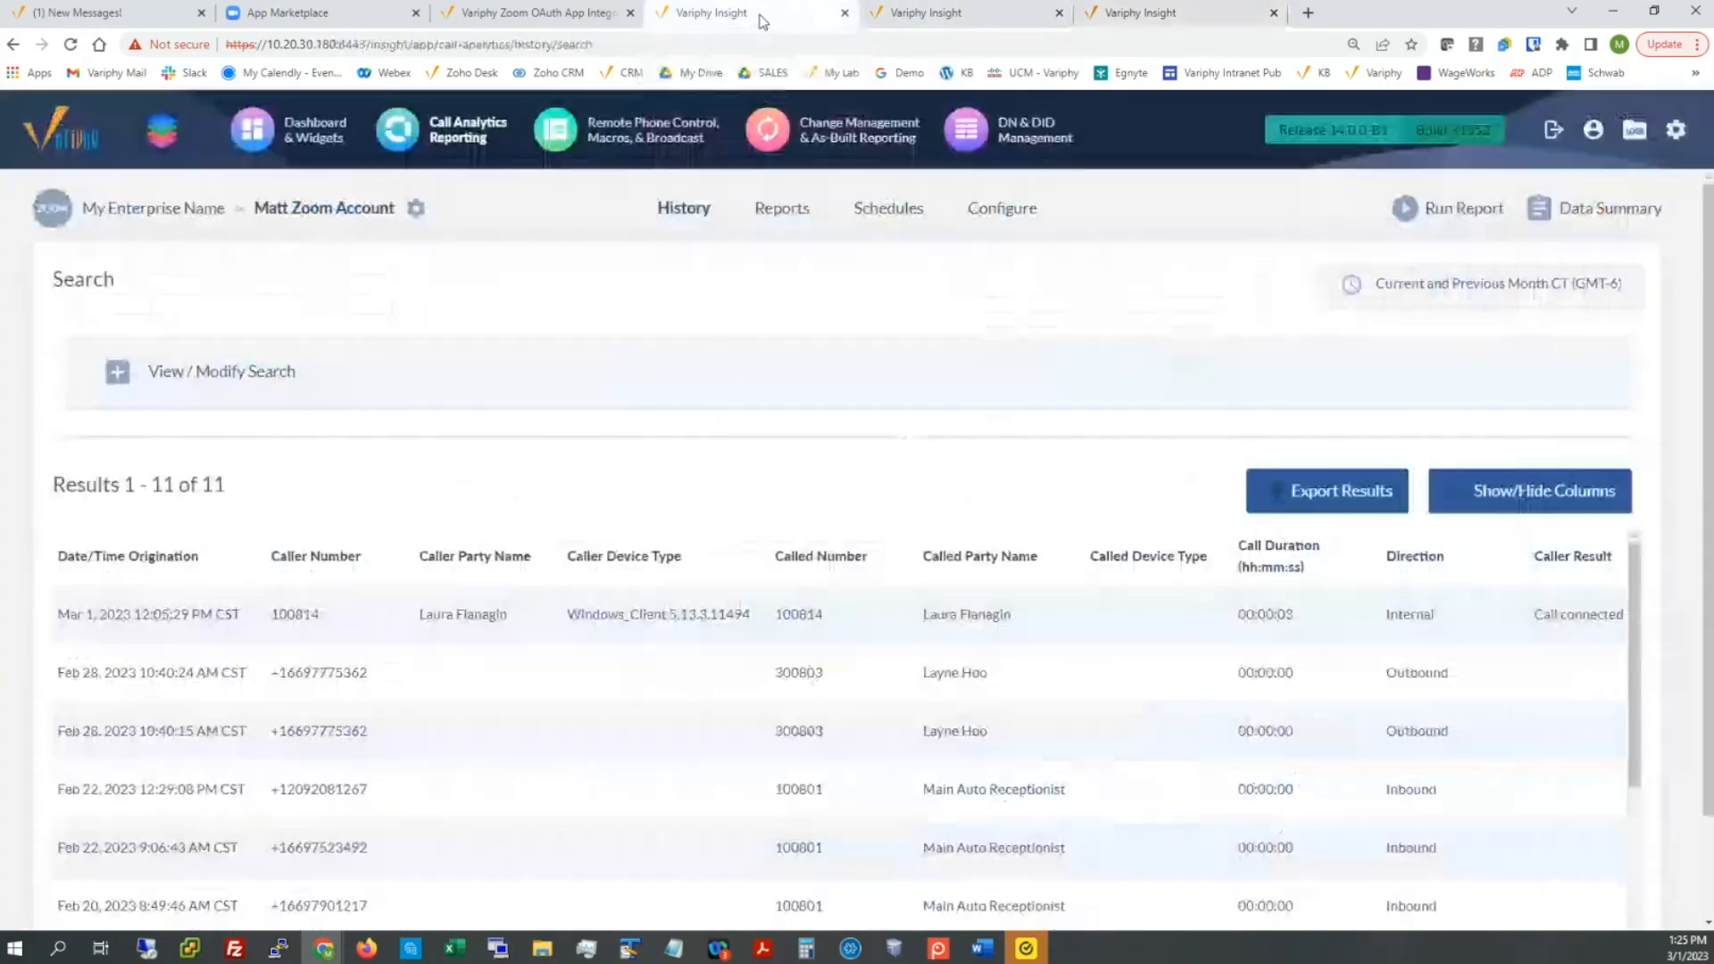